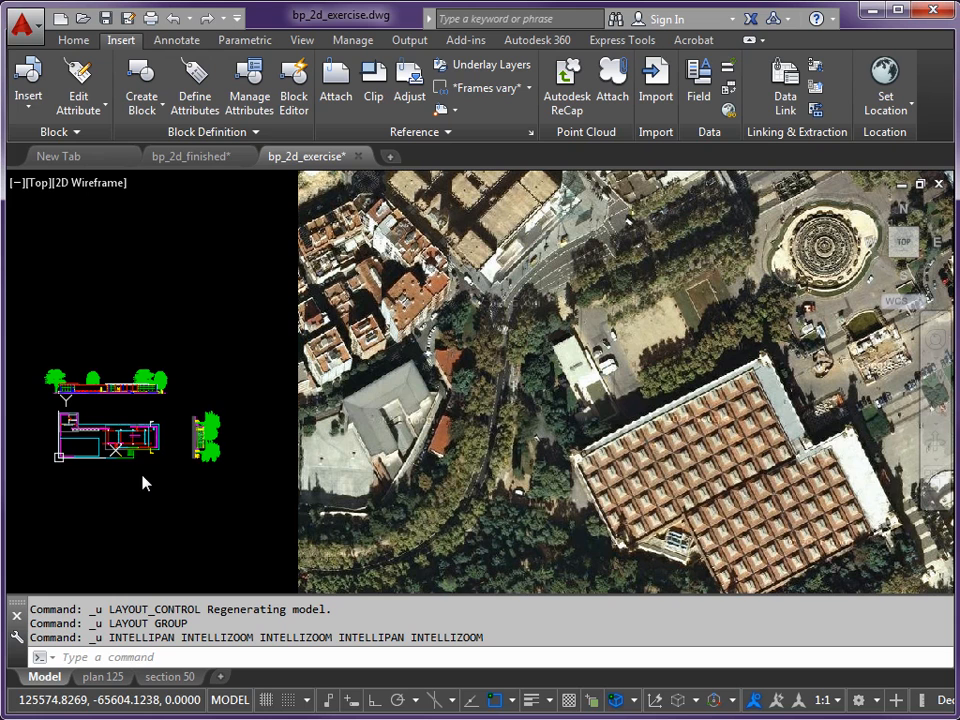
- Create a new layout, open it, and put its default viewport on the VIEWPORTS layer
left_click(220, 680)
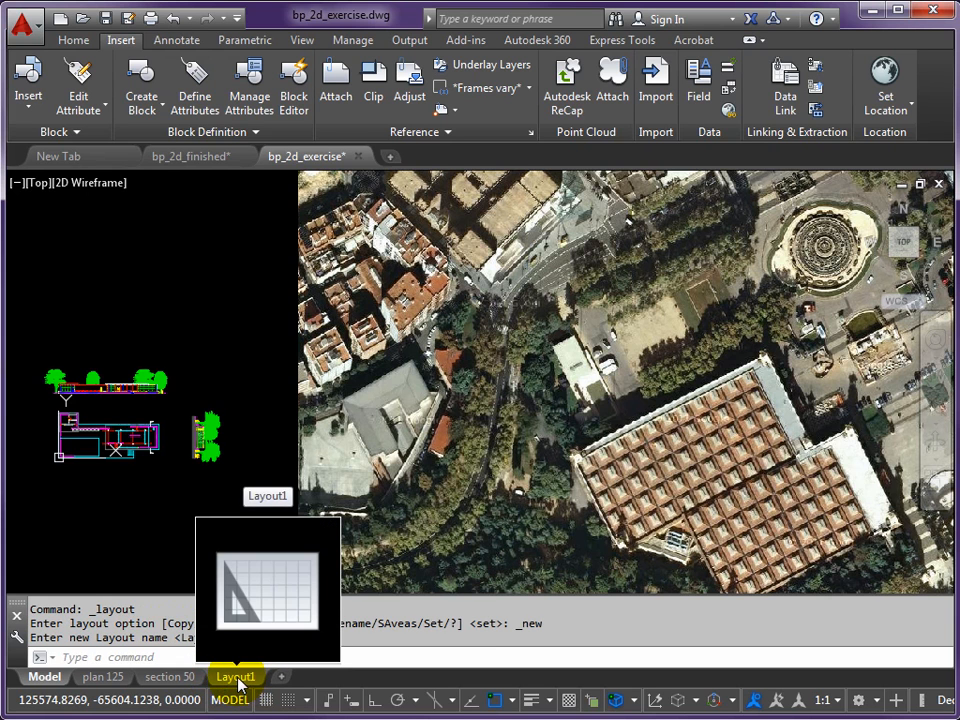
left_click(236, 678)
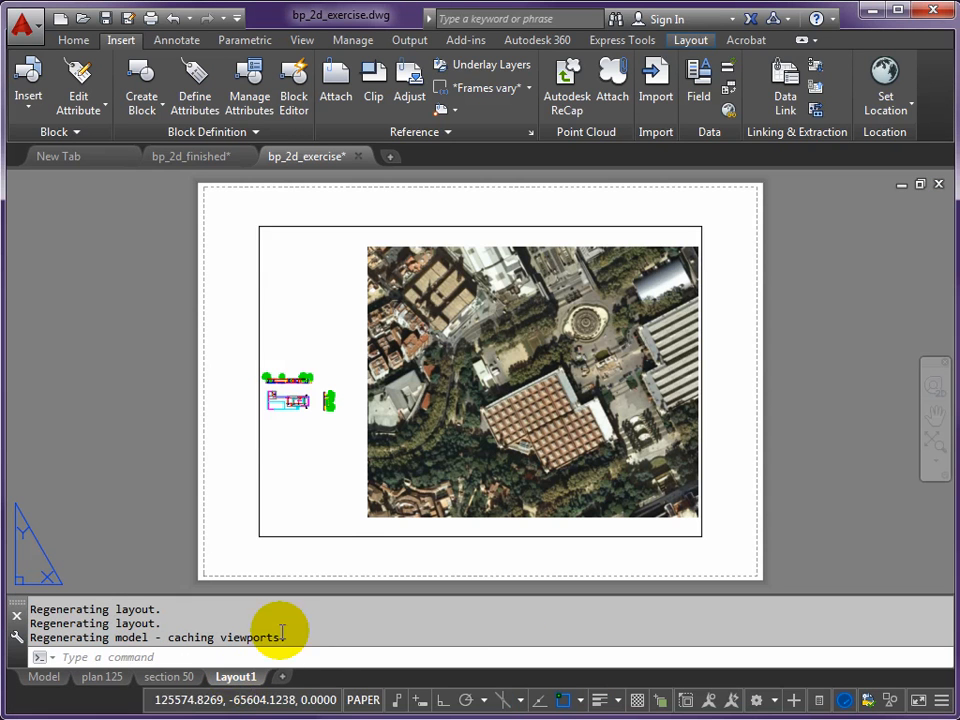
left_click(277, 537)
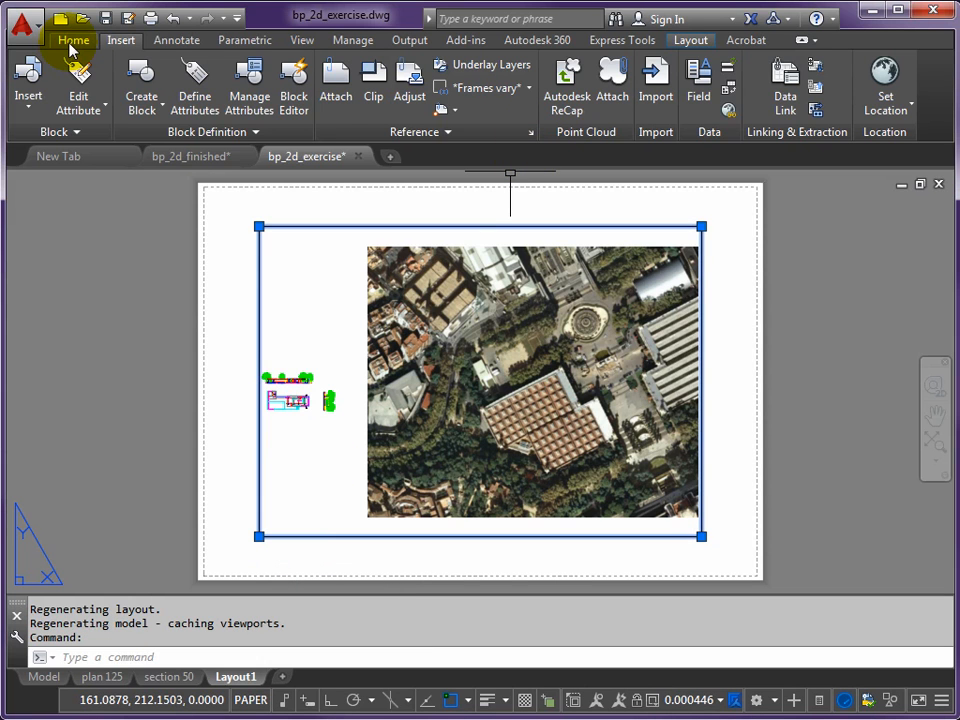
left_click(73, 41)
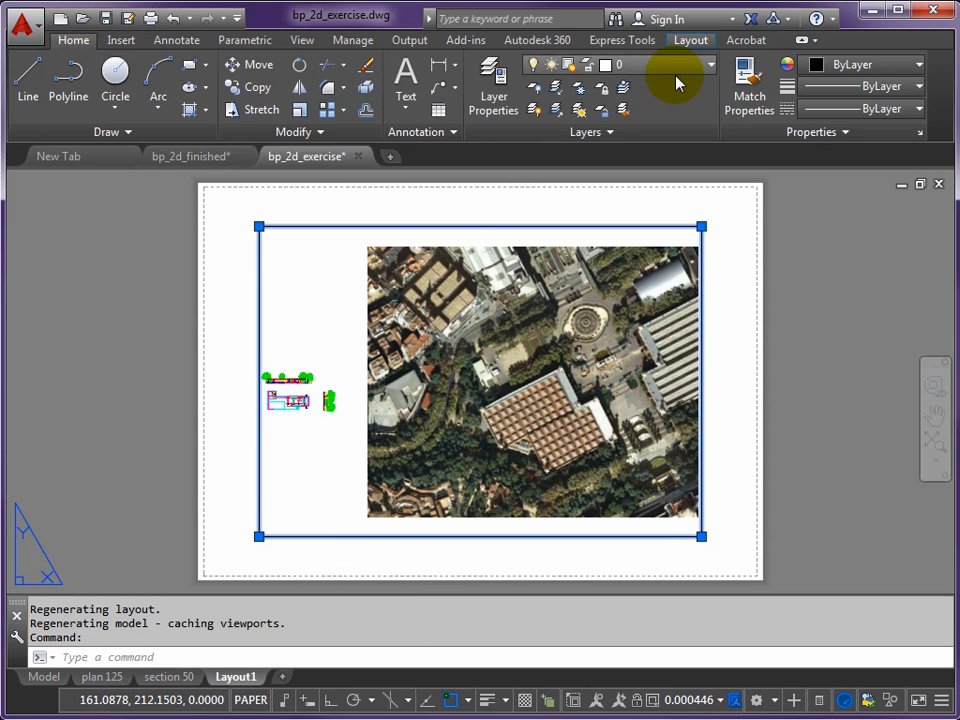
left_click(711, 64)
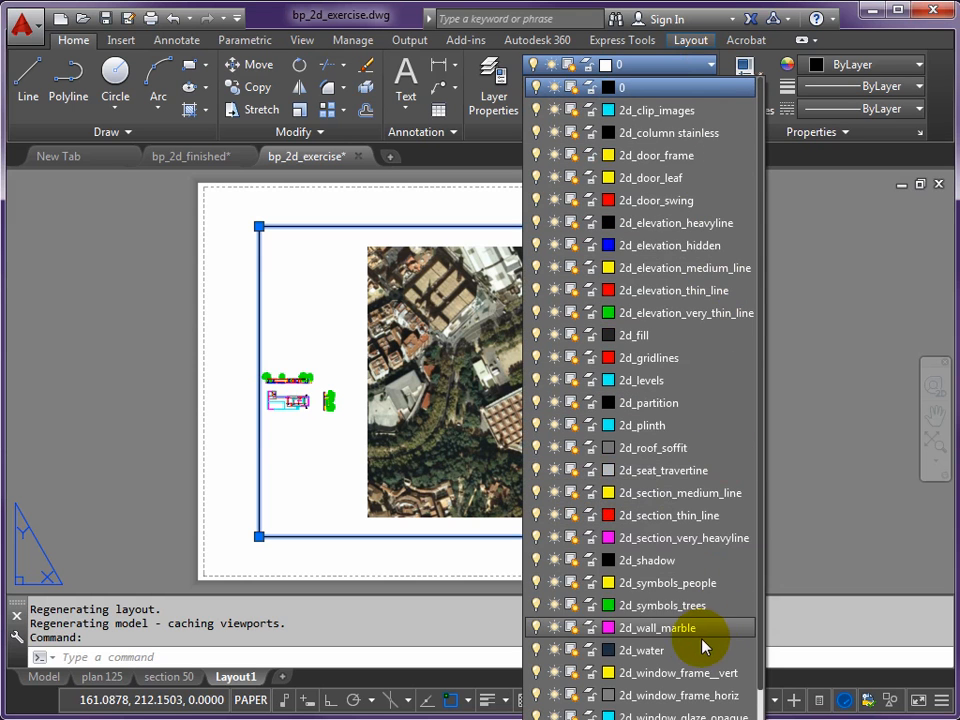
left_click(760, 627)
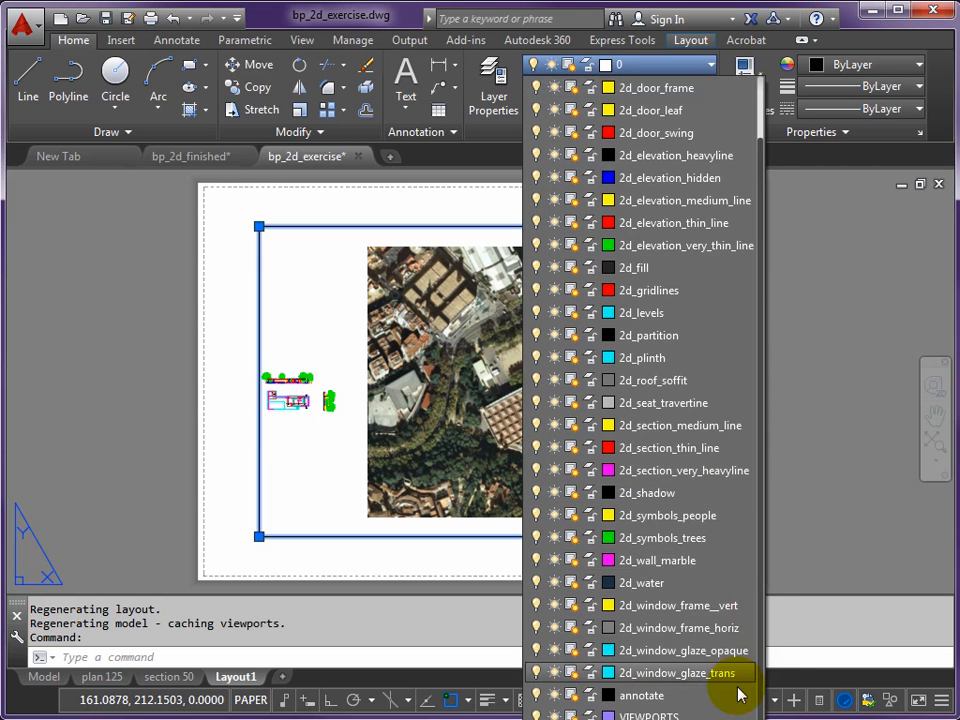
left_click(642, 715)
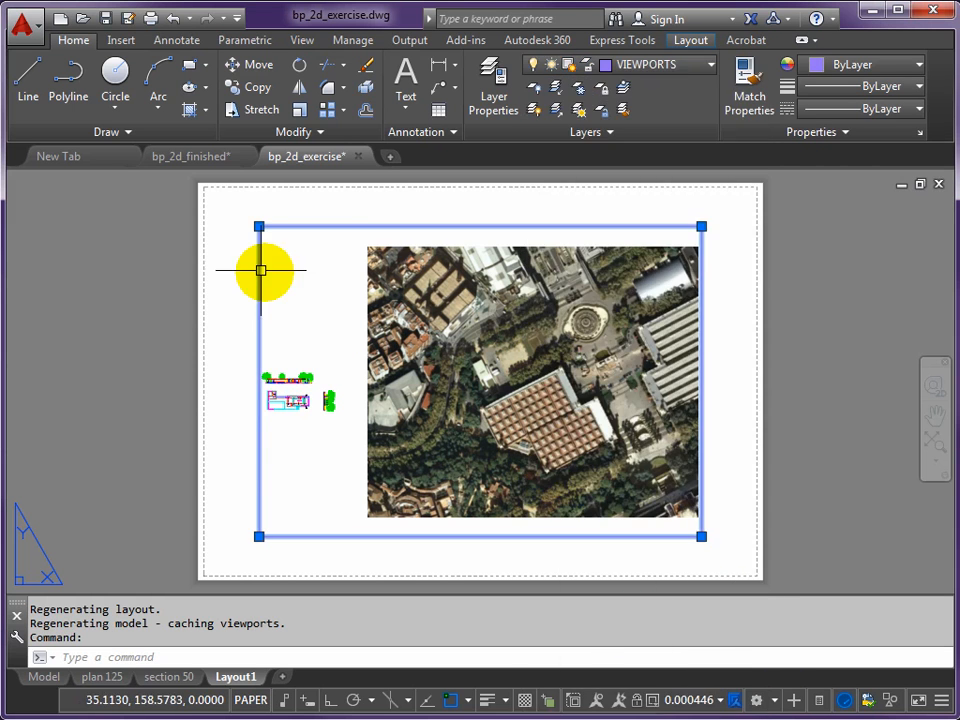
key("Escape")
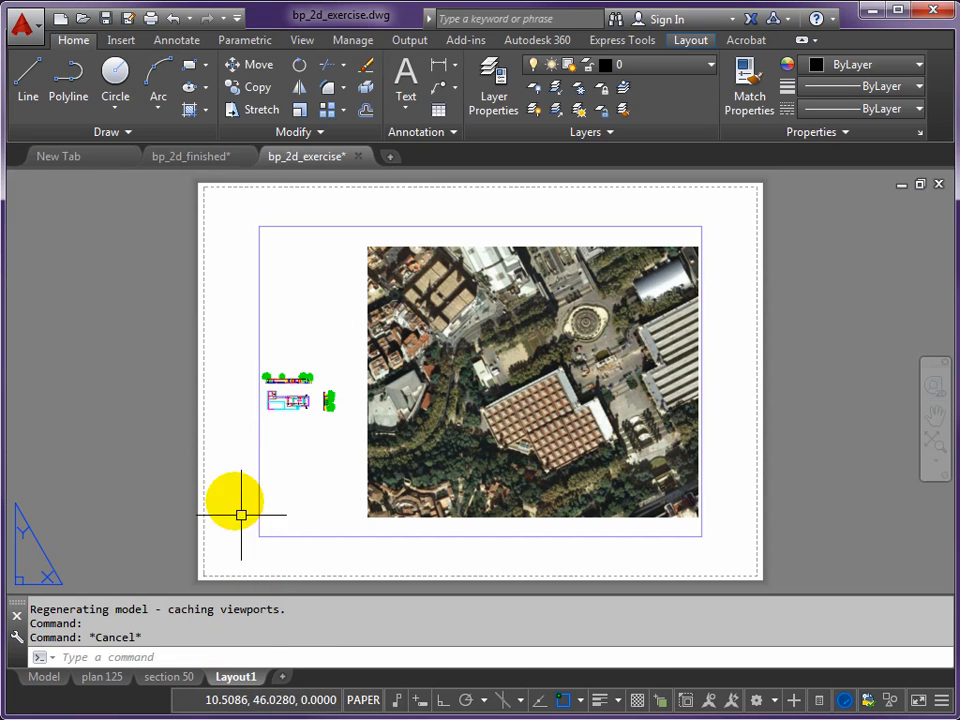
- Modify the new layout's page setup to use the DWG To PDF.pc3 plotter
right_click(235, 682)
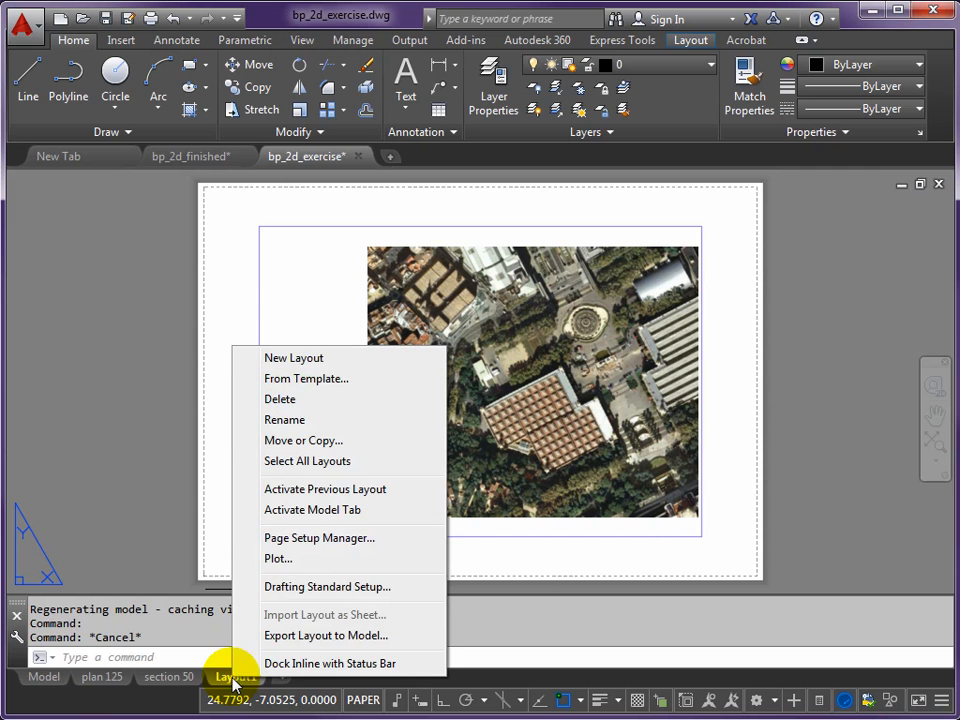
left_click(312, 538)
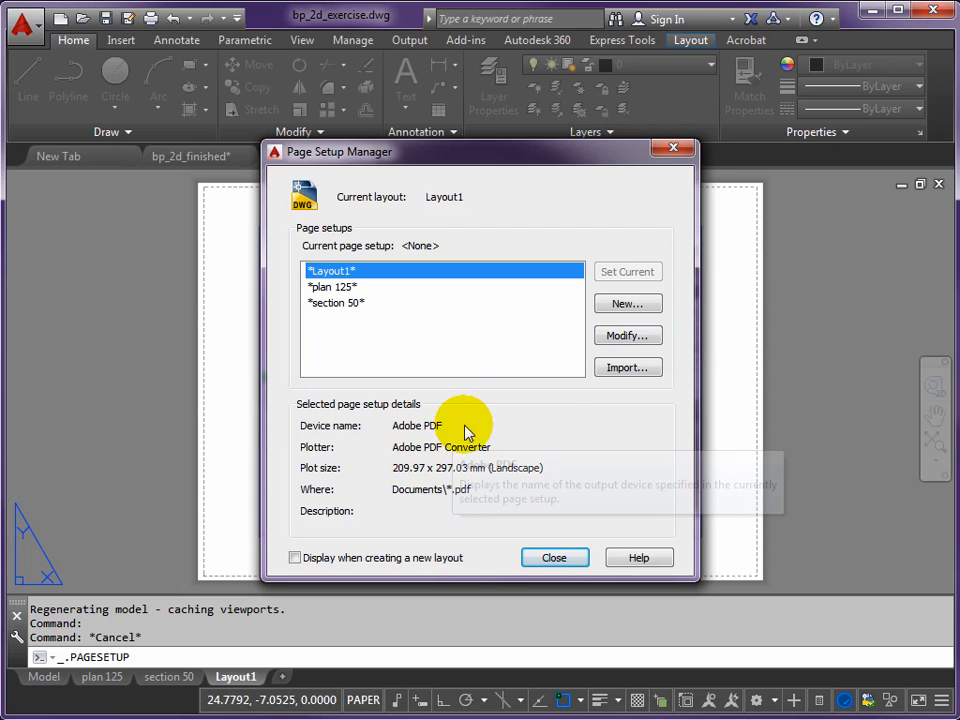
left_click(625, 338)
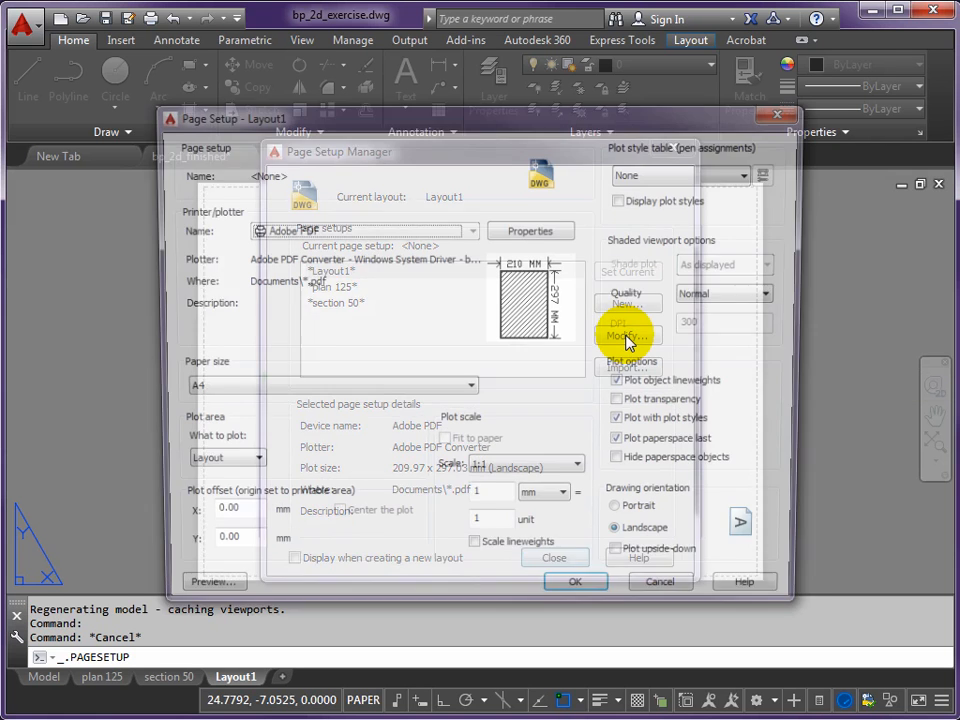
left_click(471, 230)
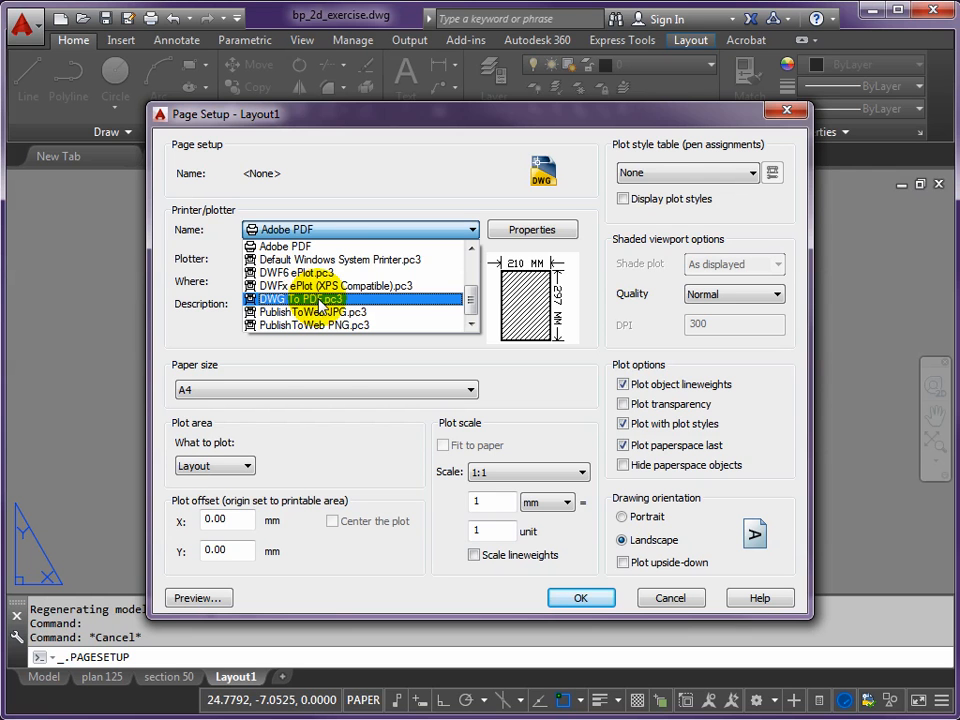
left_click(316, 299)
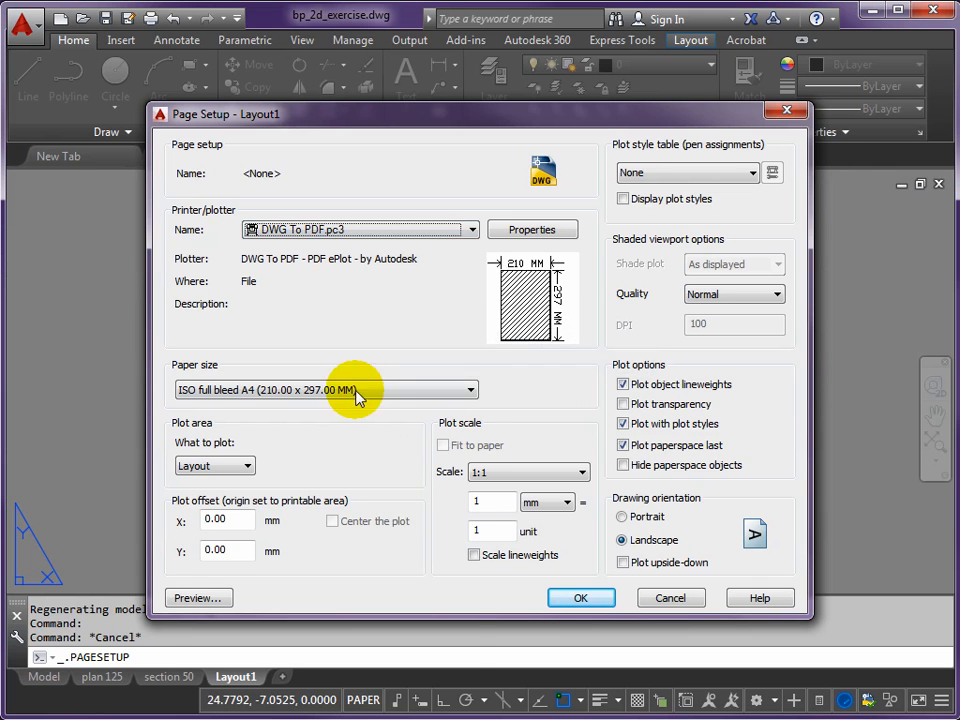
- Set the page setup's paper size to ISO A1 (841.00 x 594.00 MM)
left_click(473, 393)
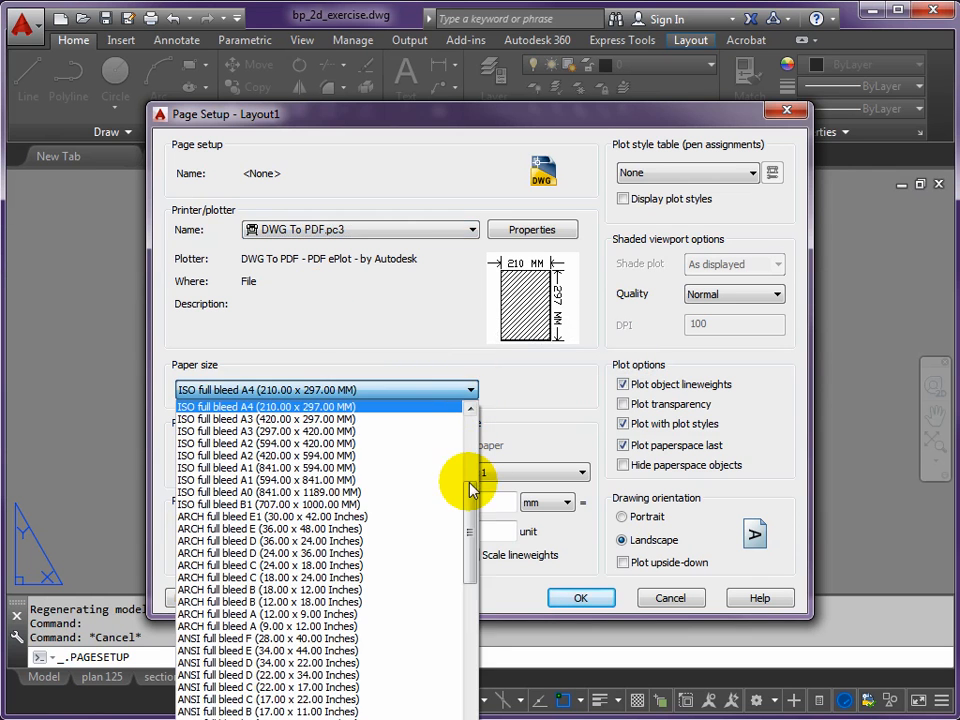
scroll(470, 512, "up", 1)
left_click_drag(470, 512, 477, 625)
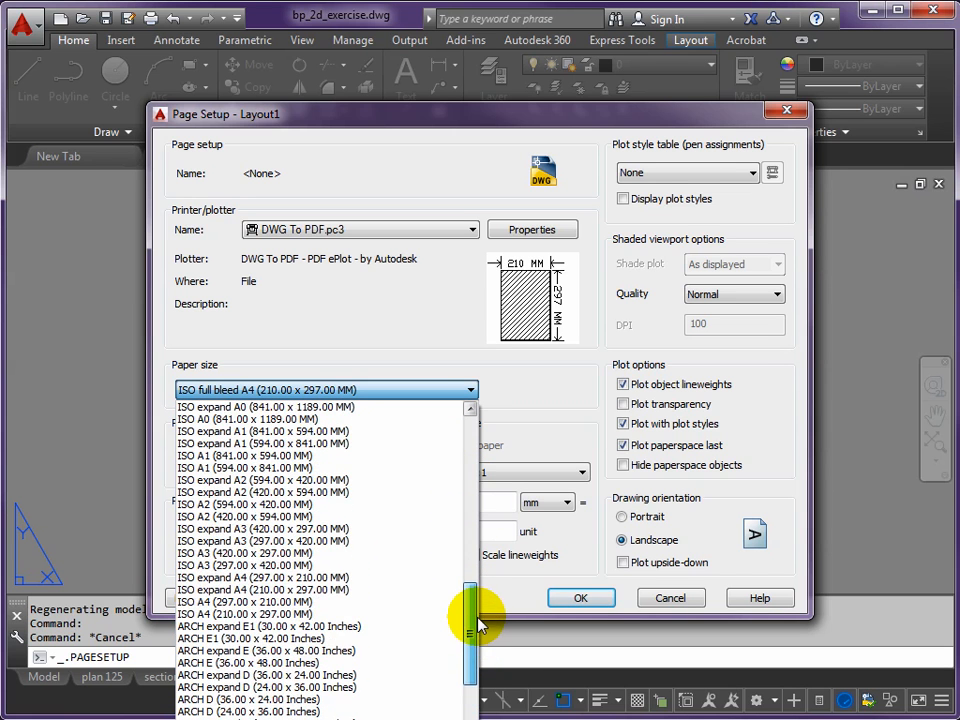
left_click(189, 457)
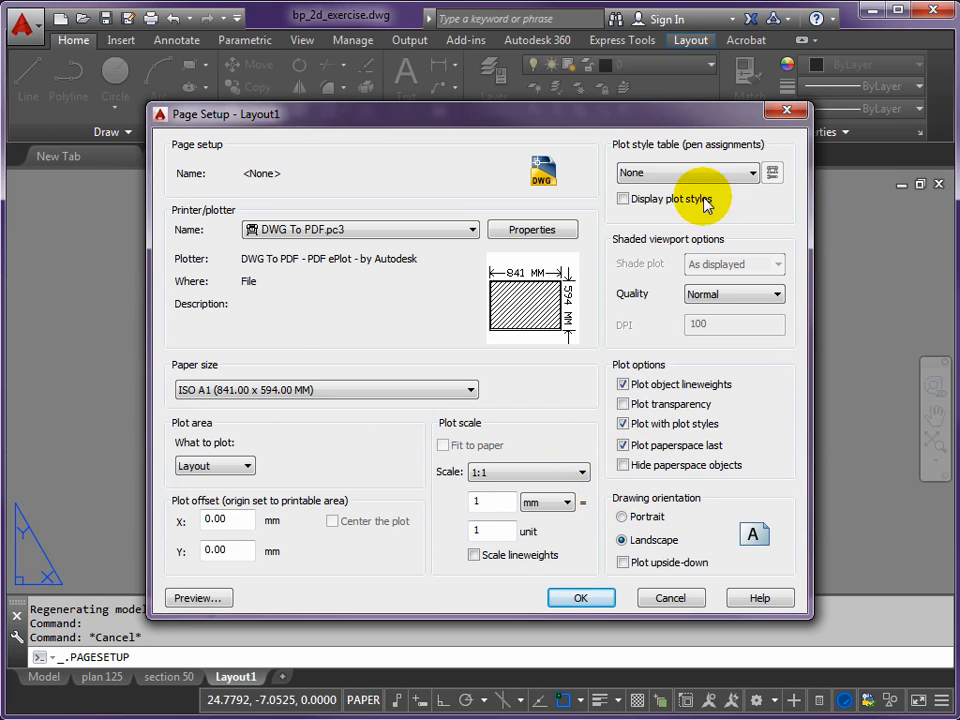
- Assign the black-and-colour.ctb plot style table, enable plot transparency, set portrait orientation, and apply the page setup
left_click(752, 175)
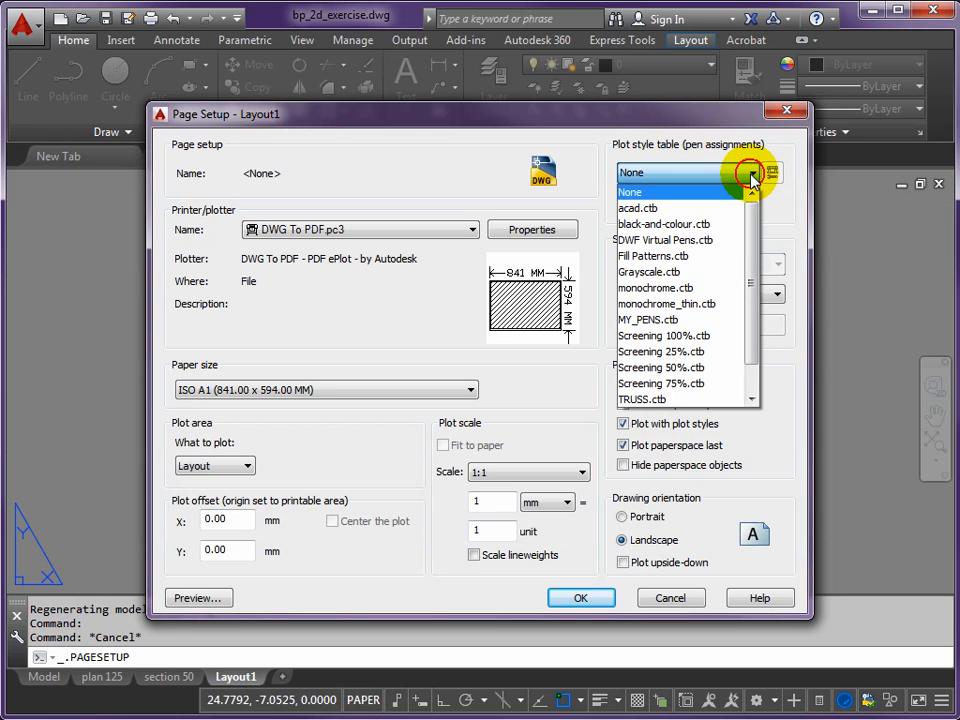
left_click(660, 224)
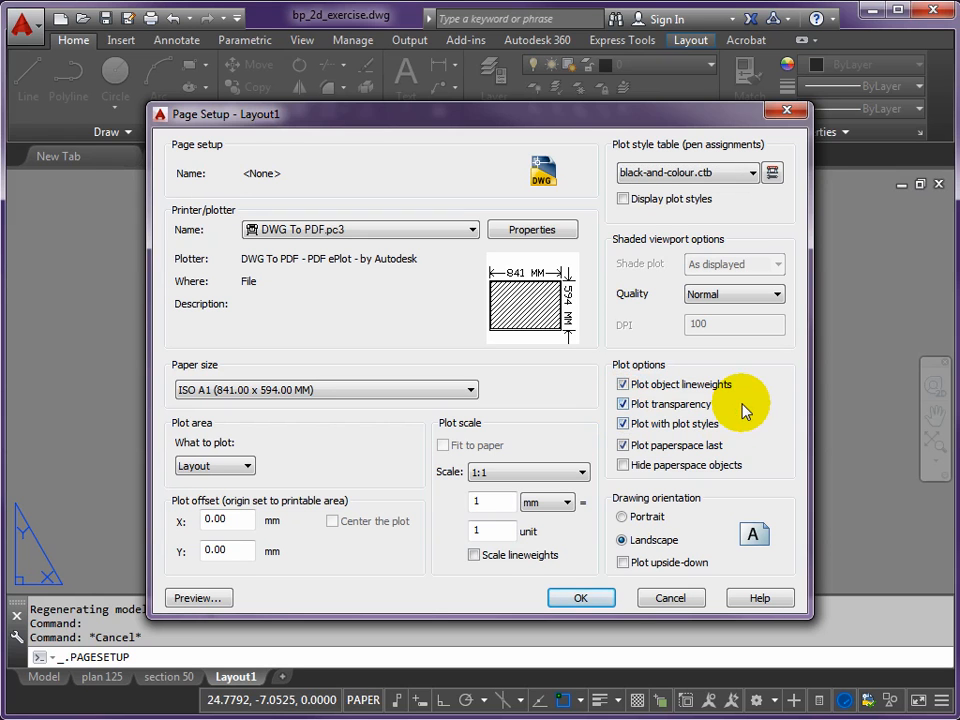
left_click(622, 517)
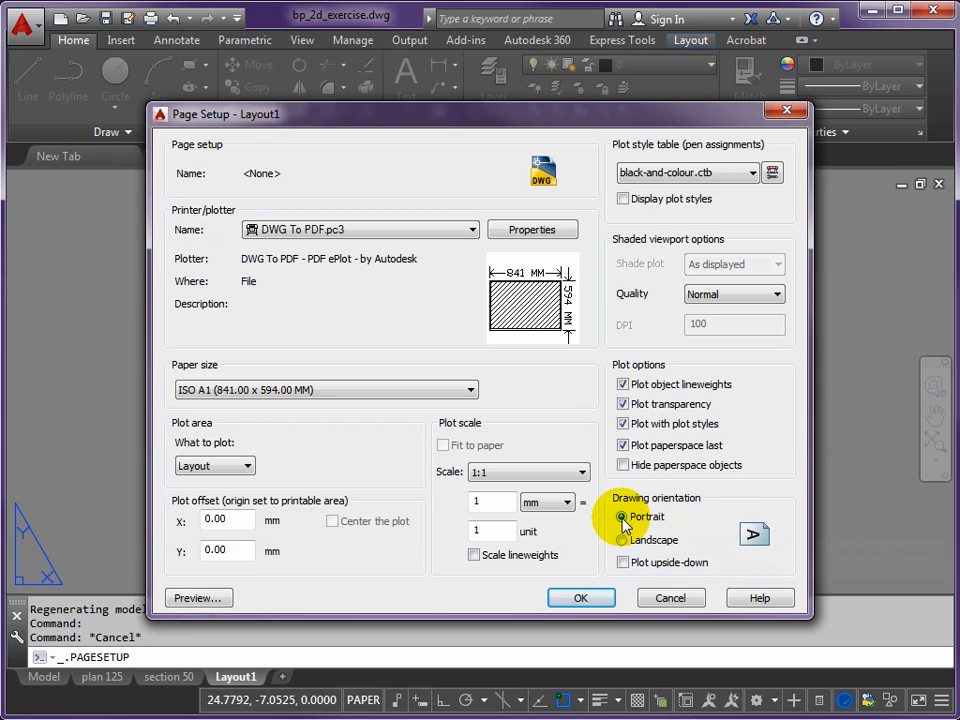
left_click(579, 599)
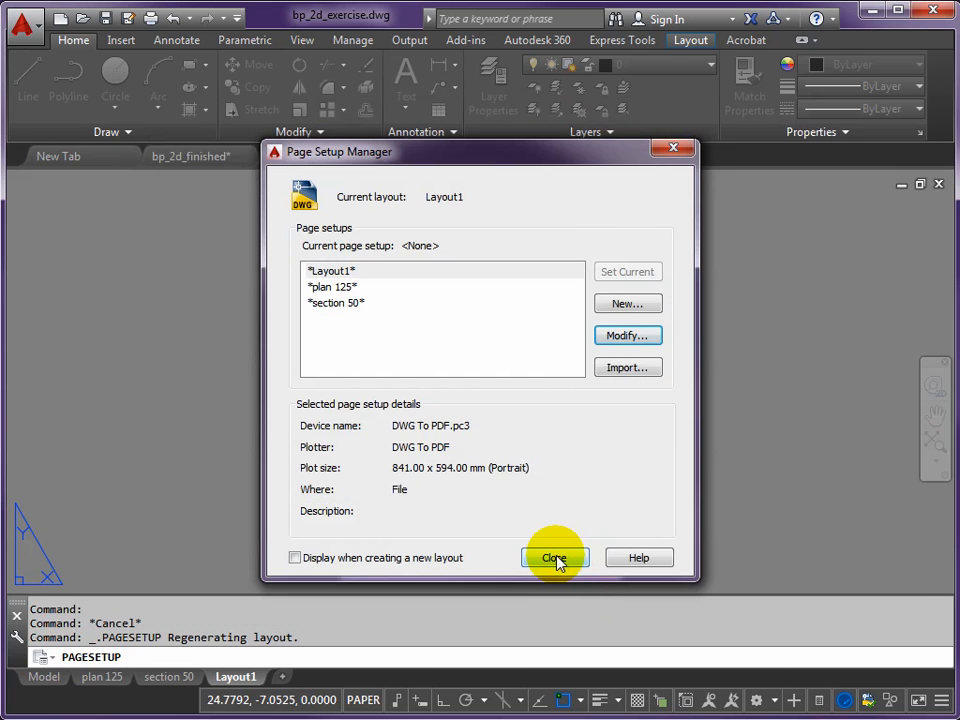
left_click(555, 558)
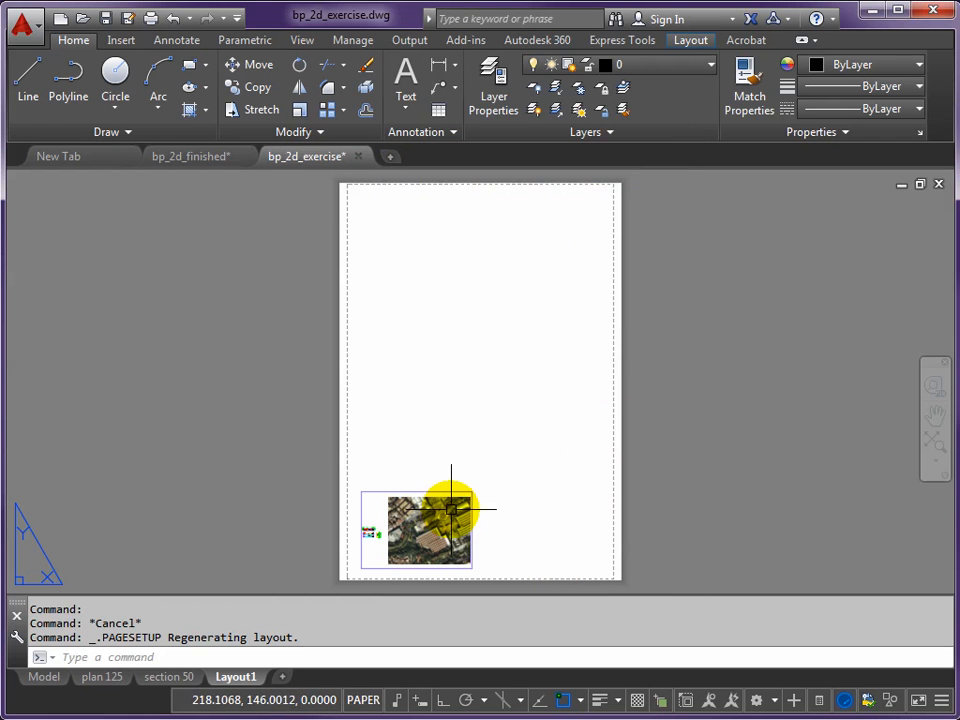
- Stretch the viewport's upper-right corner to just inside the sheet's right printable margin, at about 366 mm height
scroll(449, 507, "up", 2)
scroll(447, 511, "down", 2)
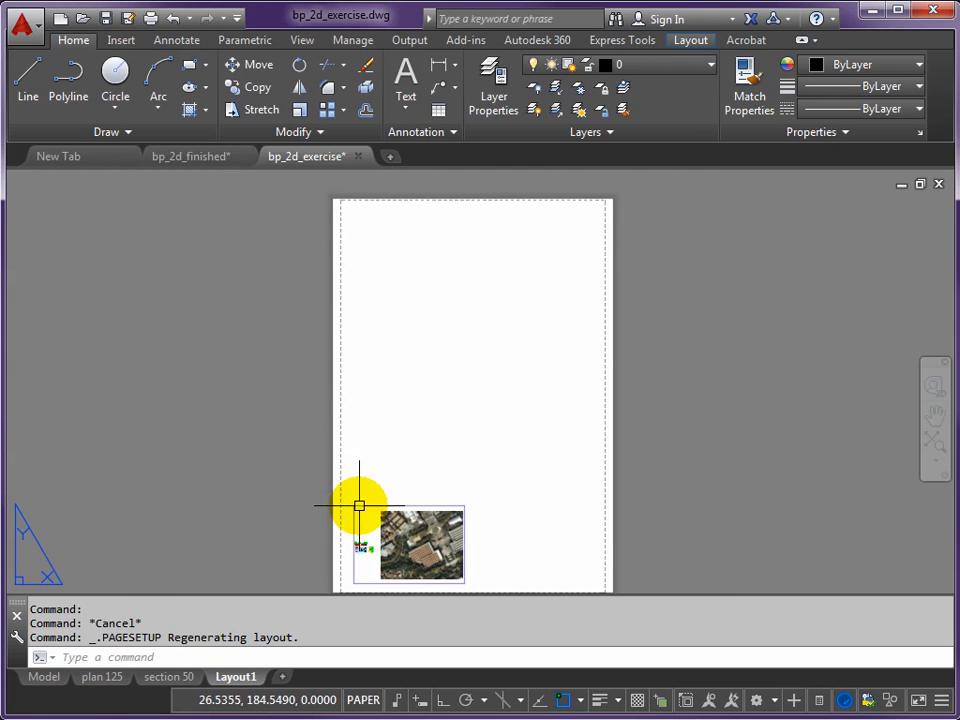
left_click(359, 506)
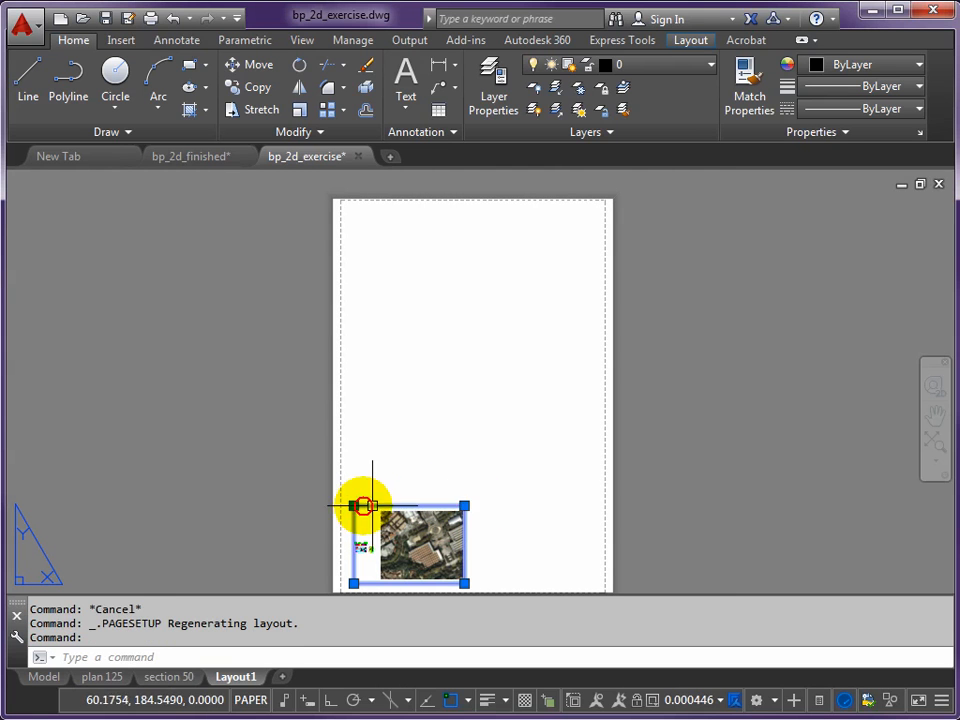
left_click(464, 506)
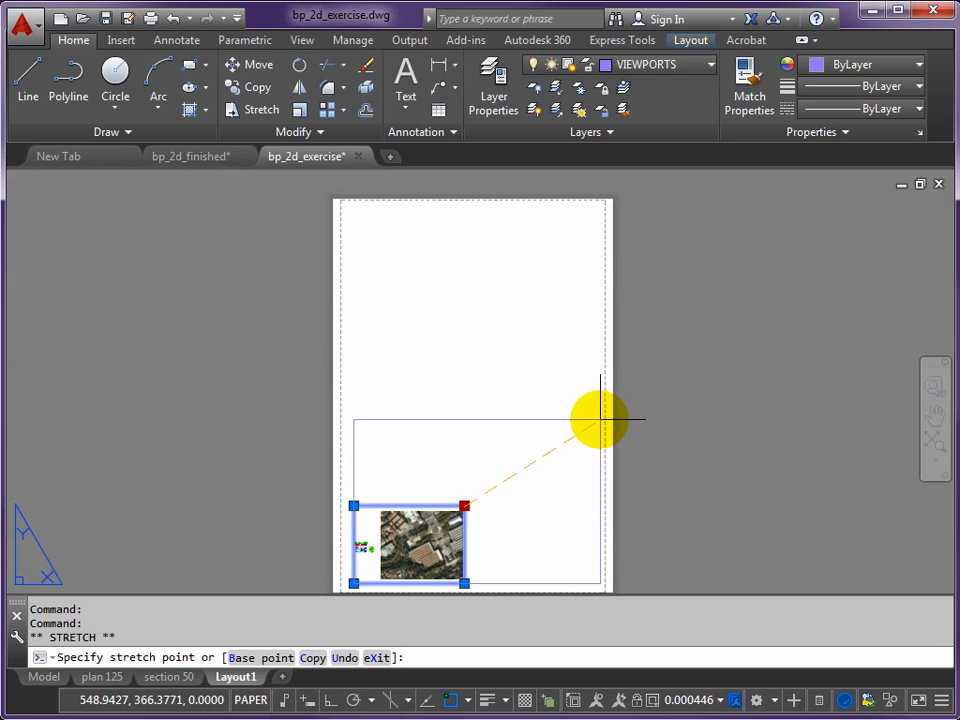
left_click(601, 417)
- Stretch the viewport's lower-left corner outward to just inside the sheet's left and bottom printable margins
middle_click_drag(364, 550, 348, 432)
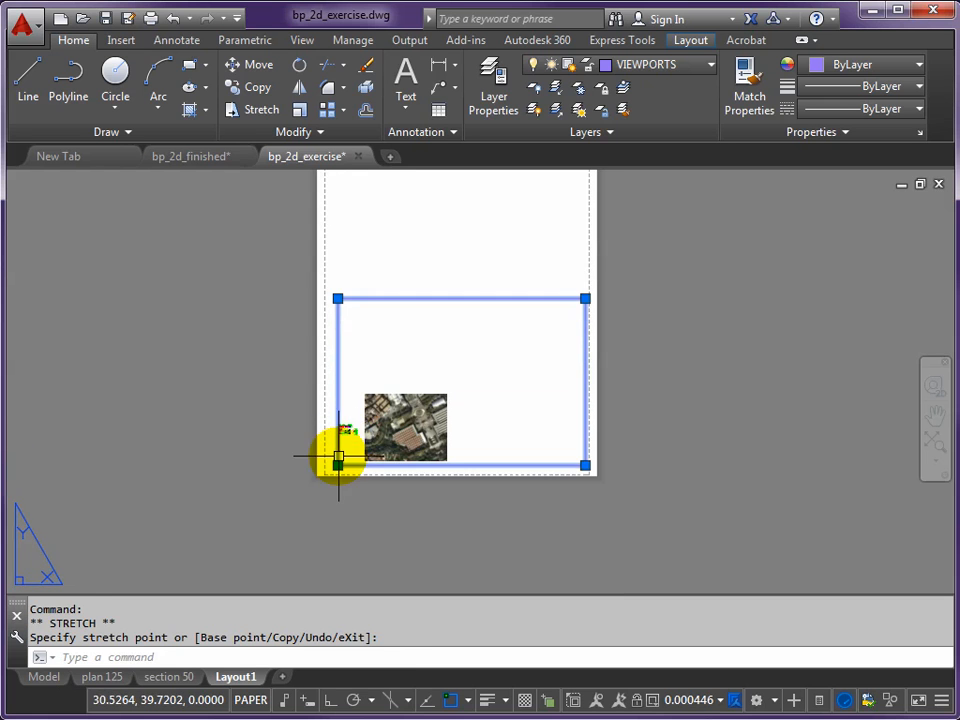
scroll(338, 458, "up", 3)
left_click(336, 480)
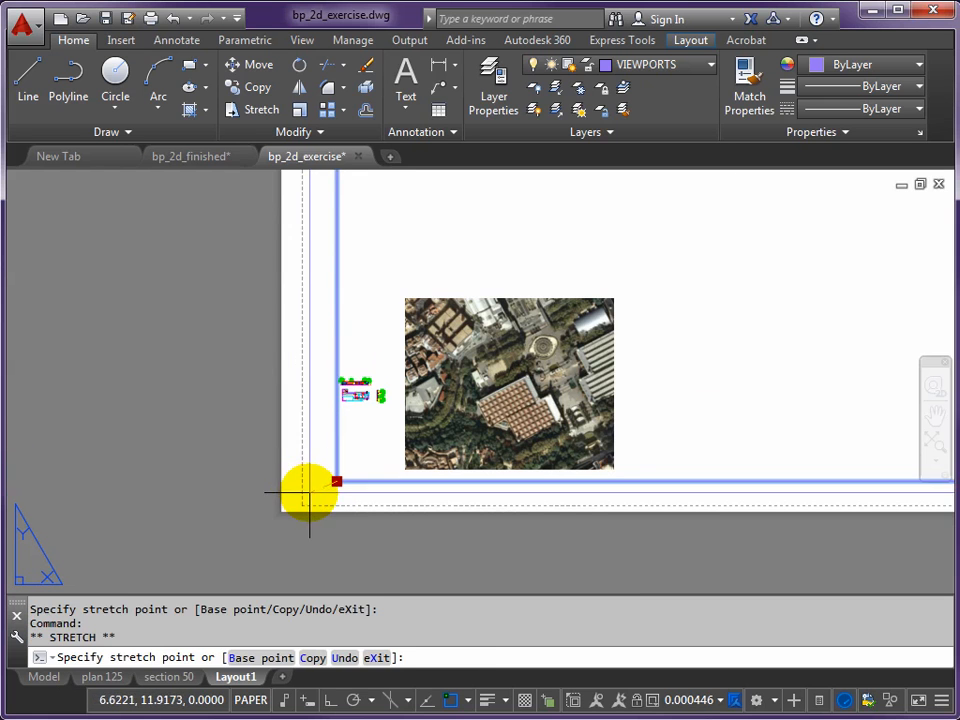
left_click(303, 493)
scroll(369, 454, "down", 3)
mouse_move(463, 392)
middle_mouse_down()
mouse_move(448, 460)
mouse_move(463, 371)
middle_mouse_up()
scroll(452, 455, "up", 2)
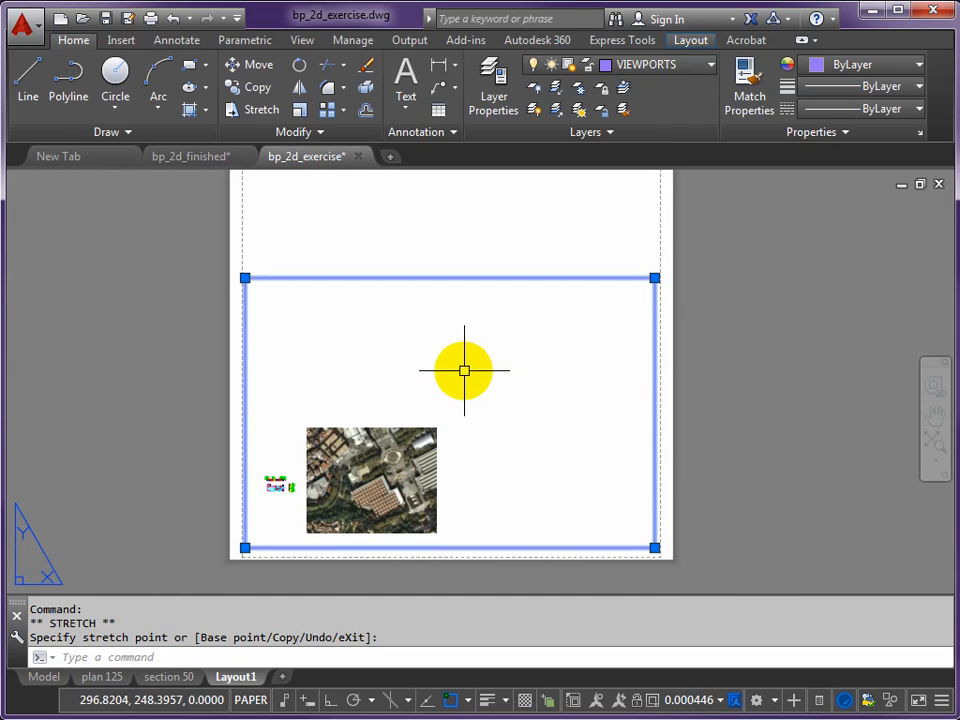
key("Escape")
- Activate the viewport's model space and frame the building floor plan in its middle
double_click(463, 371)
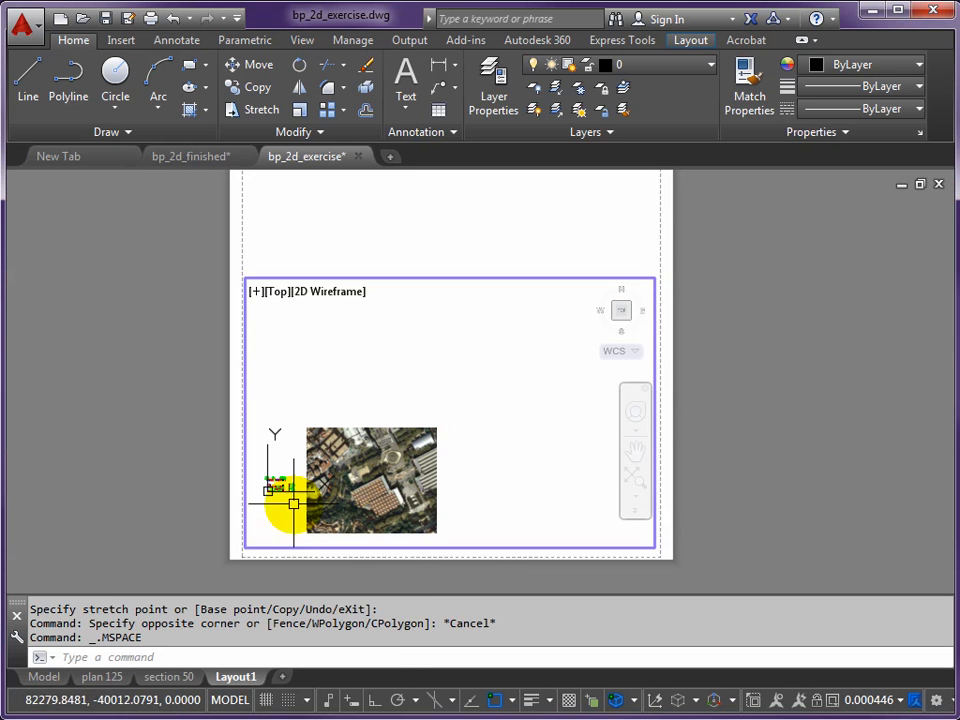
middle_click_drag(268, 488, 451, 418)
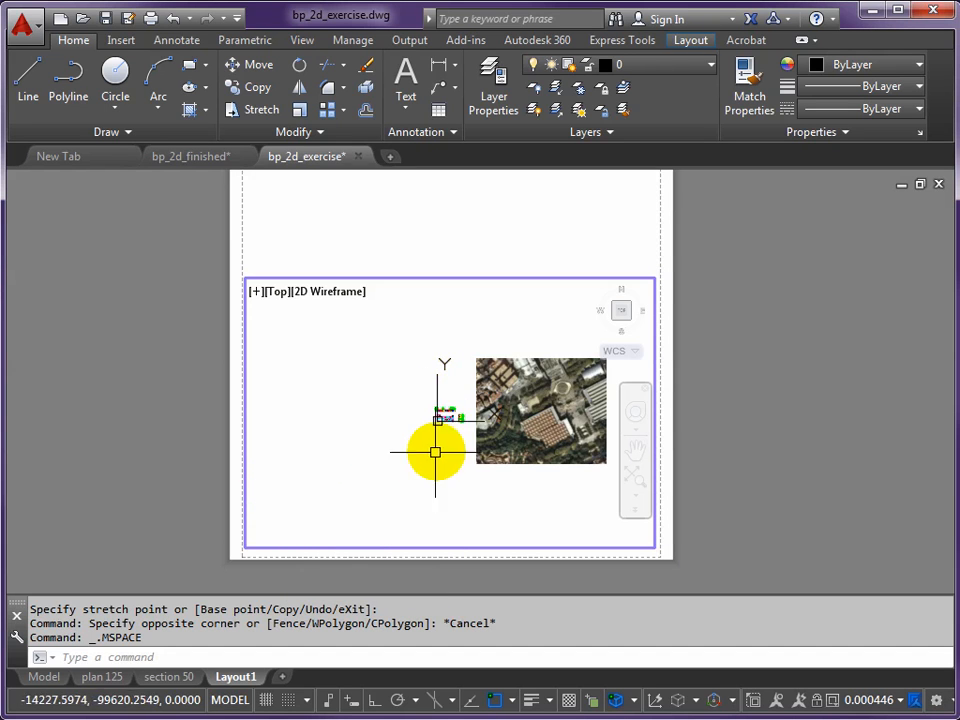
scroll(444, 415, "up", 12)
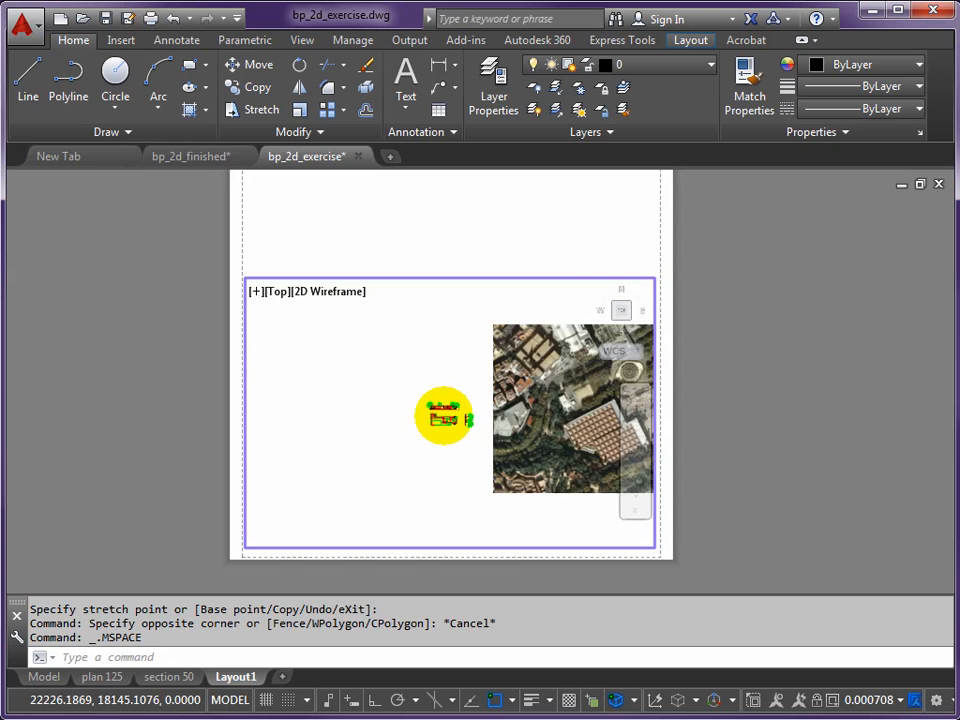
middle_click_drag(403, 448, 441, 406)
scroll(433, 424, "up", 2)
scroll(433, 424, "down", 2)
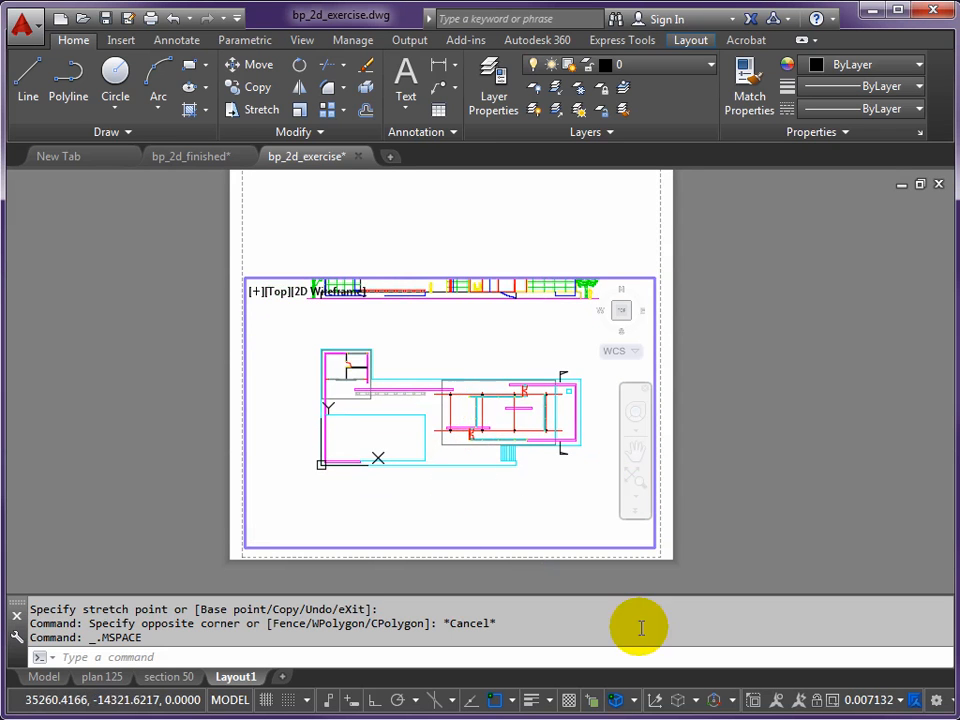
- Set the viewport scale to 1:100, centre the floor plan in the frame, and return to paper space
left_click(901, 701)
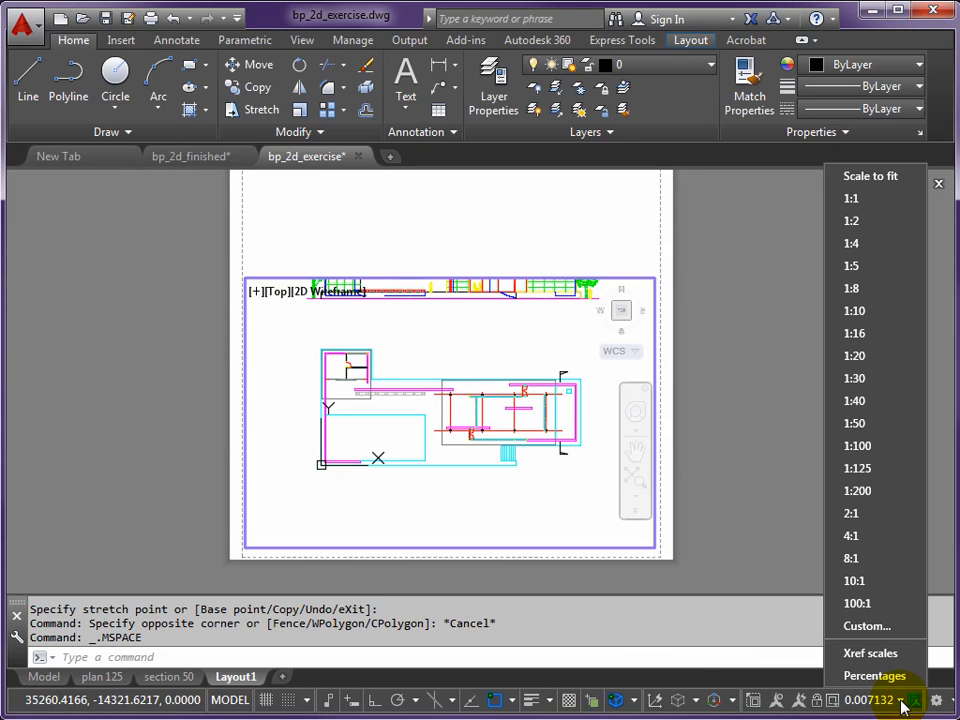
left_click(855, 446)
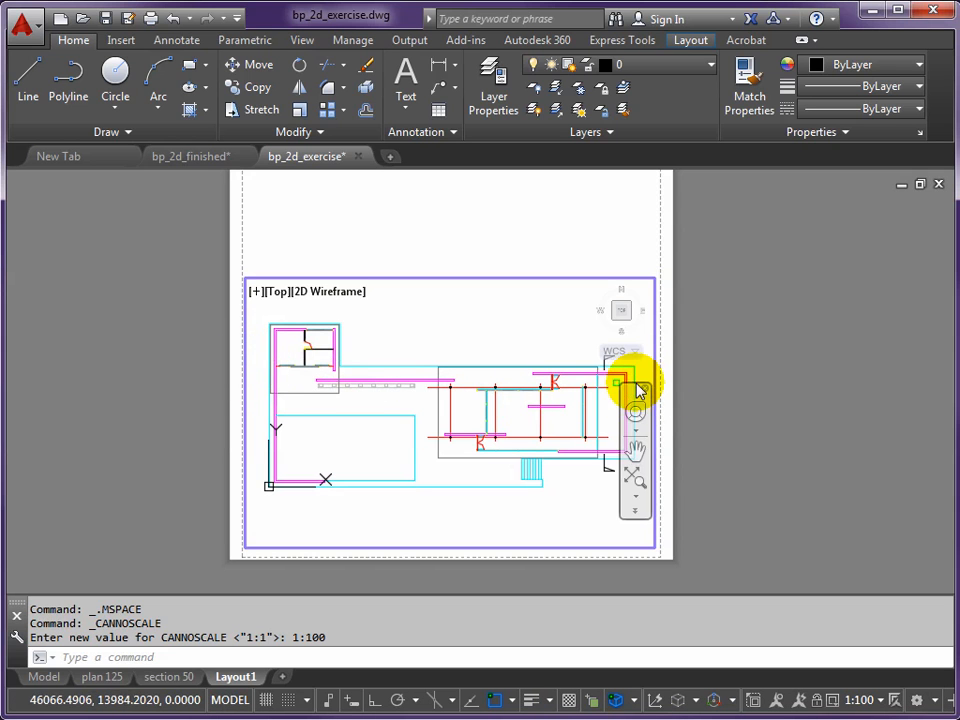
middle_click_drag(466, 381, 464, 373)
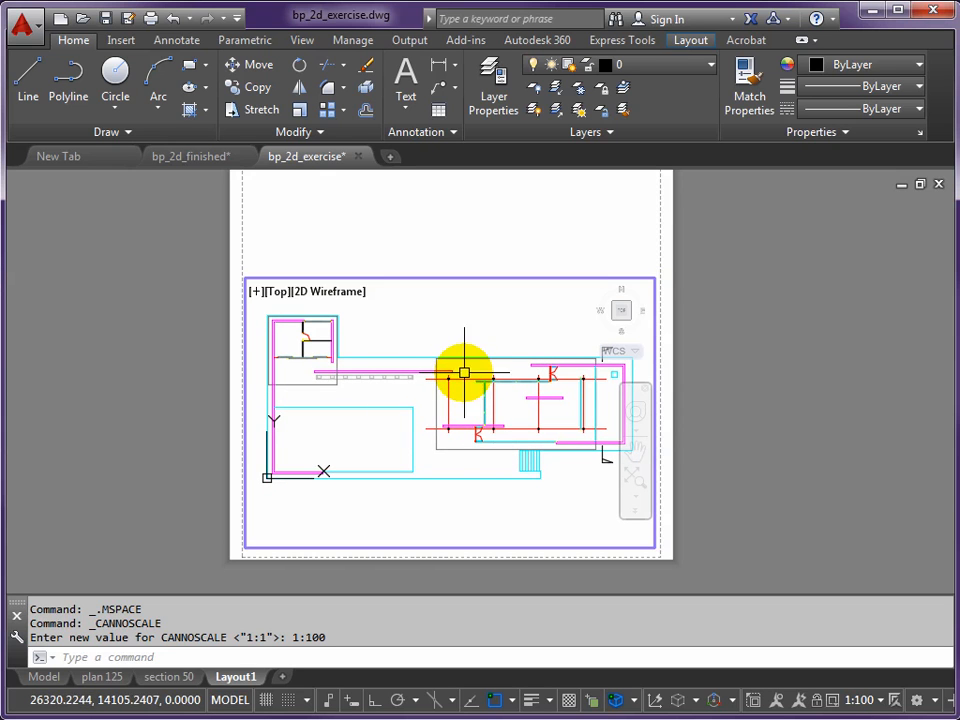
double_click(703, 345)
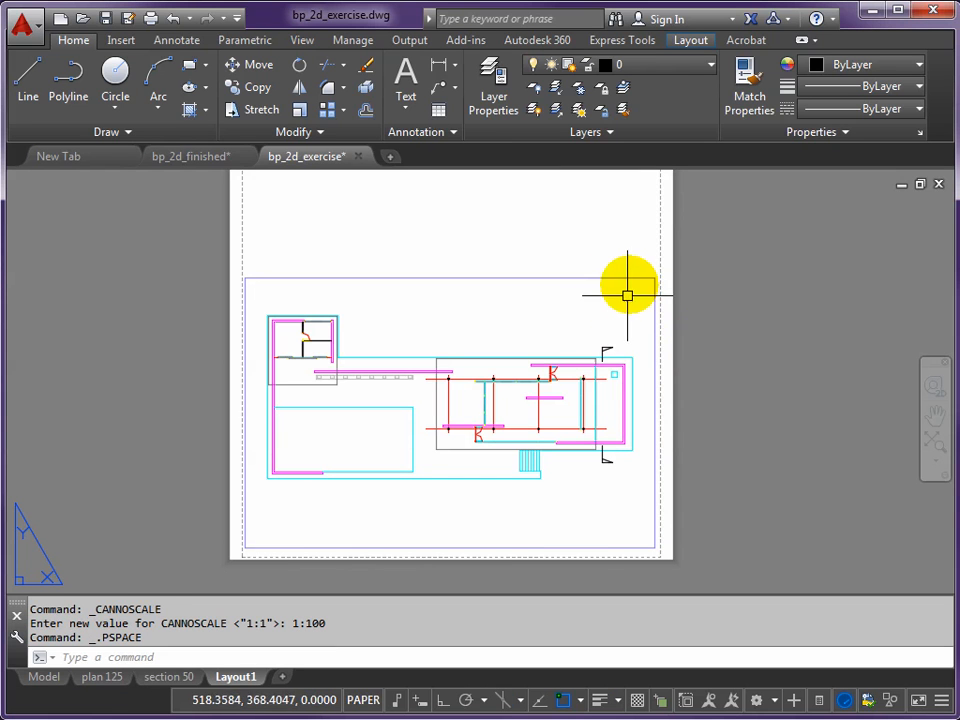
- Turn off object snap and stretch the viewport's upper-right corner inward to about (533, 334) mm, closer to the floor plan
left_click(561, 701)
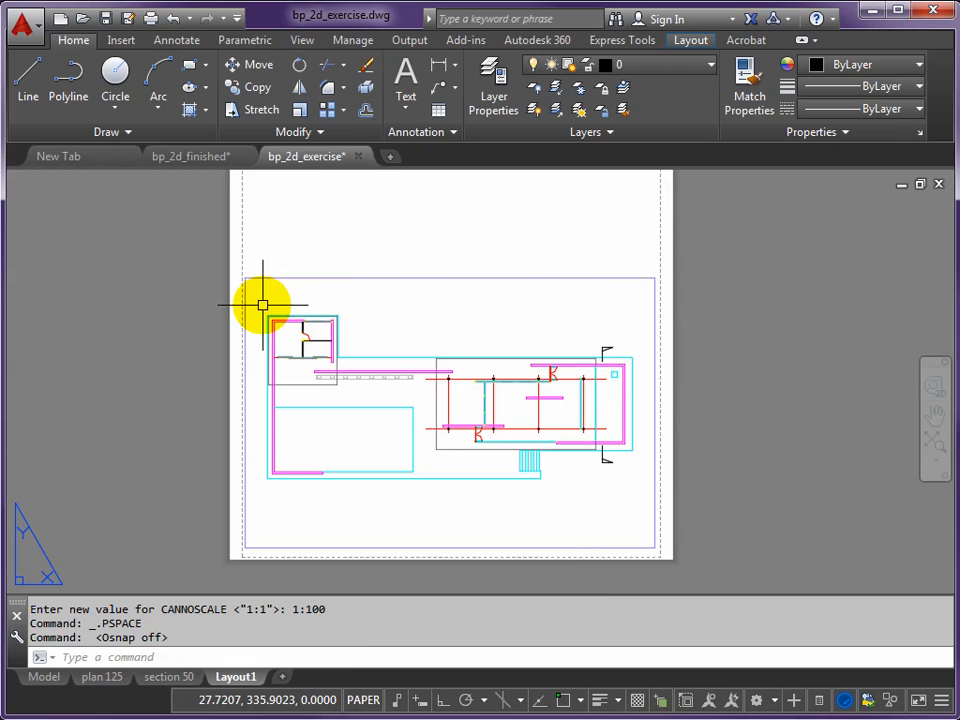
scroll(654, 285, "up", 3)
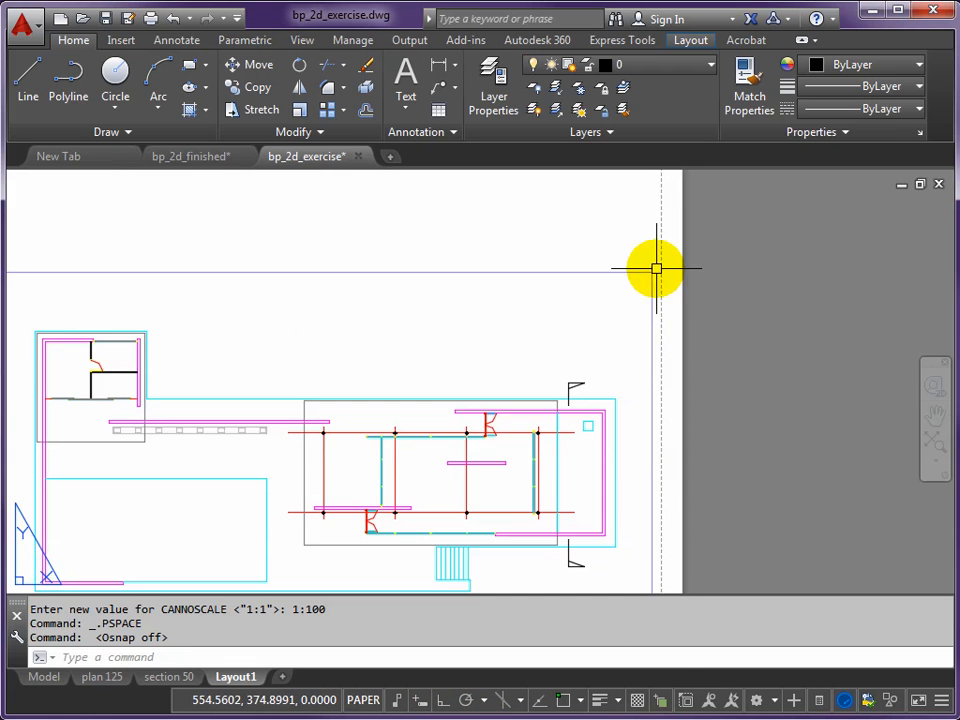
left_click(646, 272)
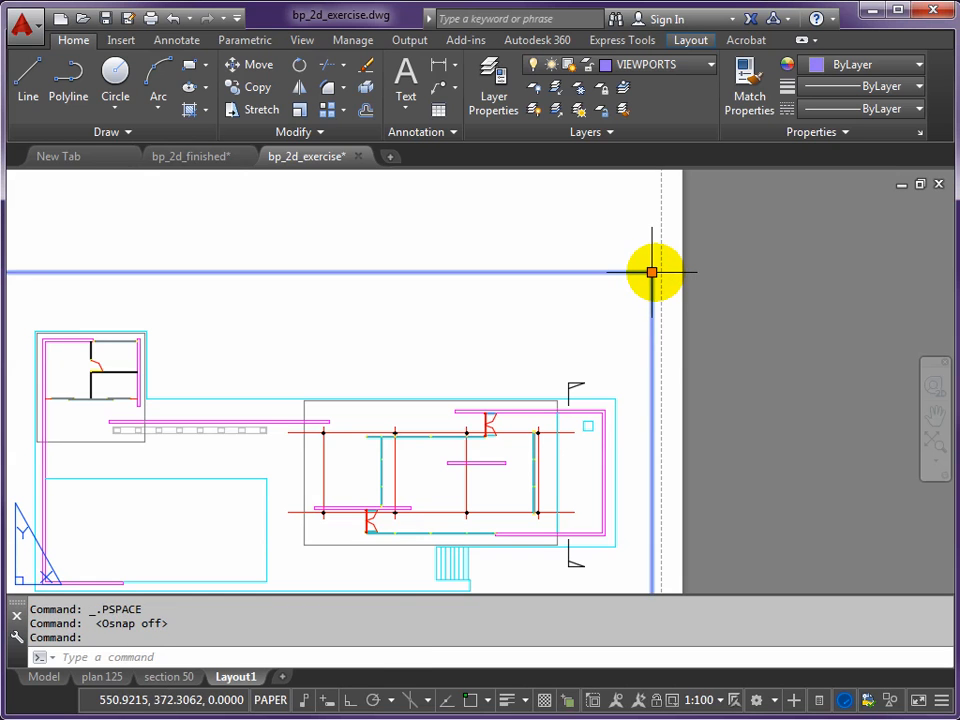
left_click(651, 272)
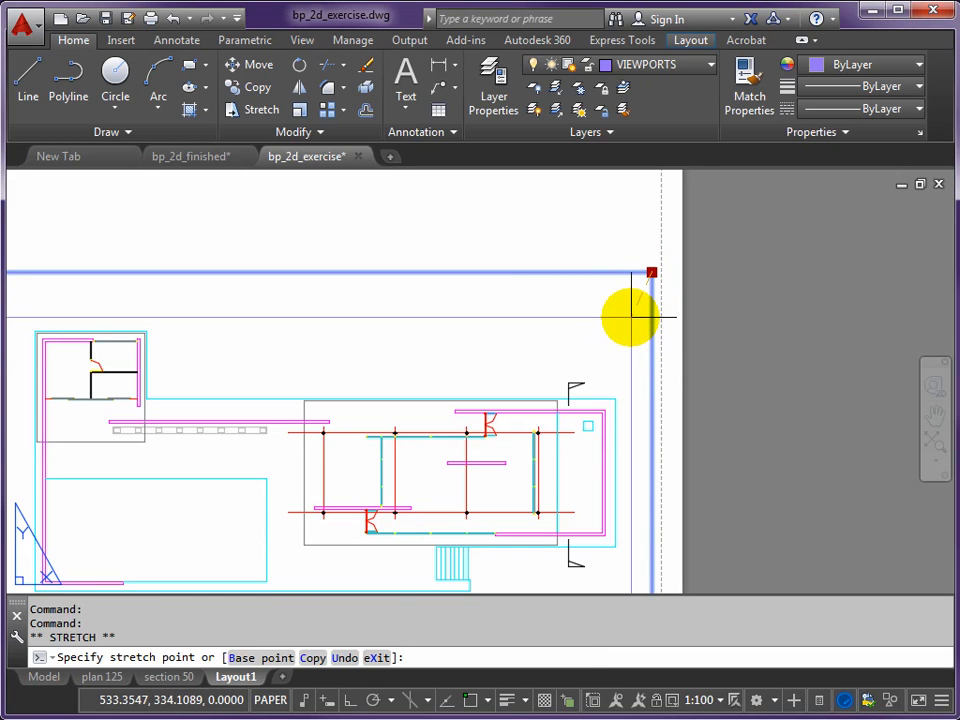
left_click(630, 320)
- Stretch the viewport's lower-left corner inward to about (23, 94) mm, just outside the floor plan, and deselect the viewport
middle_click_drag(431, 460, 513, 335)
left_click(80, 577)
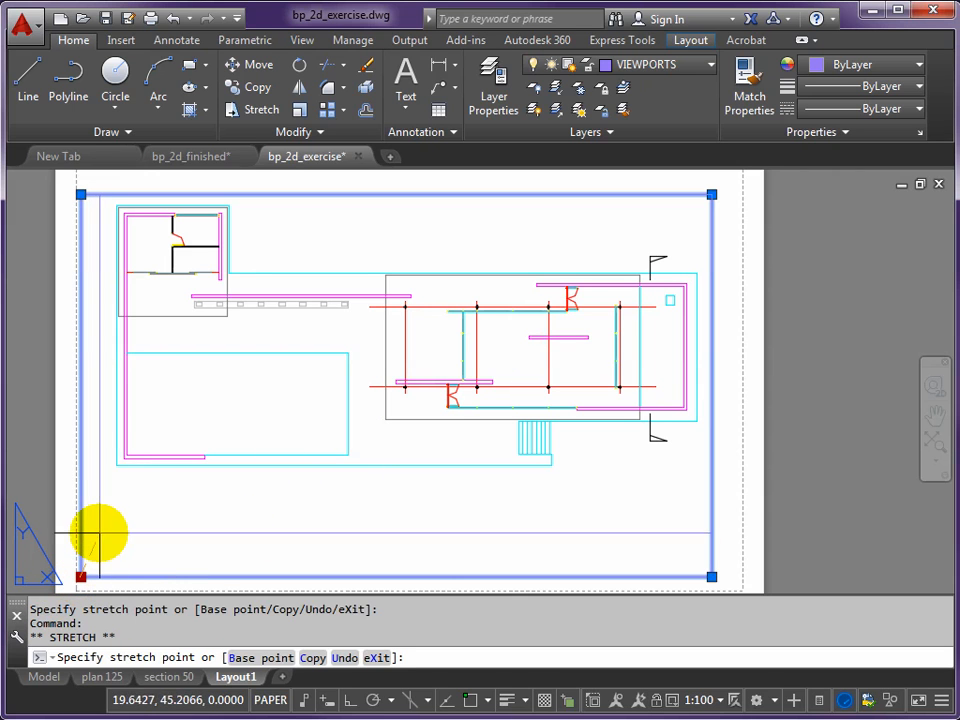
left_click(102, 478)
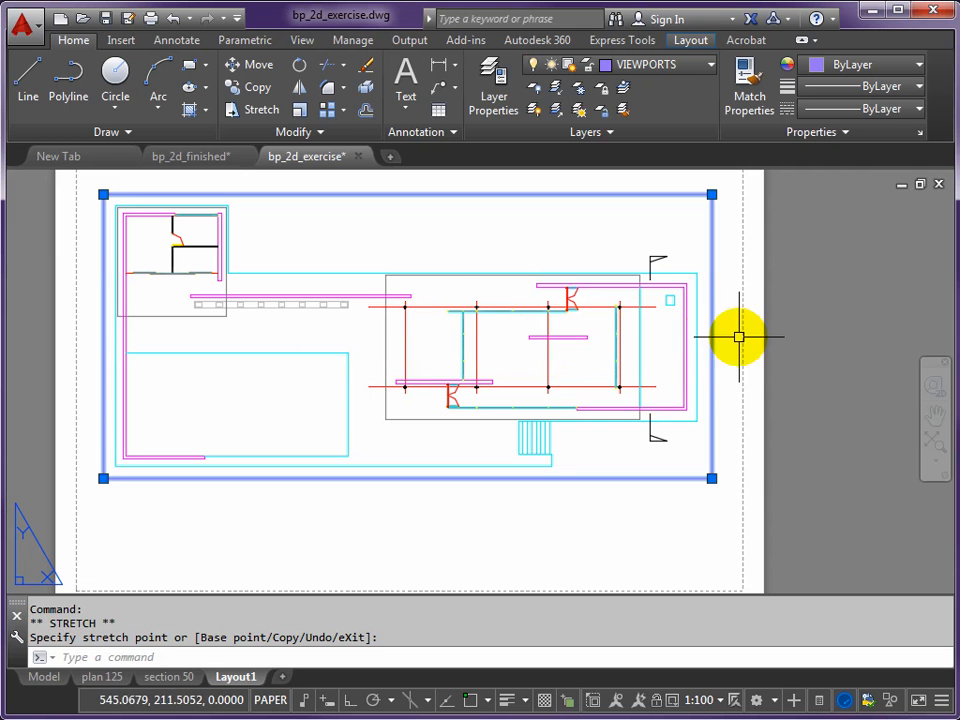
left_click(800, 350)
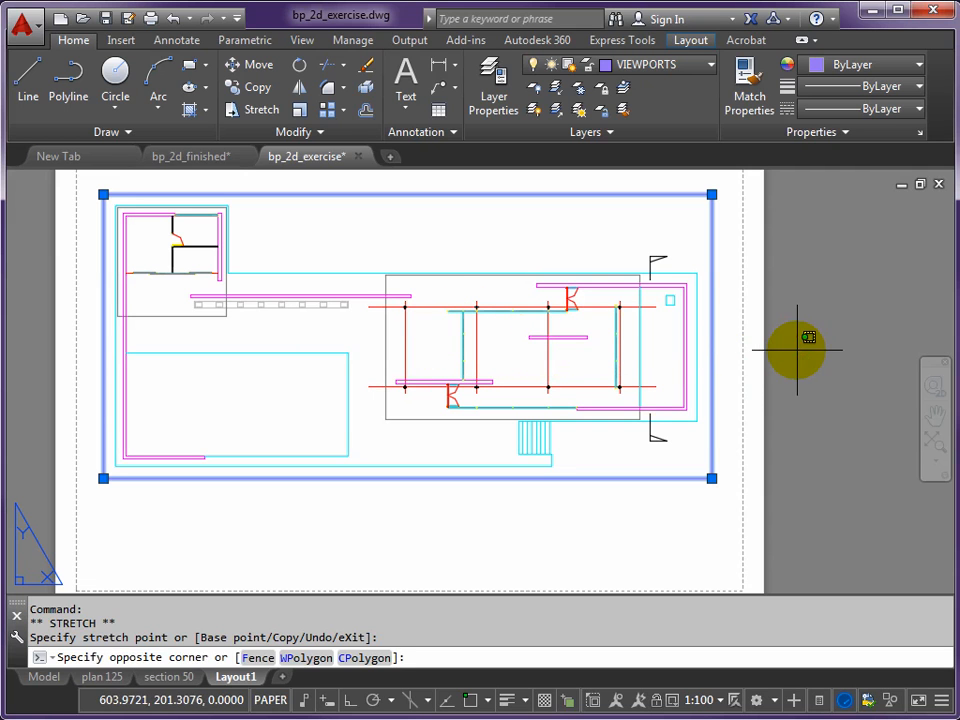
key("Escape")
left_click(804, 355)
key("Escape")
key("Escape")
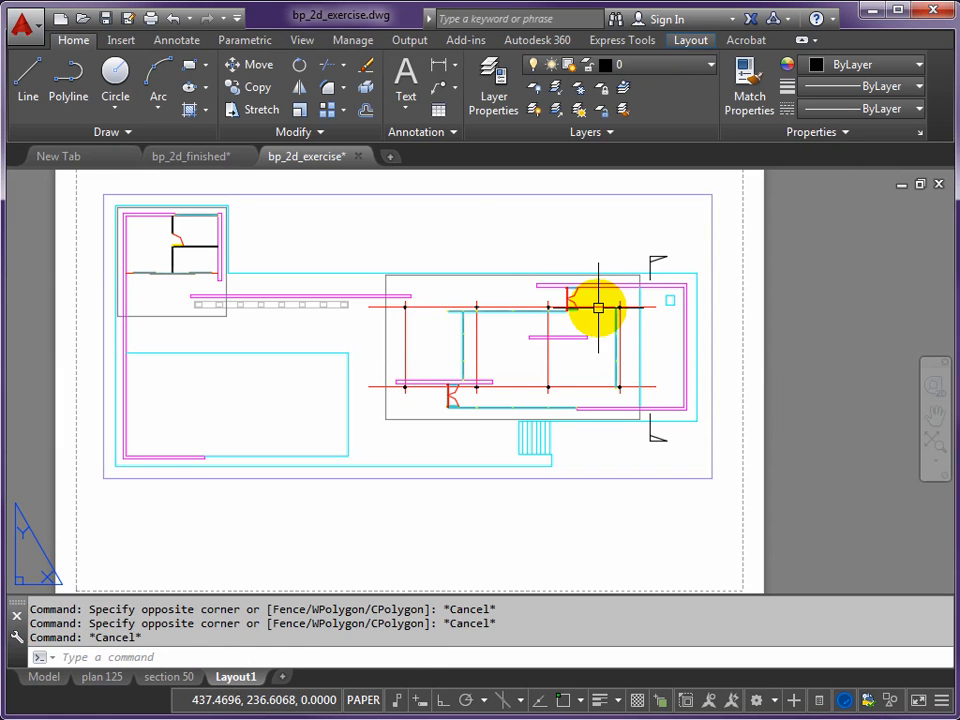
- Regenerate the layout and all viewports with REGENALL to refresh the floor plan's dashed linetypes
scroll(598, 308, "up", 6)
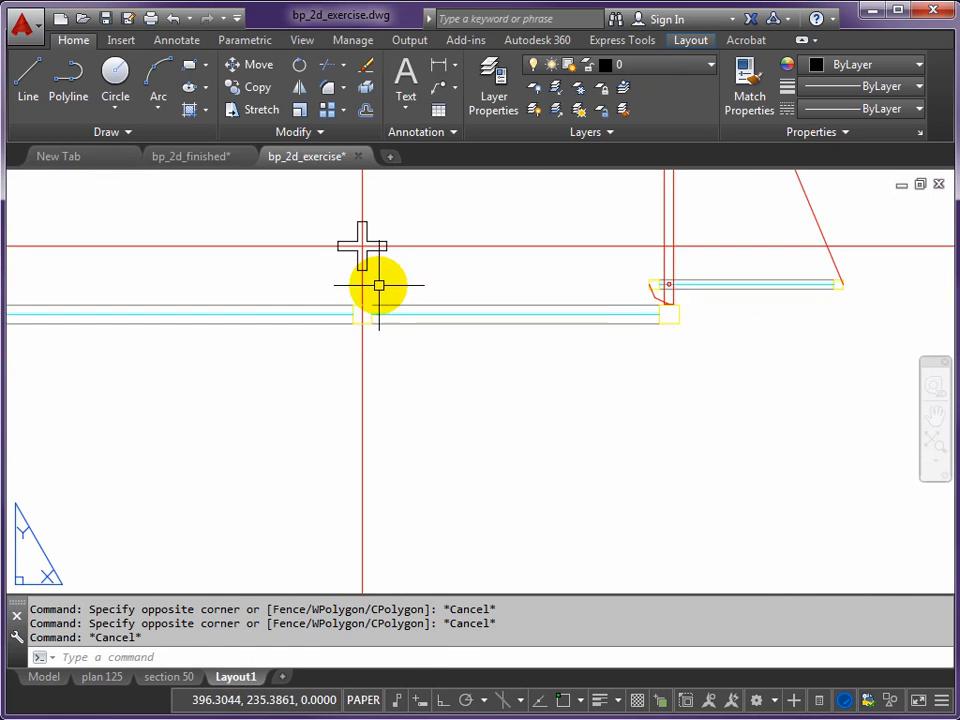
scroll(377, 285, "down", 6)
middle_click_drag(375, 285, 479, 292)
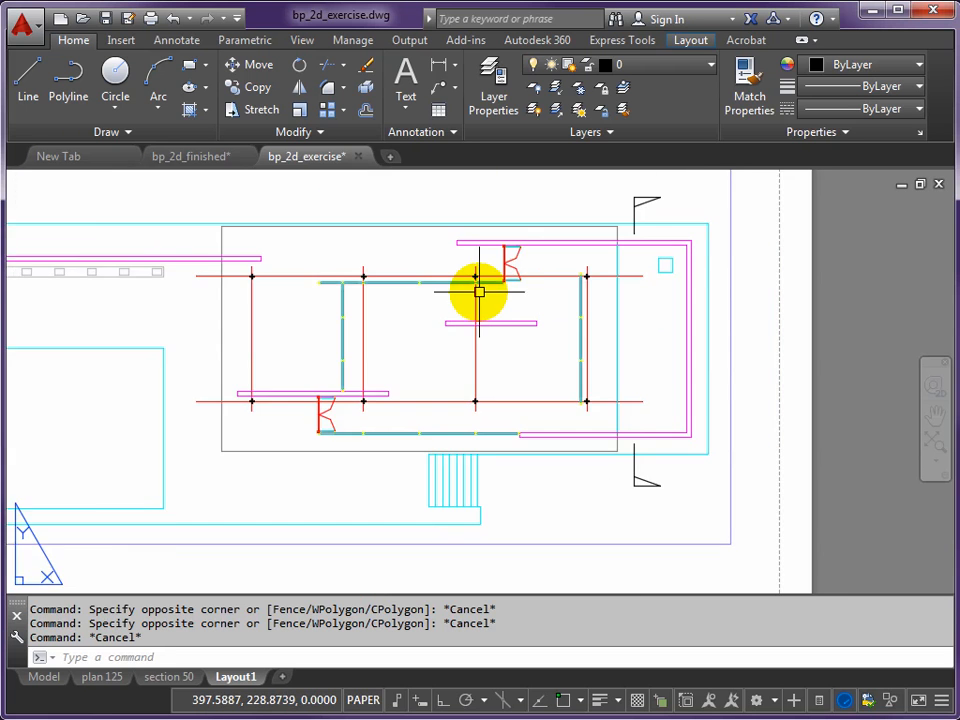
scroll(479, 292, "down", 5)
middle_click_drag(441, 343, 512, 354)
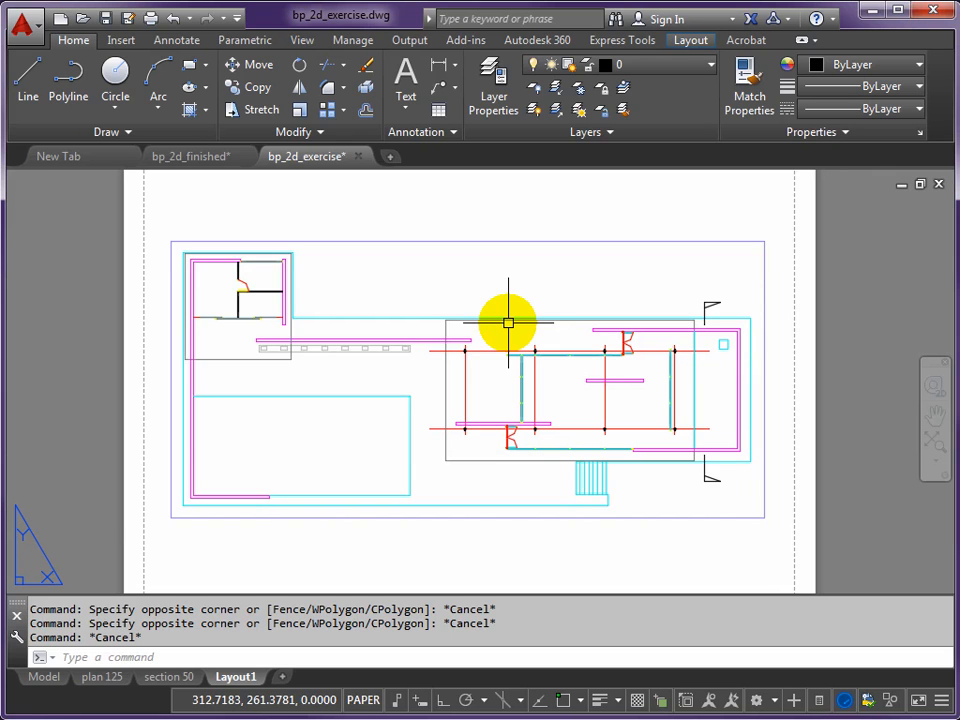
type("ENALL")
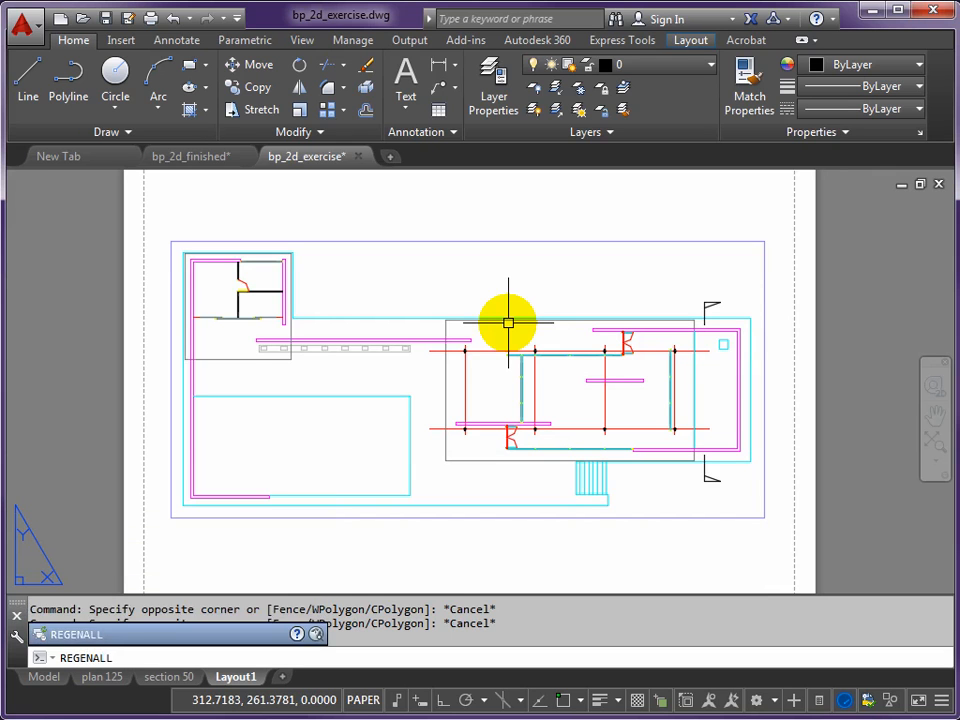
key("Return")
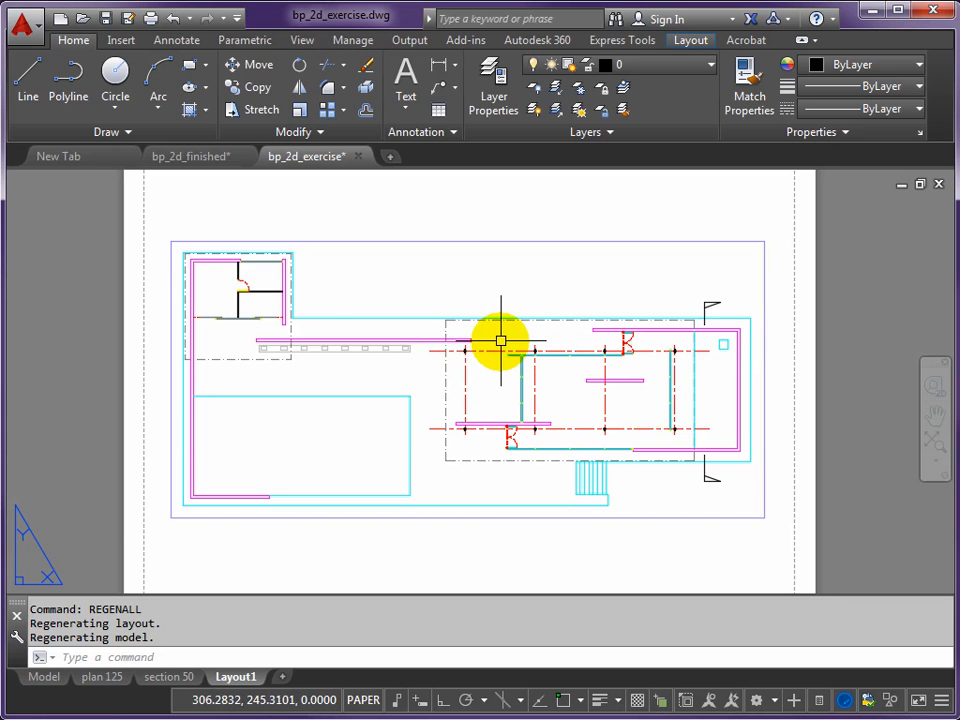
- Copy the floor plan viewport straight up by about 275 mm with Ortho turned on
scroll(507, 317, "down", 2)
middle_click_drag(507, 317, 480, 403)
scroll(491, 399, "down", 2)
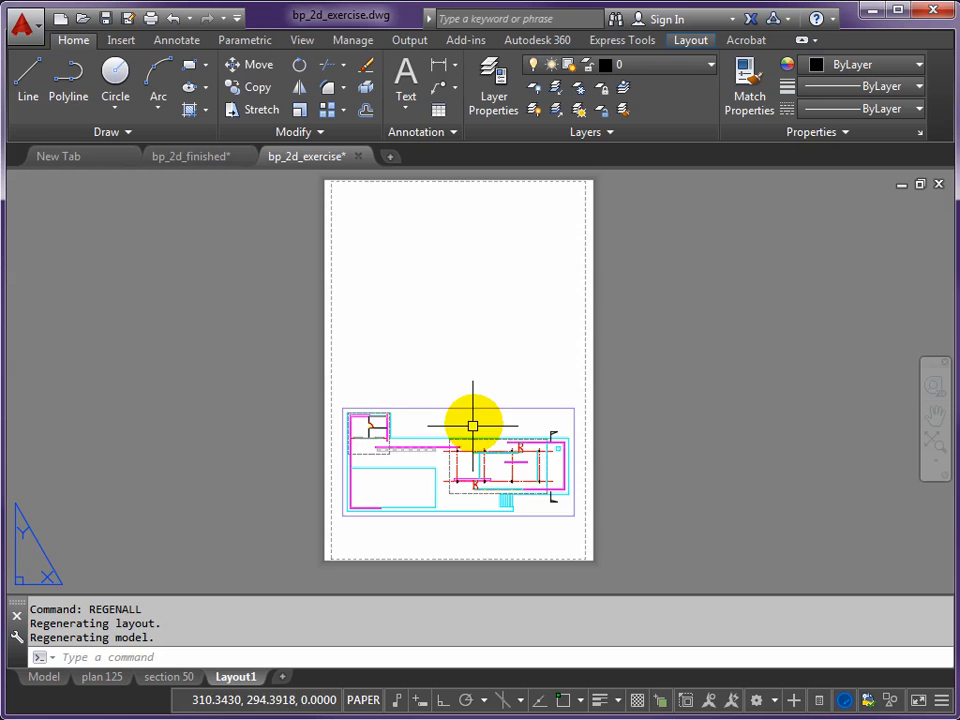
scroll(461, 414, "up", 2)
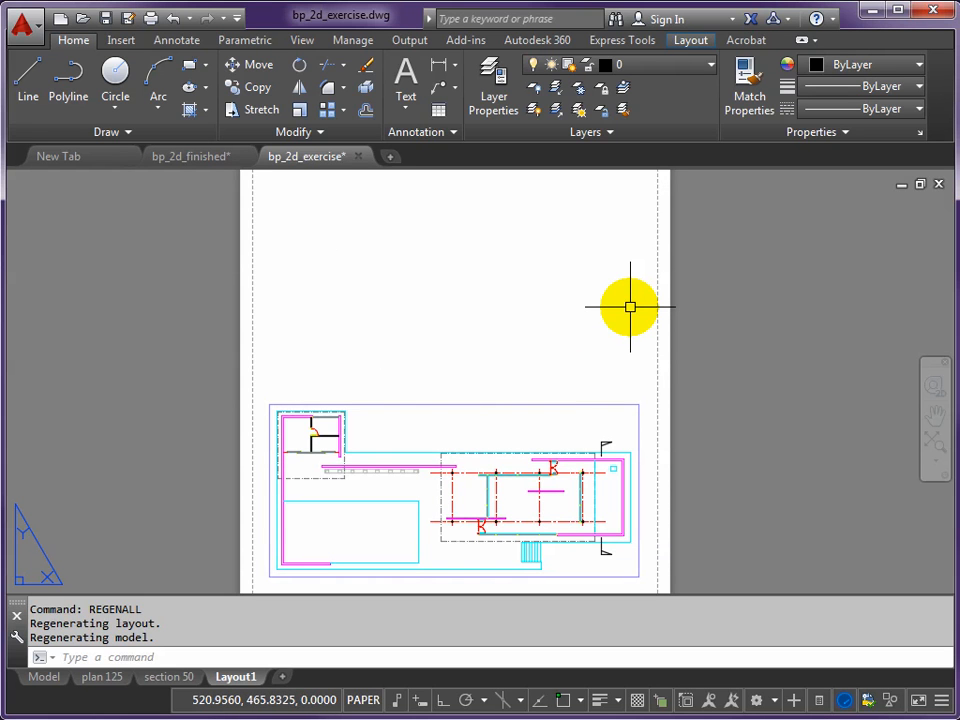
type("p")
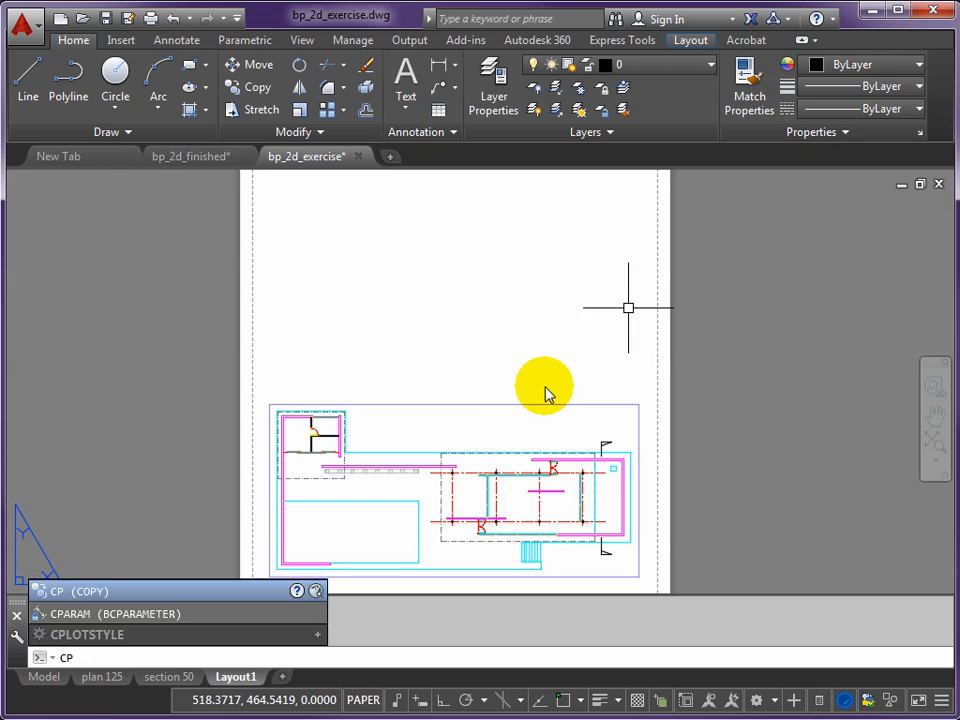
key("Return")
left_click(514, 404)
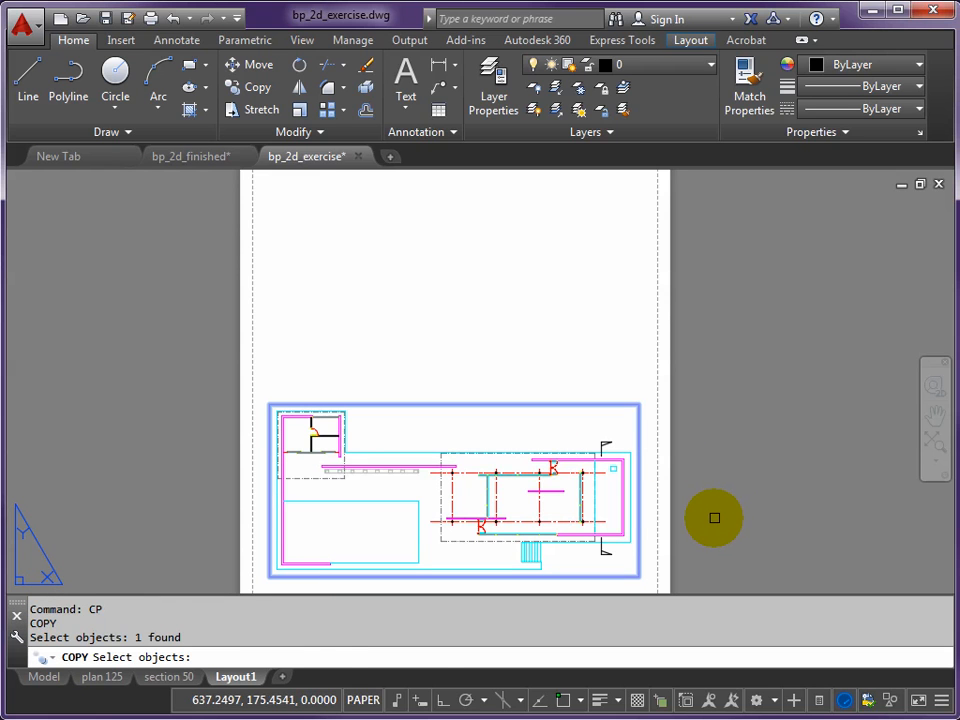
key("Return")
left_click(710, 545)
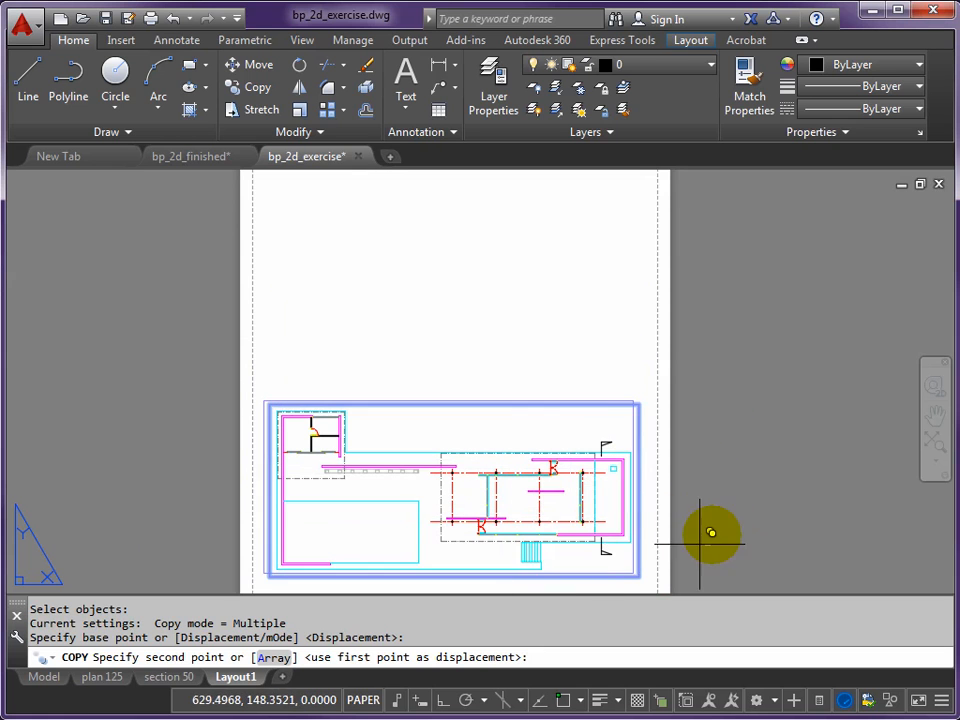
left_click(442, 700)
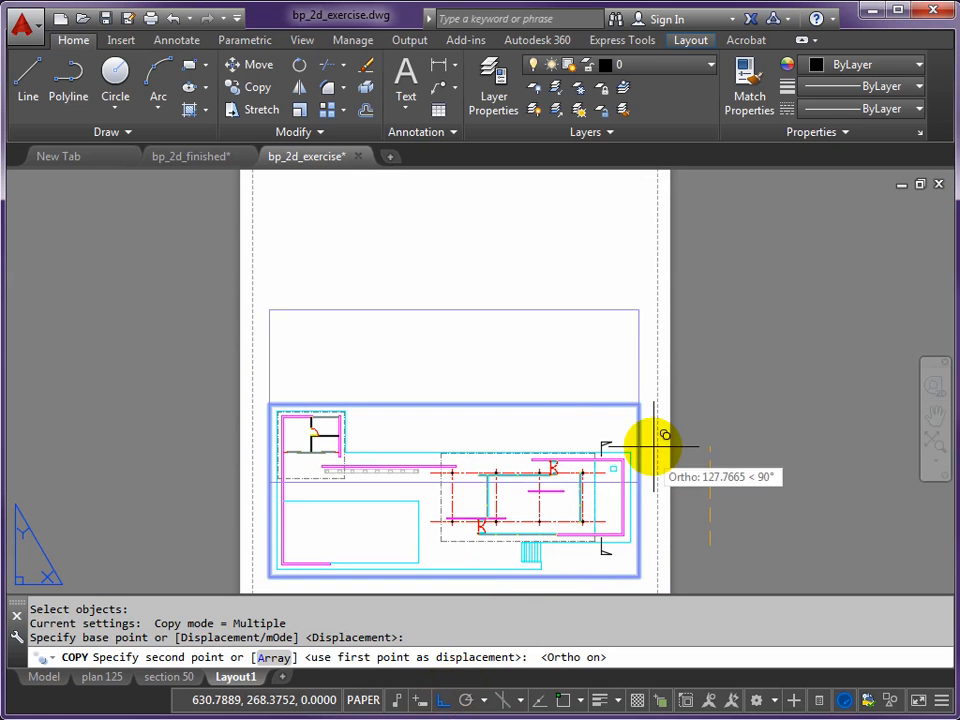
left_click(710, 345)
key("Return")
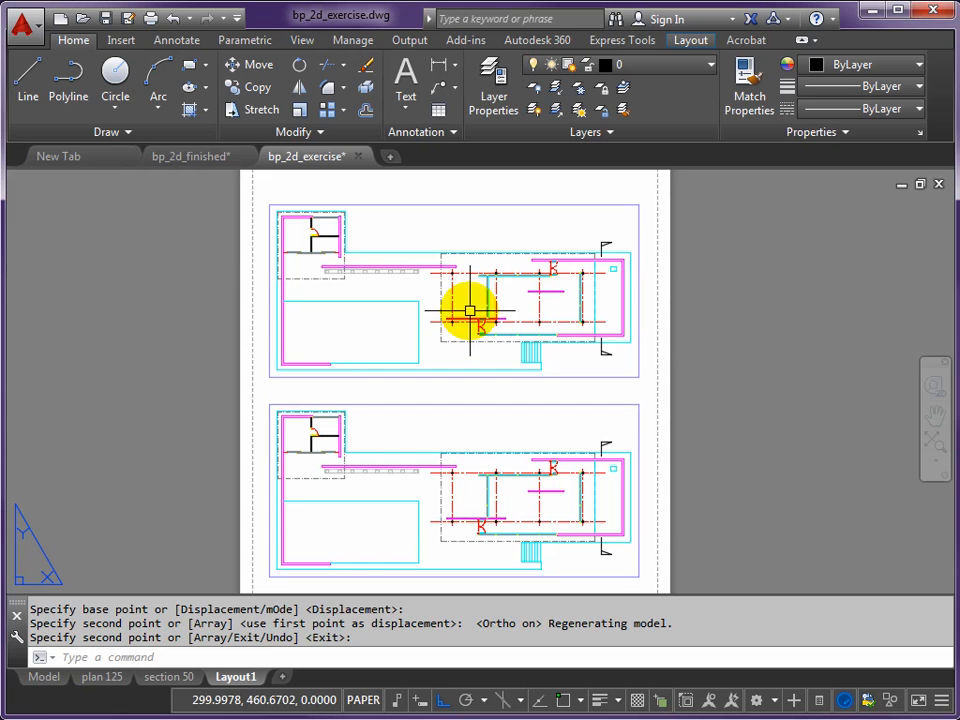
- Activate the copied viewport's model space and shift its view straight down by about 15,700 units with -PAN to bring in the elevation
double_click(420, 291)
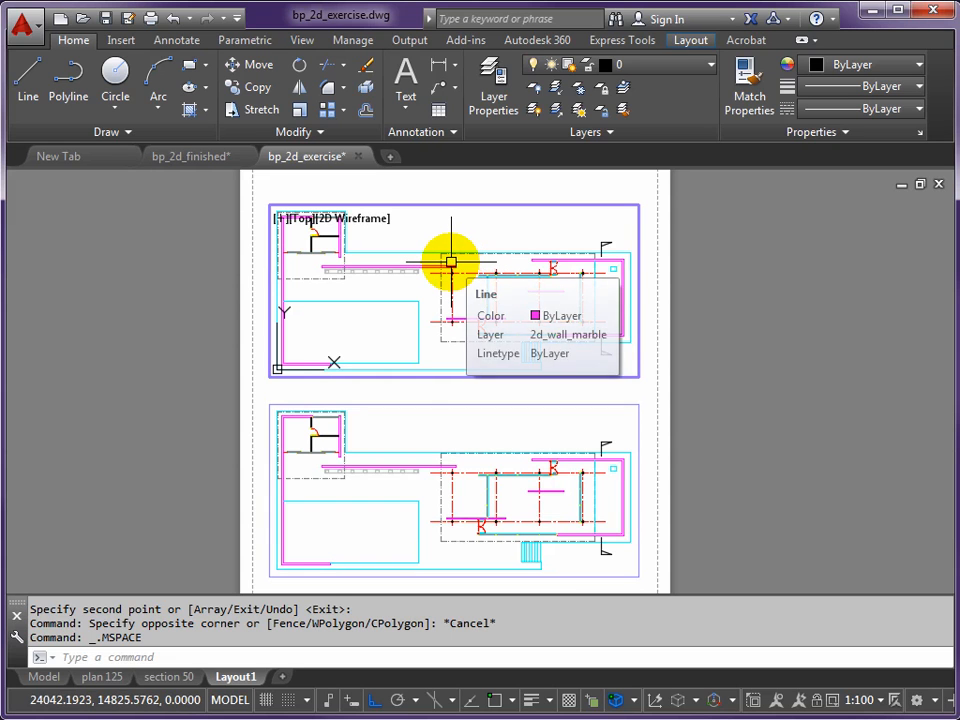
type("-P")
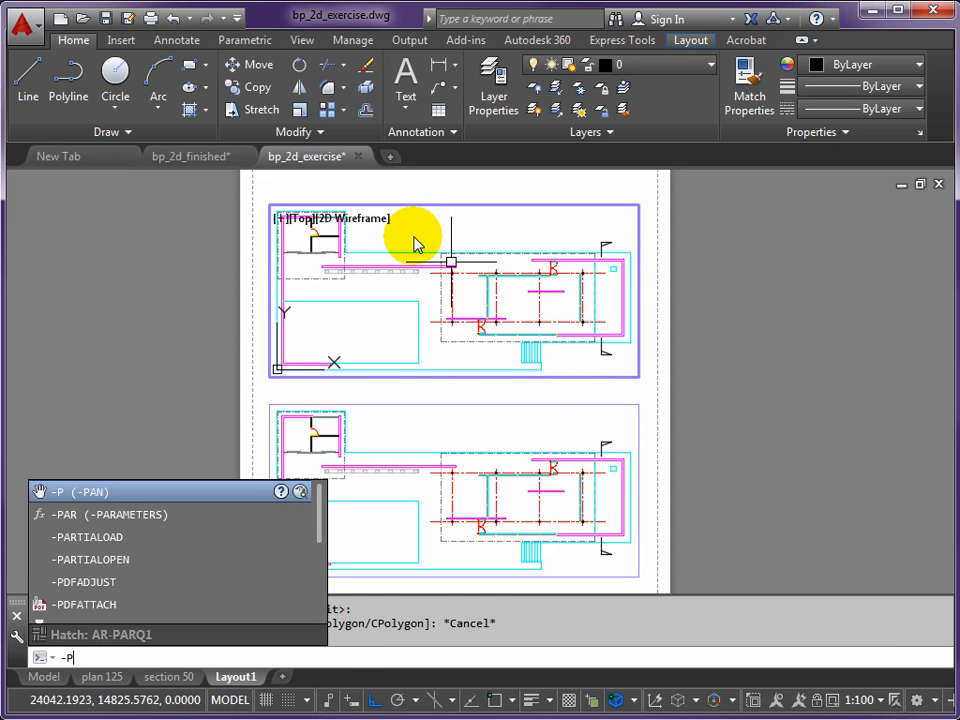
left_click(415, 245)
key("Return")
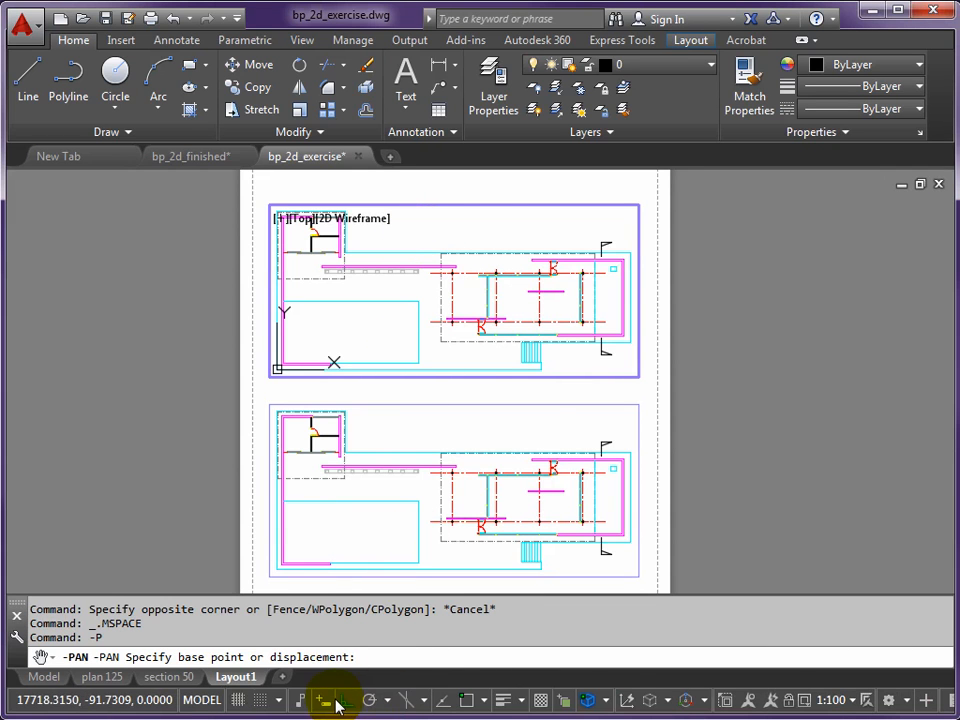
left_click(446, 222)
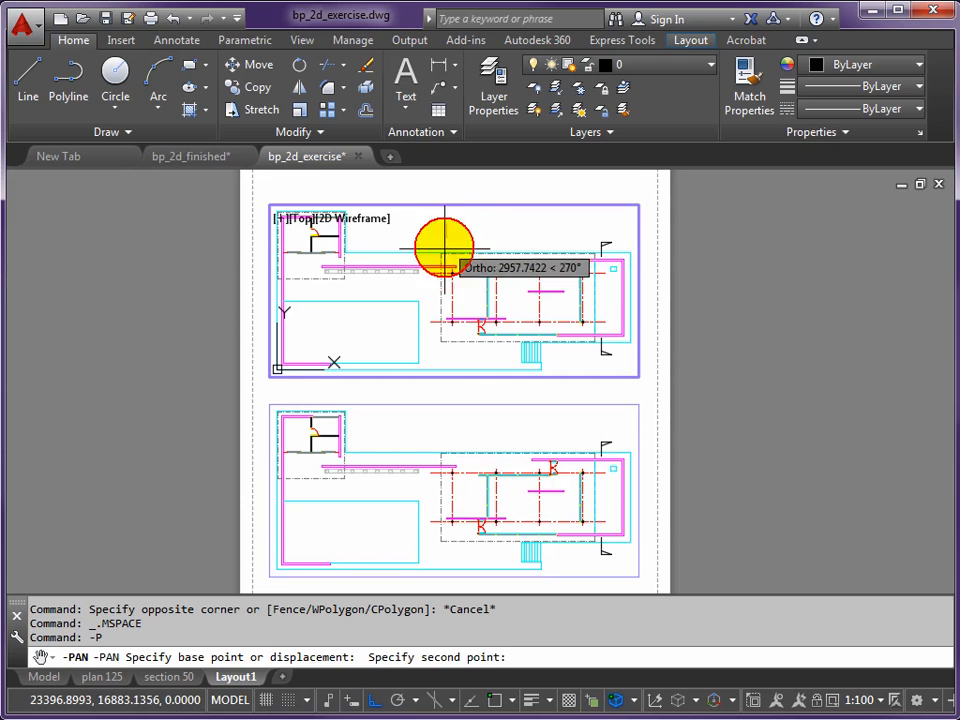
left_click(451, 336)
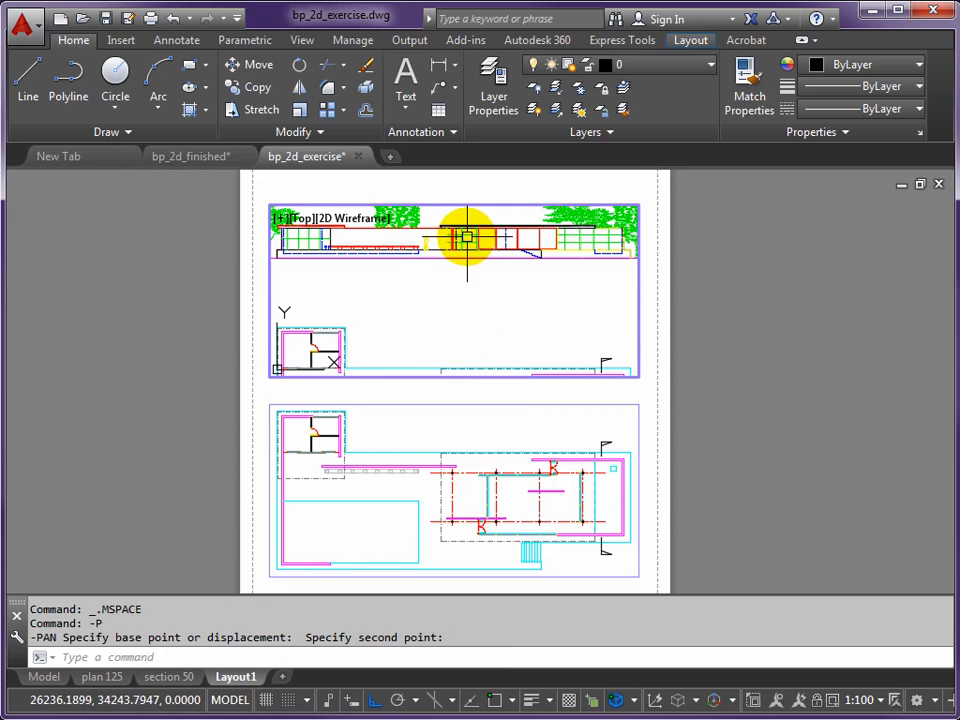
- Shift the elevation farther straight down by about 12,500 and 1,800 units to the frame's lower part, and return to paper space
key("Return")
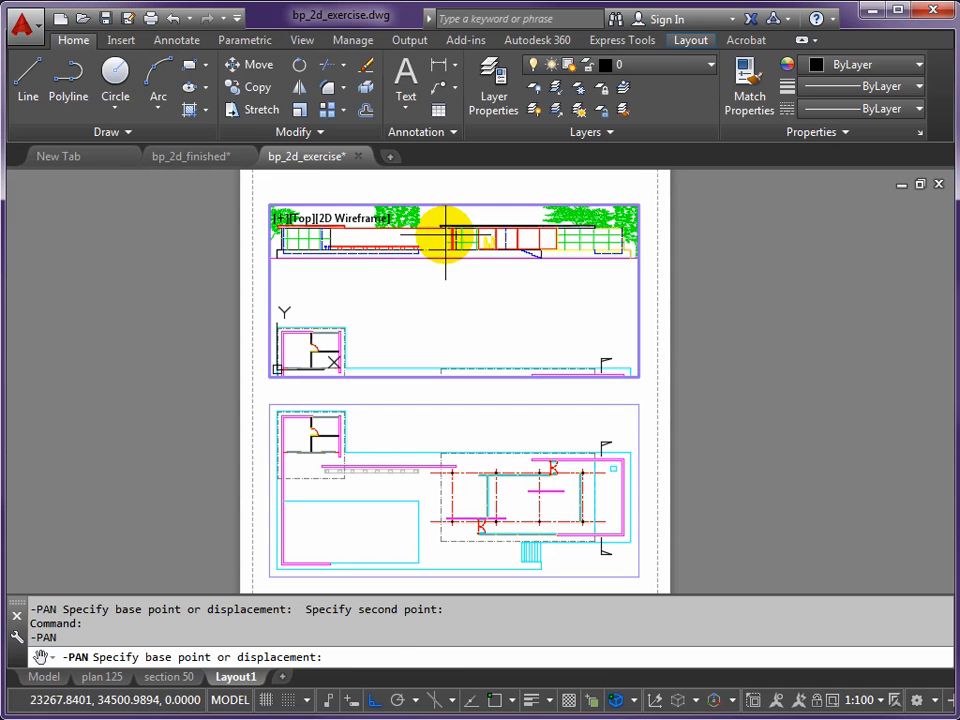
left_click(446, 236)
left_click(446, 326)
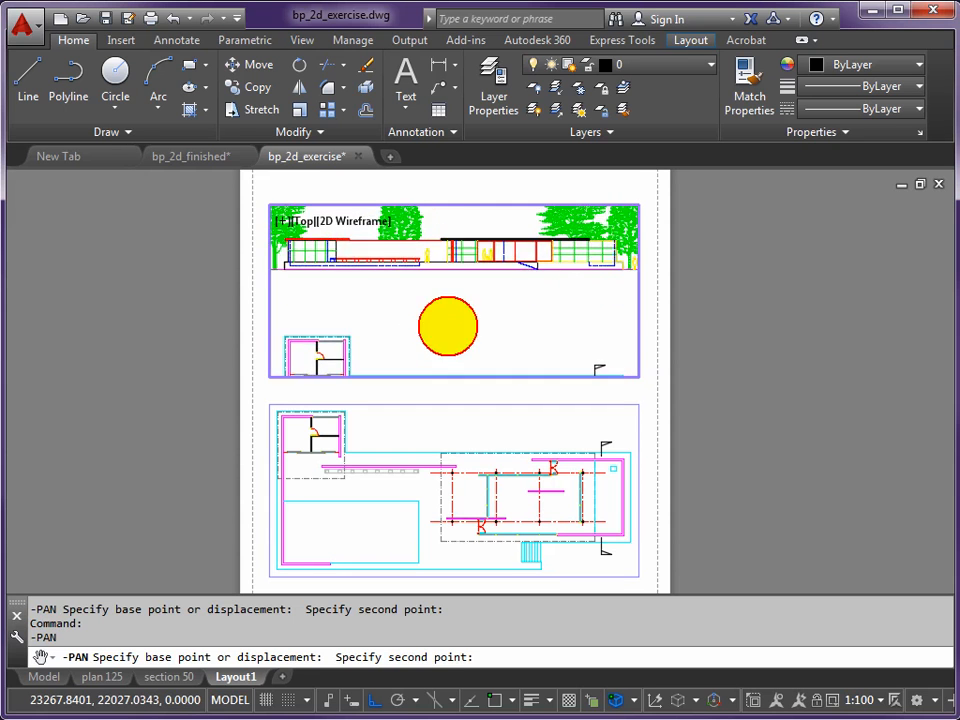
key("Return")
left_click(460, 276)
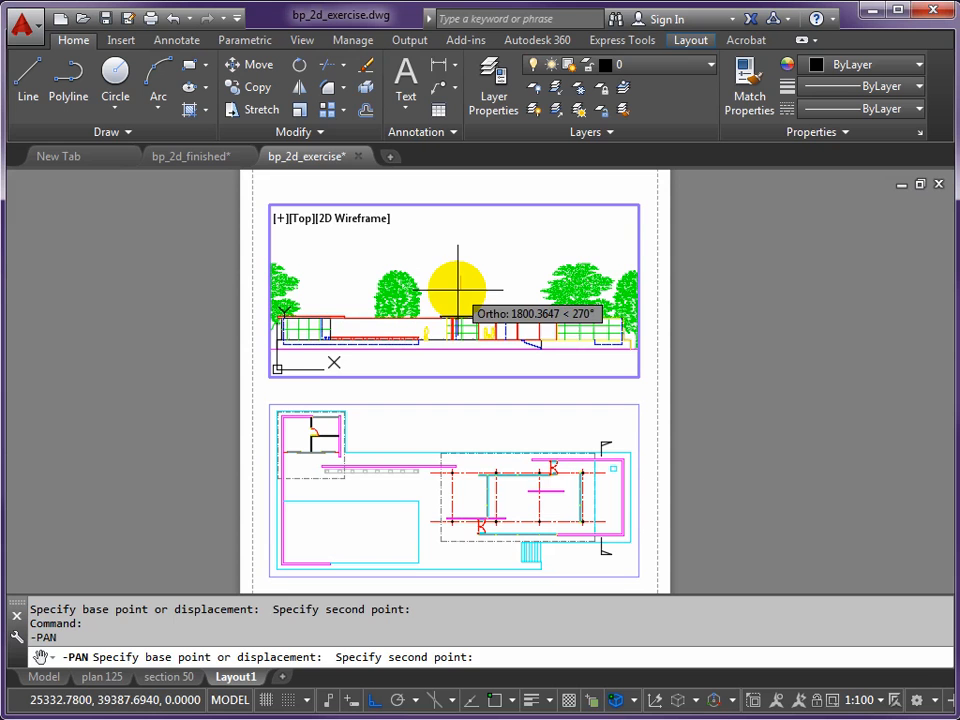
left_click(457, 289)
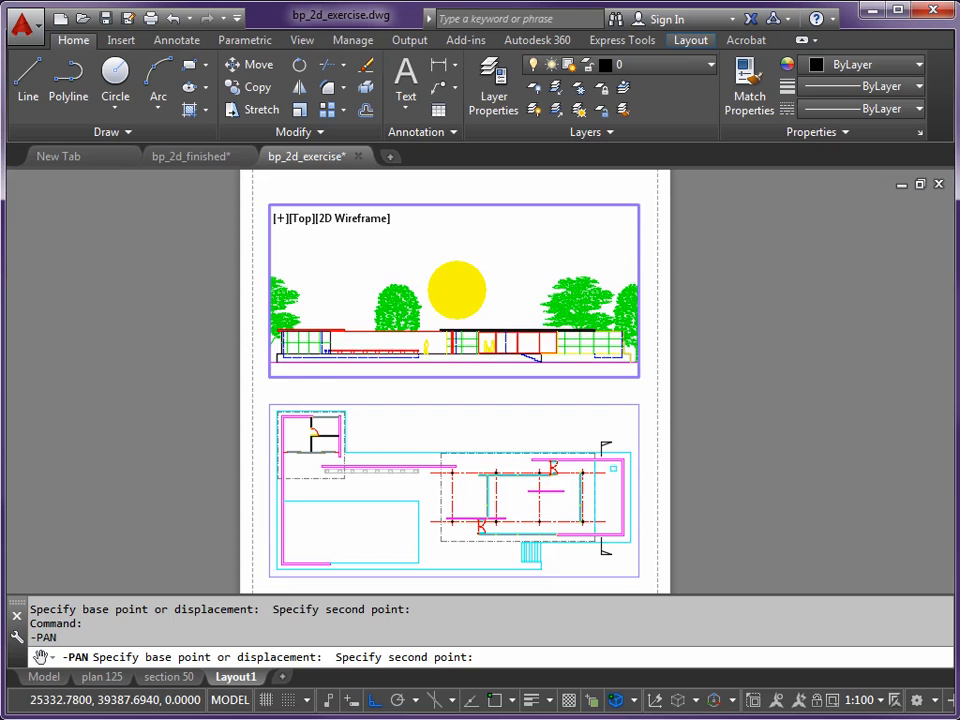
double_click(702, 233)
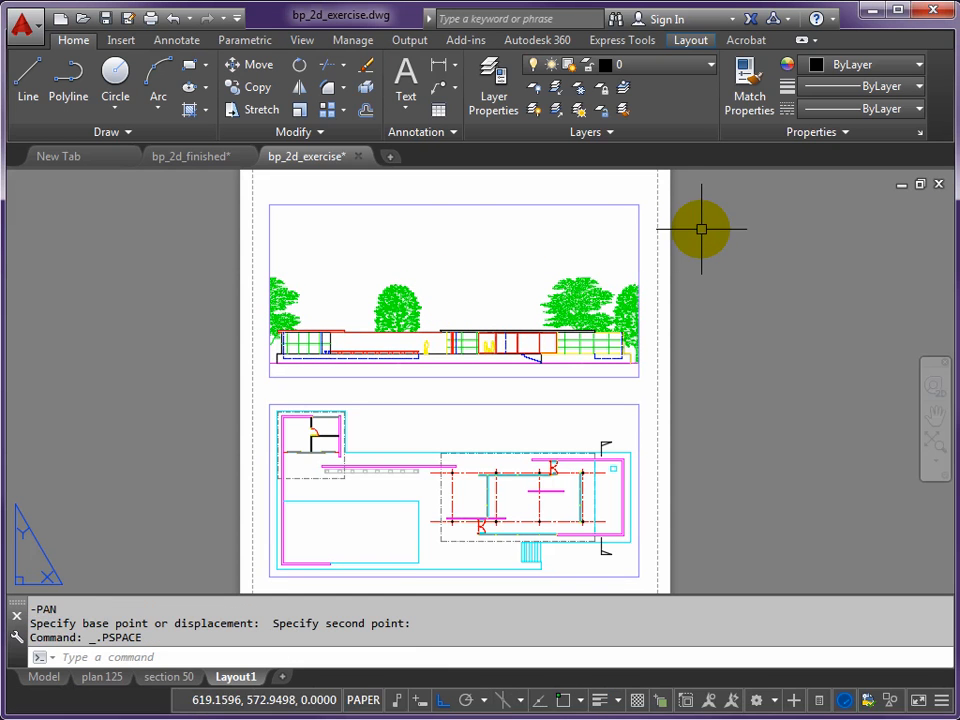
- Lower the elevation viewport's upper edge by about 92 mm to just above the trees and deselect the viewport
left_click(290, 204)
left_click(269, 204)
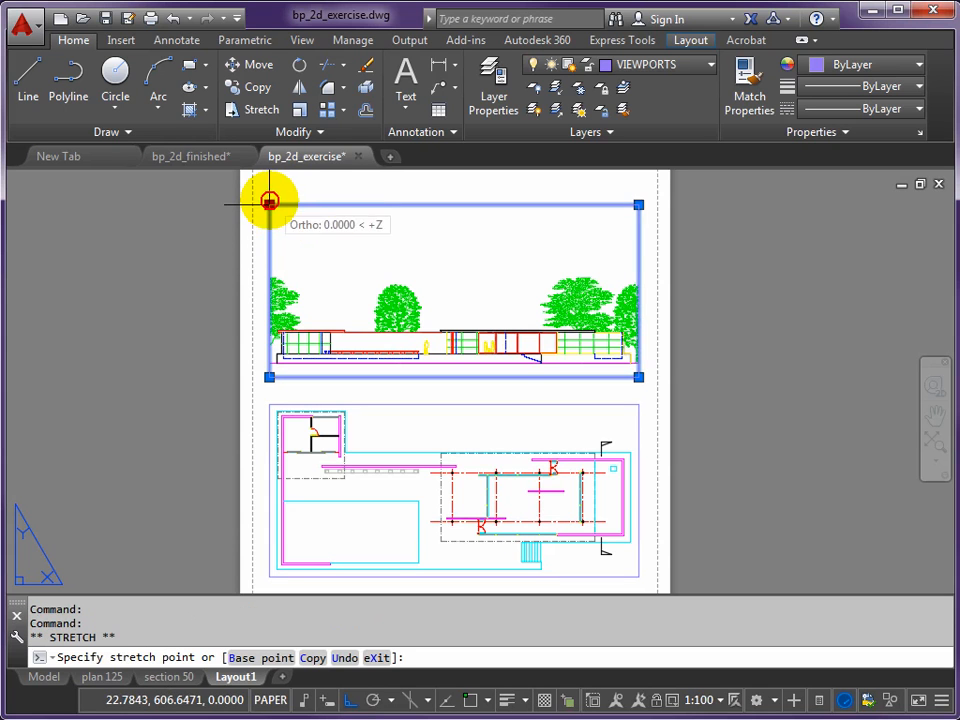
left_click(268, 272)
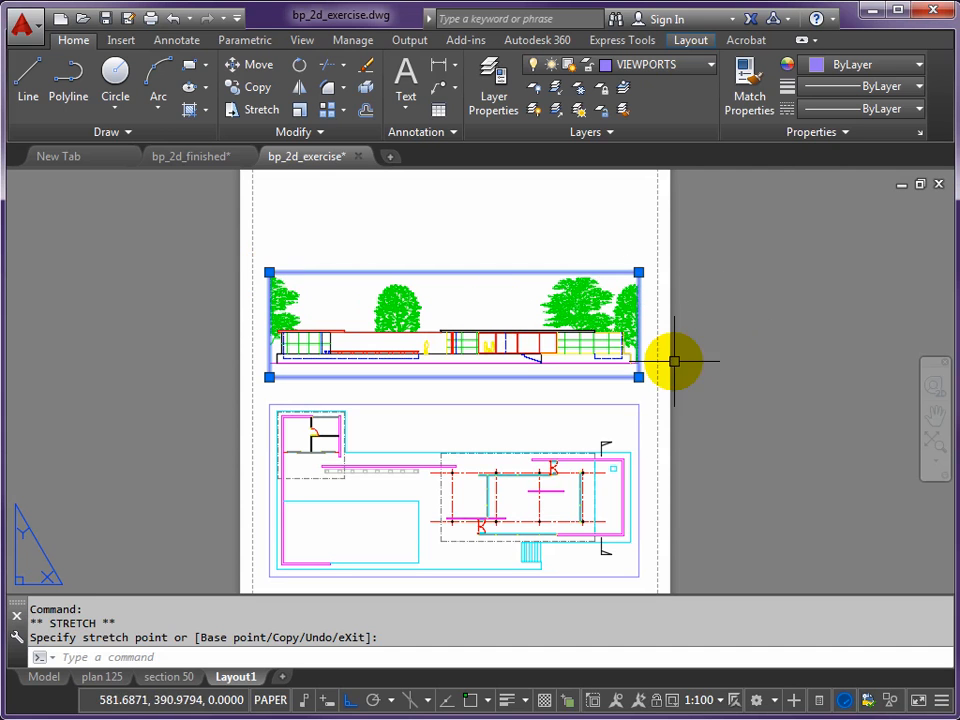
key("Escape")
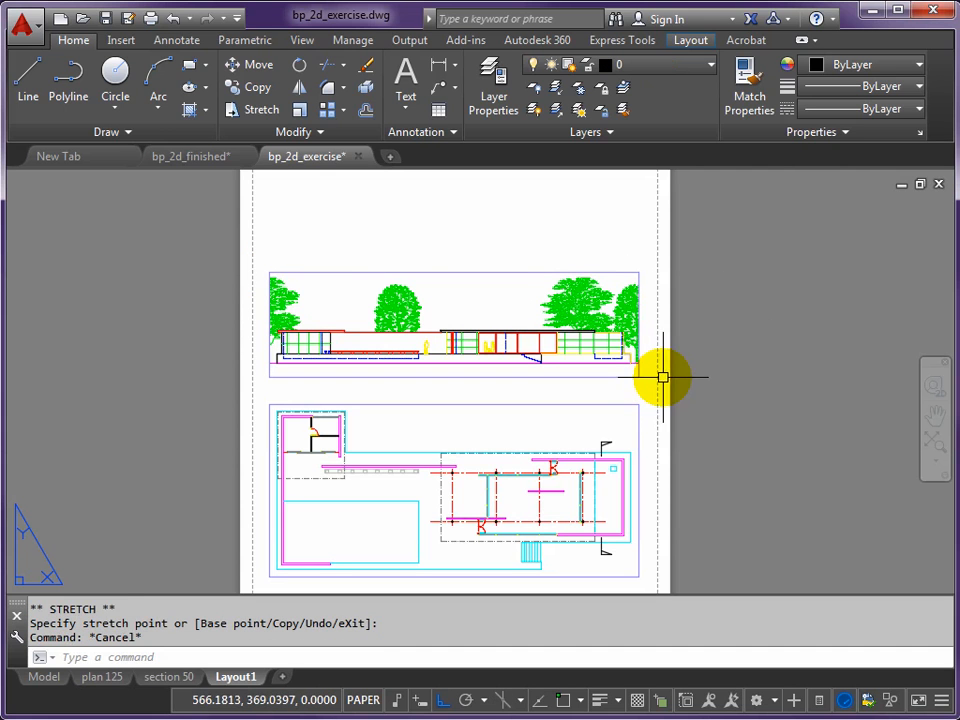
scroll(649, 370, "up", 6)
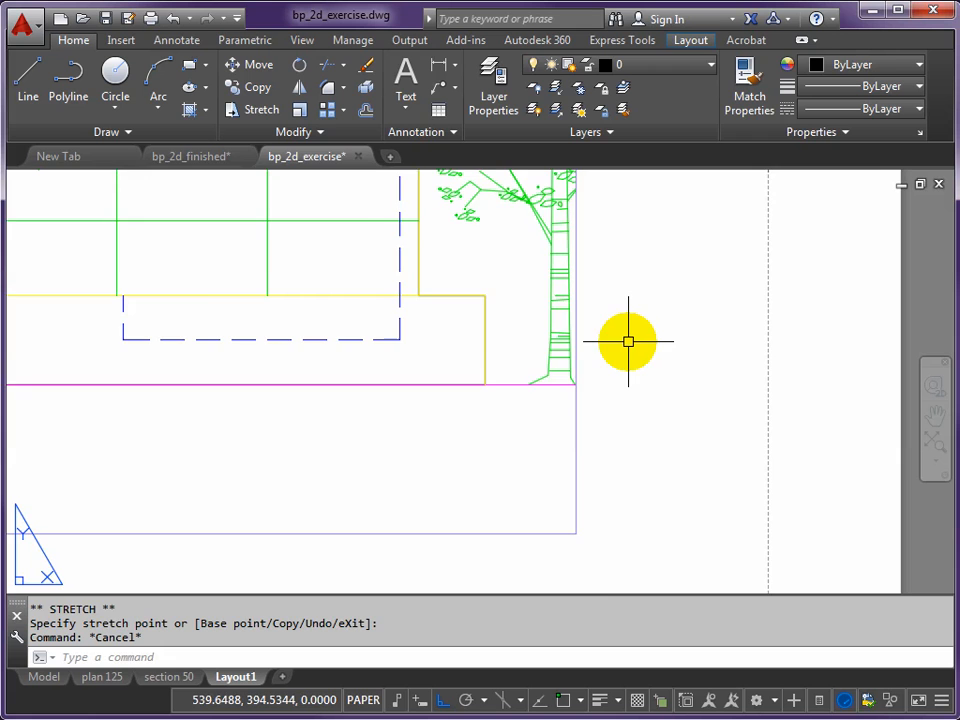
scroll(628, 342, "down", 8)
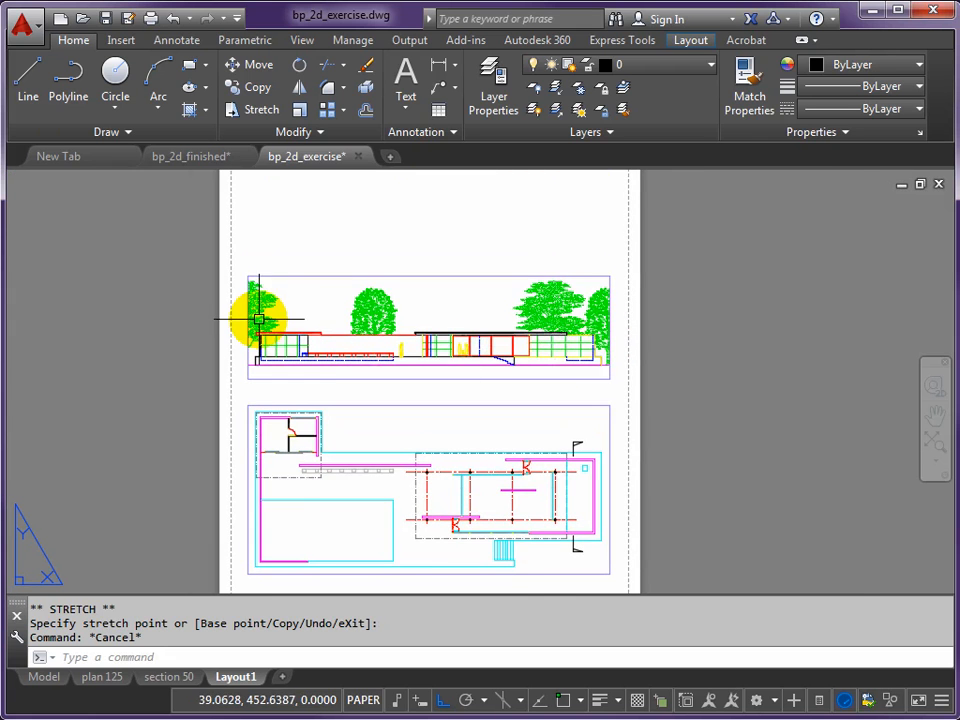
- Widen the elevation viewport by about 18 mm on both its left and right sides to include the outer trees, and deselect it
scroll(258, 320, "up", 2)
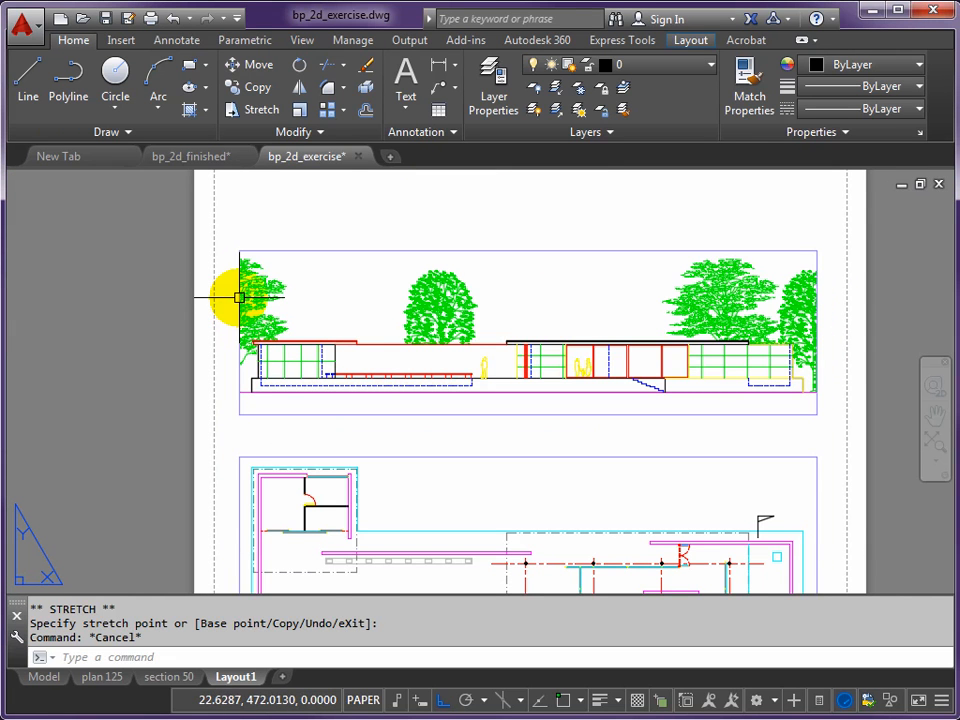
left_click(239, 297)
left_click(239, 414)
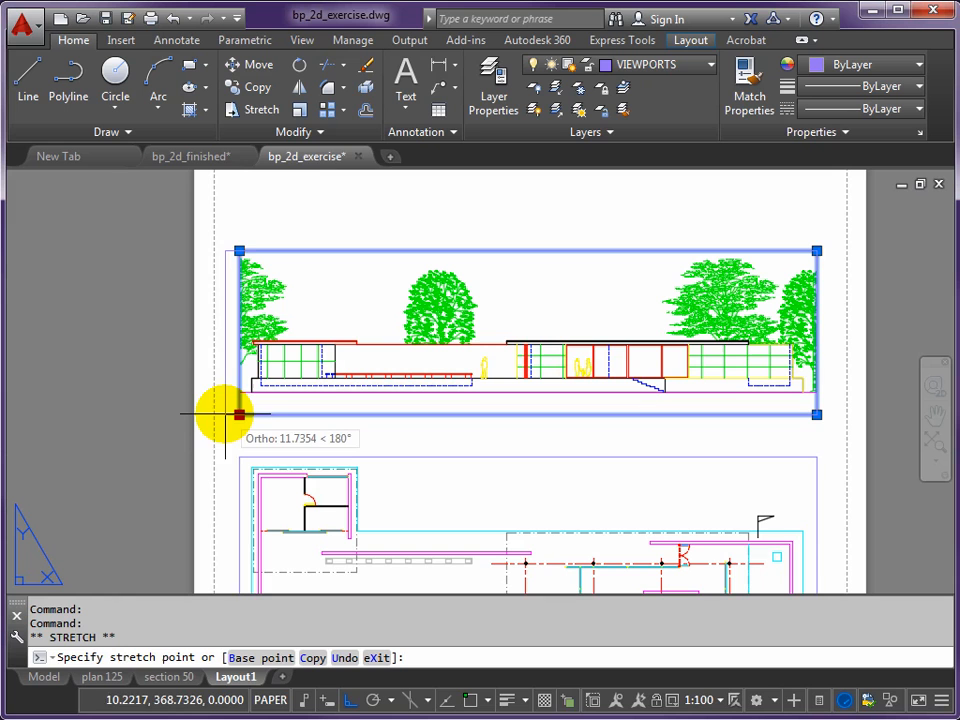
left_click(219, 414)
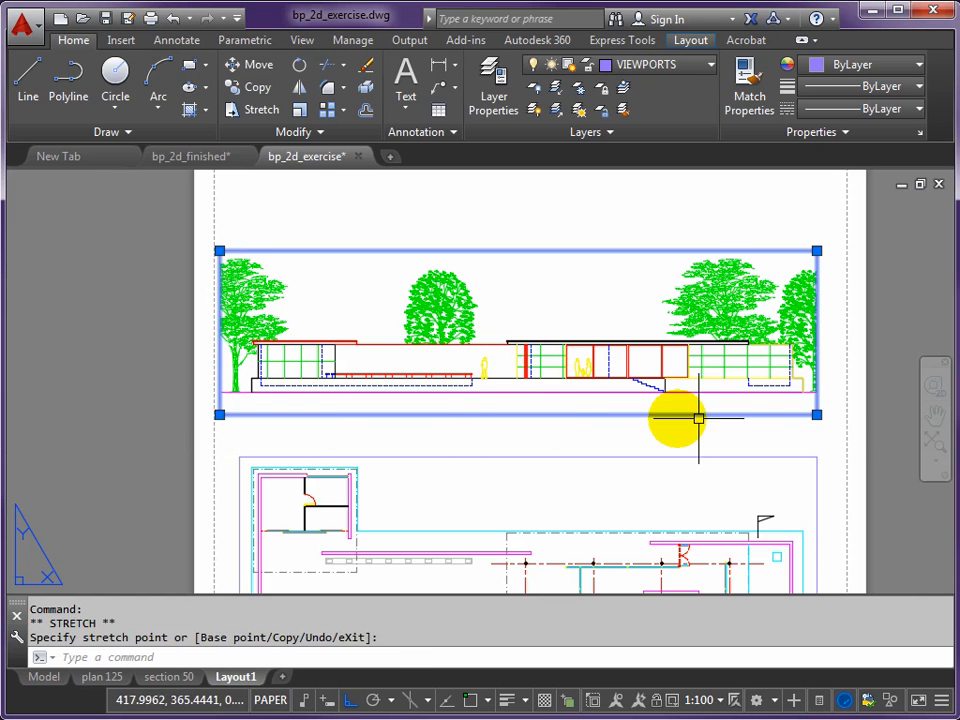
left_click(817, 414)
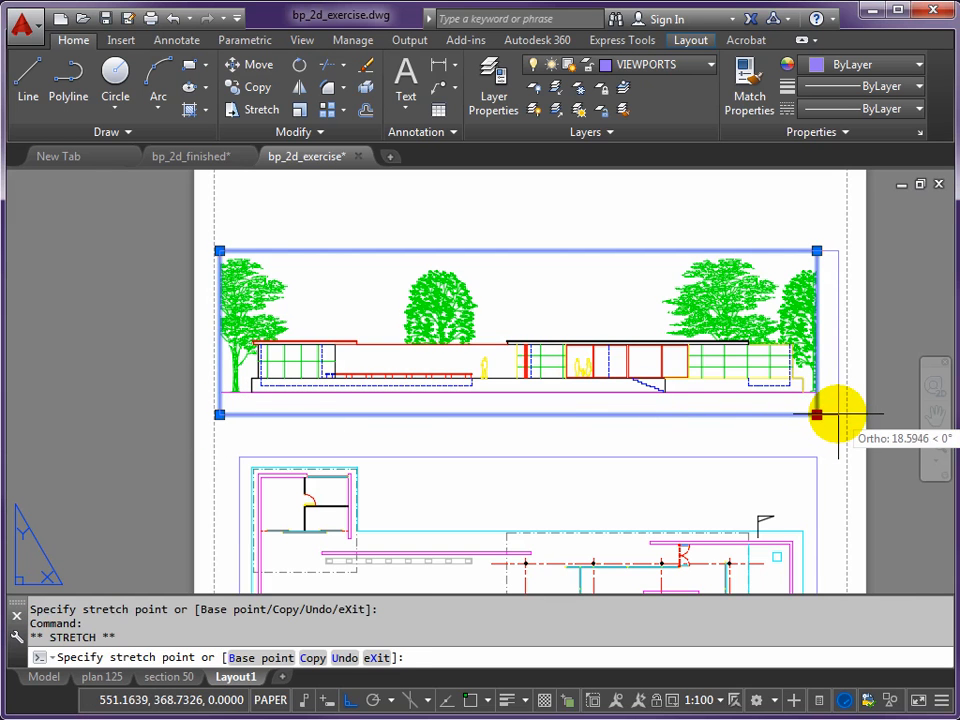
left_click(838, 414)
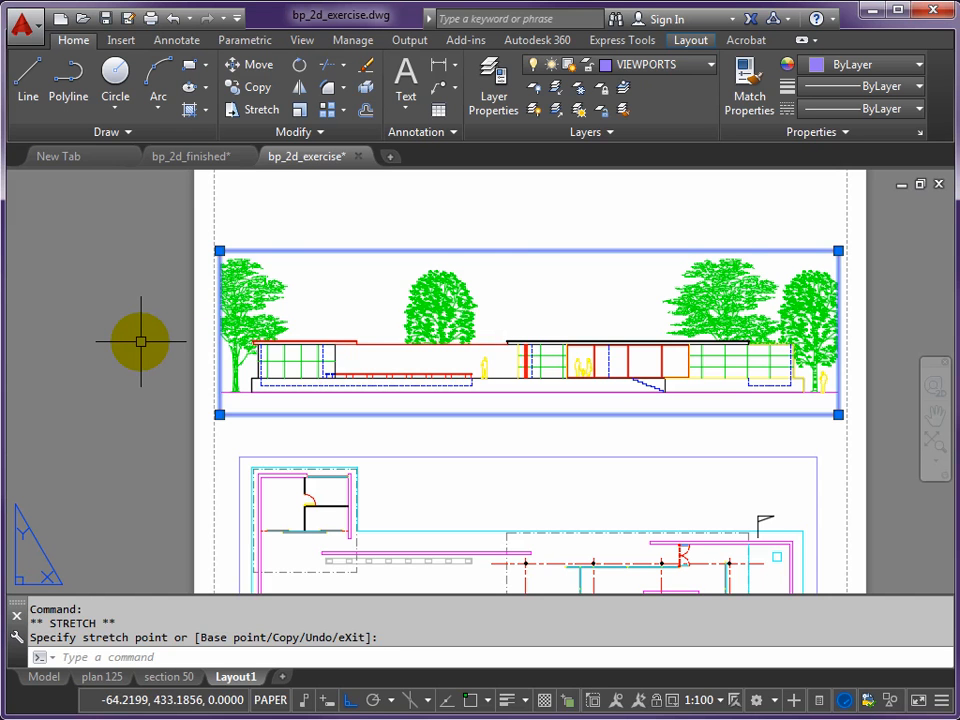
key("Escape")
- Move the elevation and floor plan viewports together straight up by about 292 mm, and check the elevation viewport's scale
scroll(140, 336, "down", 4)
middle_click_drag(171, 321, 328, 352)
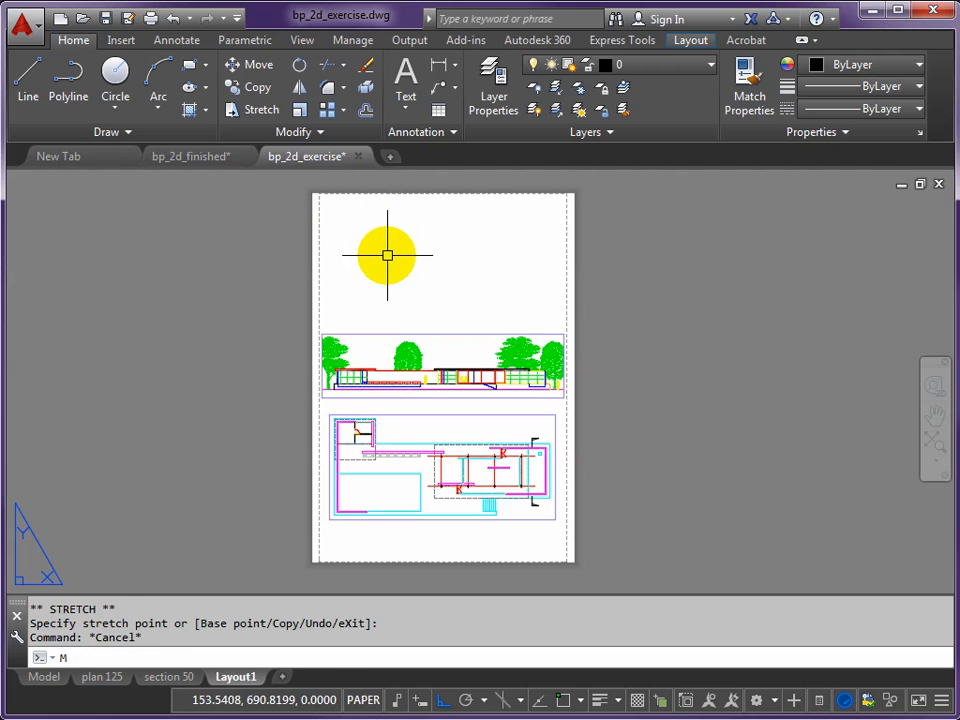
key("Return")
left_click(443, 334)
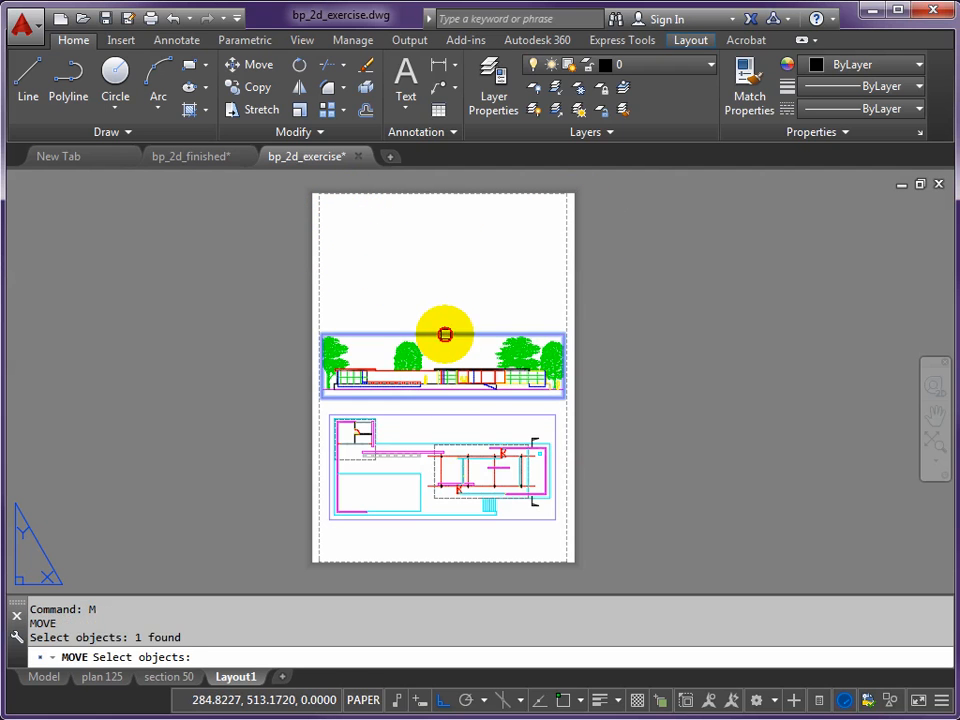
left_click(455, 415)
key("Return")
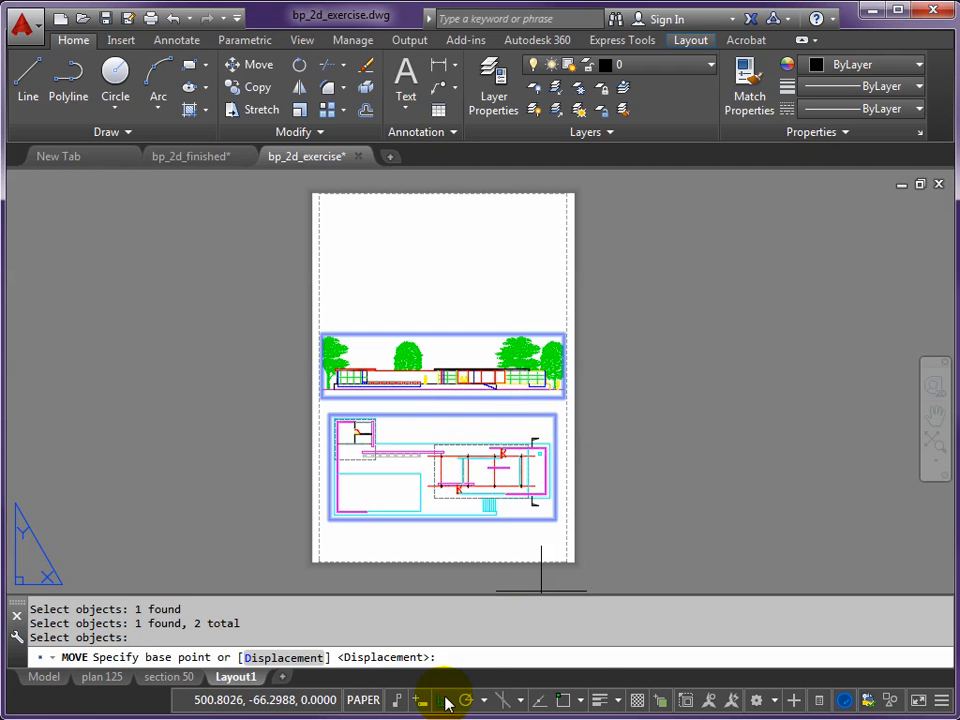
left_click(619, 432)
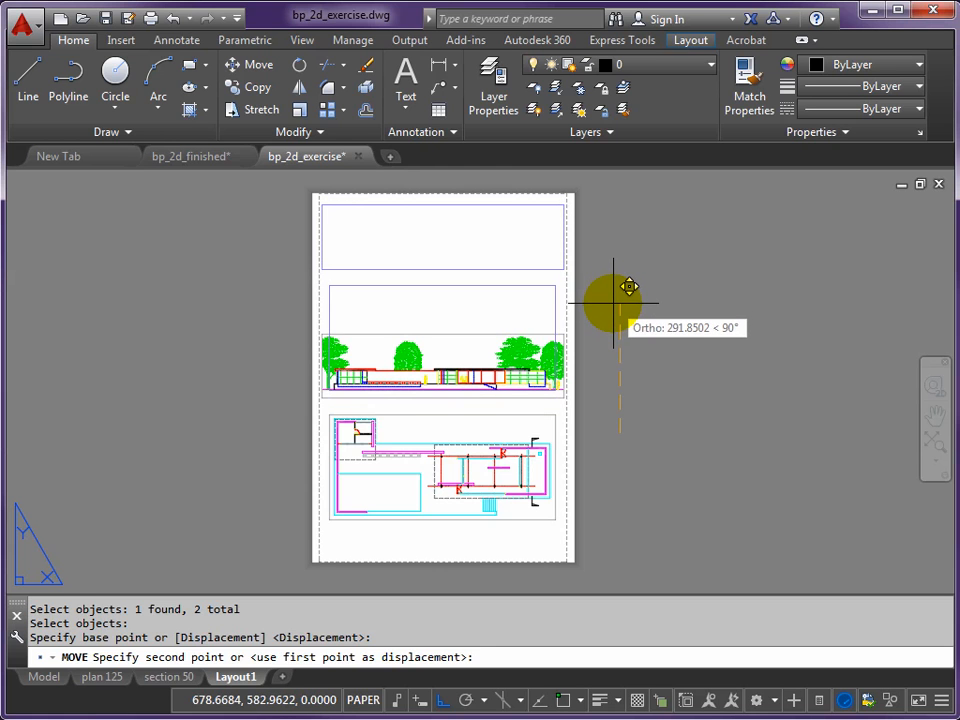
left_click(614, 303)
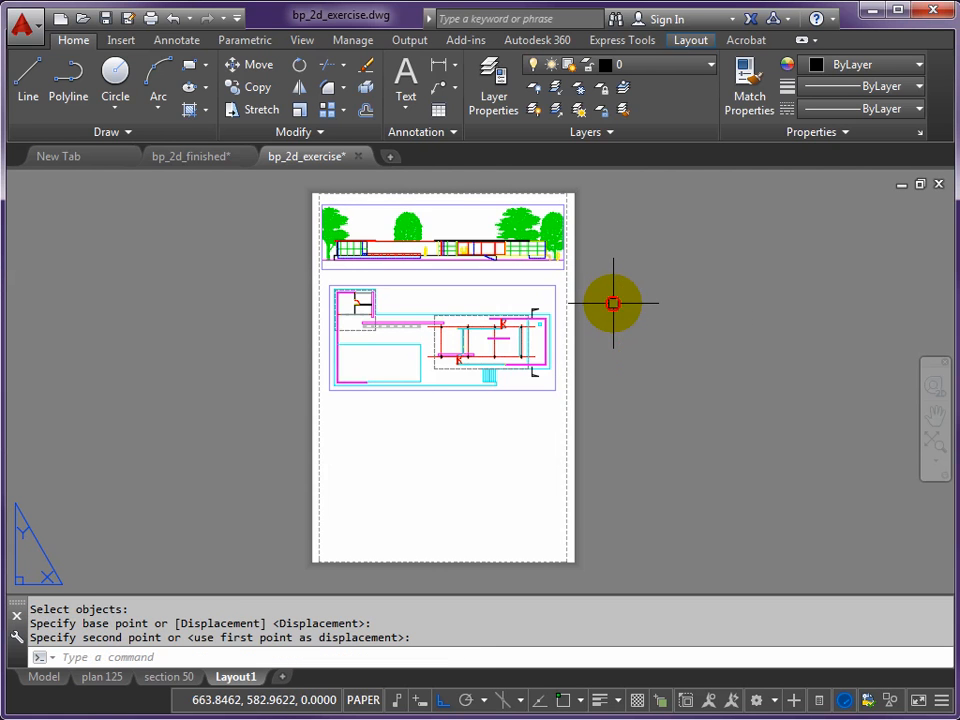
double_click(459, 227)
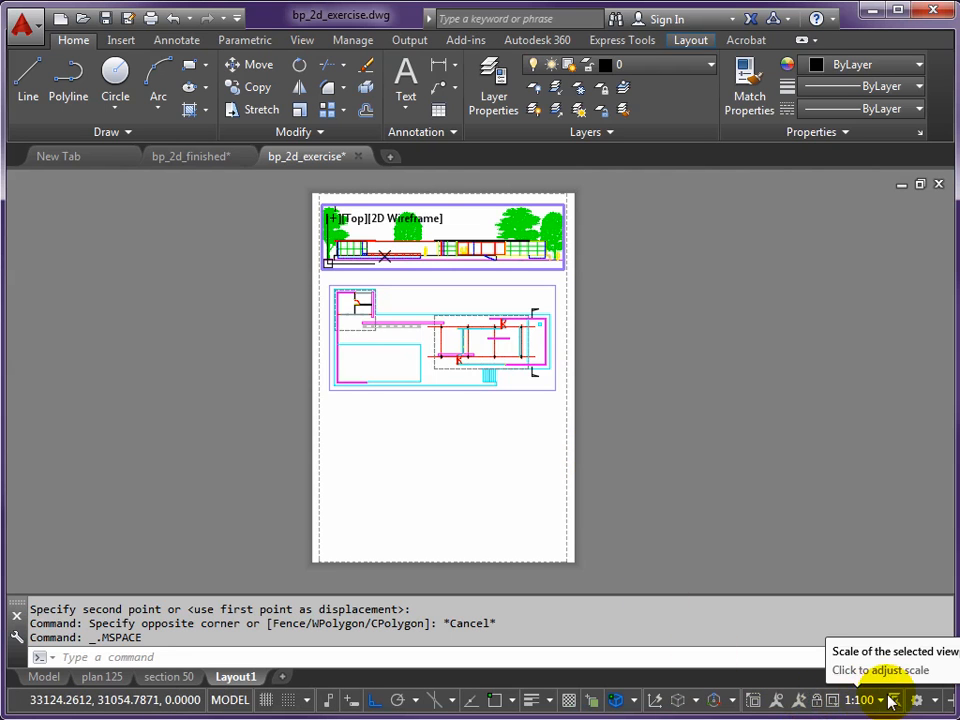
double_click(603, 285)
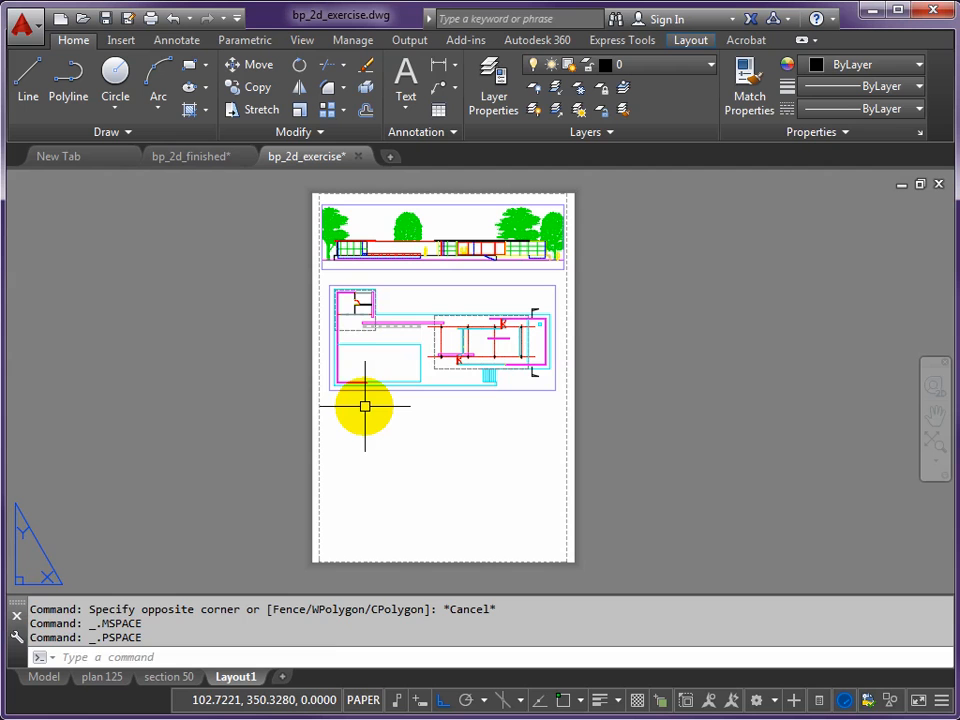
- Copy the floor plan viewport straight down by about 307 mm into the empty lower part of the sheet
type("p")
key("Return")
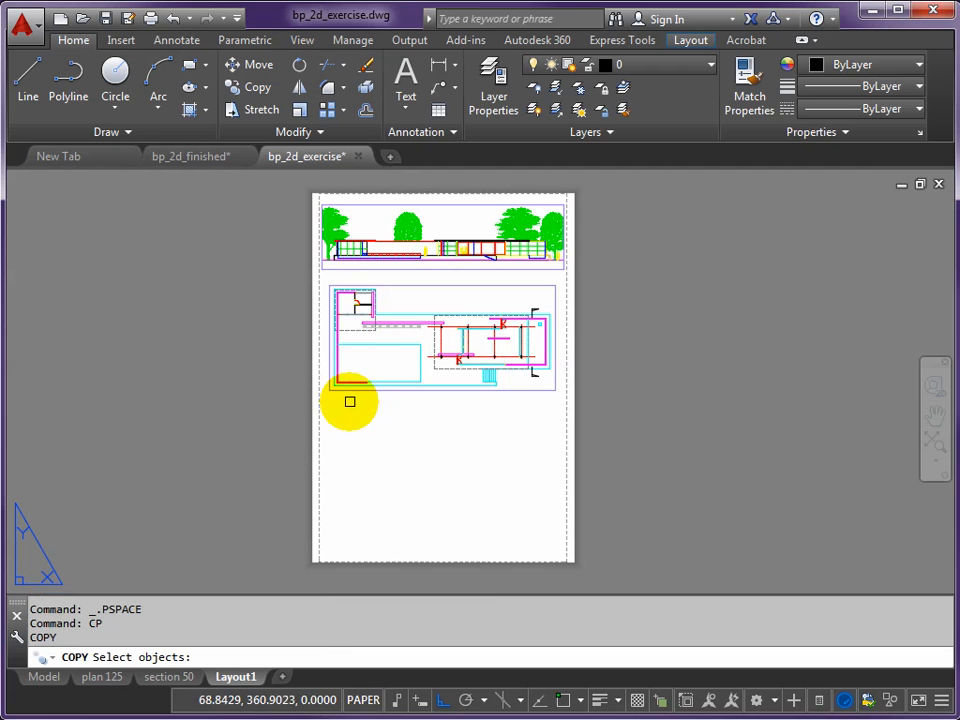
left_click(355, 390)
key("Return")
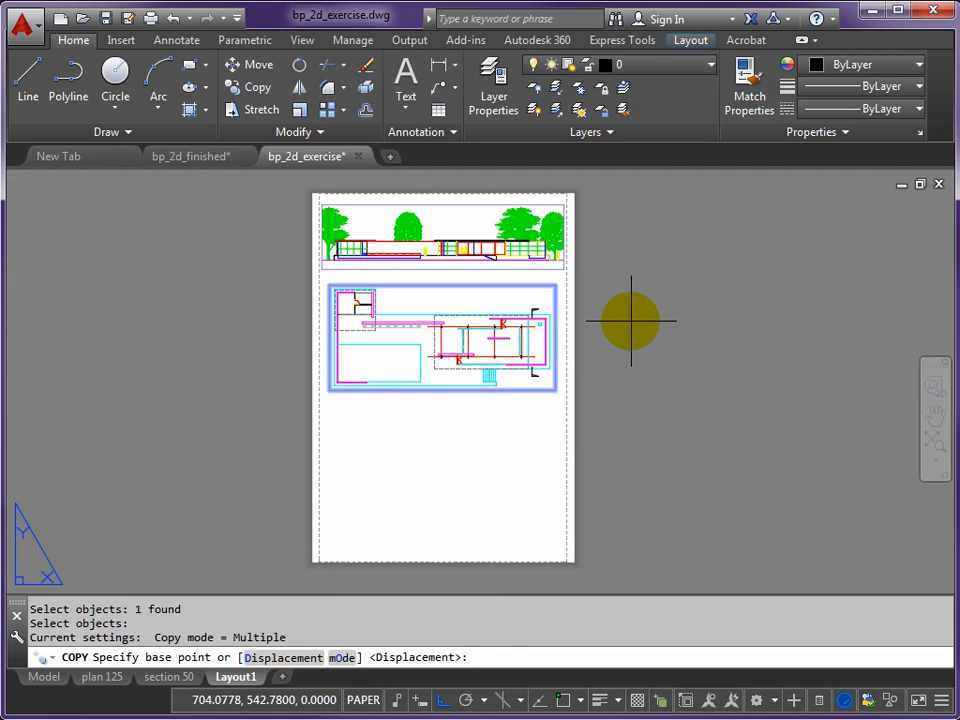
left_click(629, 313)
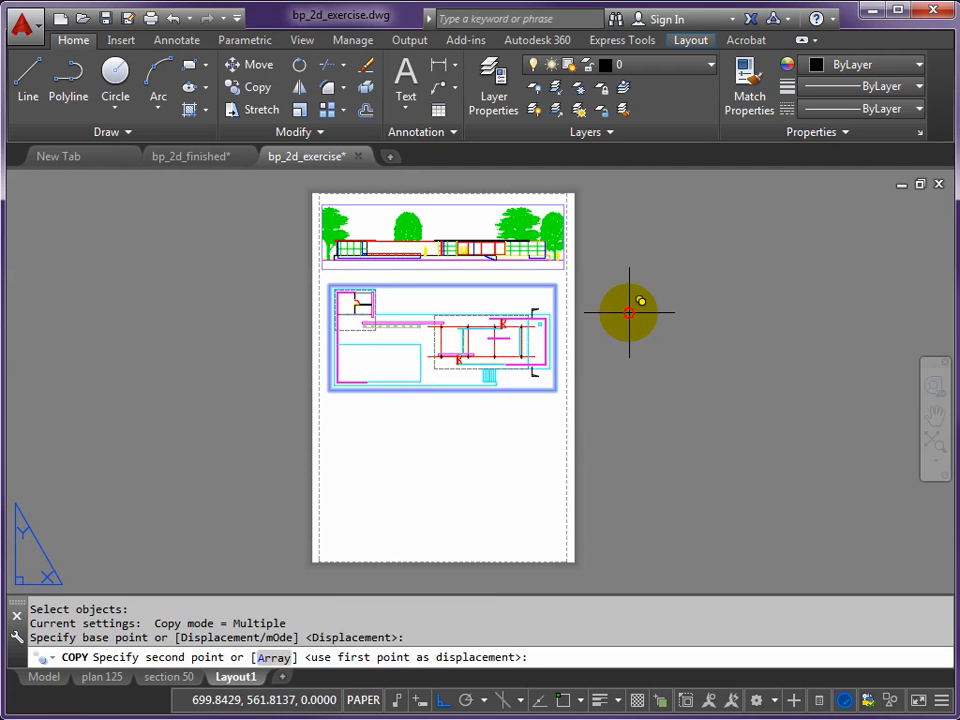
left_click(623, 449)
key("Return")
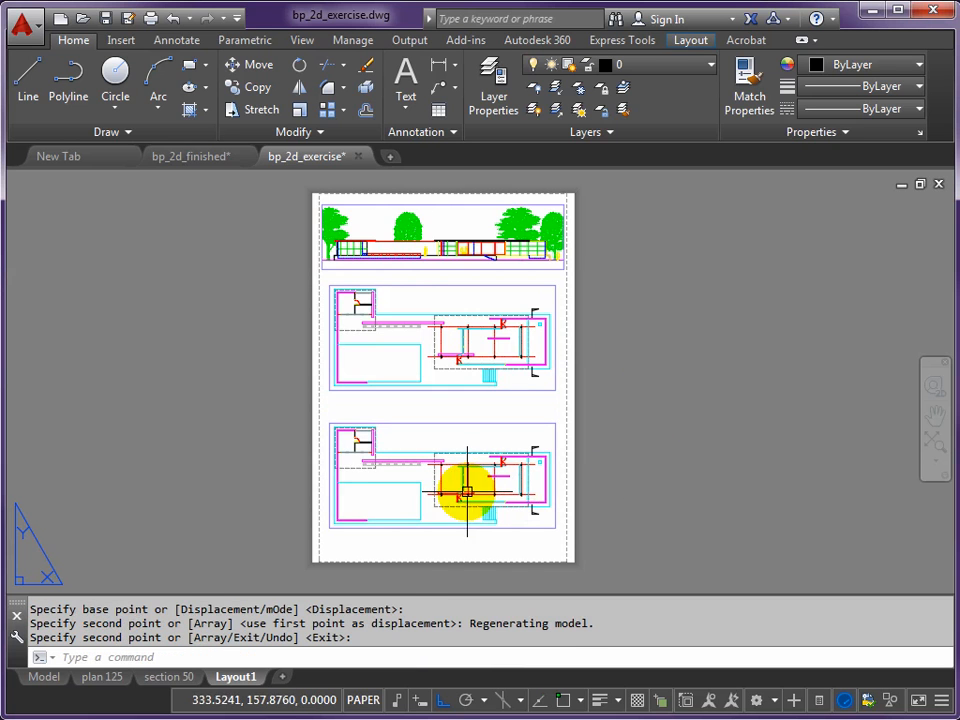
- Activate the lowest viewport's model space and align the UCS to the vertical line of the upper section mark with the Object option
double_click(412, 491)
mouse_move(524, 474)
middle_mouse_down()
mouse_move(433, 461)
mouse_move(372, 472)
middle_mouse_up()
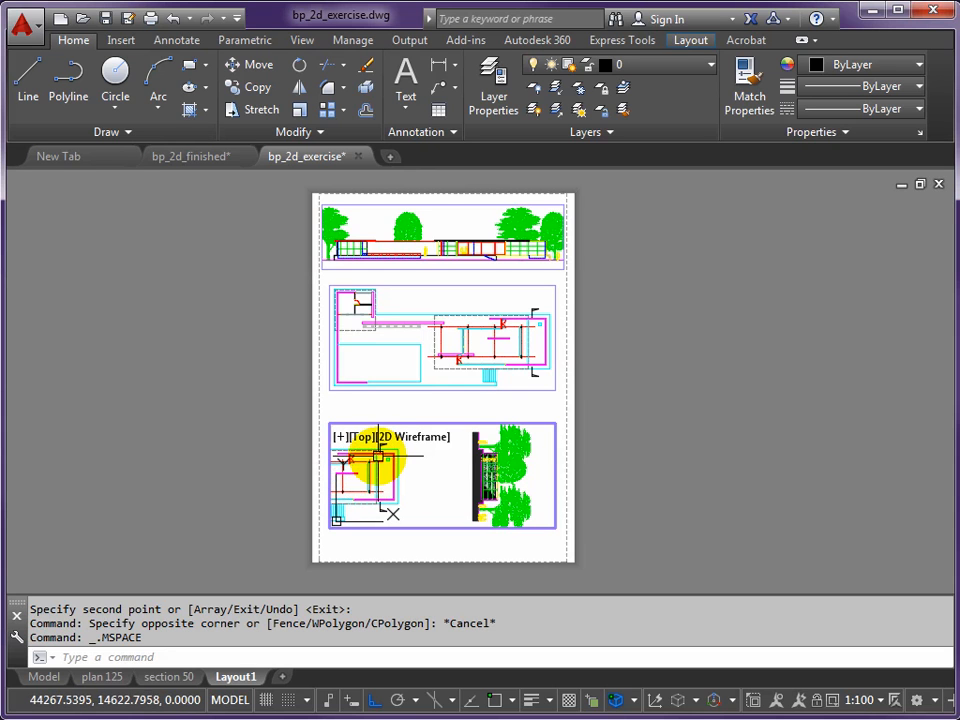
scroll(381, 454, "up", 2)
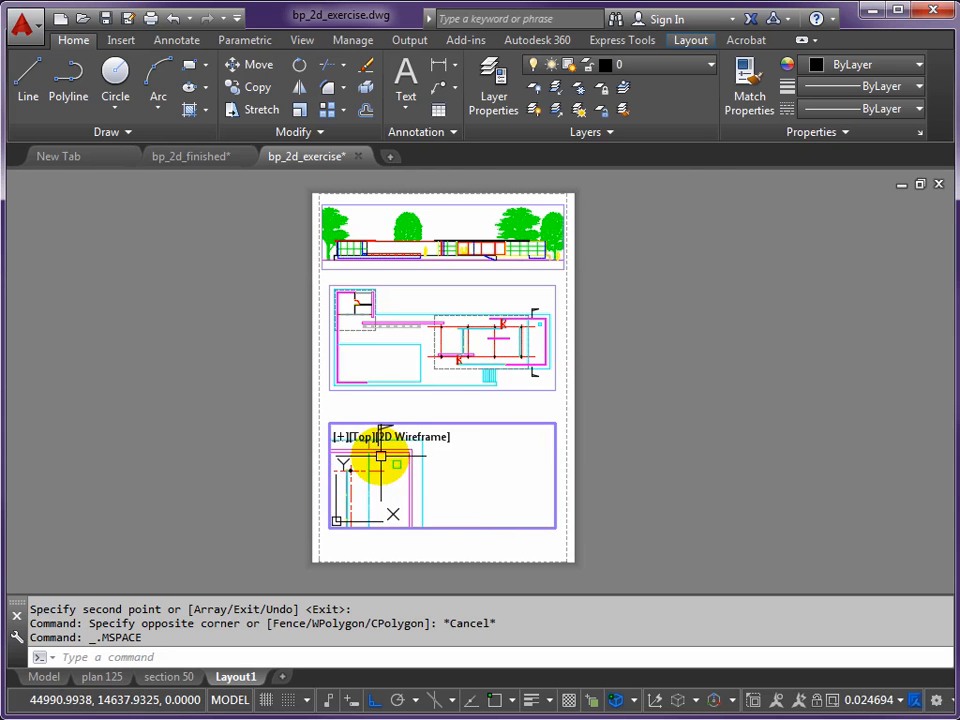
scroll(437, 500, "up", 1)
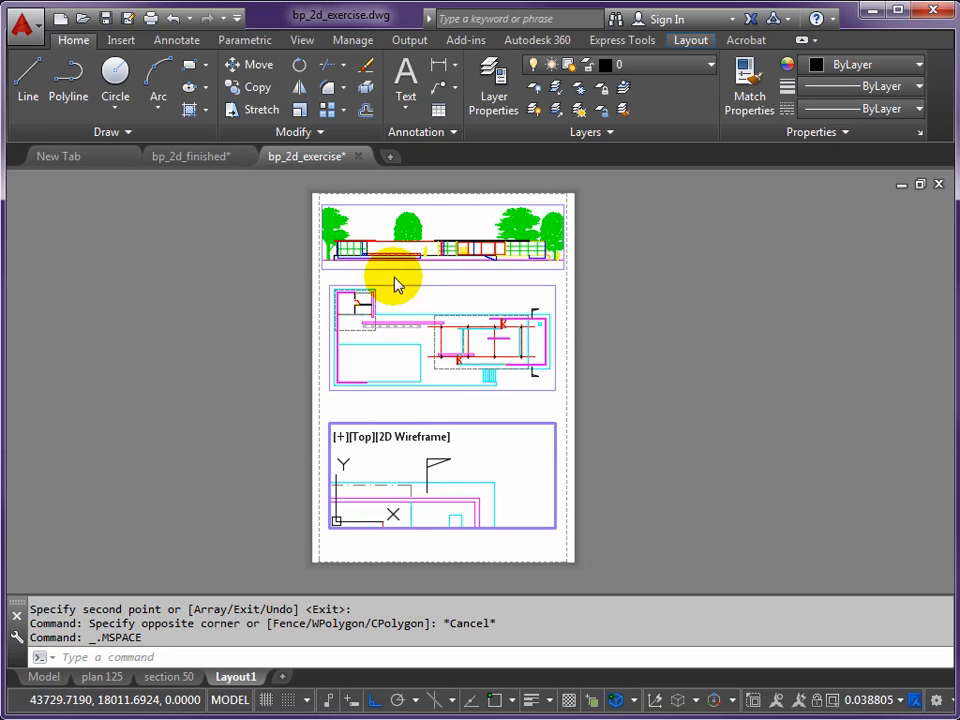
mouse_move(417, 487)
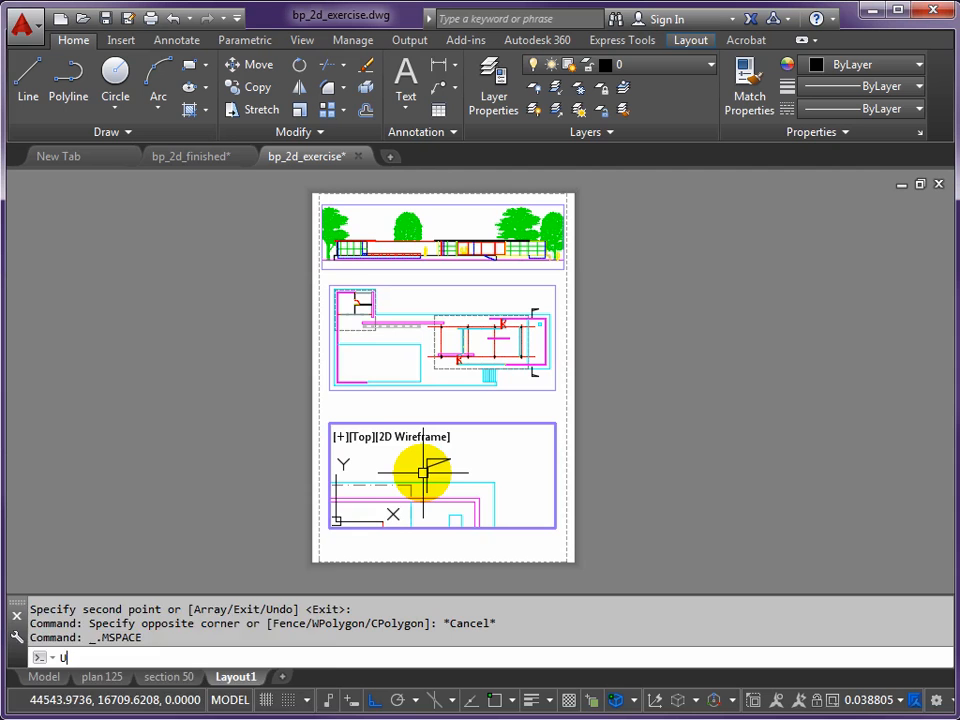
type("Cs")
key("Return")
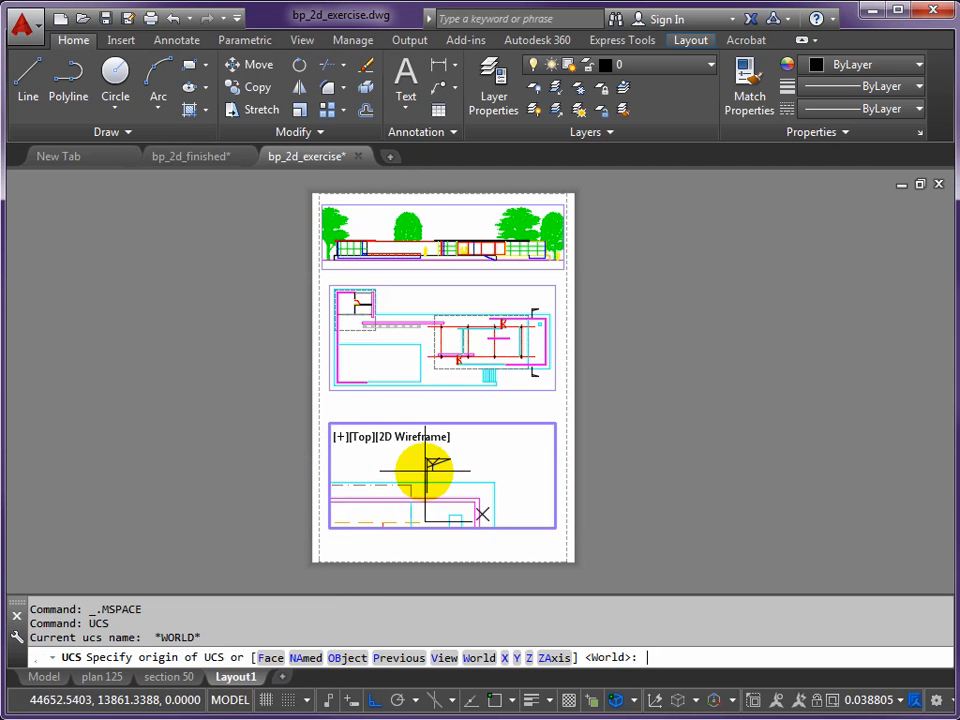
left_click(335, 659)
scroll(429, 471, "up", 4)
mouse_move(416, 469)
middle_mouse_down()
mouse_move(407, 517)
mouse_move(403, 455)
middle_mouse_up()
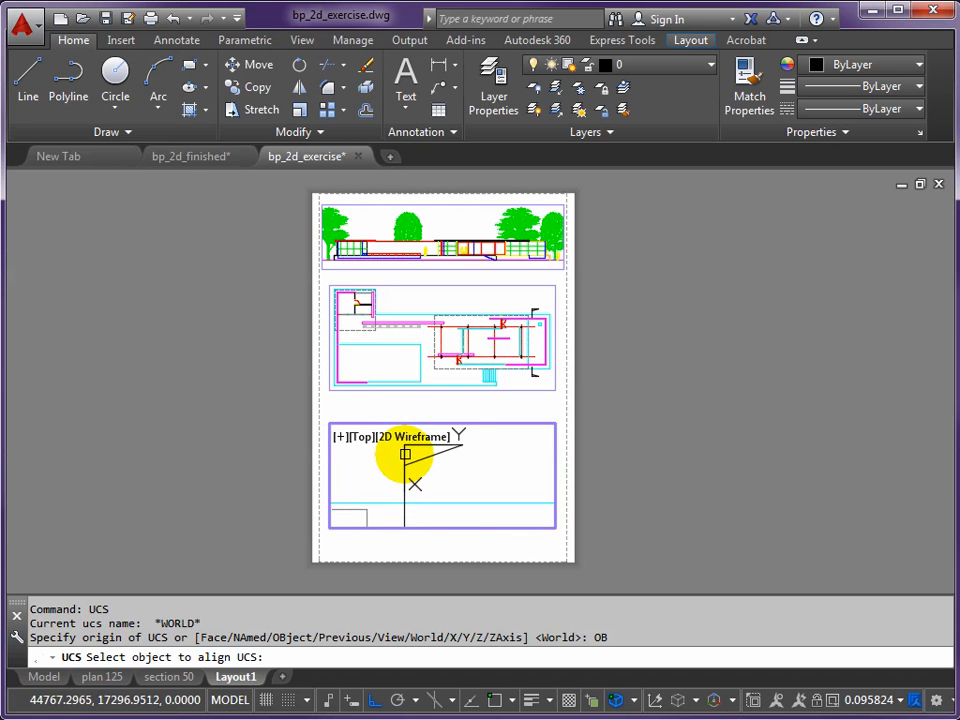
left_click(405, 454)
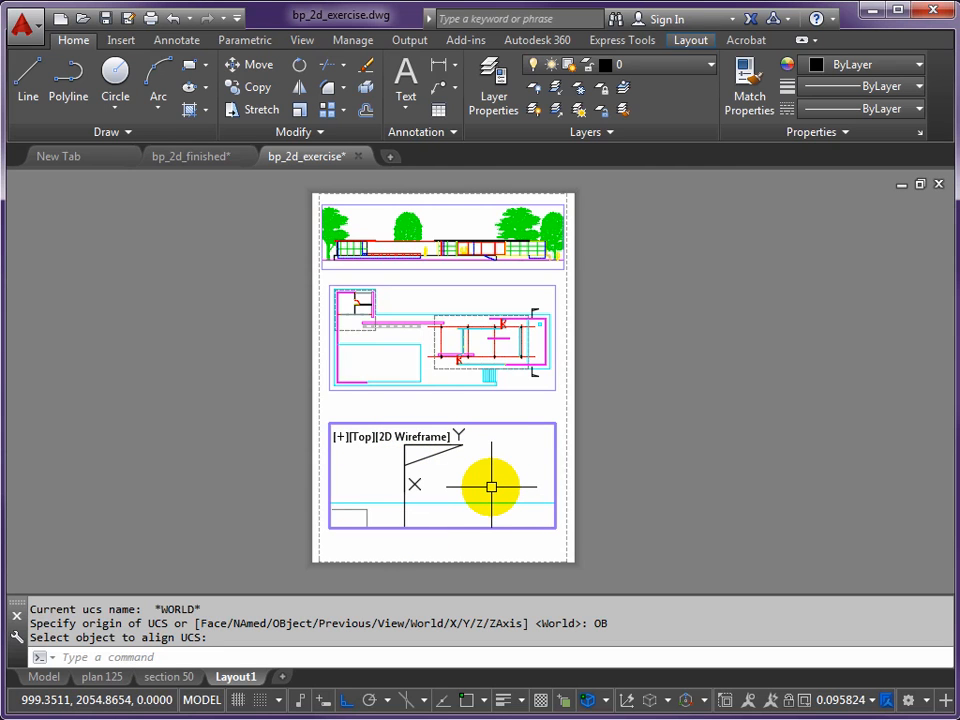
- Rotate the lowest viewport to the plan view of the current UCS with PLAN and frame the upright section with trees
key("Return")
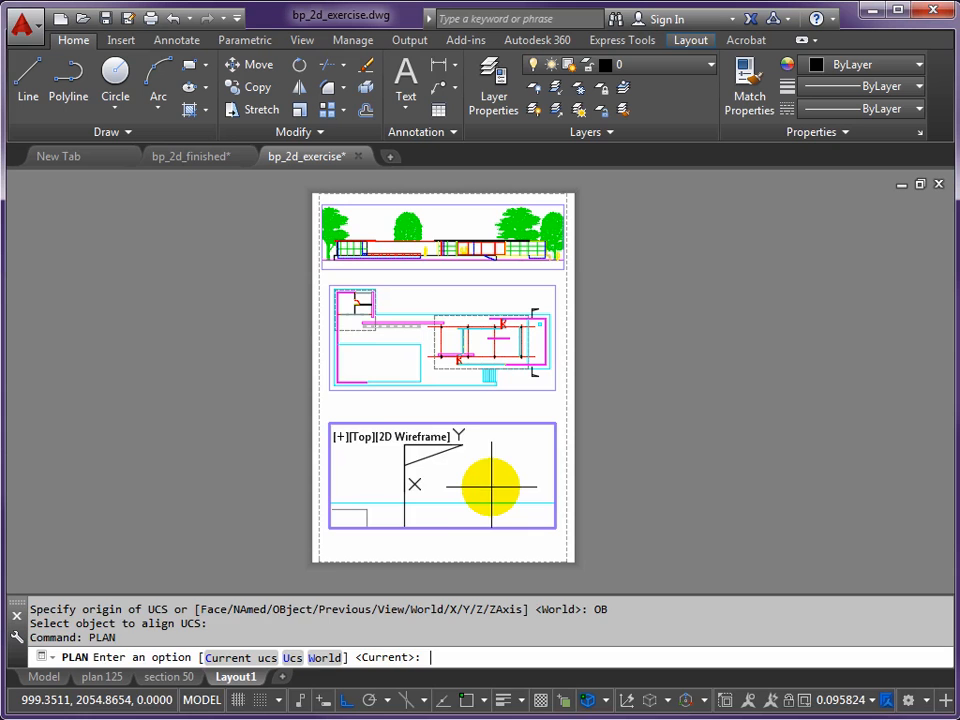
key("Return")
middle_click_drag(442, 498, 432, 455)
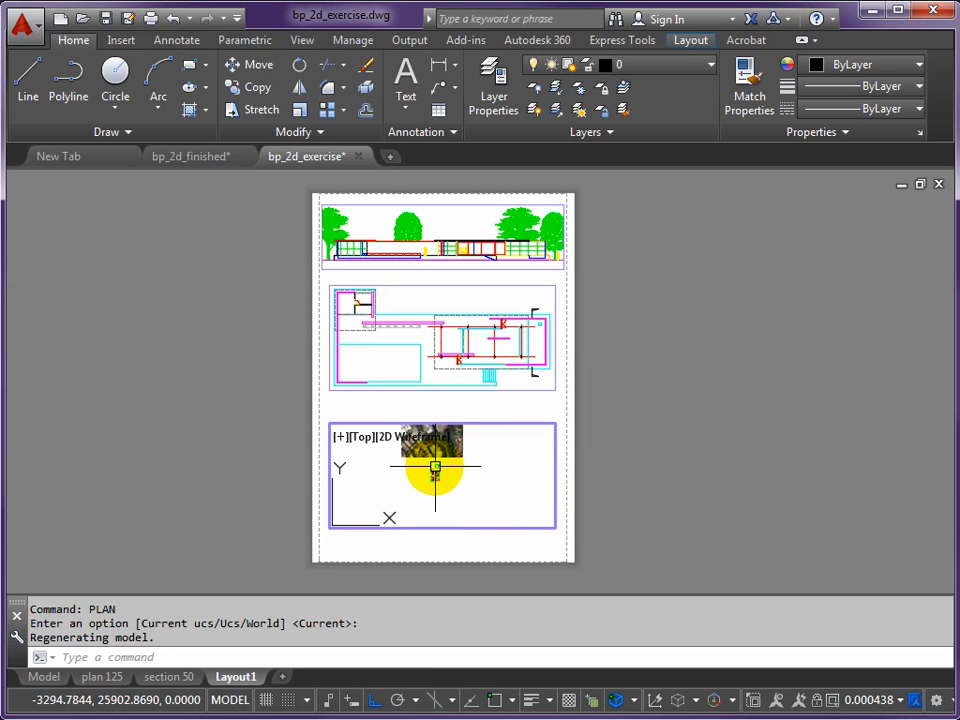
scroll(435, 466, "up", 15)
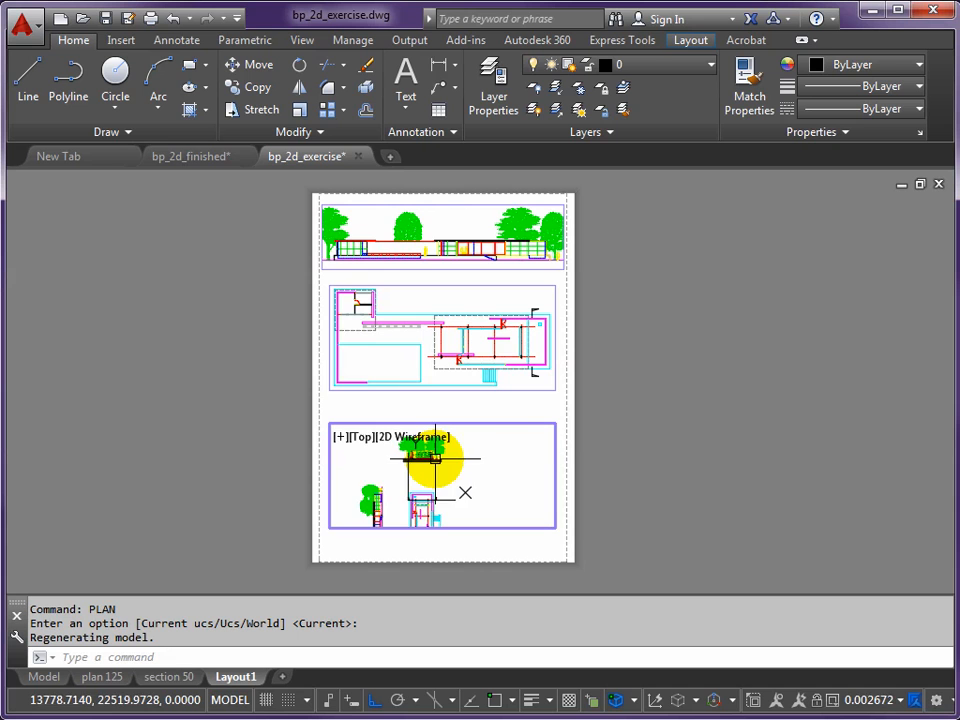
scroll(430, 458, "up", 2)
middle_click_drag(430, 458, 447, 490)
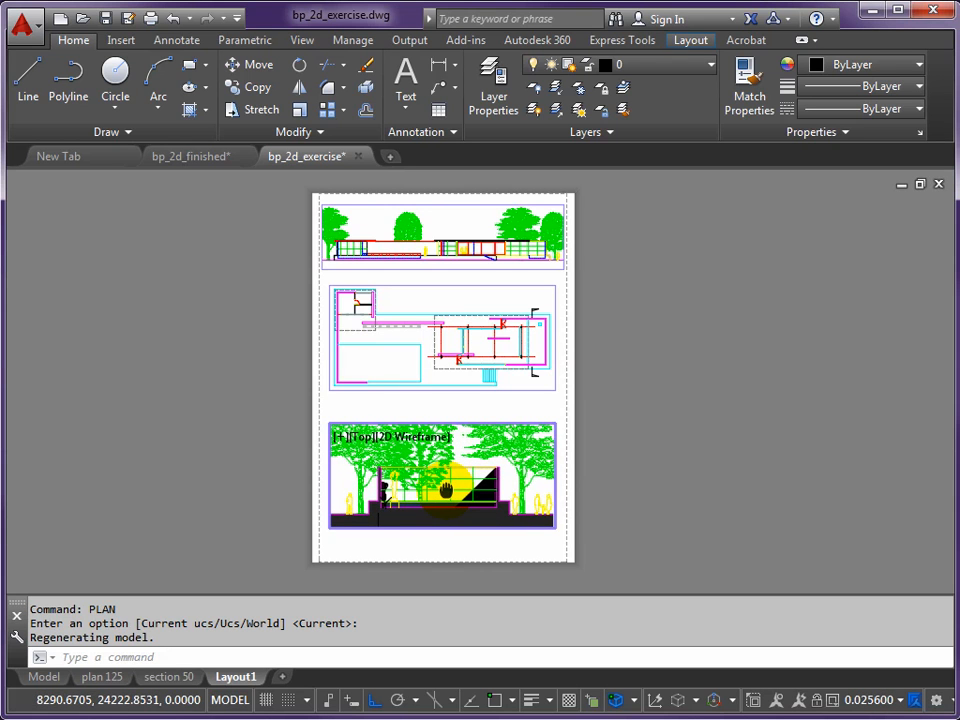
- Set the section viewport's scale to 1:50 and return to paper space
left_click(903, 706)
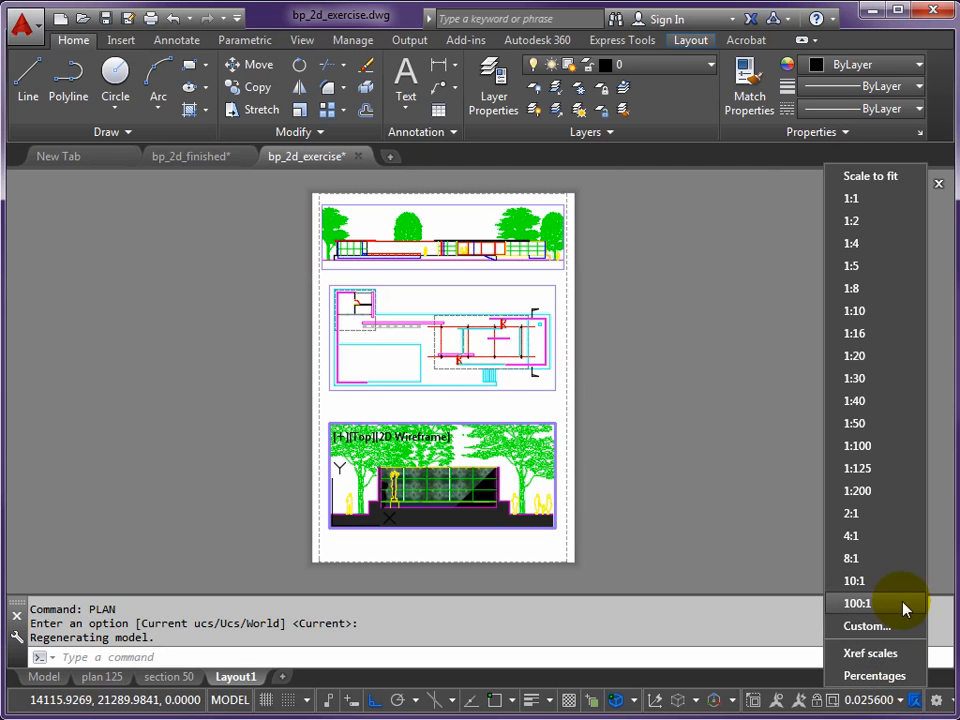
left_click(855, 425)
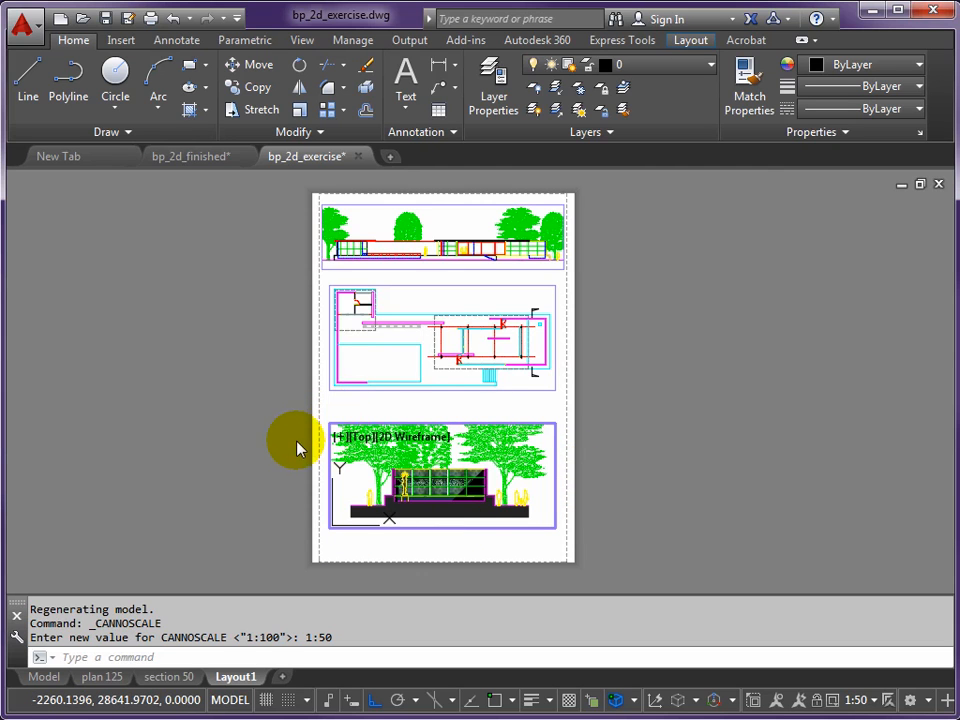
double_click(275, 498)
- Stretch the section viewport's lower edge down and its upper edge up by about 50 mm each to include the full treetops
scroll(388, 490, "up", 4)
middle_click_drag(390, 480, 369, 437)
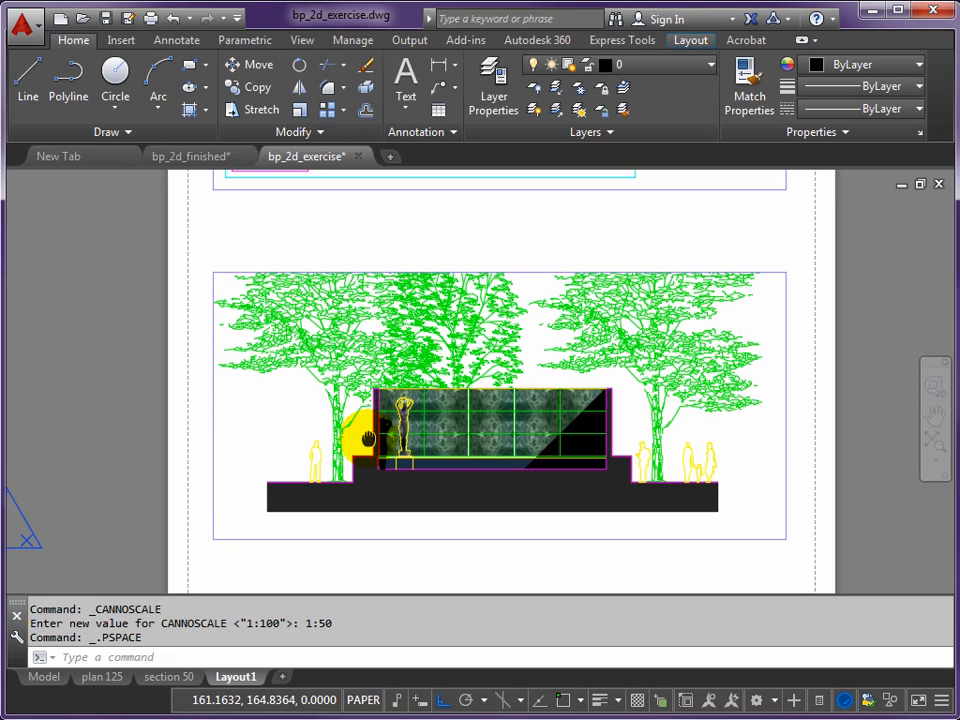
scroll(326, 495, "down", 2)
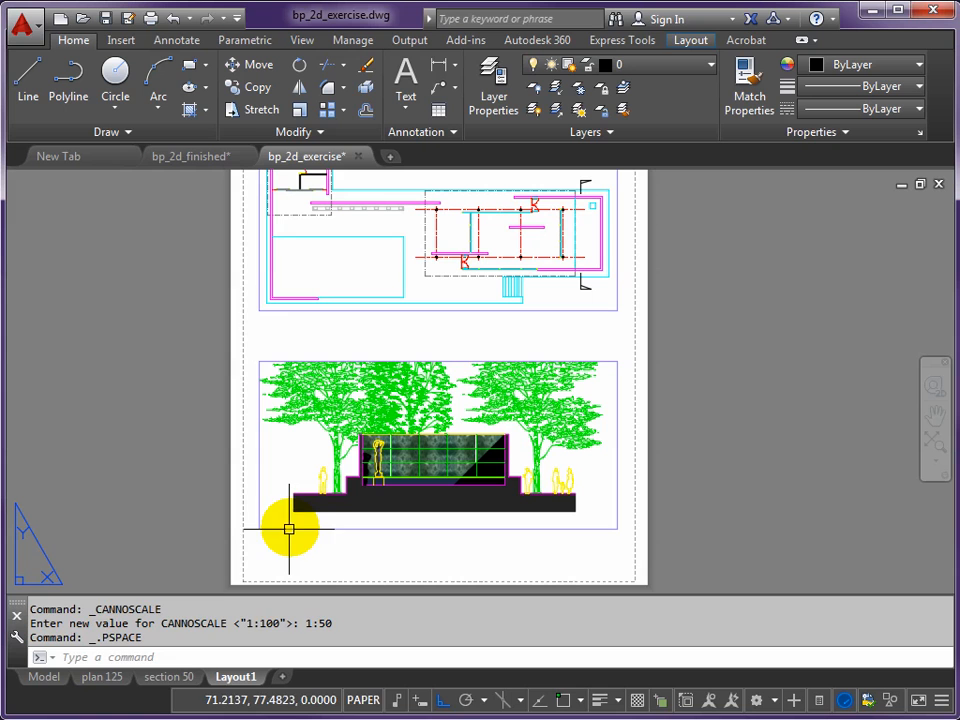
left_click(256, 526)
left_click(258, 528)
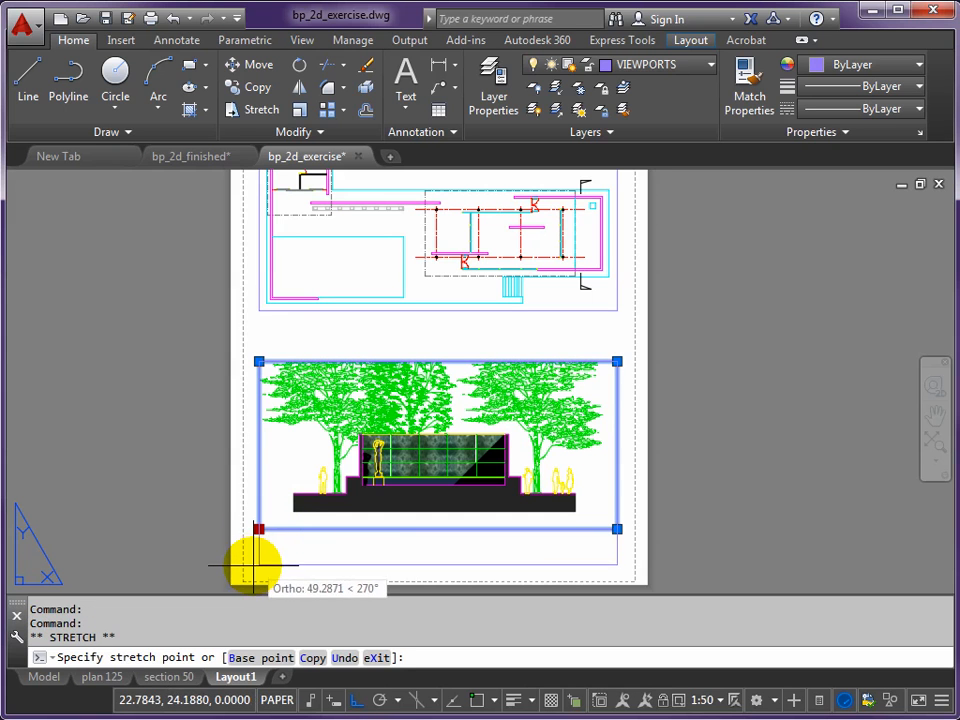
left_click(257, 568)
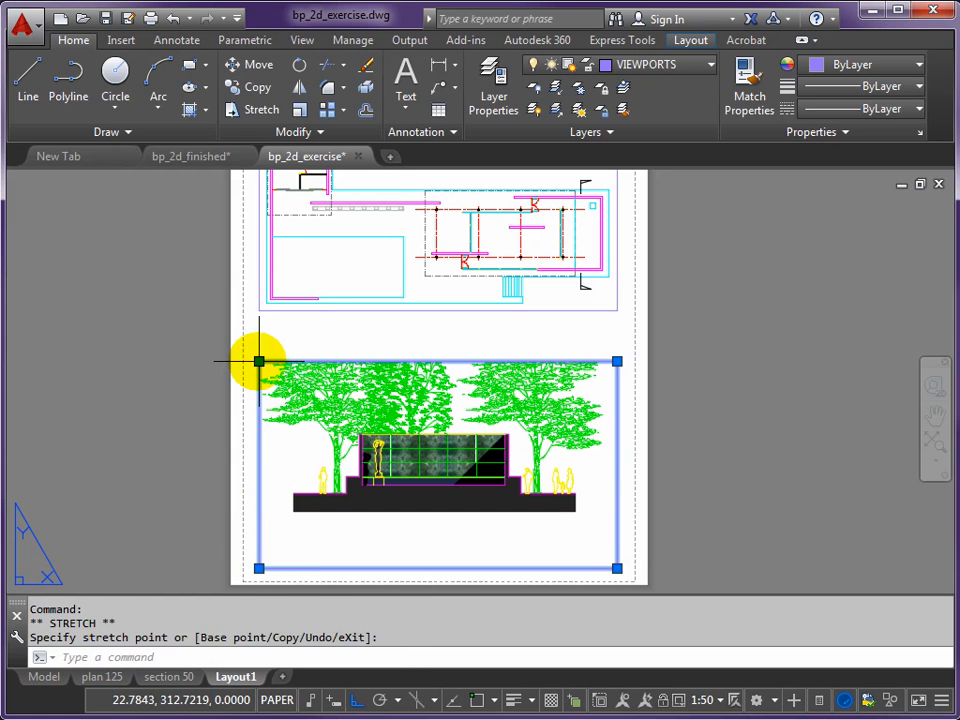
left_click(258, 325)
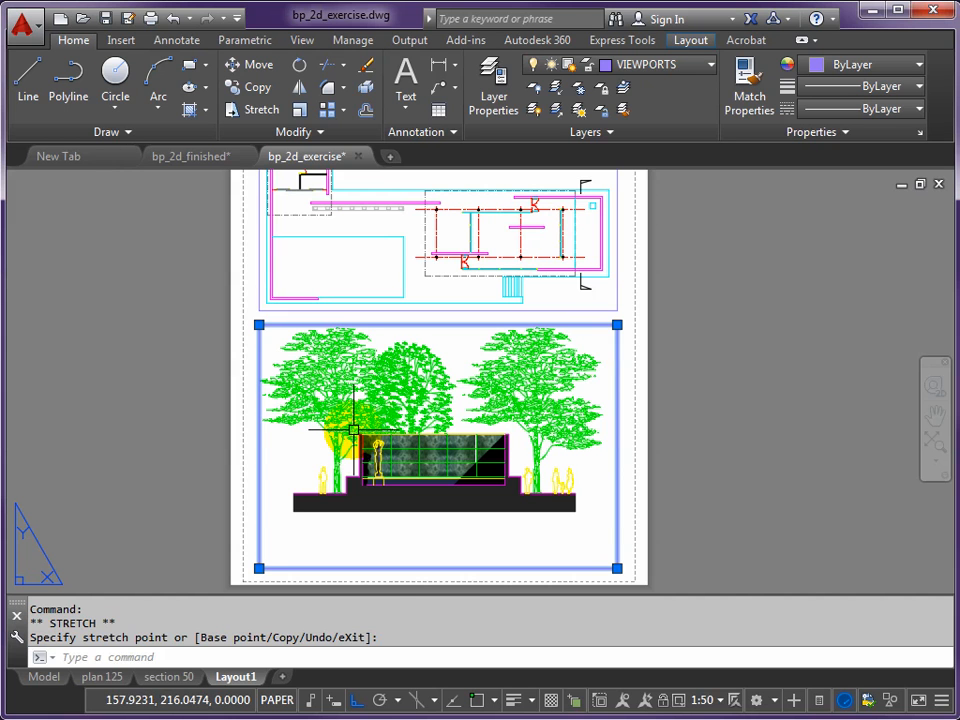
- Pan the drawing inside the section viewport left and down so its ground starts at the viewport's left edge, and return to paper space
double_click(365, 415)
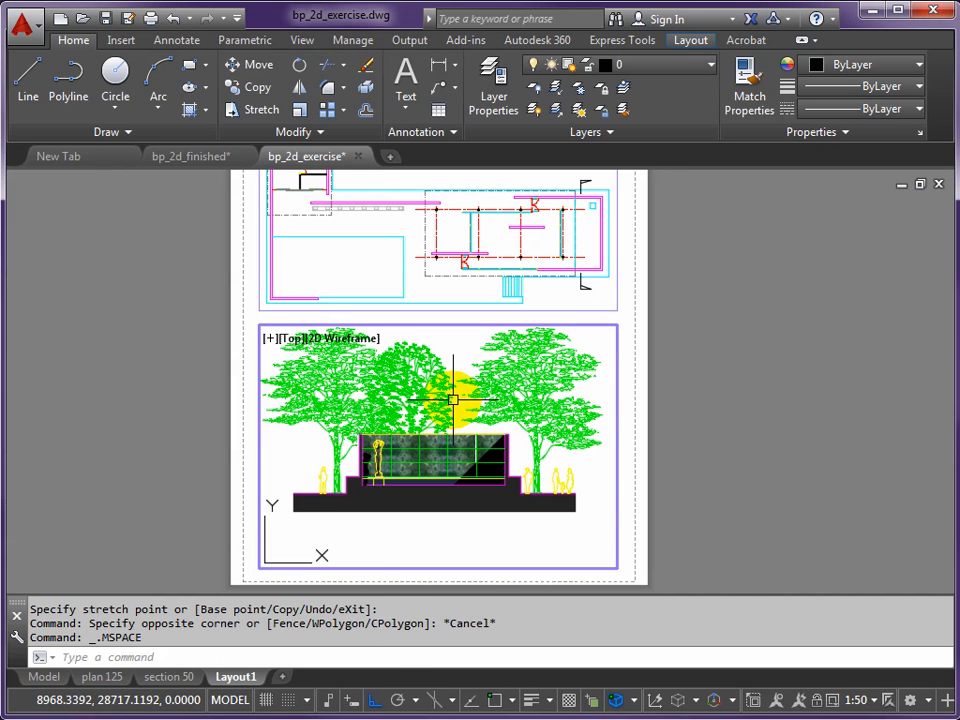
mouse_move(452, 401)
middle_mouse_down()
mouse_move(411, 433)
mouse_move(400, 423)
middle_mouse_up()
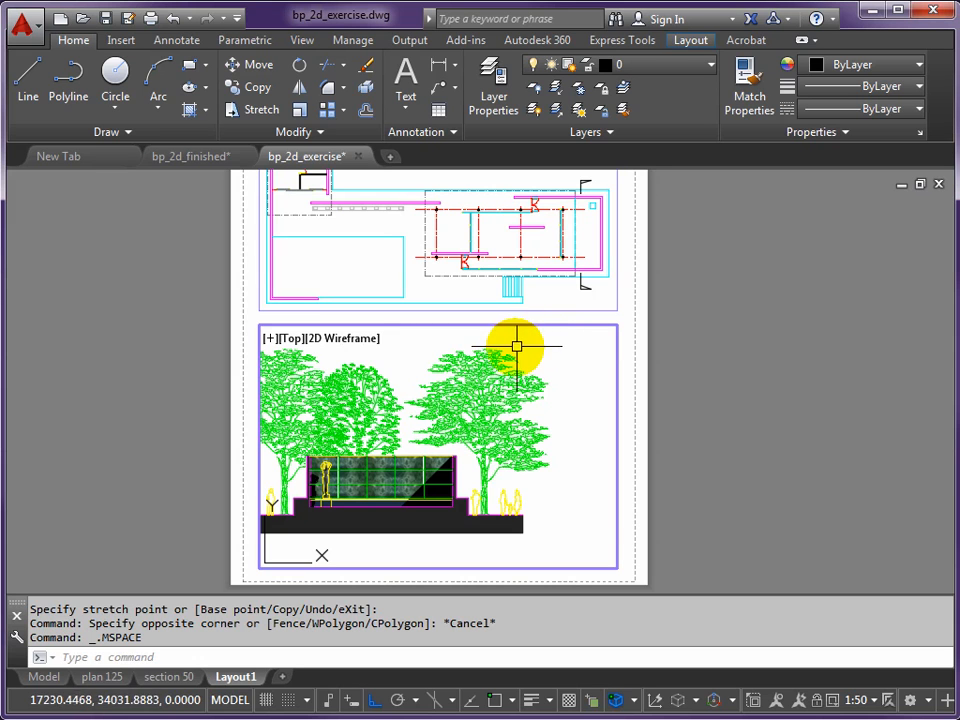
double_click(169, 402)
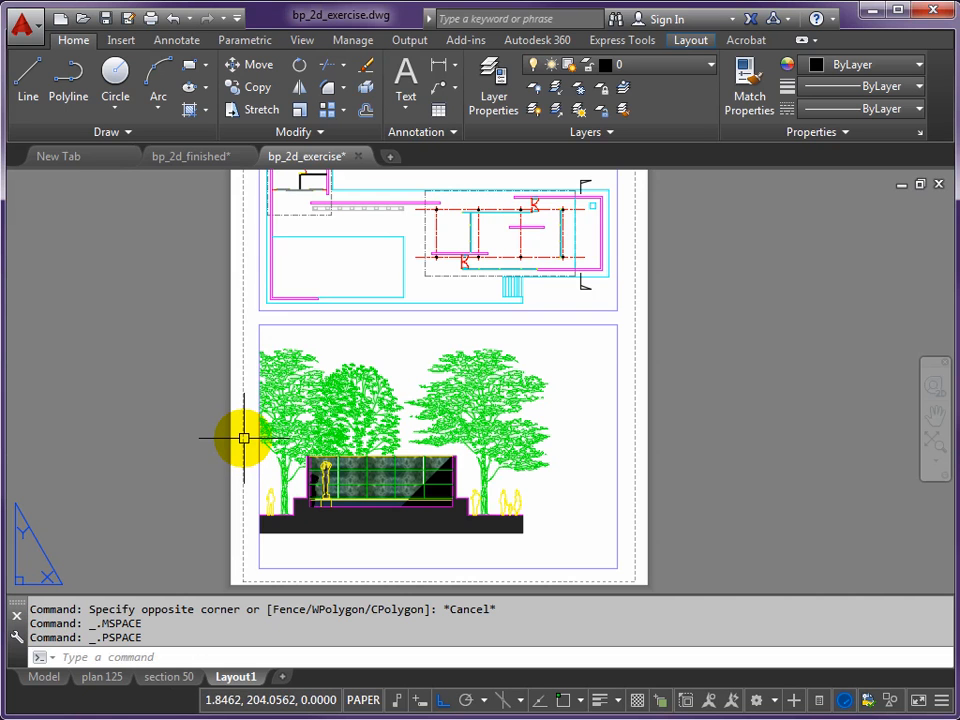
- Move the section viewport horizontally left to sit just inside the sheet's dashed printable margin
type("M")
key("Return")
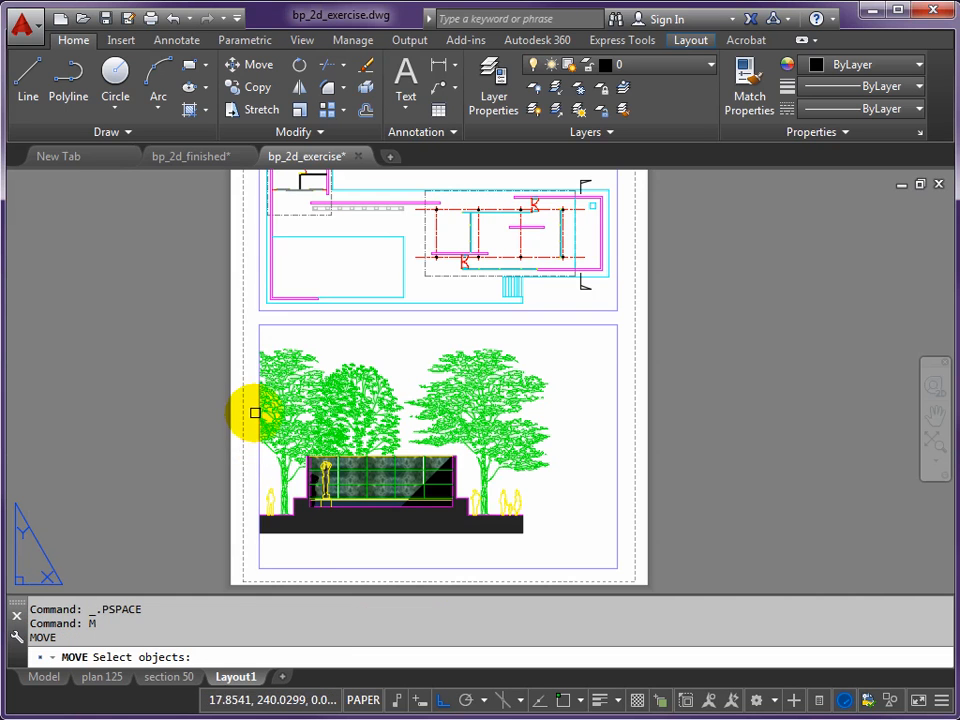
left_click(259, 408)
key("Return")
left_click(179, 398)
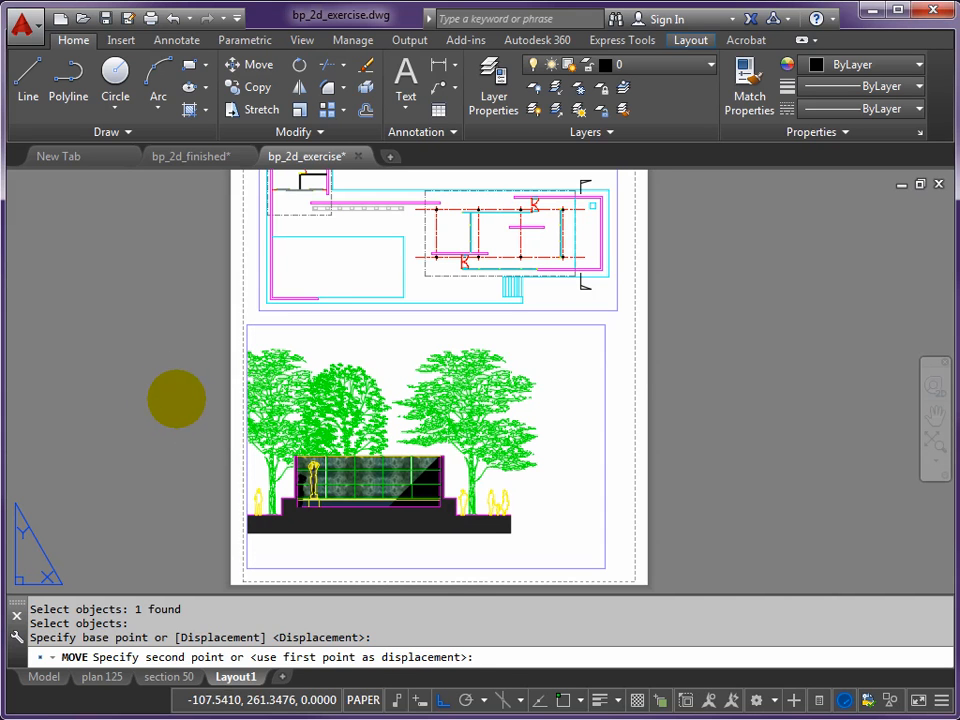
left_click(170, 398)
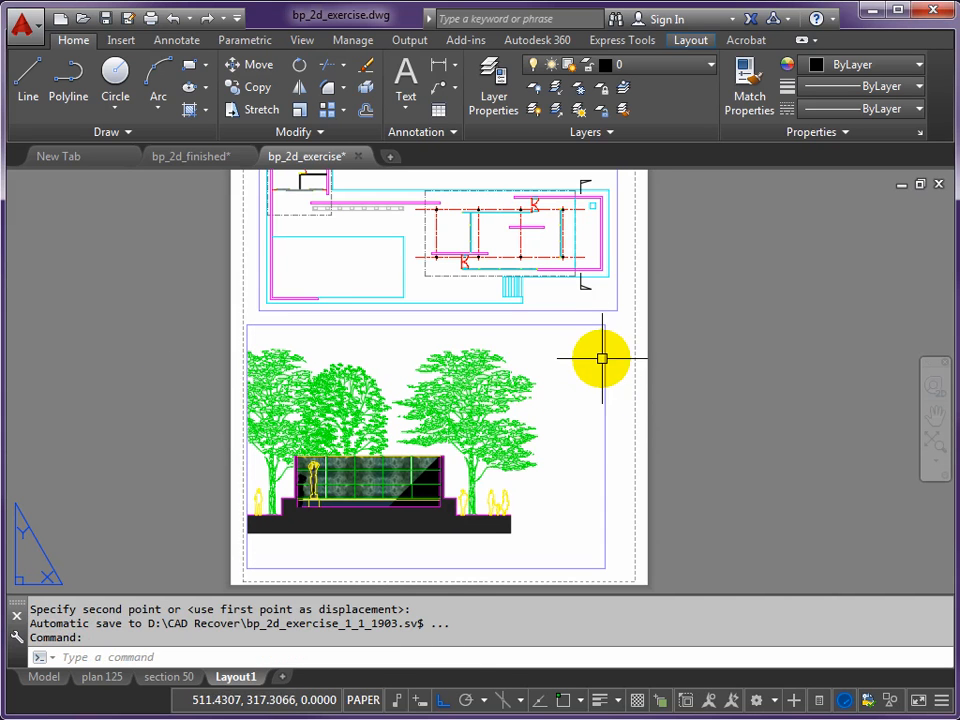
- Stretch the section viewport's right edge inward by about 140 mm to the end of the section's ground
left_click(603, 349)
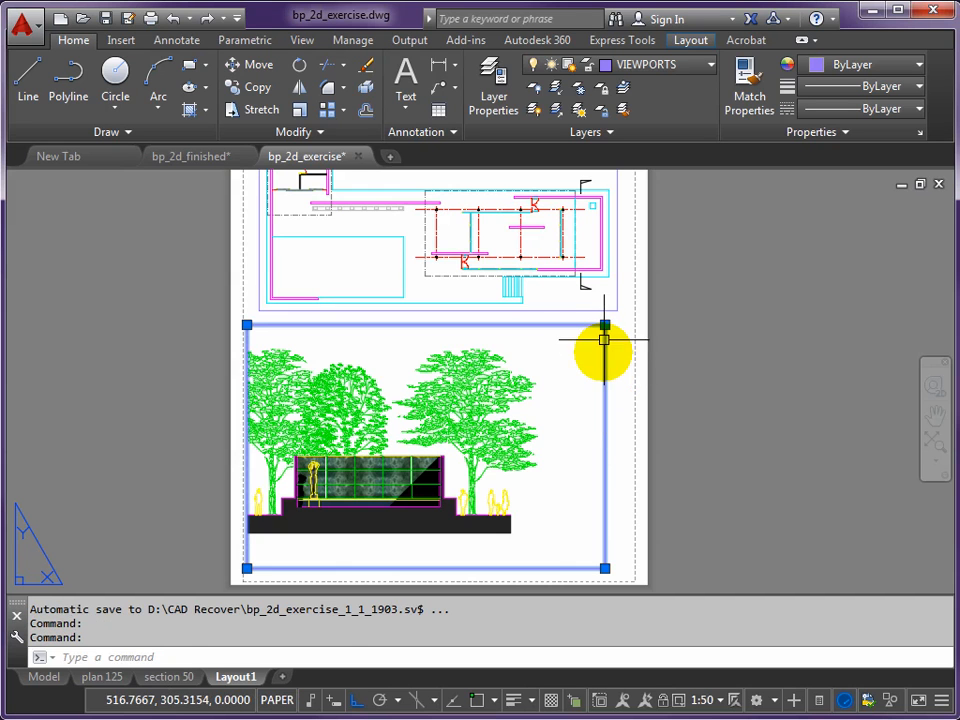
left_click(604, 325)
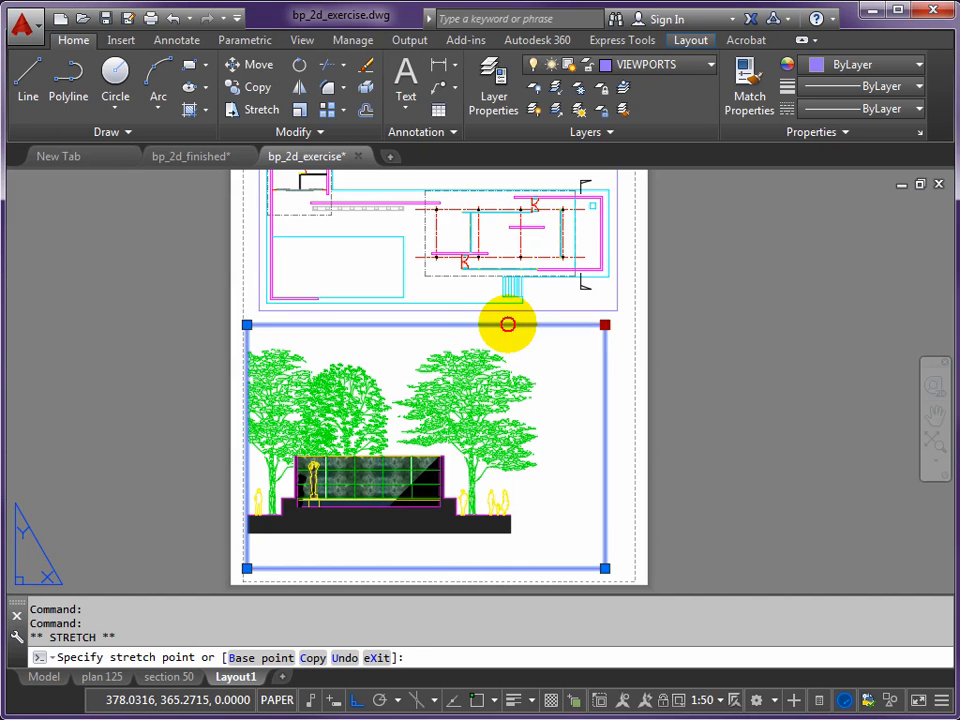
left_click(508, 324)
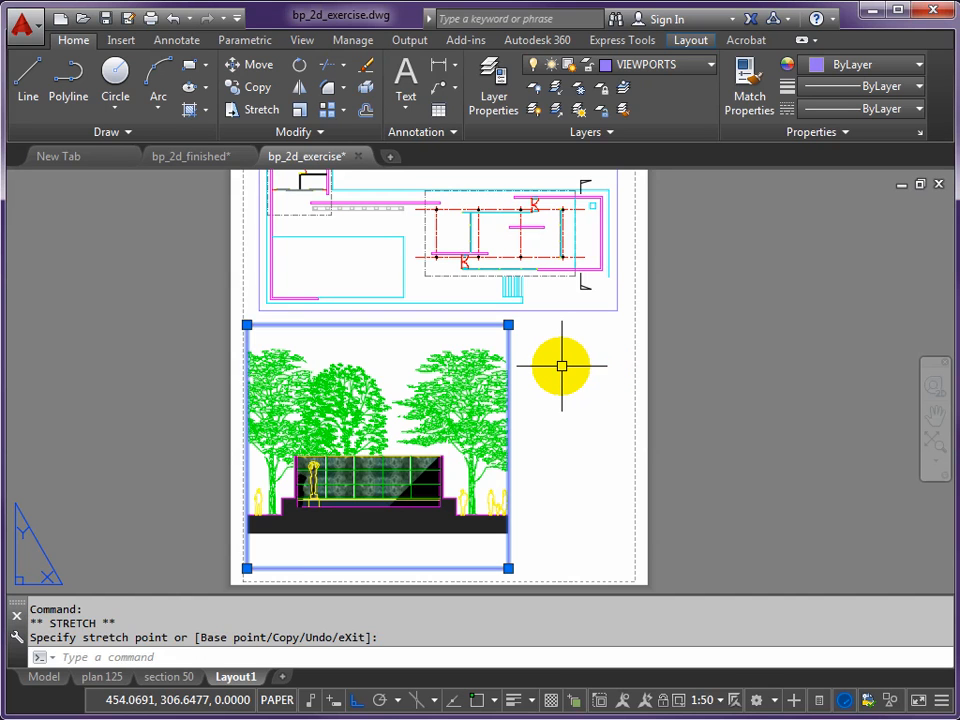
key("Escape")
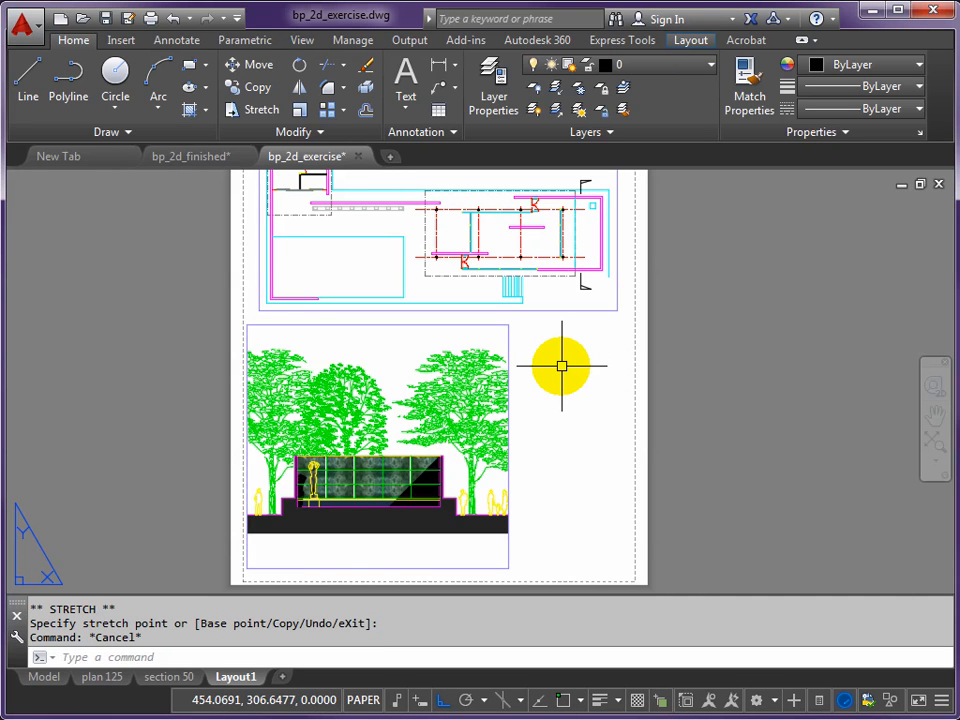
- Create a rectangular viewport about 165 mm wide and 190 mm high with MVIEW, right of the section viewport and aligned with its upper edge
type("MV")
key("Return")
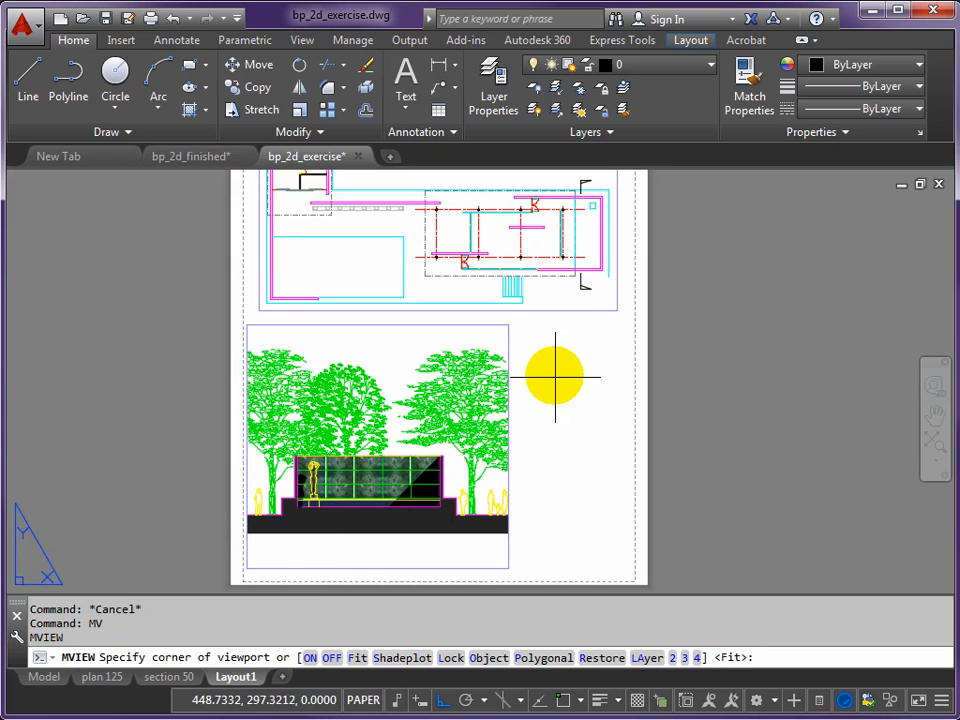
left_click(514, 325)
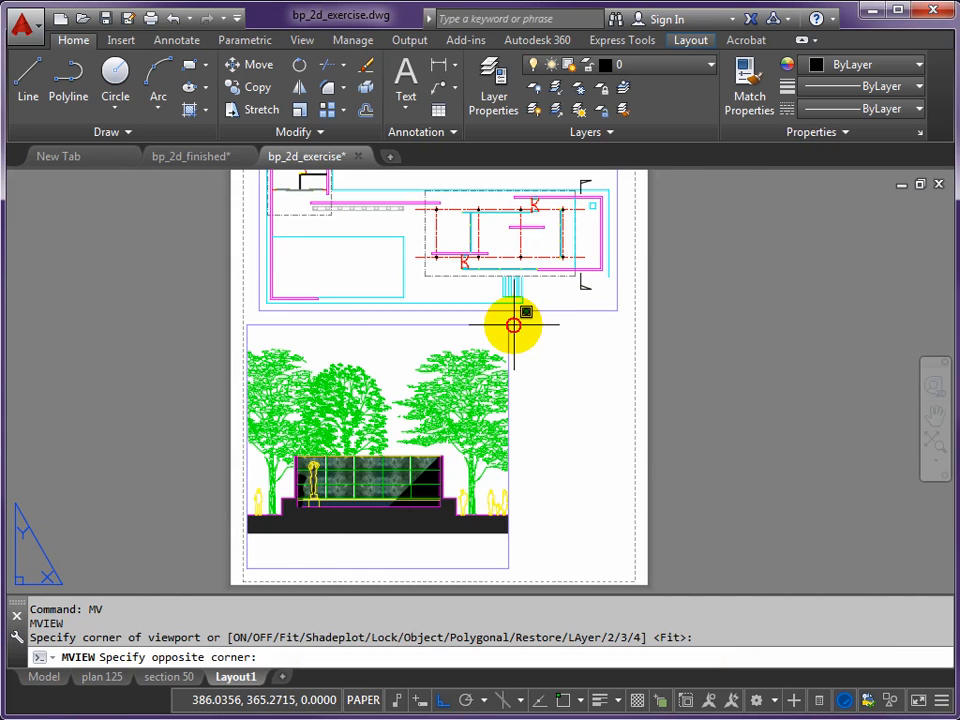
left_click(628, 457)
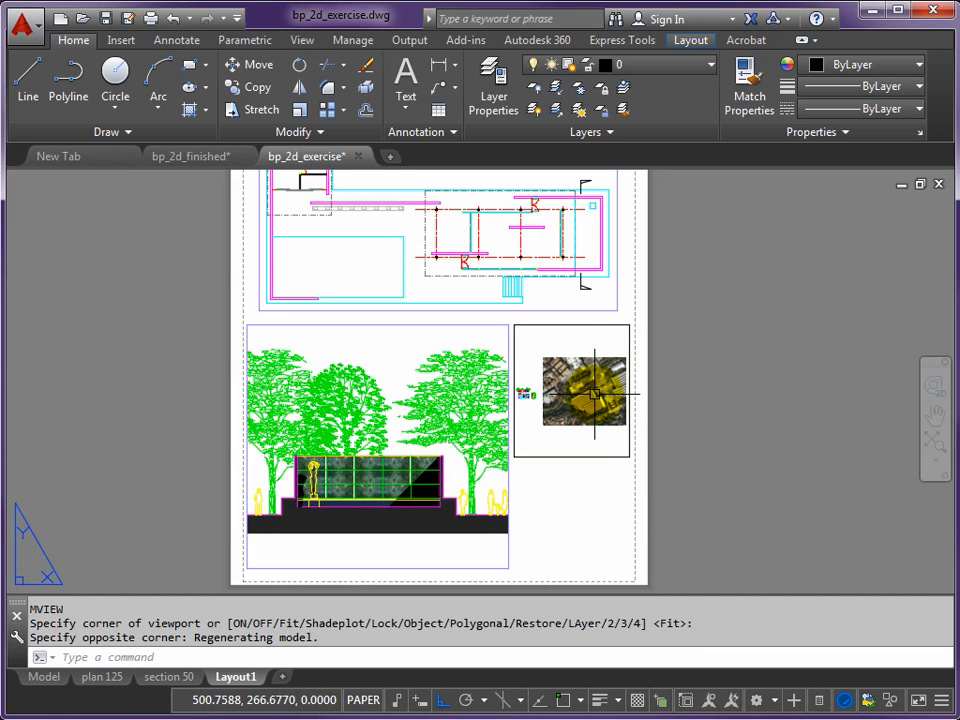
- Assign the new viewport beside the section to the VIEWPORTS layer
left_click(589, 324)
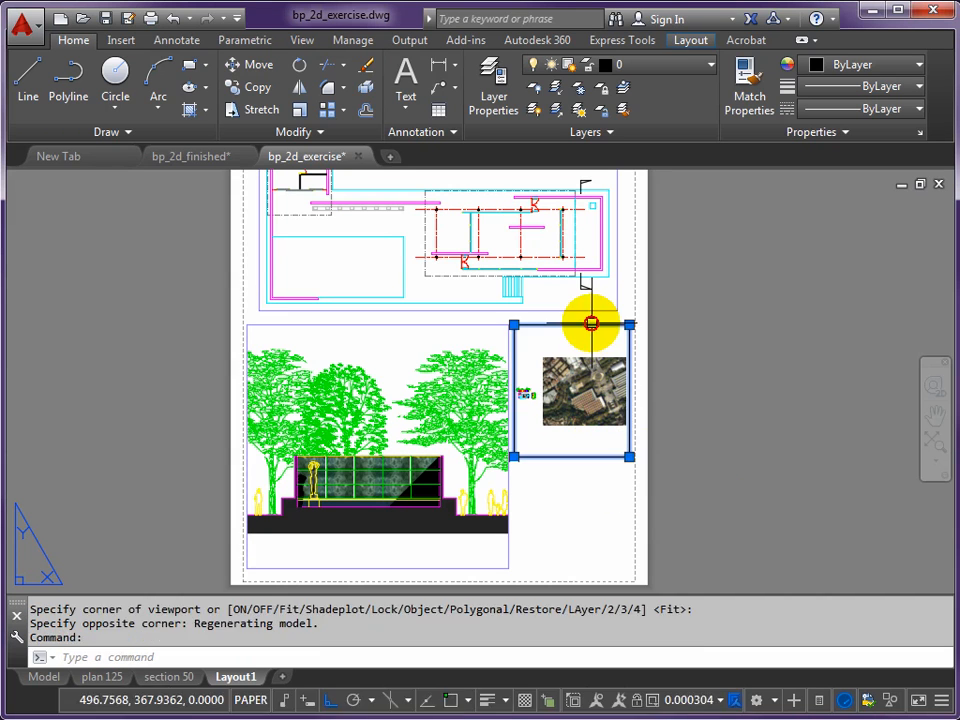
left_click(708, 66)
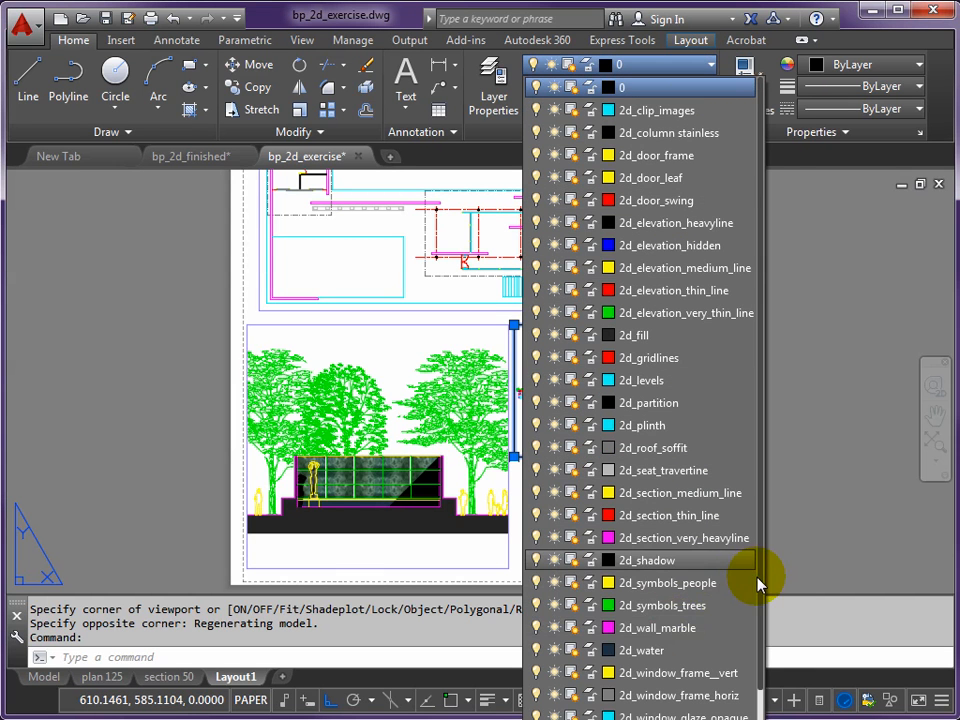
left_click(765, 653)
left_click(711, 63)
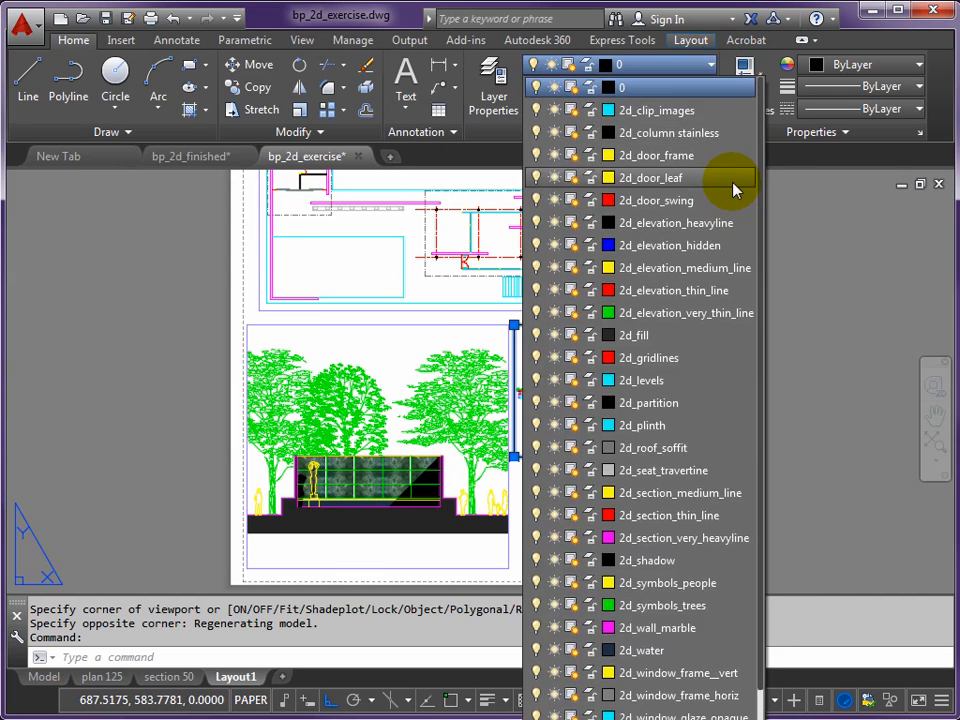
scroll(762, 298, "down", 1)
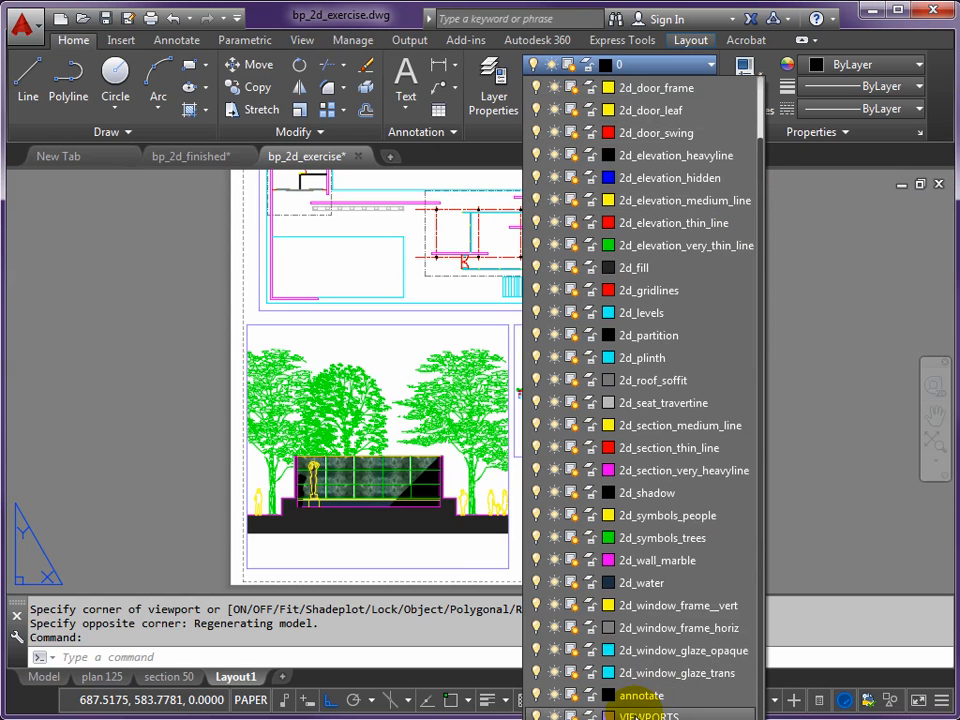
left_click(632, 715)
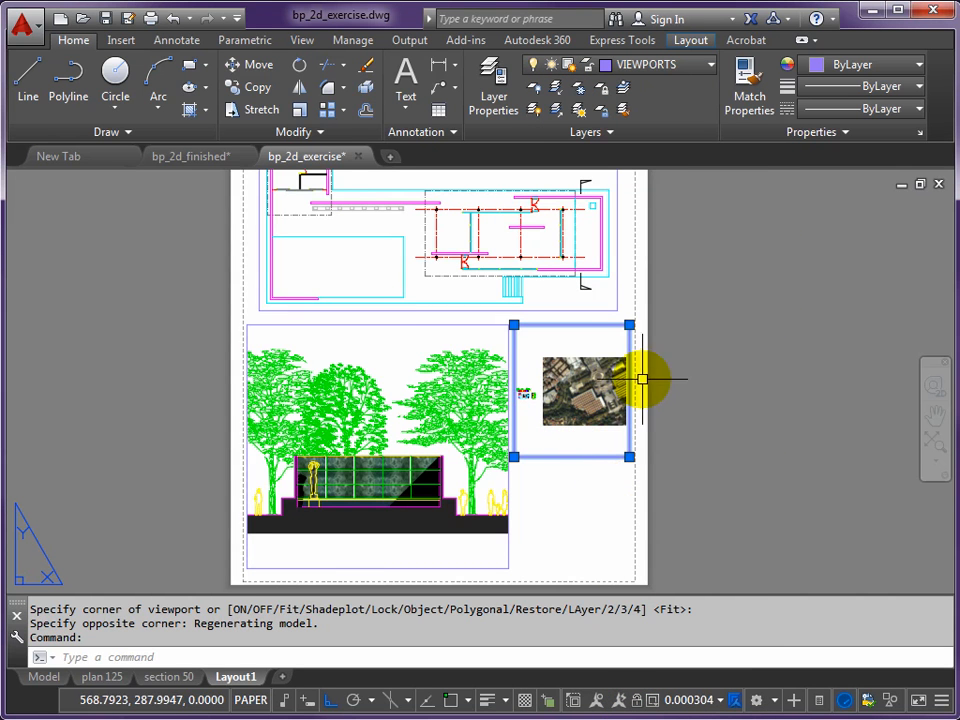
- Activate the new viewport's model space and frame the pavilion building in the aerial site photo
scroll(660, 376, "up", 6)
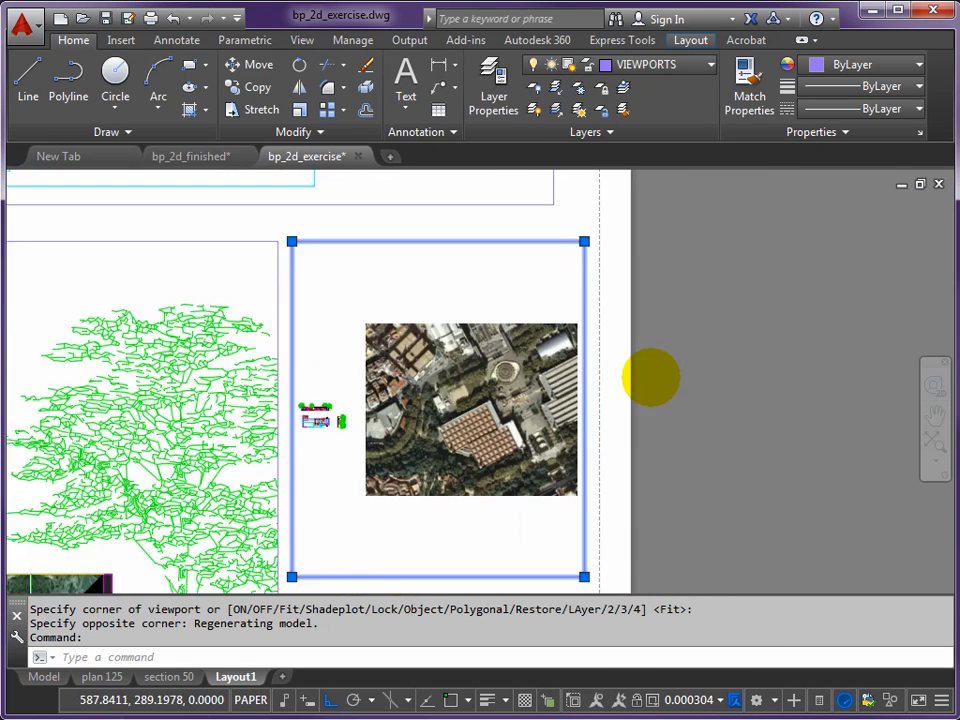
scroll(644, 377, "down", 2)
middle_click_drag(641, 377, 669, 358)
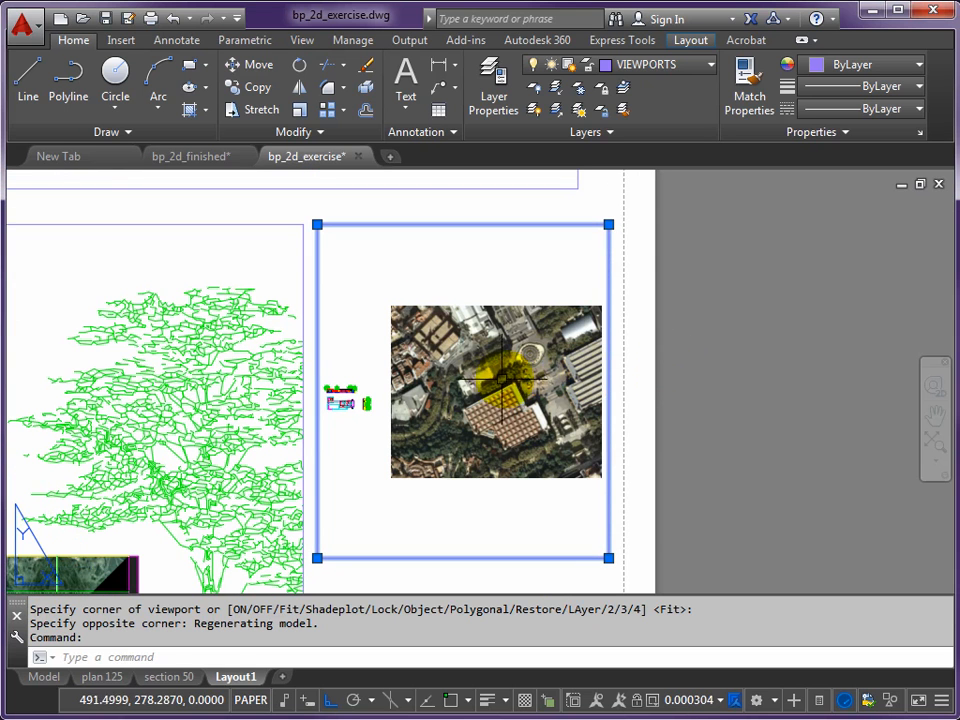
double_click(468, 386)
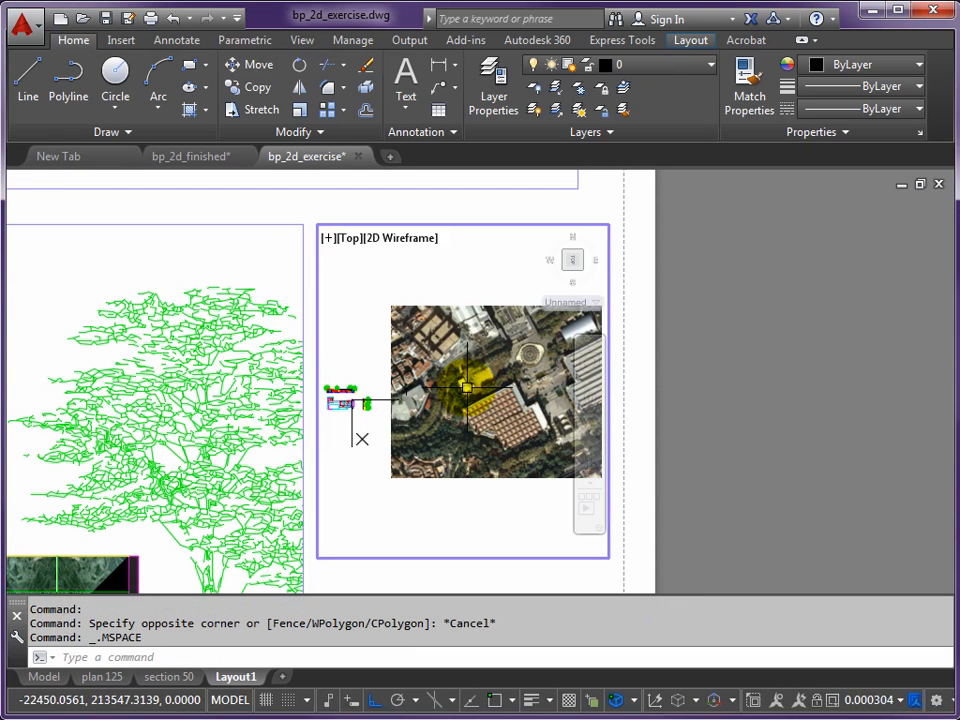
scroll(466, 386, "up", 8)
middle_click_drag(466, 390, 456, 392)
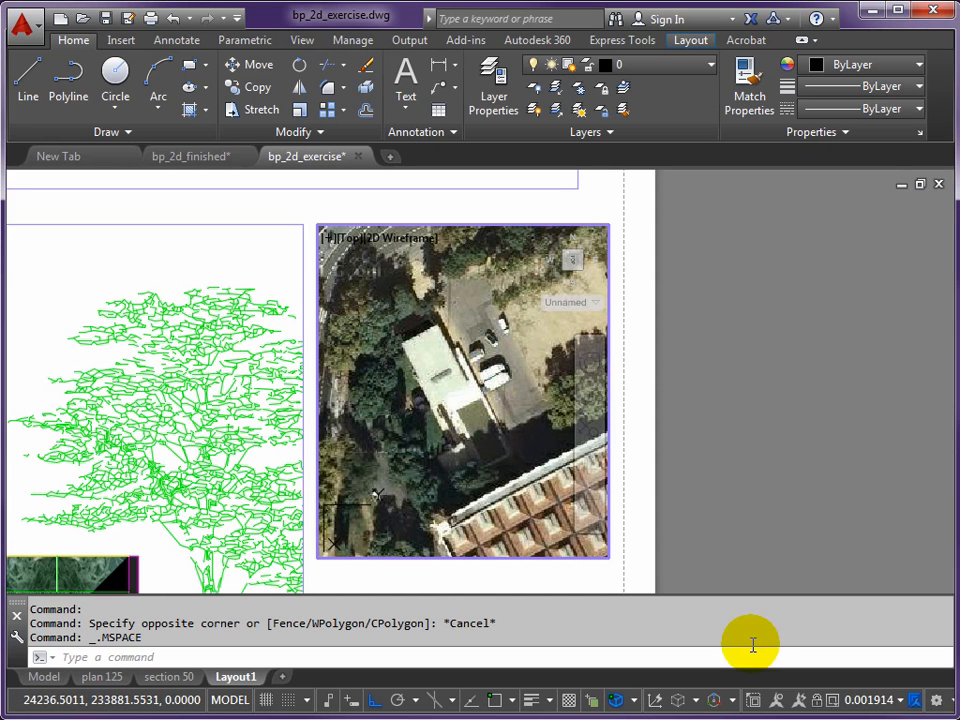
left_click(903, 704)
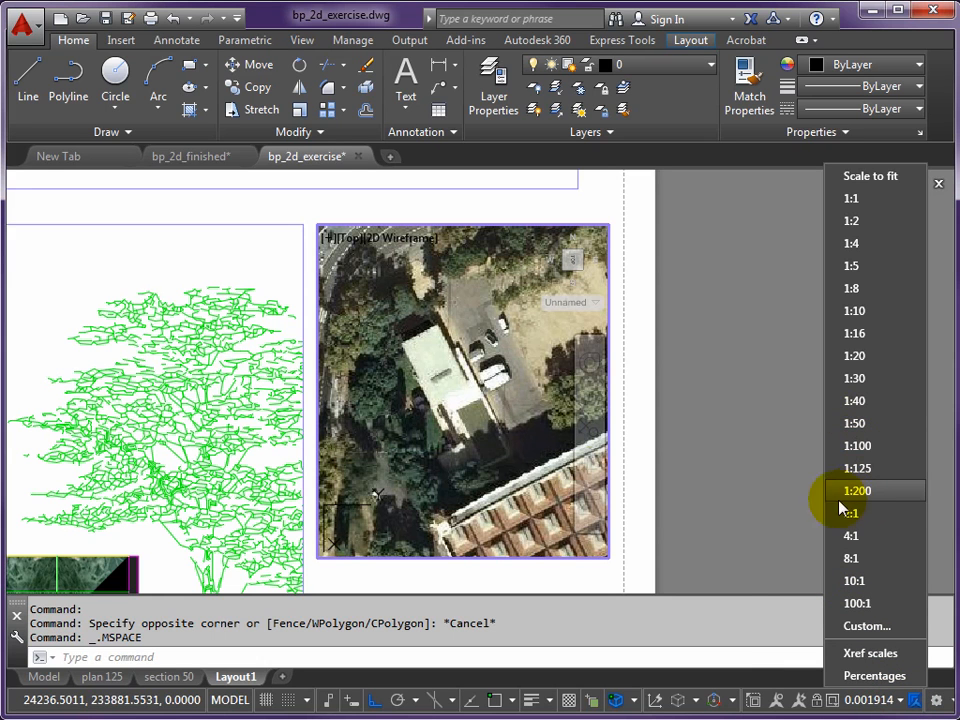
left_click(476, 467)
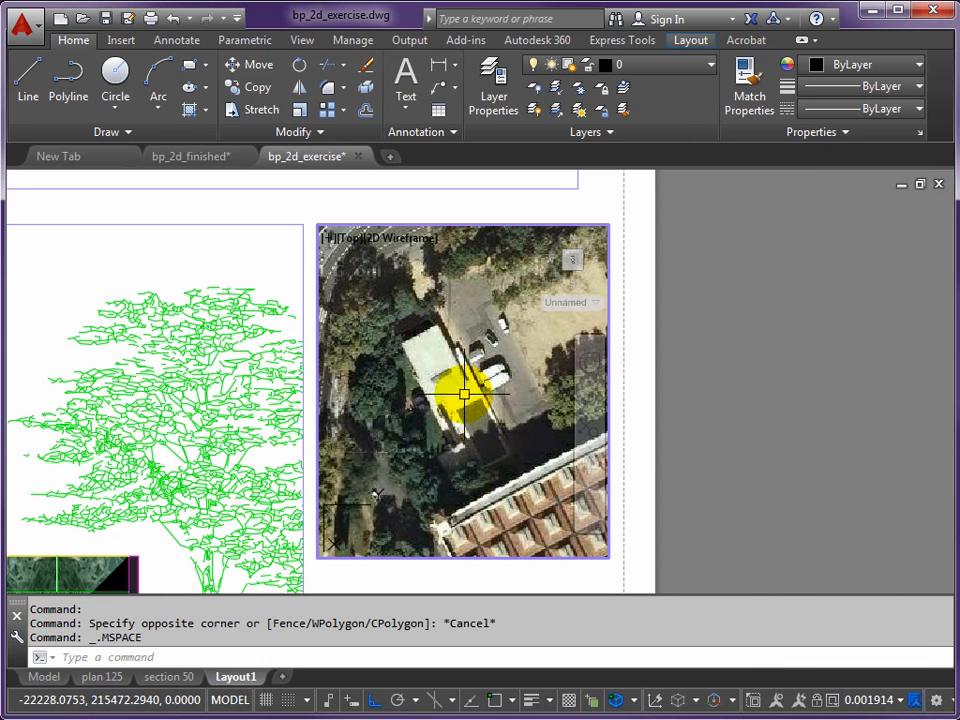
key("Escape")
key("Escape")
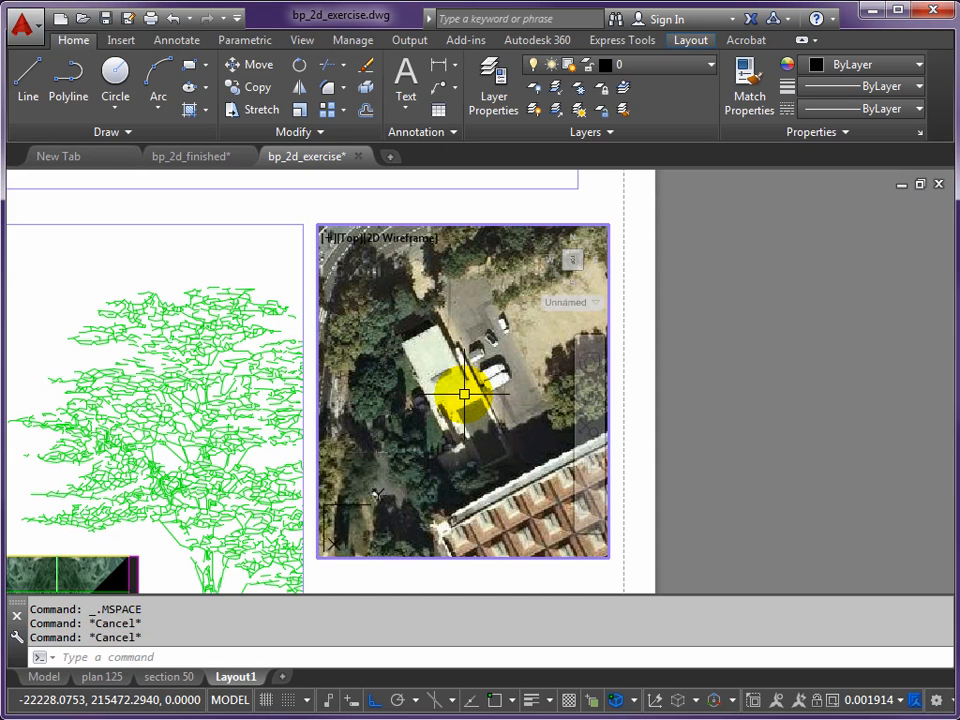
- Scale the aerial photo viewport to 1:1000 using ZOOM with 1/1000XP and return to paper space
type("Z")
key("Return")
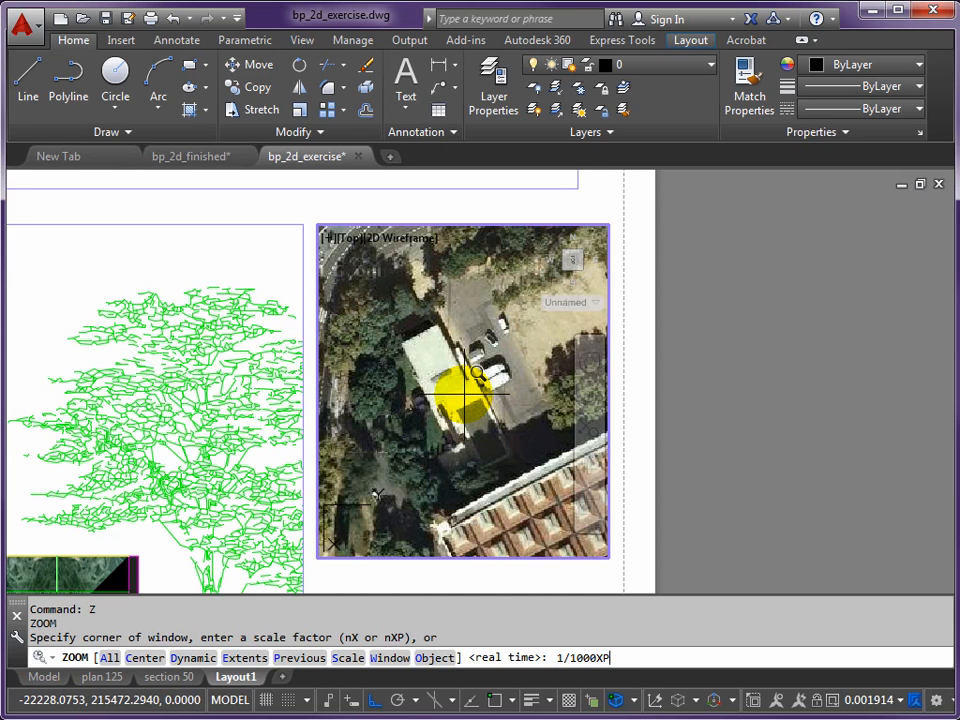
key("Return")
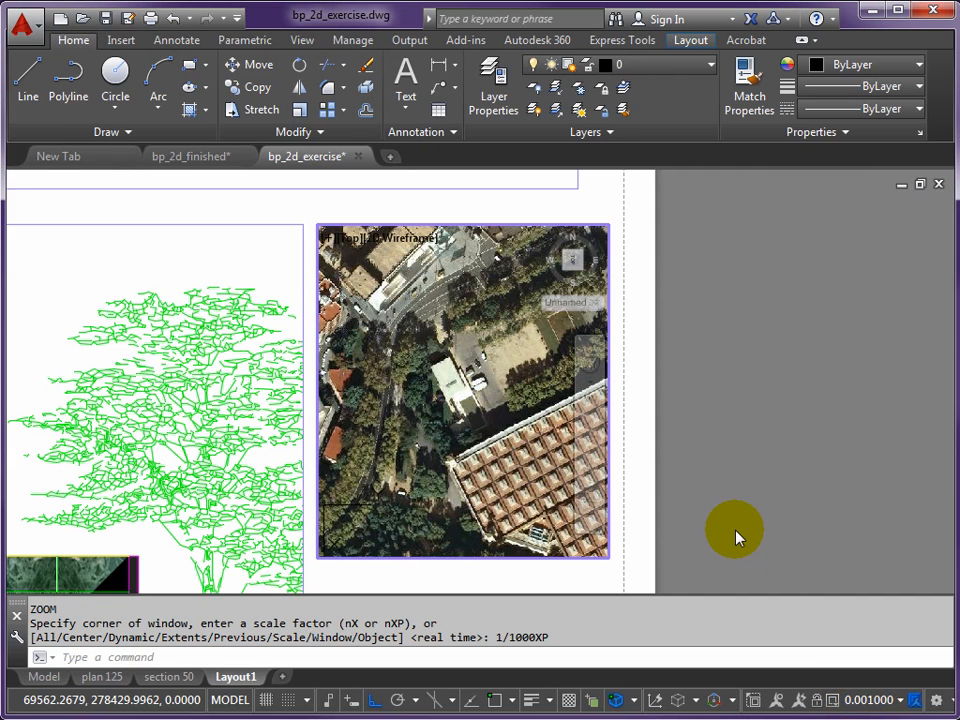
double_click(722, 478)
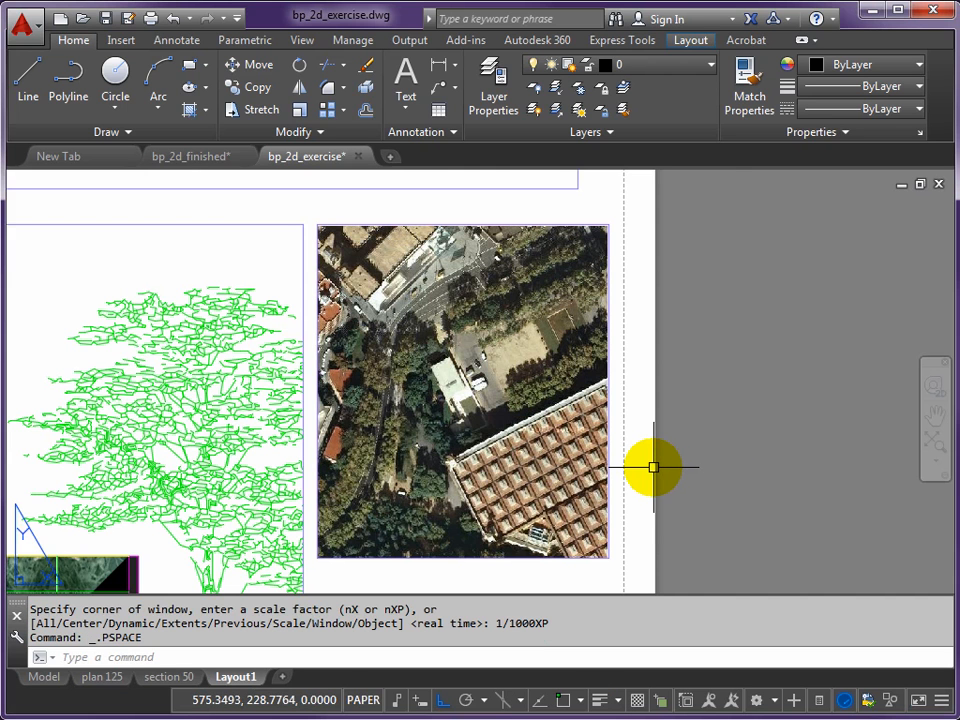
- Draw a line about 37 mm long in paper space along the pavilion's long edge in the aerial photo, with Ortho off
scroll(664, 420, "down", 3)
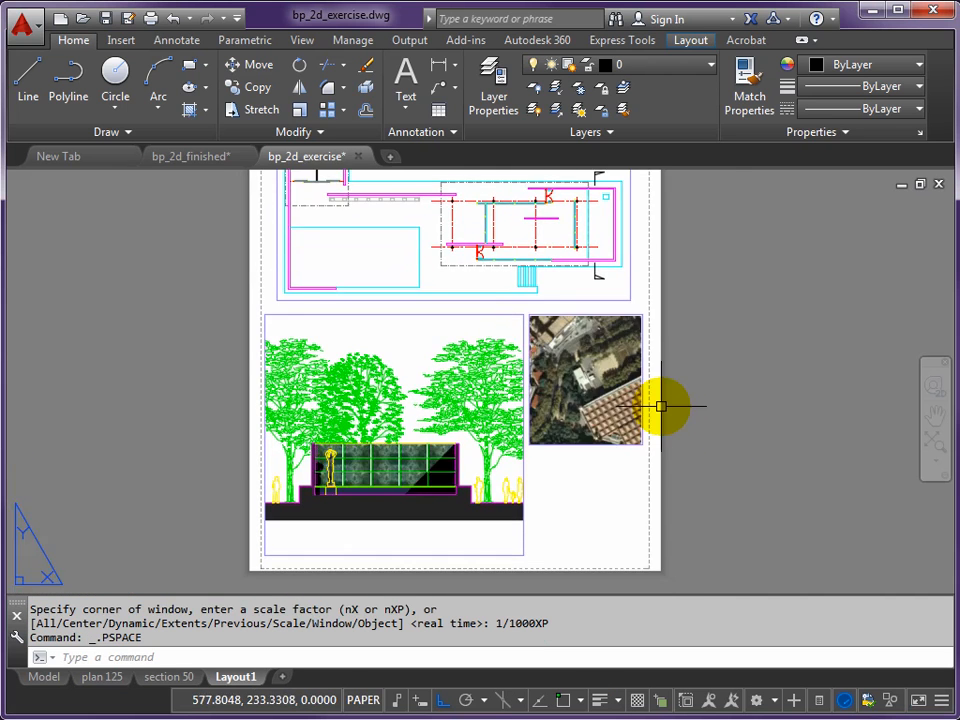
scroll(586, 387, "up", 5)
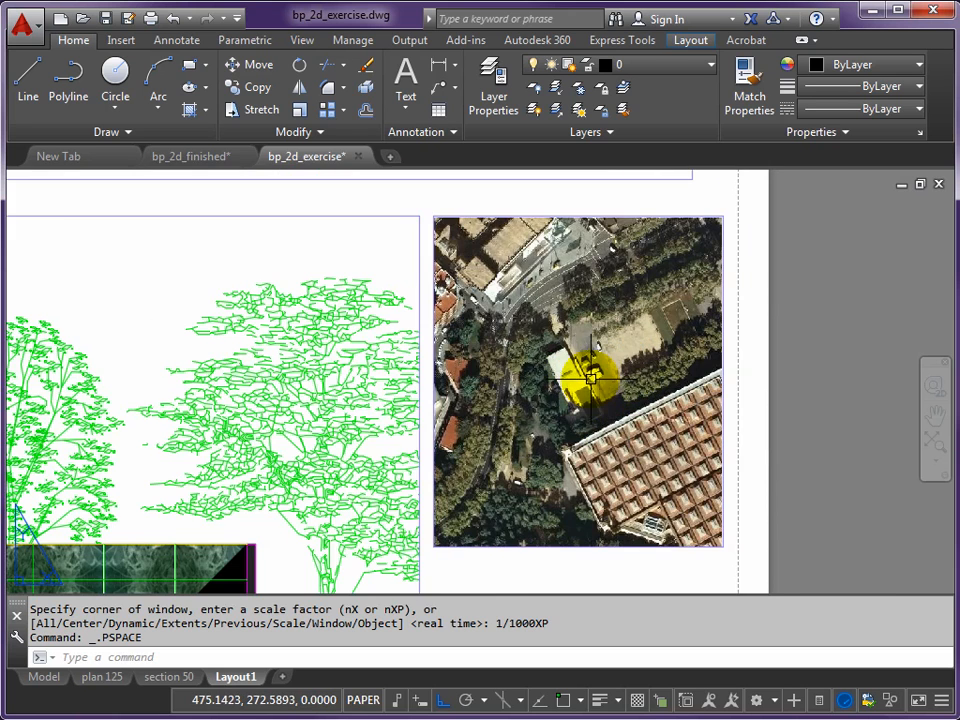
middle_click_drag(611, 381, 536, 386)
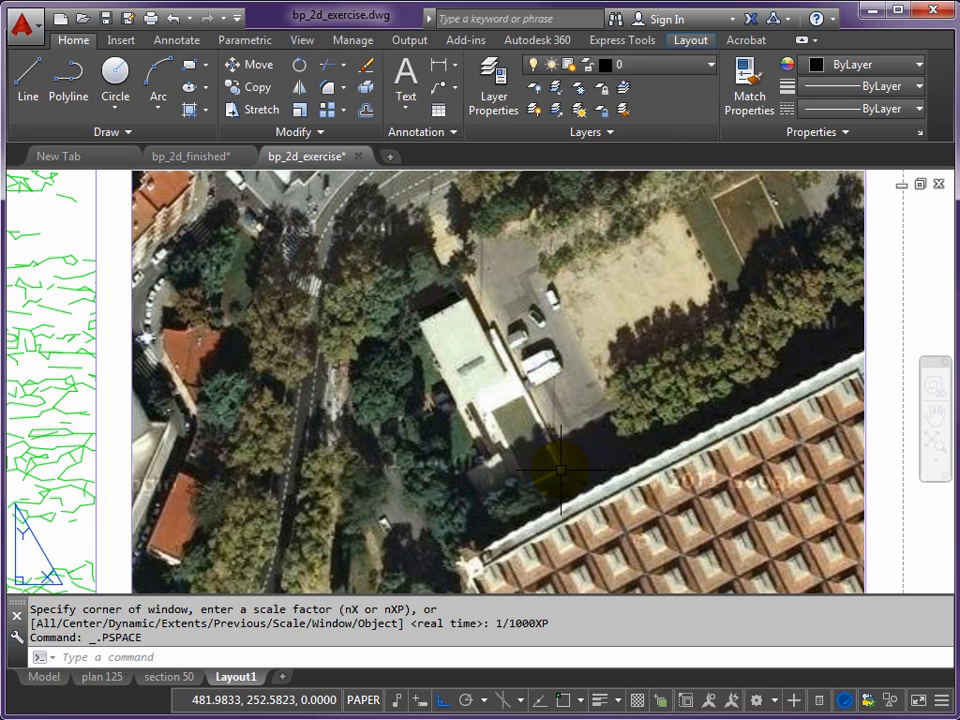
scroll(570, 410, "down", 3)
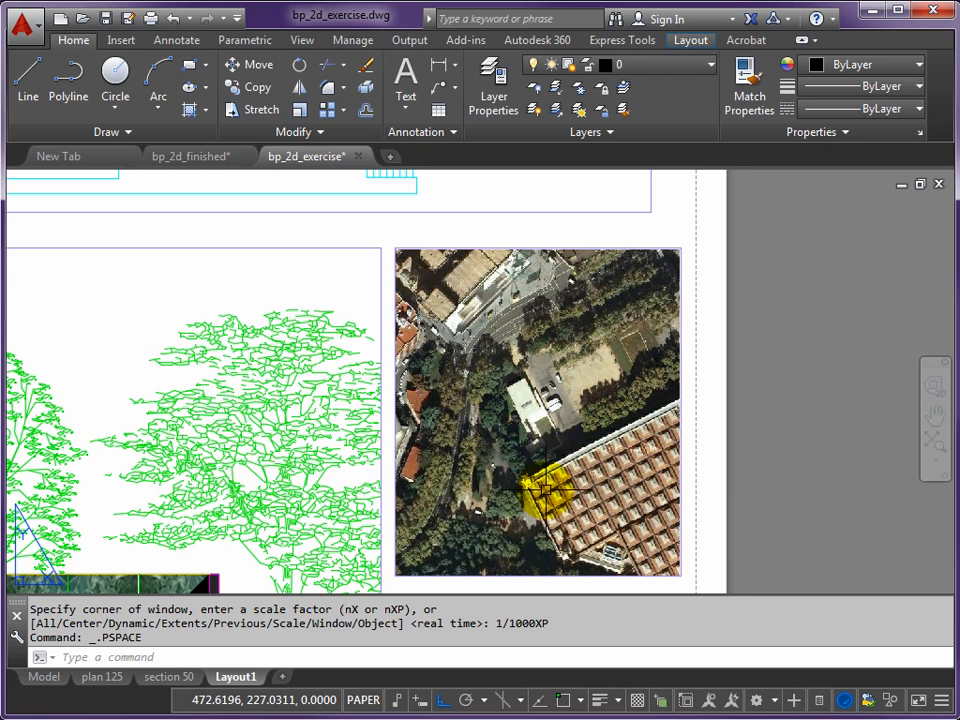
scroll(536, 459, "down", 3)
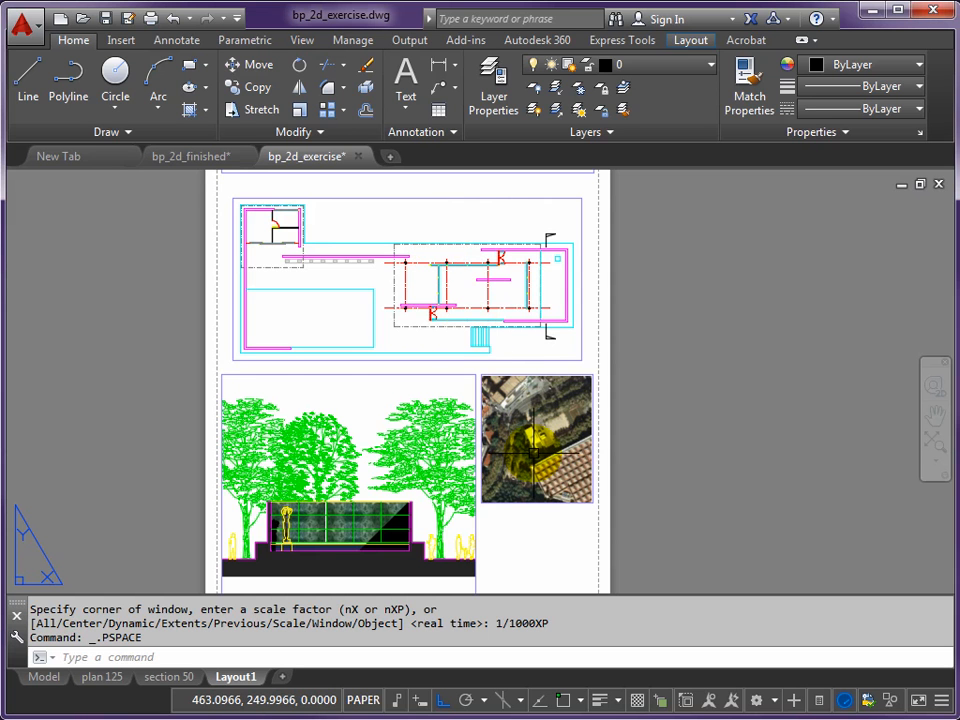
scroll(535, 445, "up", 8)
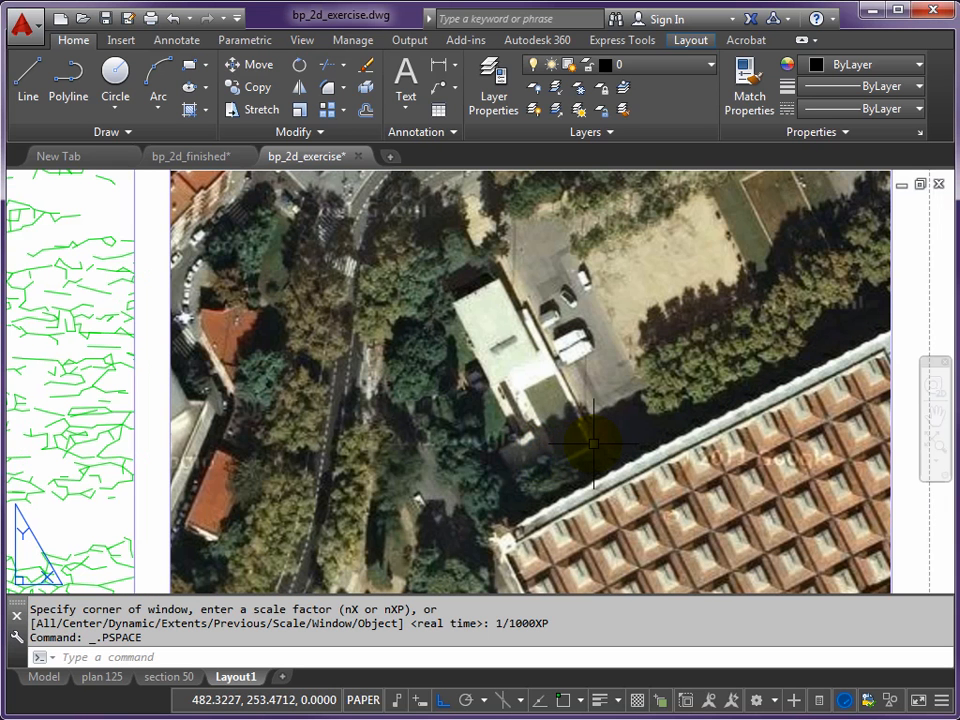
type("L")
key("Return")
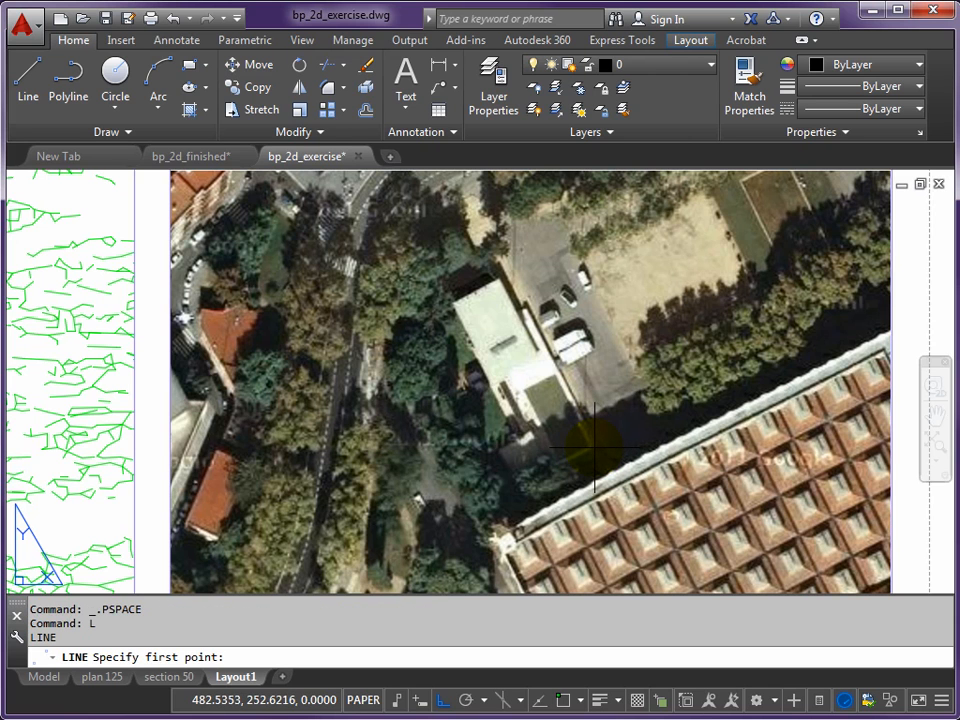
left_click(595, 447)
left_click(338, 447)
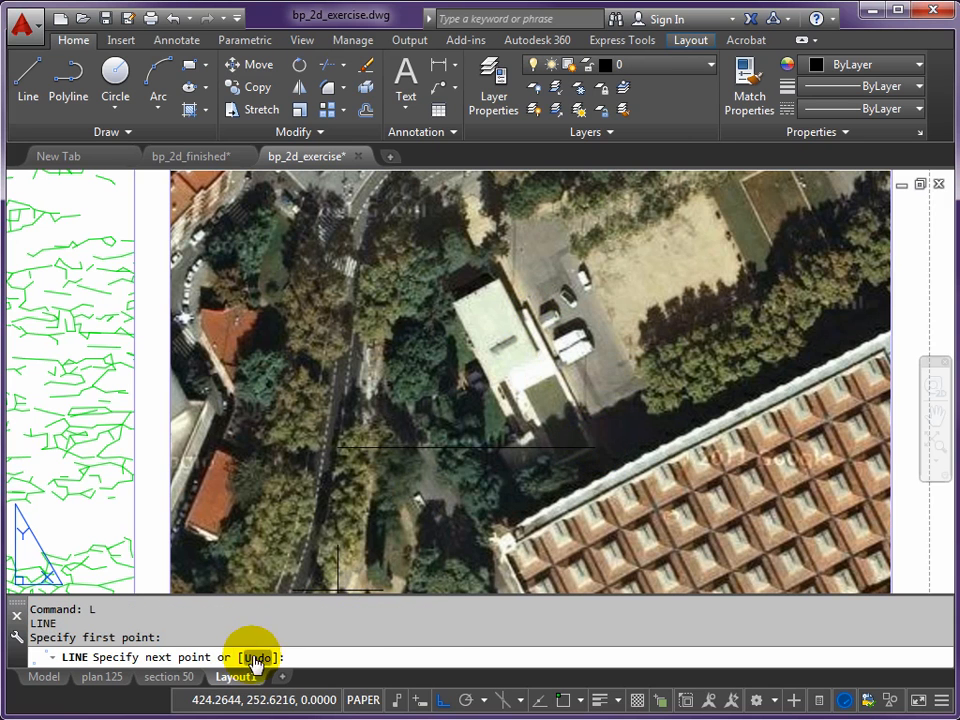
left_click(443, 700)
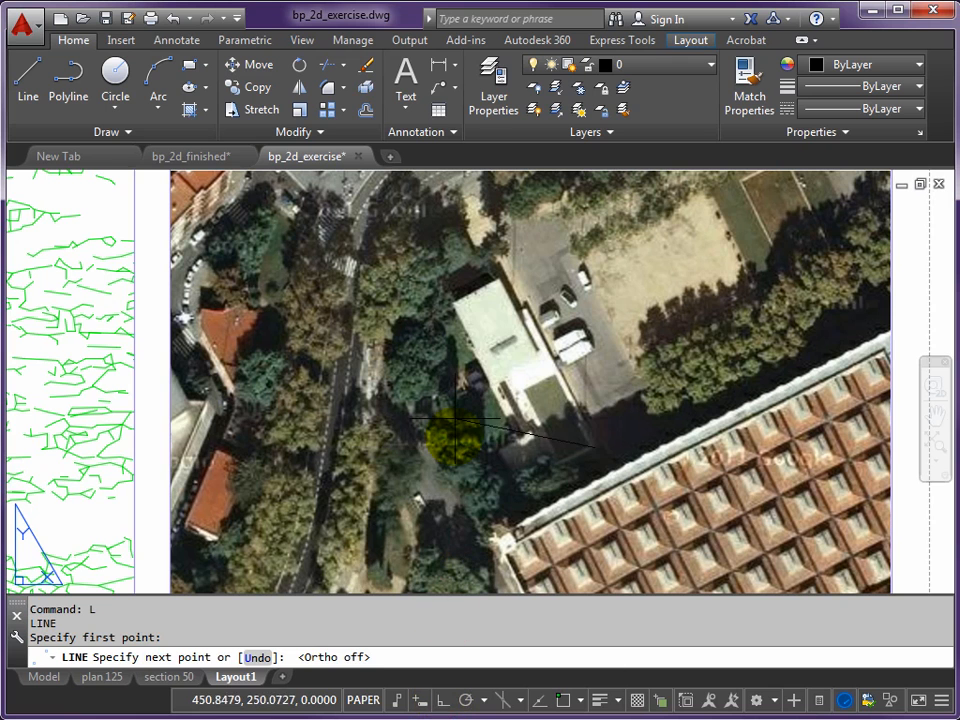
left_click(522, 301)
key("Return")
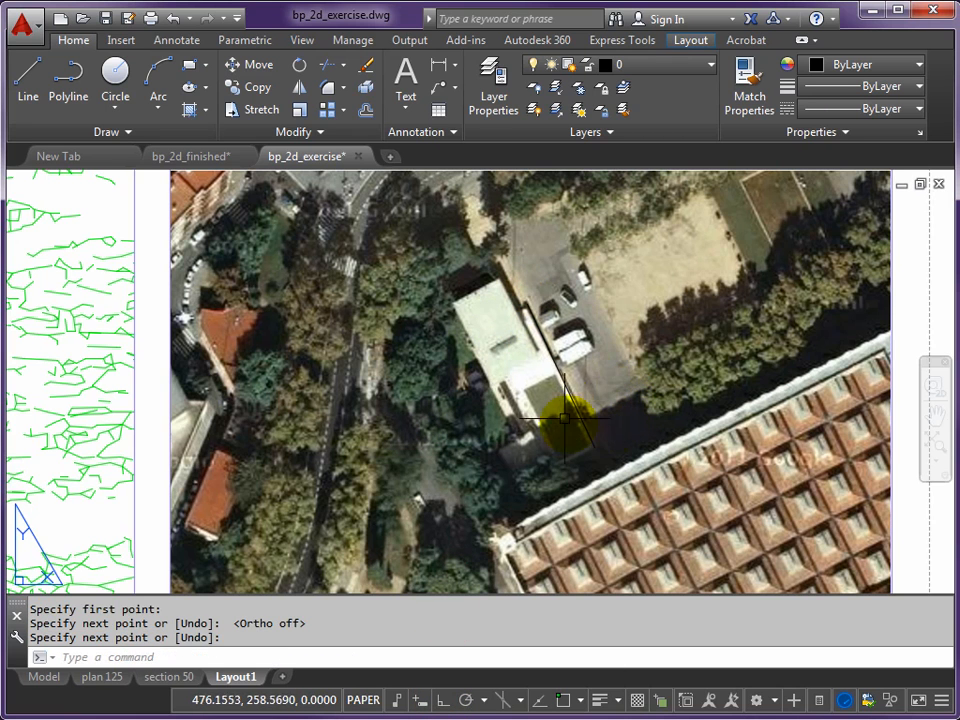
- Move the line traced over the pavilion into the blank sheet area just below the aerial photo viewport
left_click(566, 386)
scroll(567, 415, "down", 4)
middle_click_drag(576, 420, 544, 270)
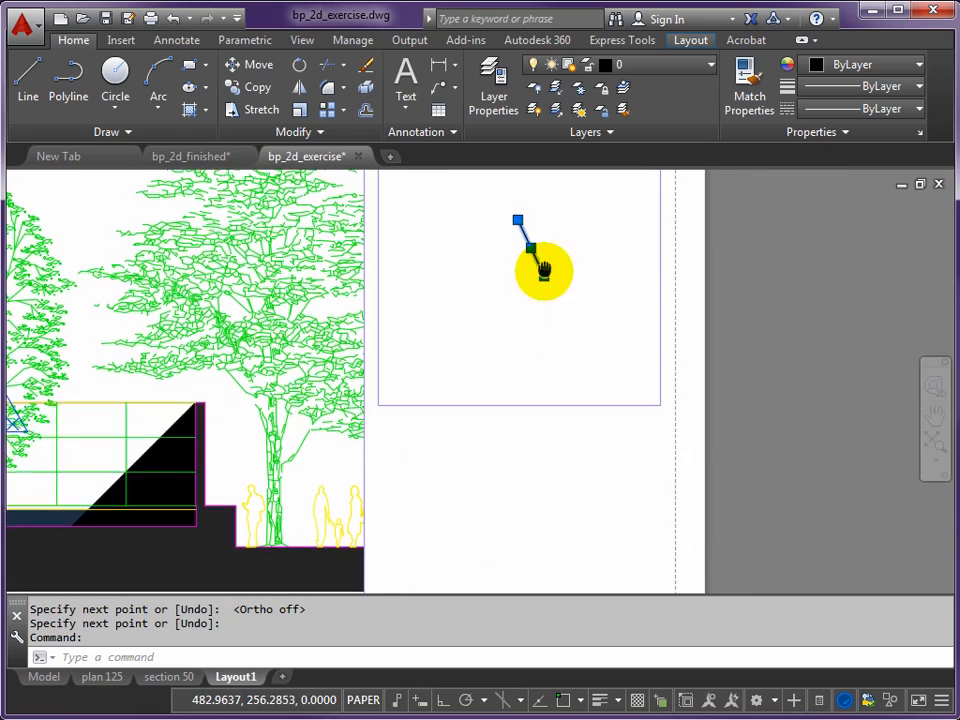
key("Escape")
key("Escape")
type("M")
key("Return")
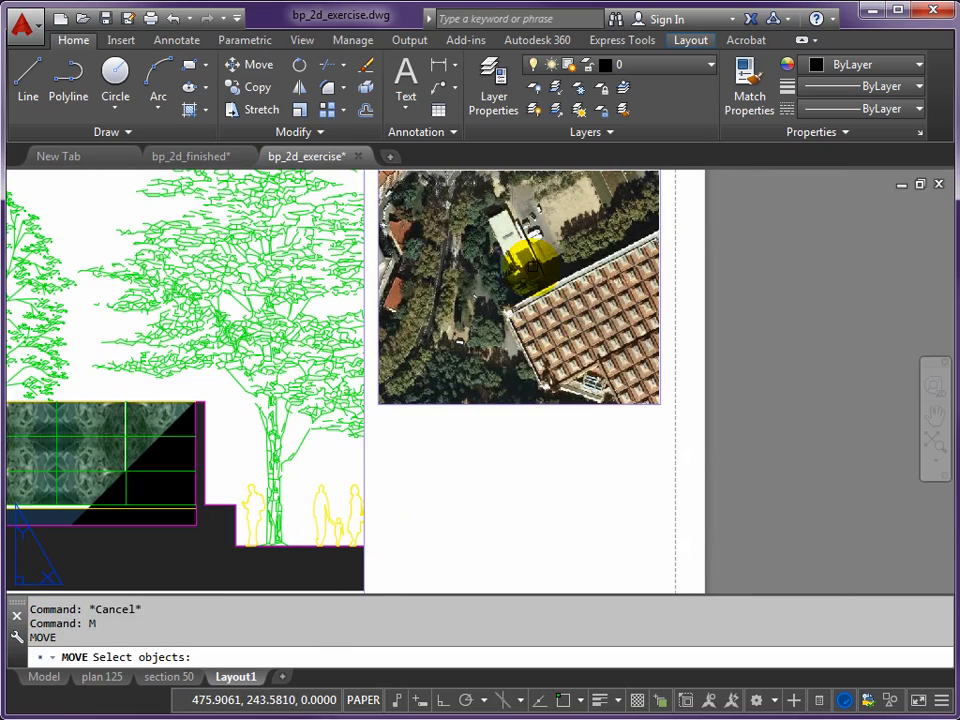
left_click(526, 260)
key("Return")
left_click(474, 393)
middle_click_drag(582, 579, 553, 488)
left_click(553, 515)
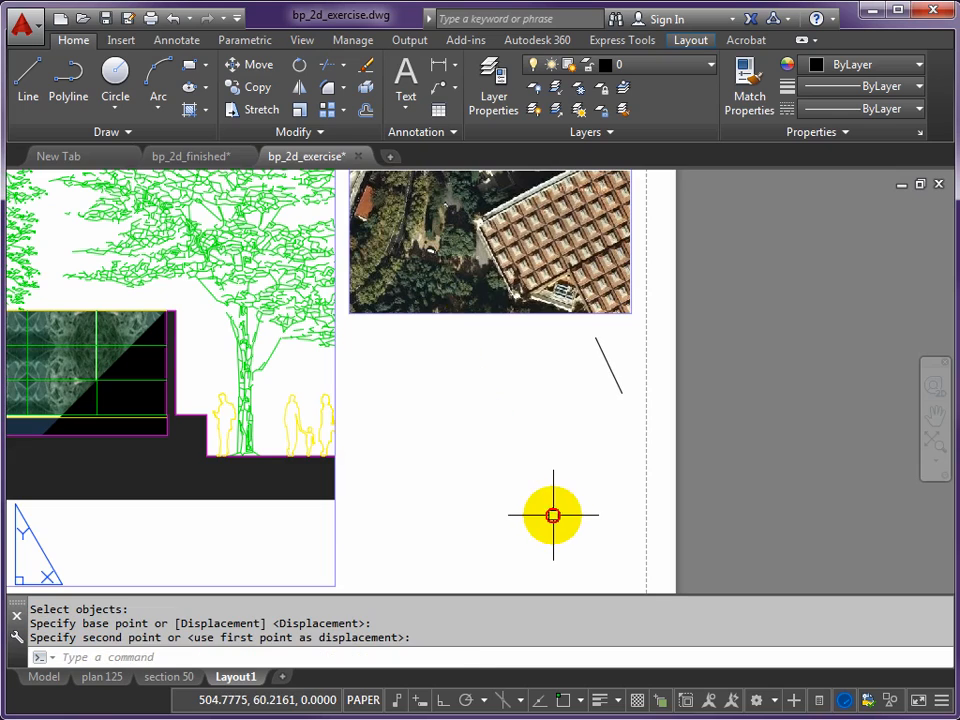
- Examine the relocated line beside the aerial photo viewport and review the arrangement of all viewports on the sheet
middle_click_drag(514, 454, 512, 514)
scroll(531, 454, "down", 2)
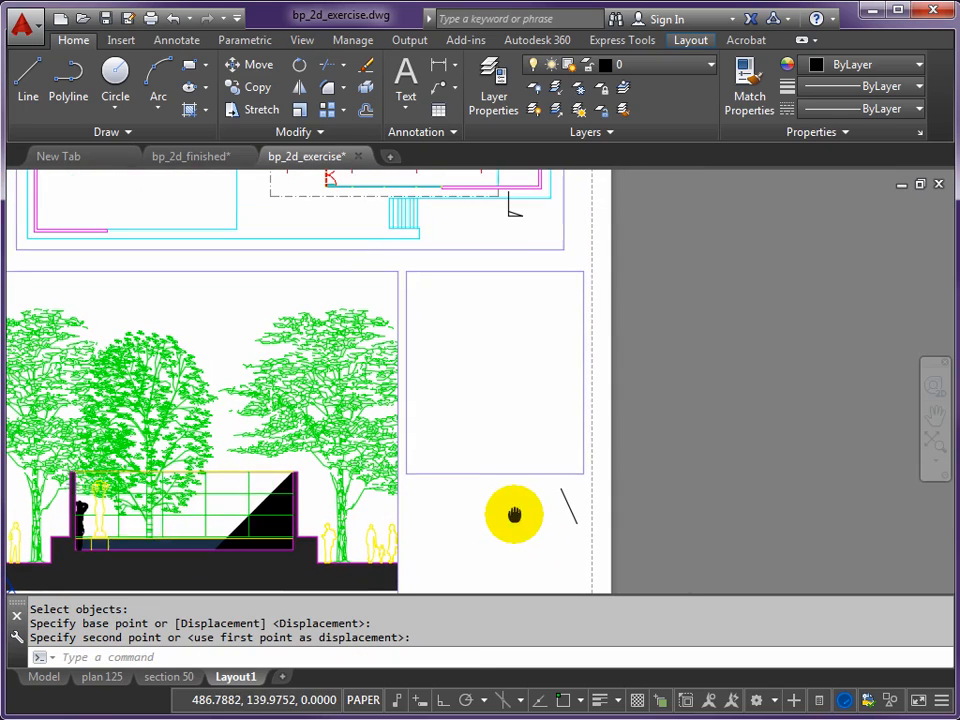
scroll(572, 520, "up", 2)
scroll(572, 519, "down", 1)
scroll(571, 515, "down", 1)
middle_click_drag(562, 511, 542, 553)
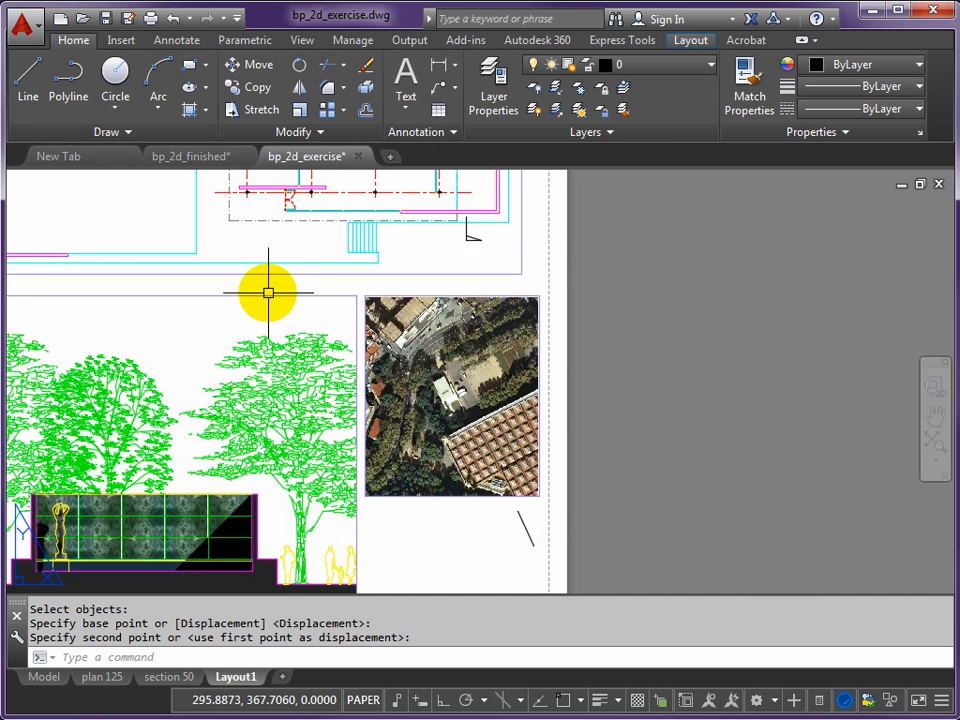
scroll(268, 293, "down", 2)
scroll(267, 285, "down", 2)
middle_click_drag(266, 272, 355, 387)
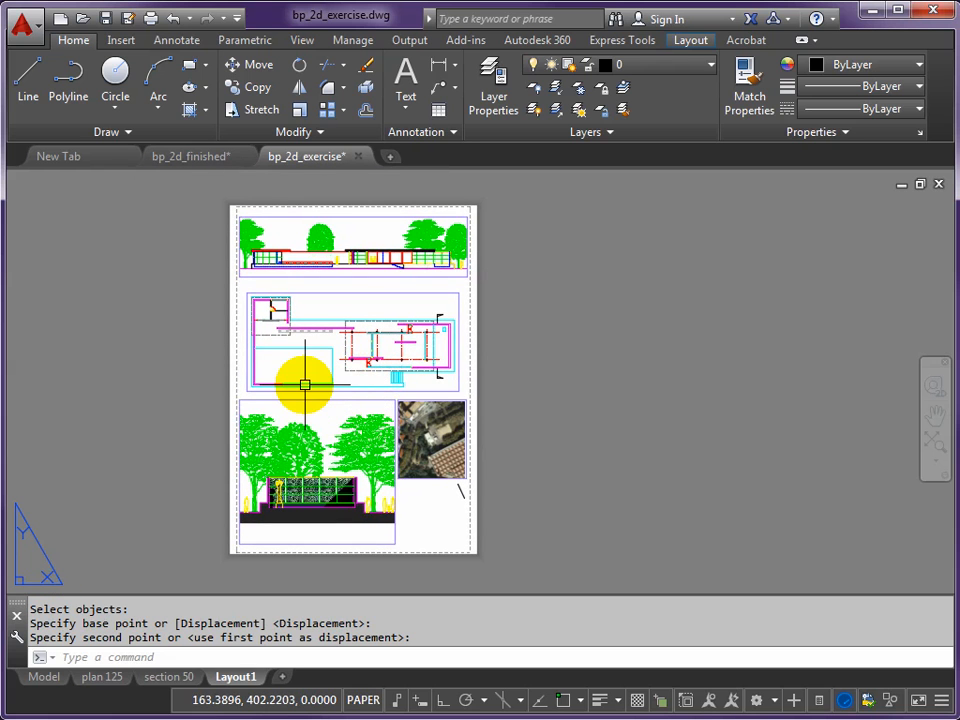
middle_click_drag(287, 375, 366, 375)
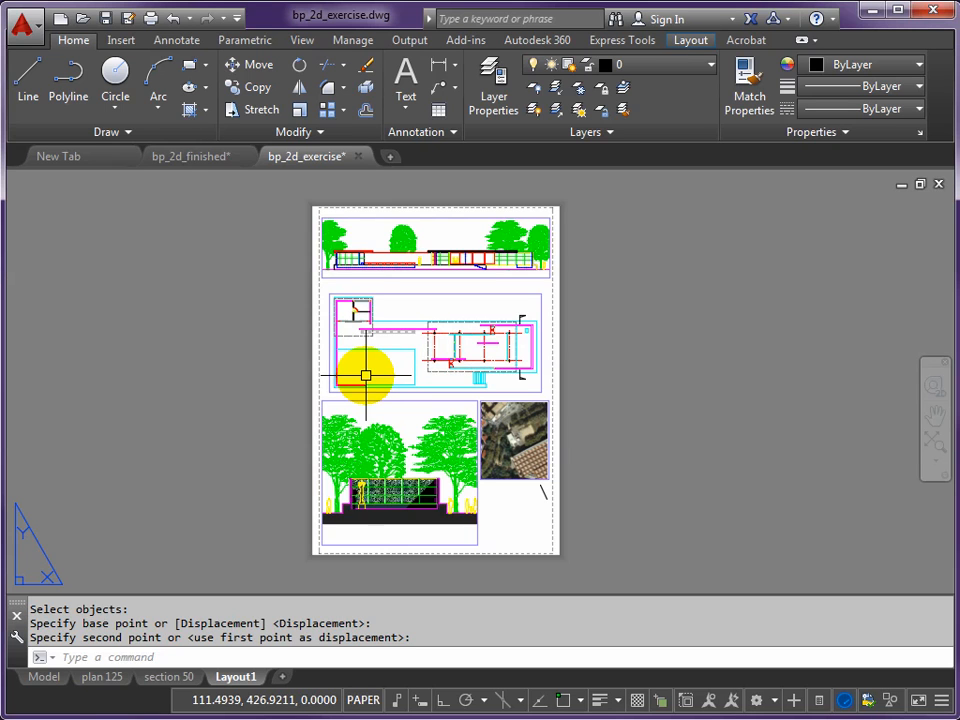
- Create a text style named ANNOTATE with the Arial Regular font and make it current
type("T")
key("Return")
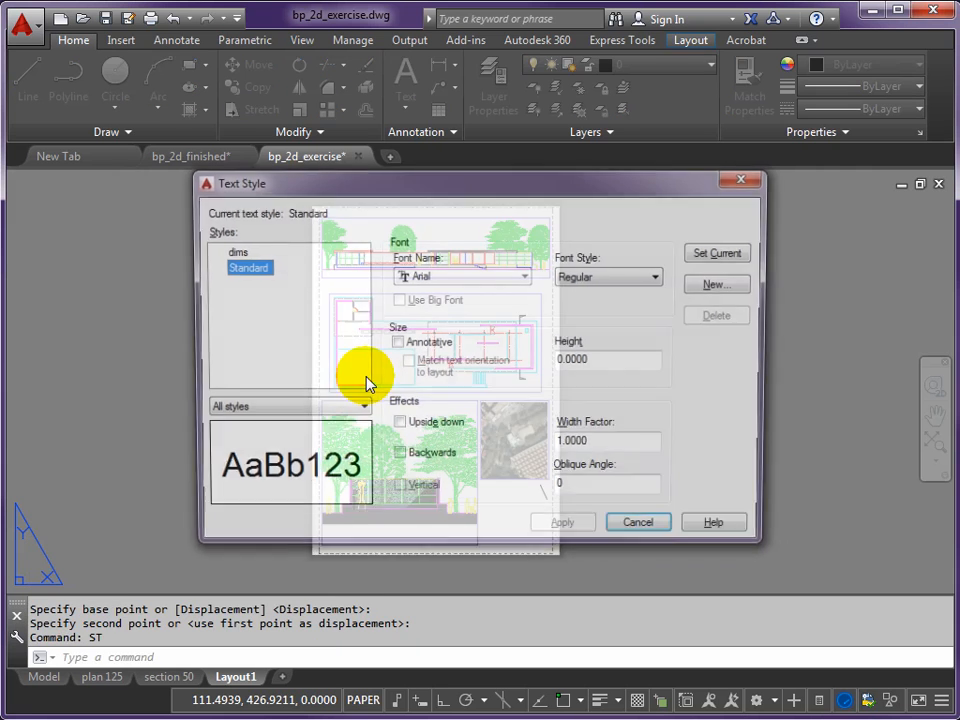
left_click(722, 285)
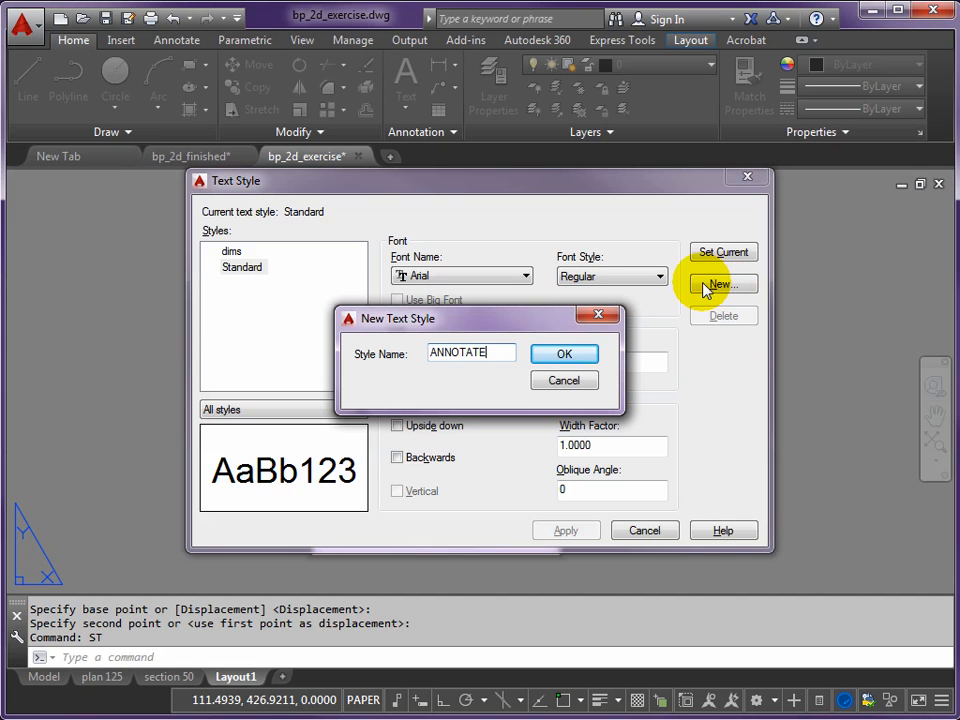
left_click(563, 354)
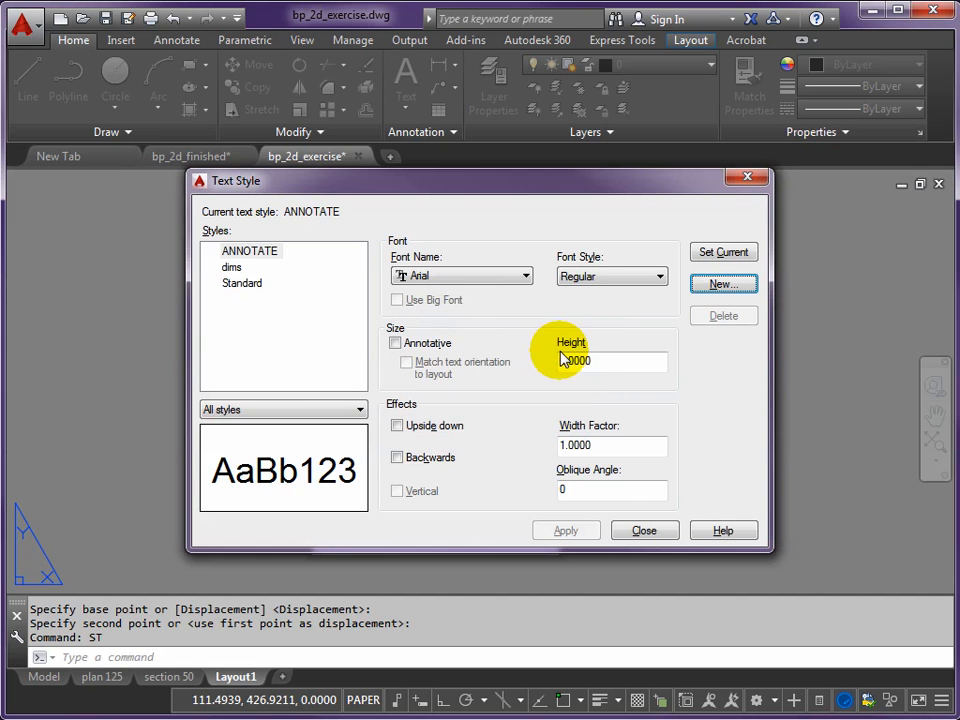
left_click(418, 277)
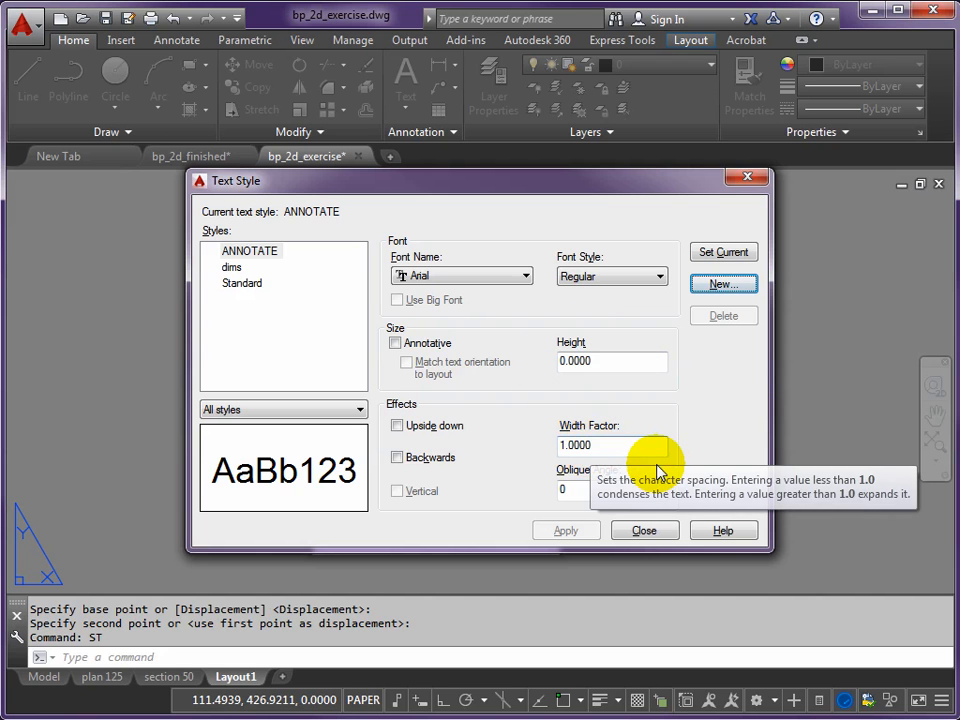
left_click(724, 254)
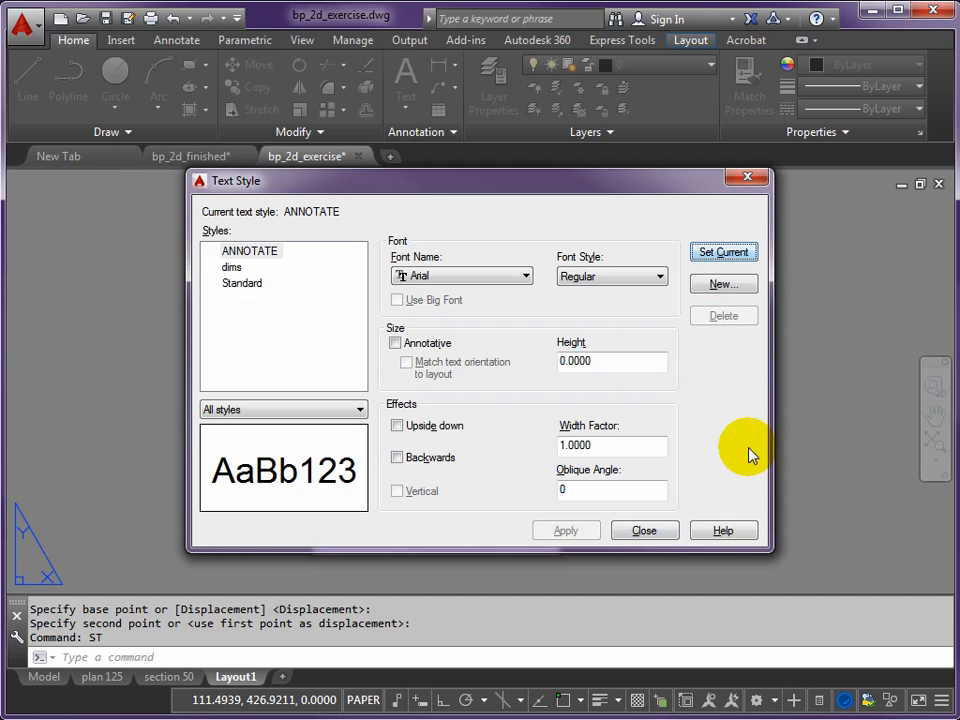
left_click(645, 531)
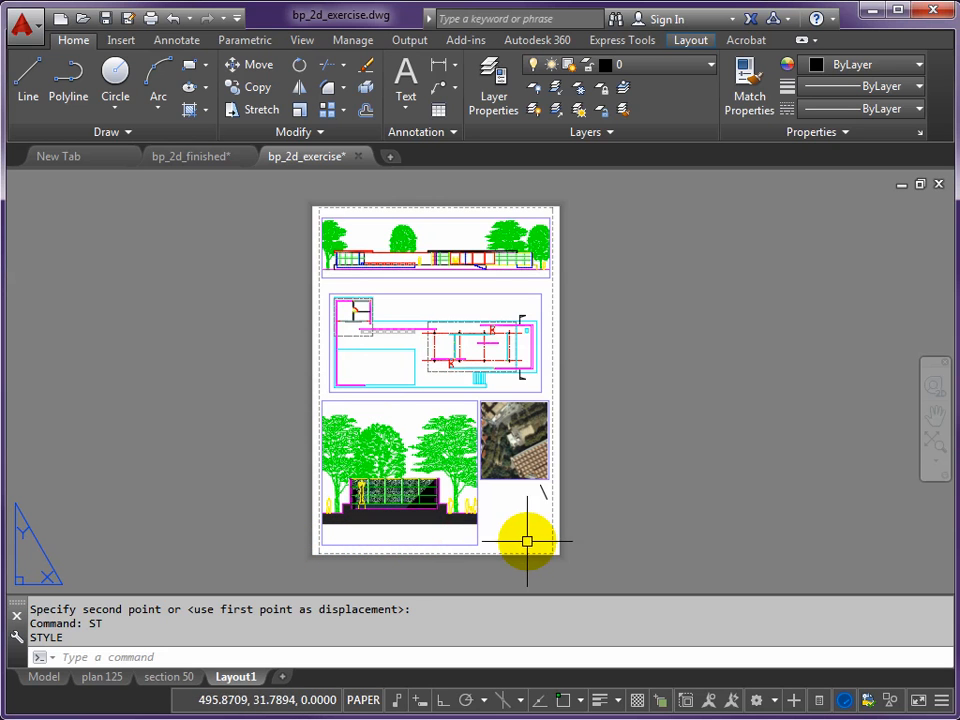
- Make the annotate layer current
scroll(521, 547, "up", 4)
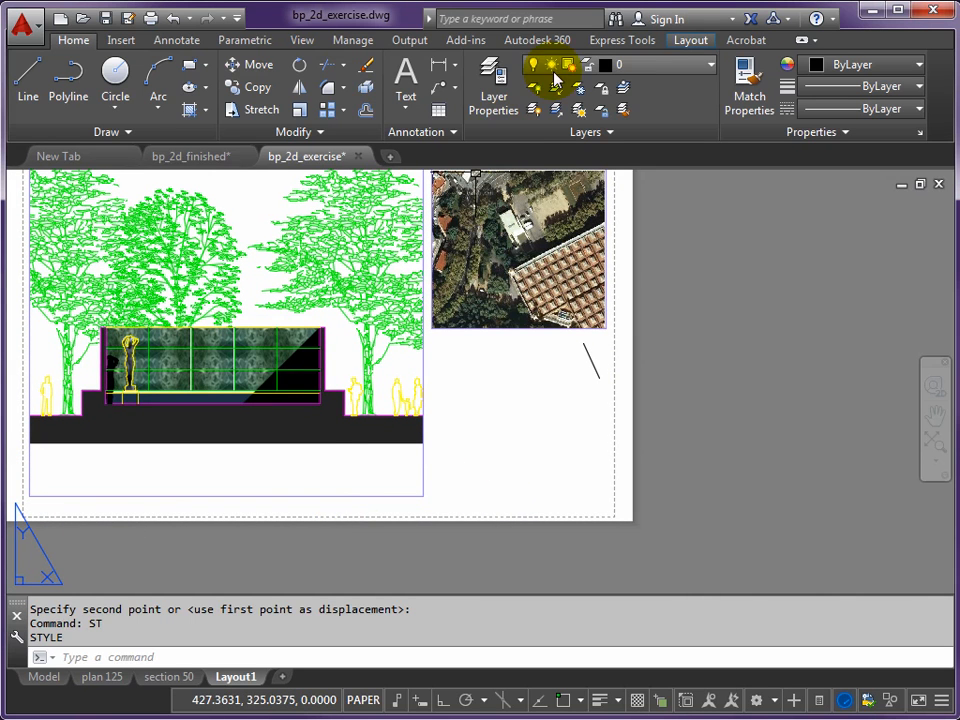
left_click(712, 66)
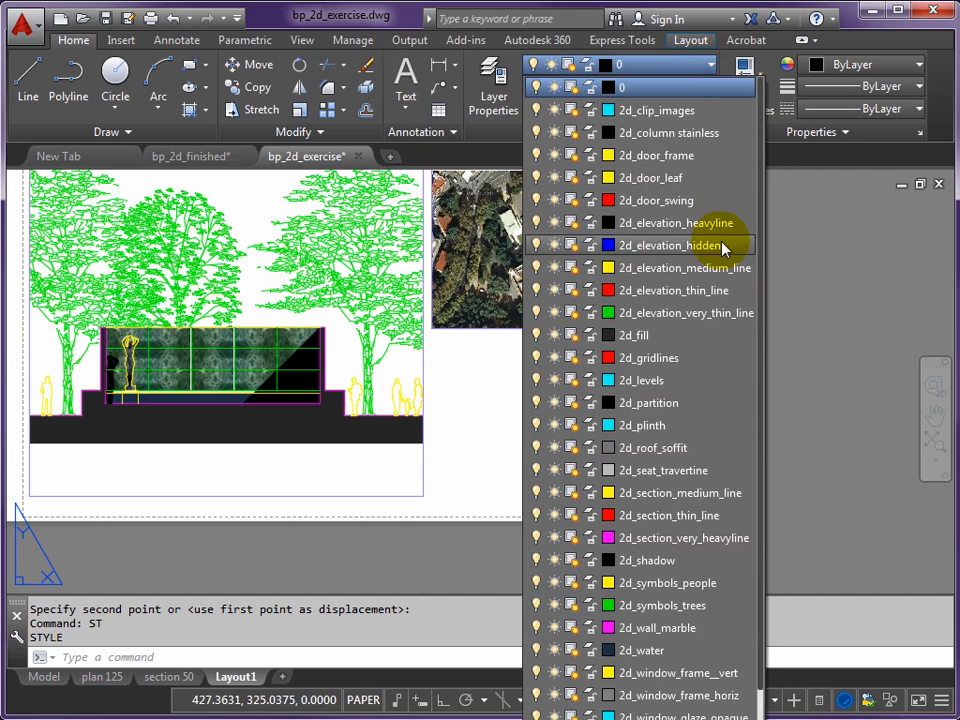
scroll(765, 558, "down", 1)
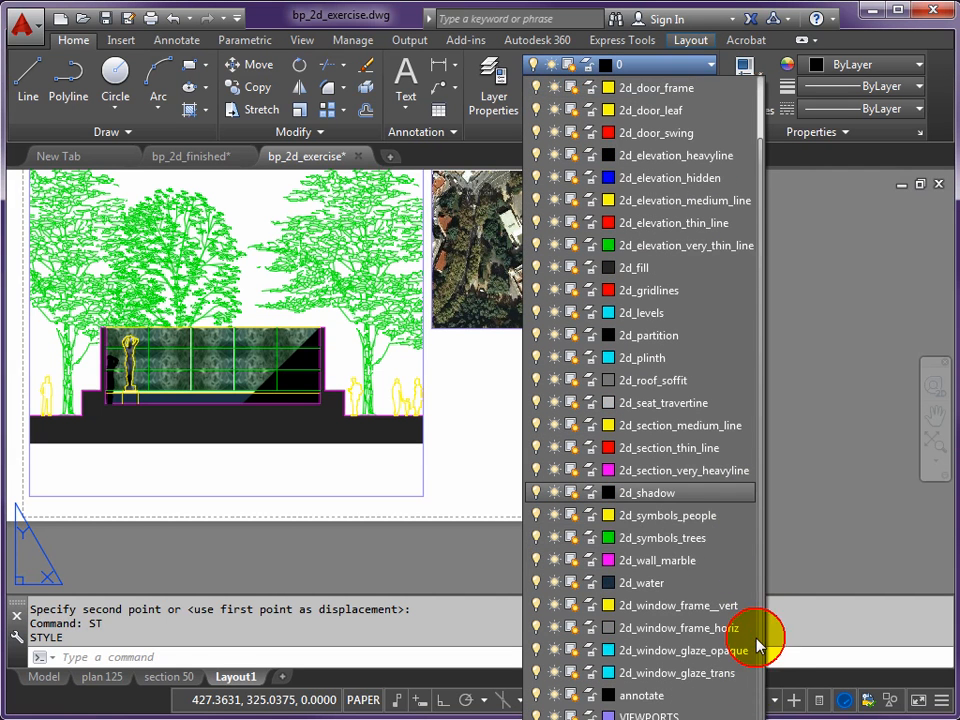
left_click(616, 695)
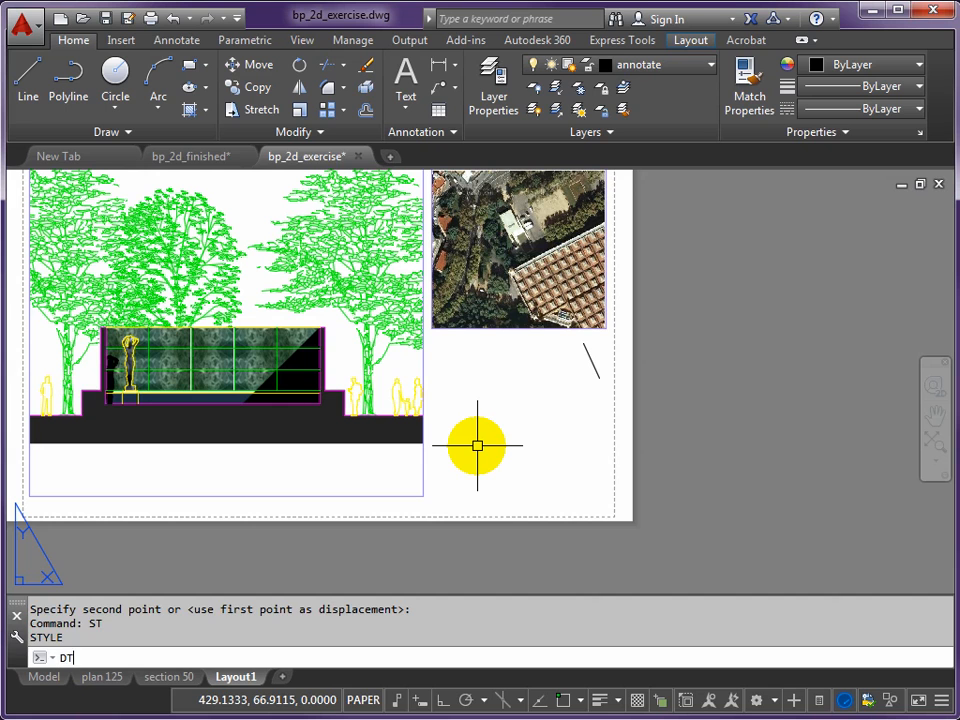
- Add 14 mm high, unrotated title text near the sheet's lower edge reading BARCELONA PAVILION, with LUDWIG MIES VAN DER ROHE on a second line
key("Return")
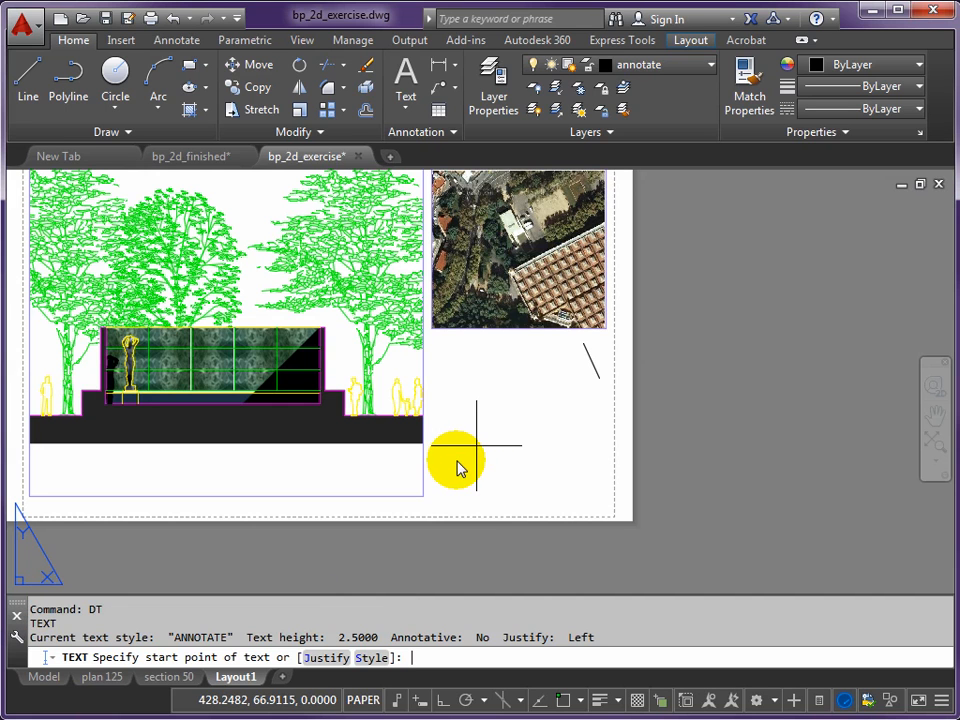
left_click(317, 479)
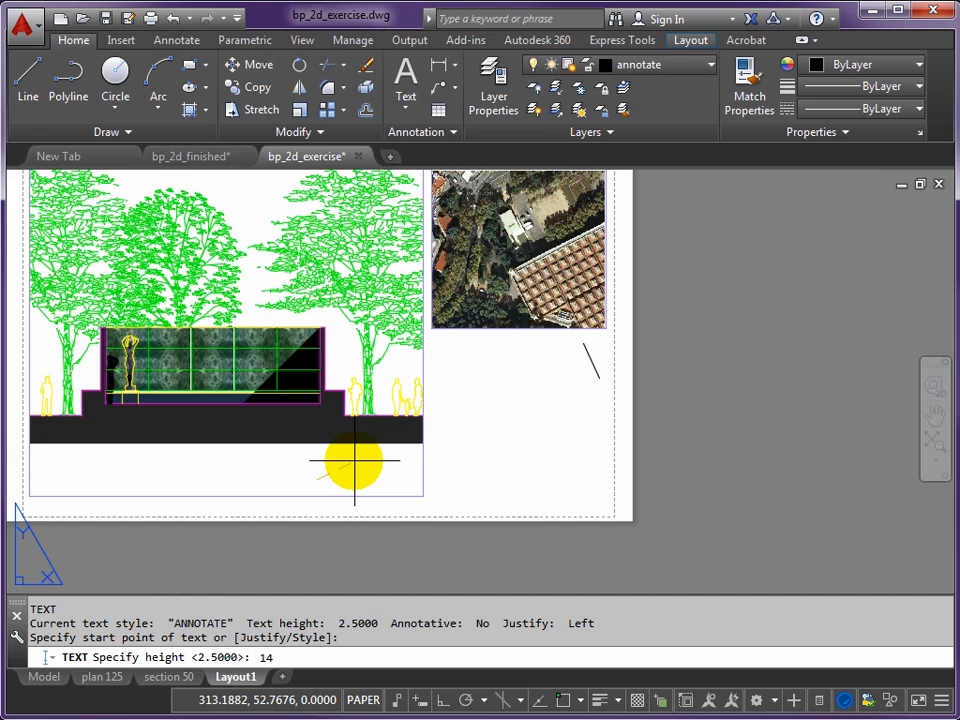
key("Return")
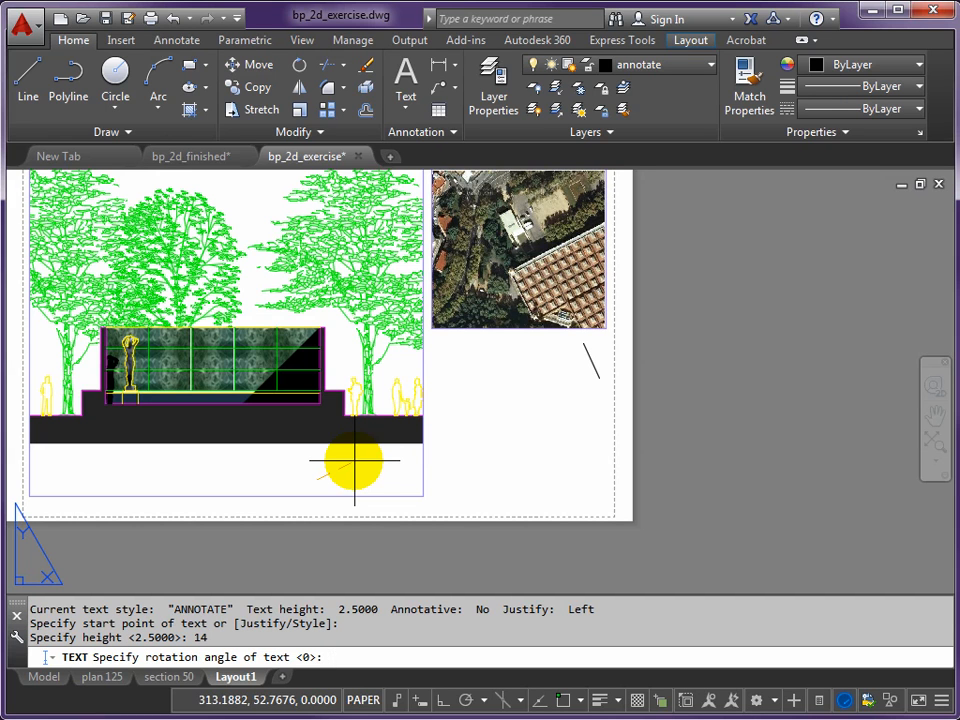
key("Return")
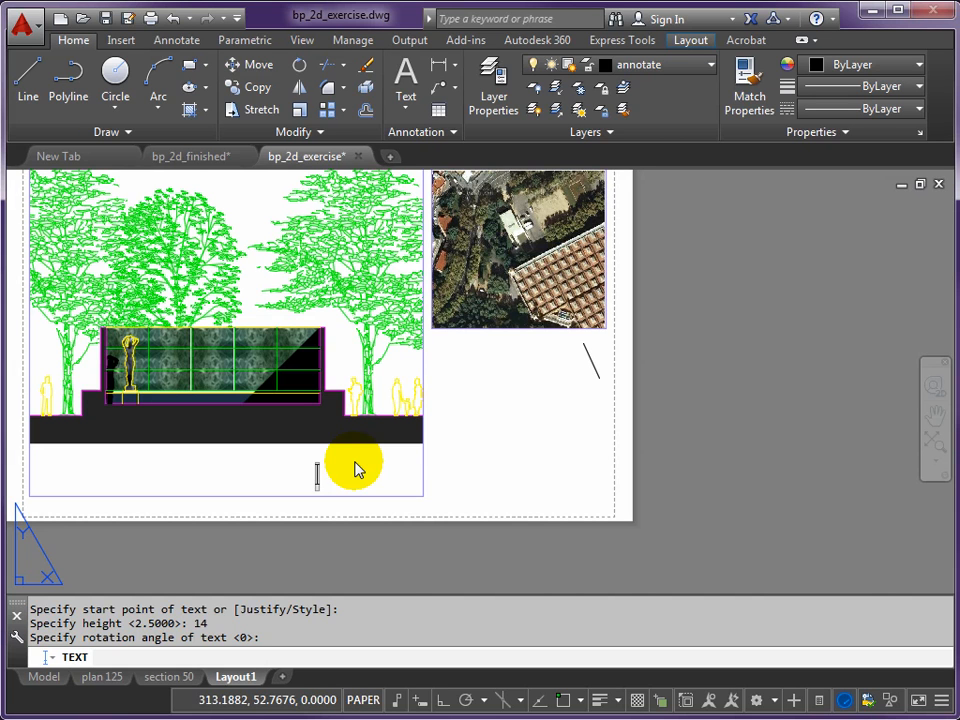
type("BARCELONA")
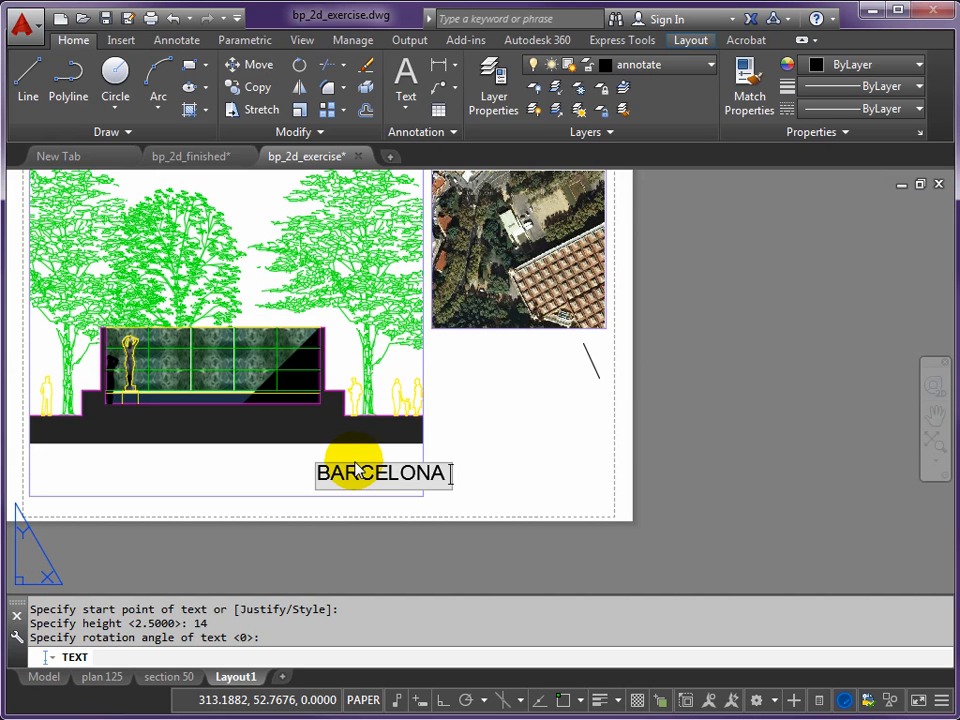
type("PAVIL")
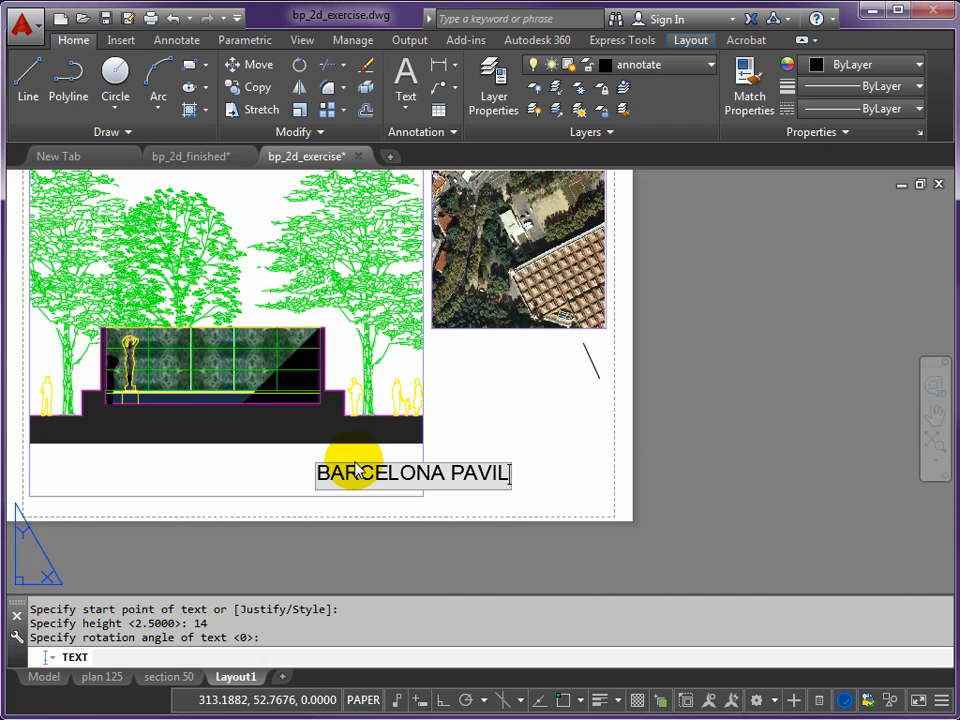
type("ION")
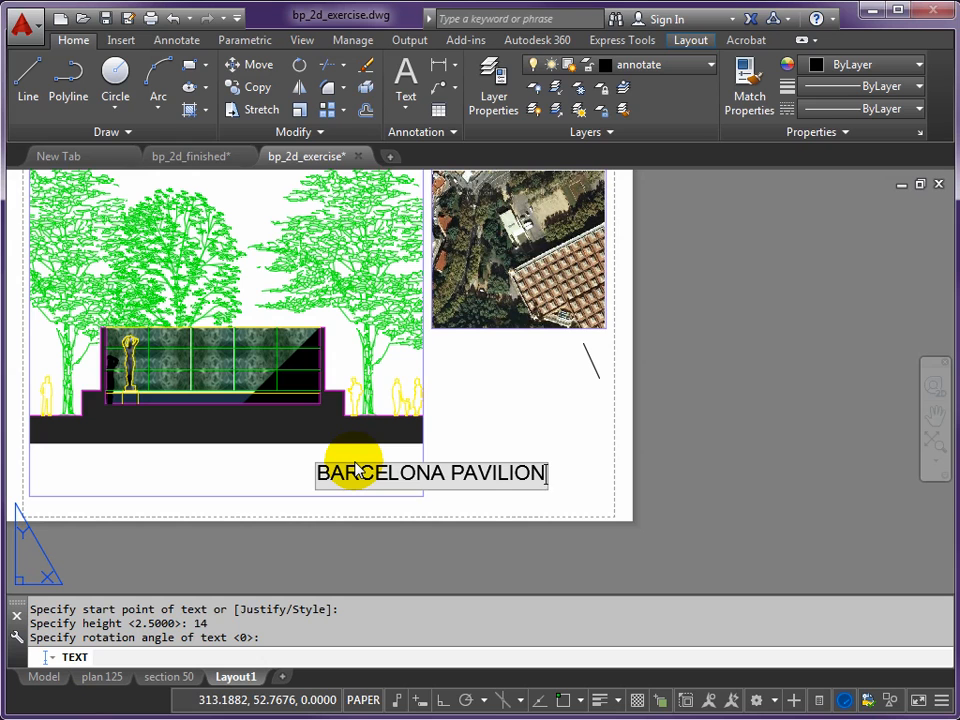
key("Return")
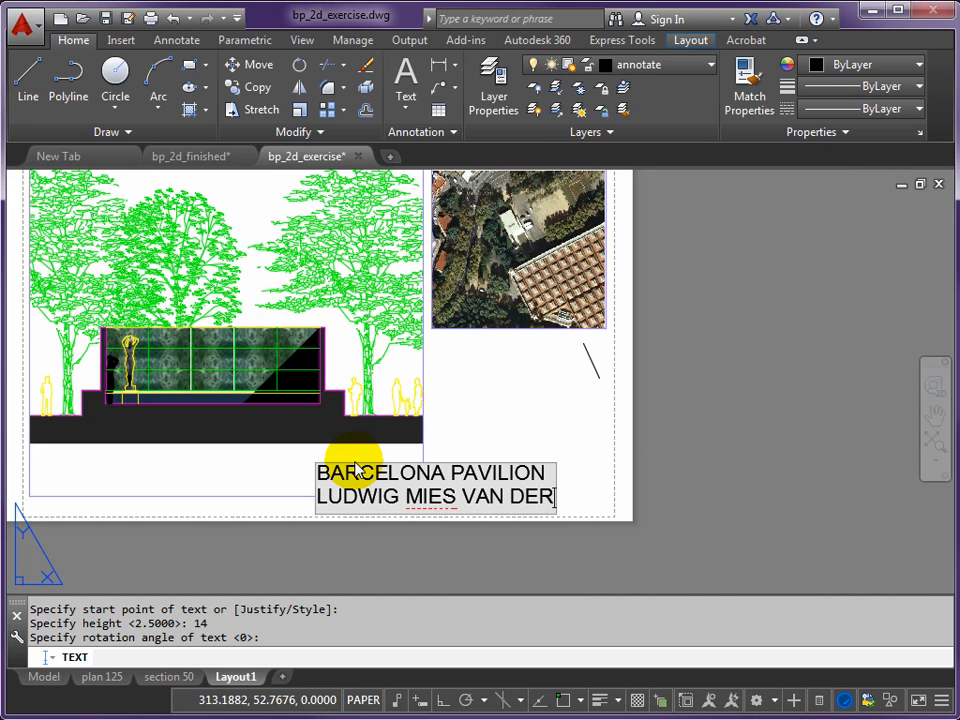
type("ROHE")
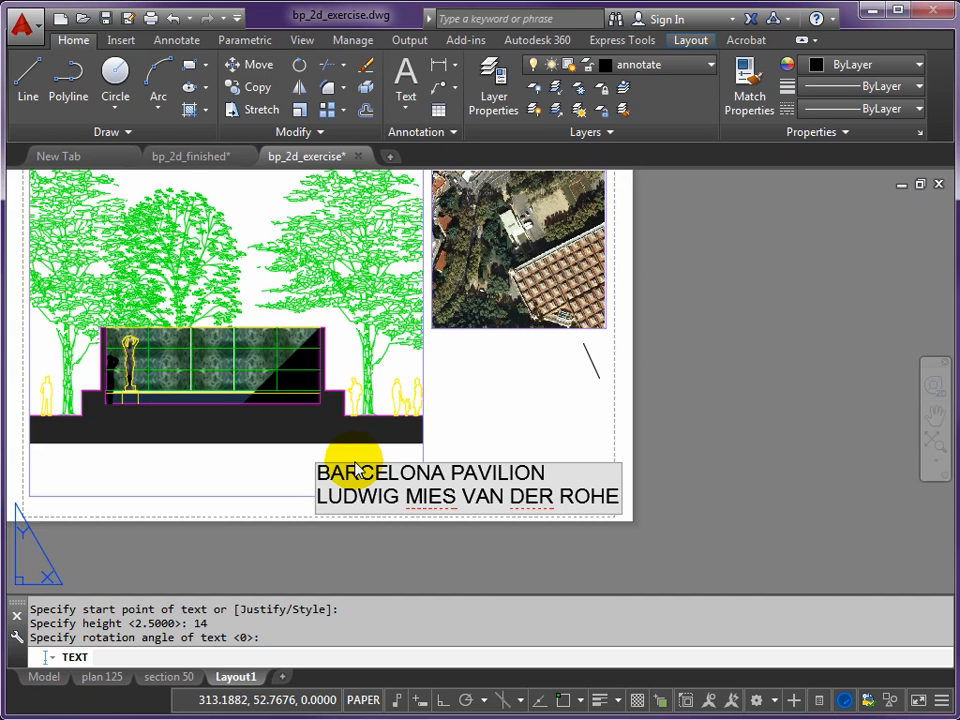
key("Return")
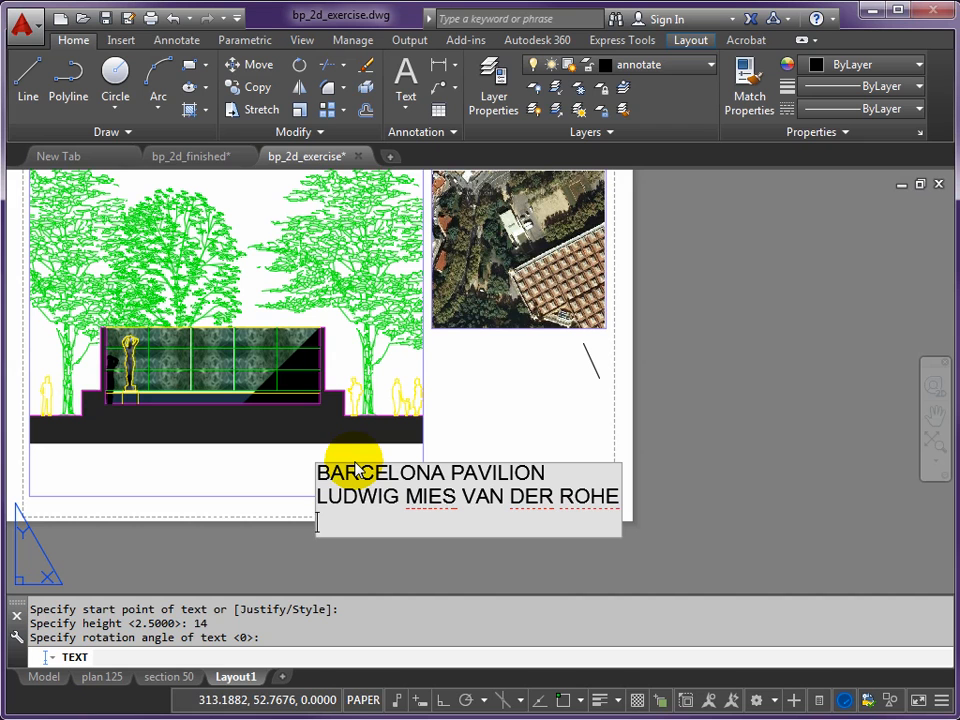
key("Return")
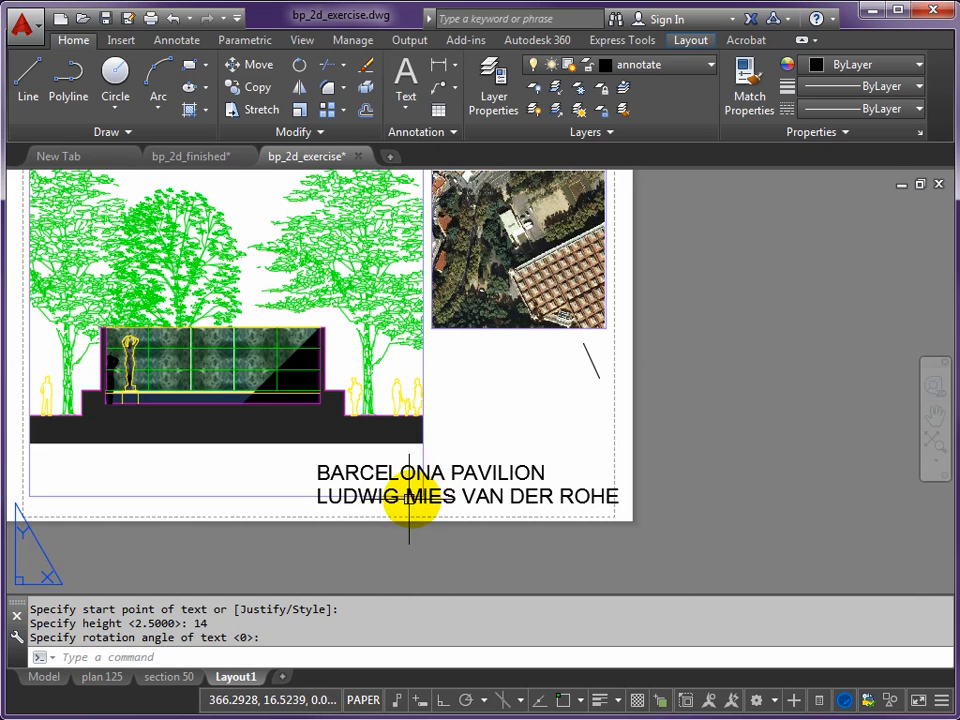
- Set the text height of the LUDWIG MIES VAN DER ROHE line to 5
scroll(375, 487, "up", 2)
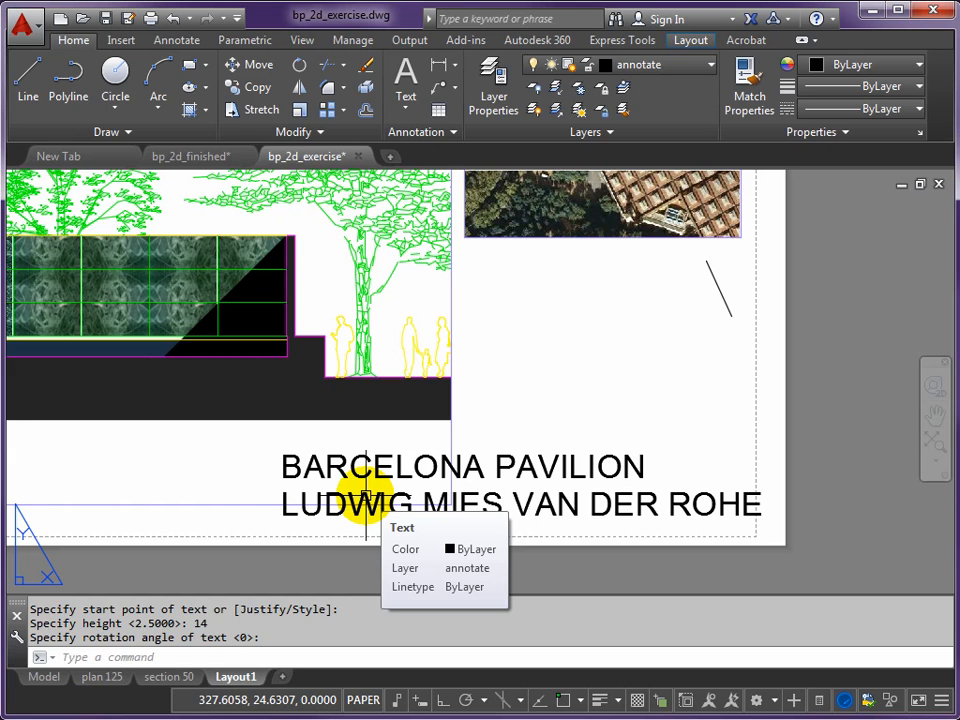
type("PR")
key("Return")
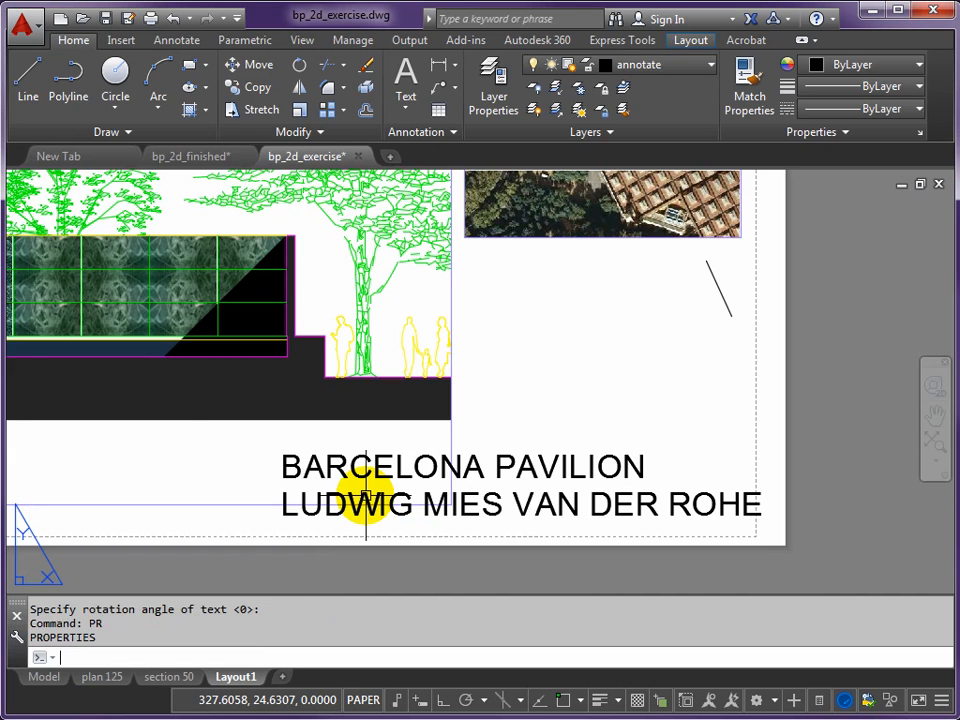
left_click_drag(0, 290, 64, 272)
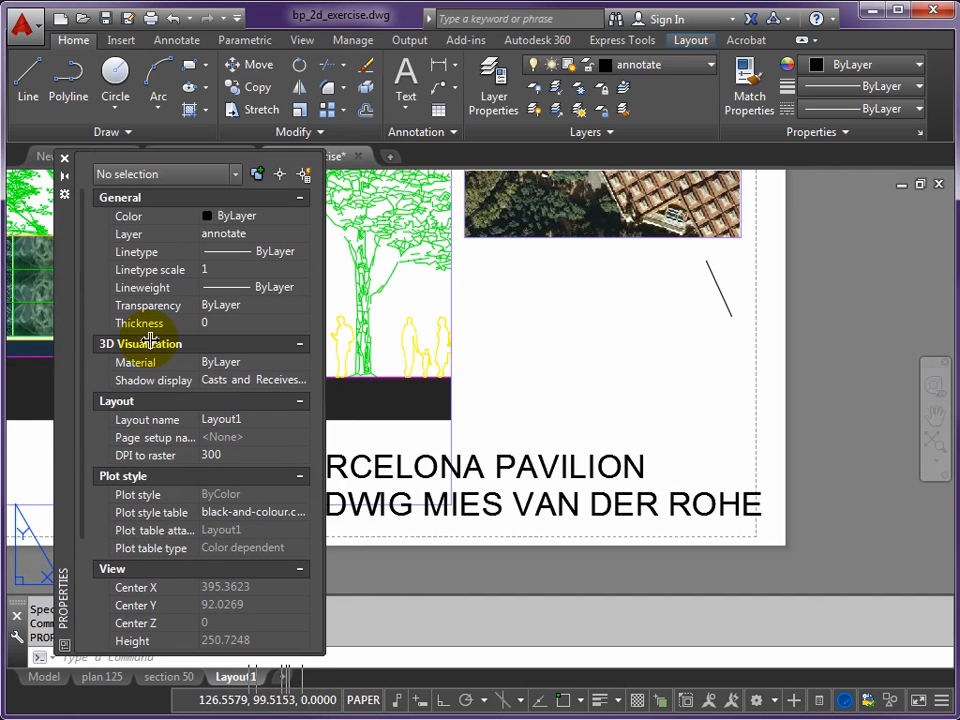
left_click(540, 510)
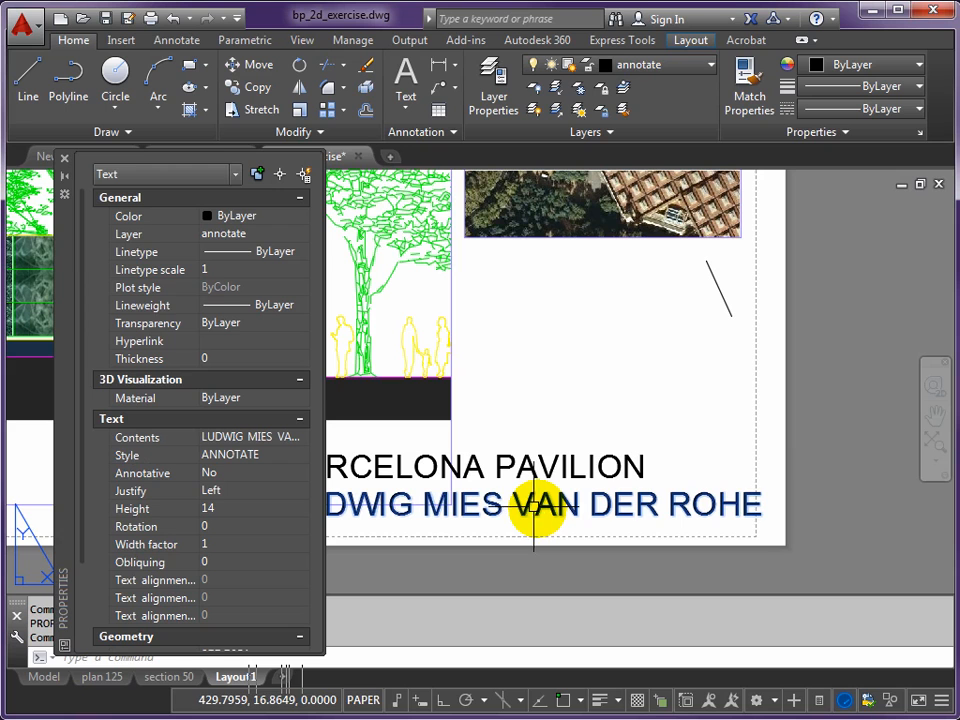
left_click(203, 509)
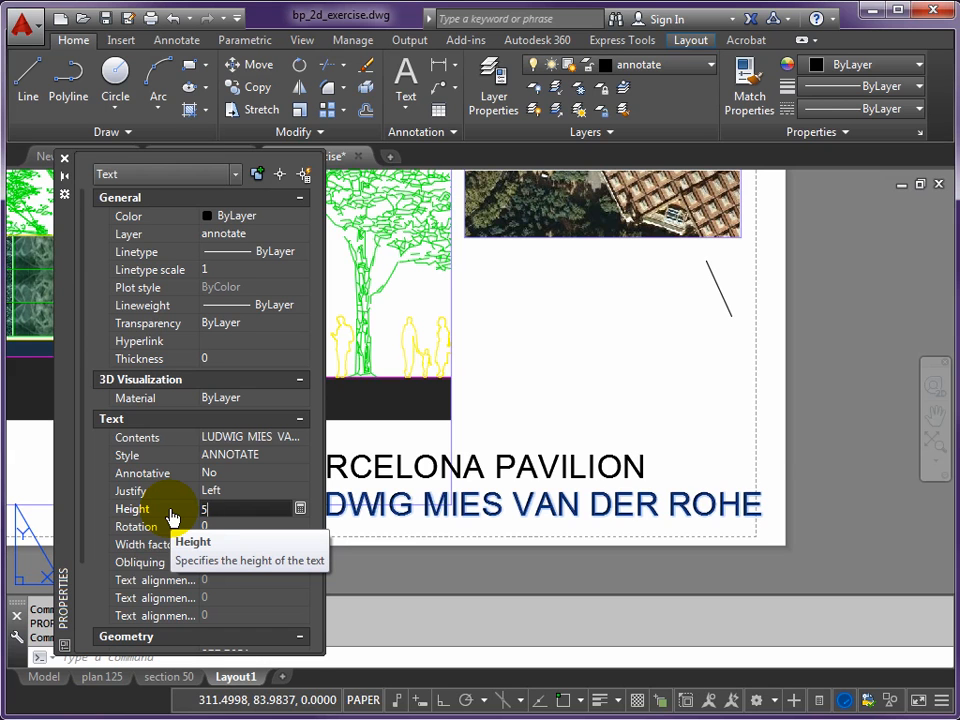
type("5")
key("Tab")
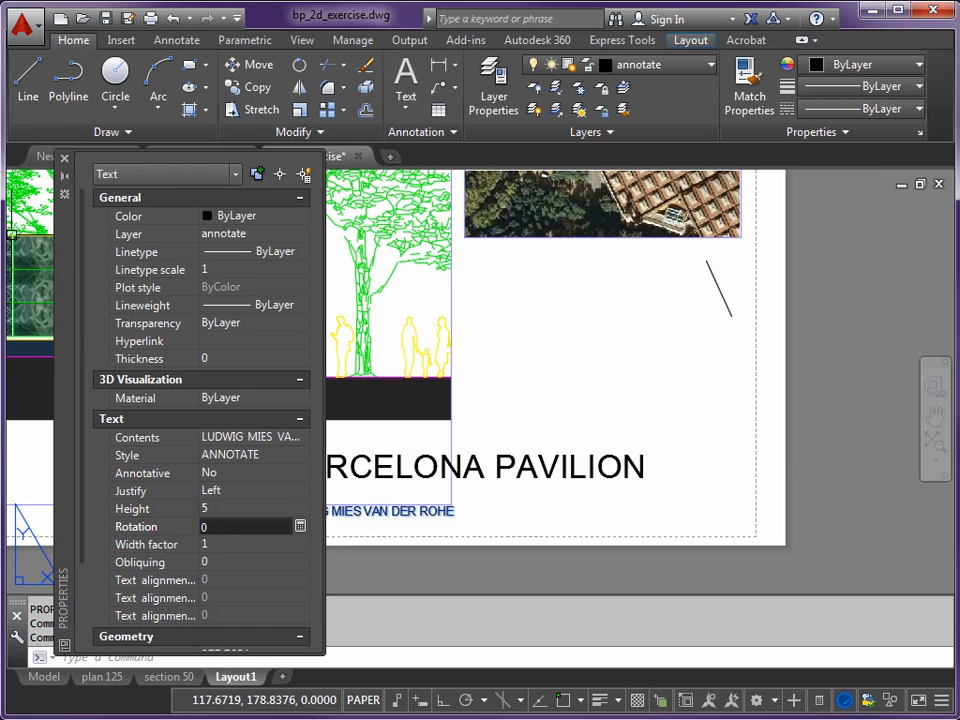
left_click(64, 158)
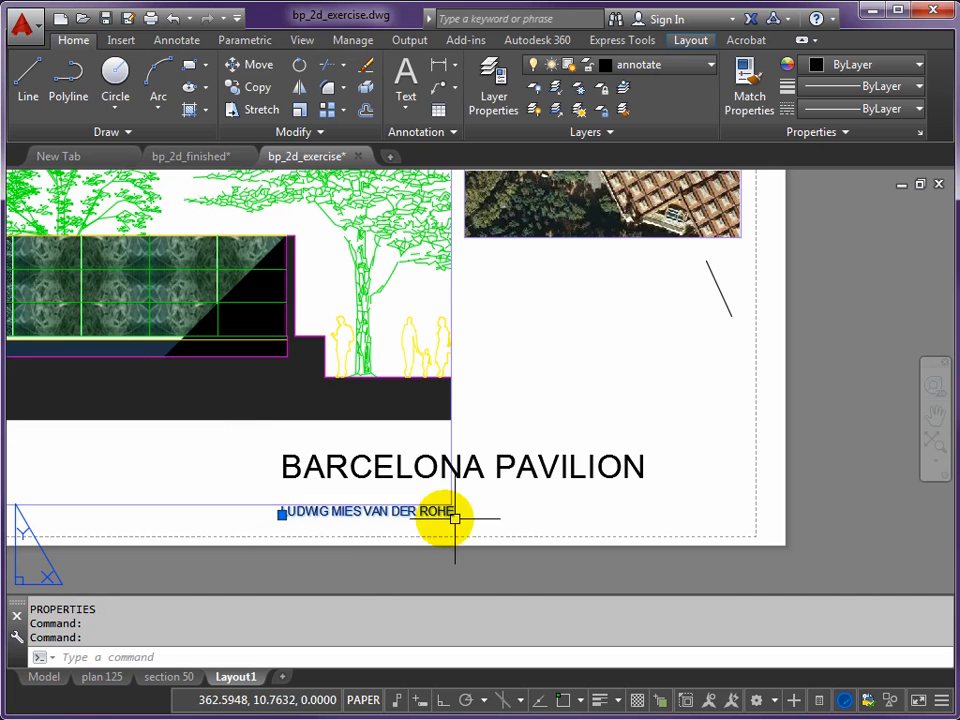
key("Escape")
- Move the architect's name straight up with Ortho on so it sits close beneath the BARCELONA PAVILION title
type("m")
key("Return")
left_click(350, 513)
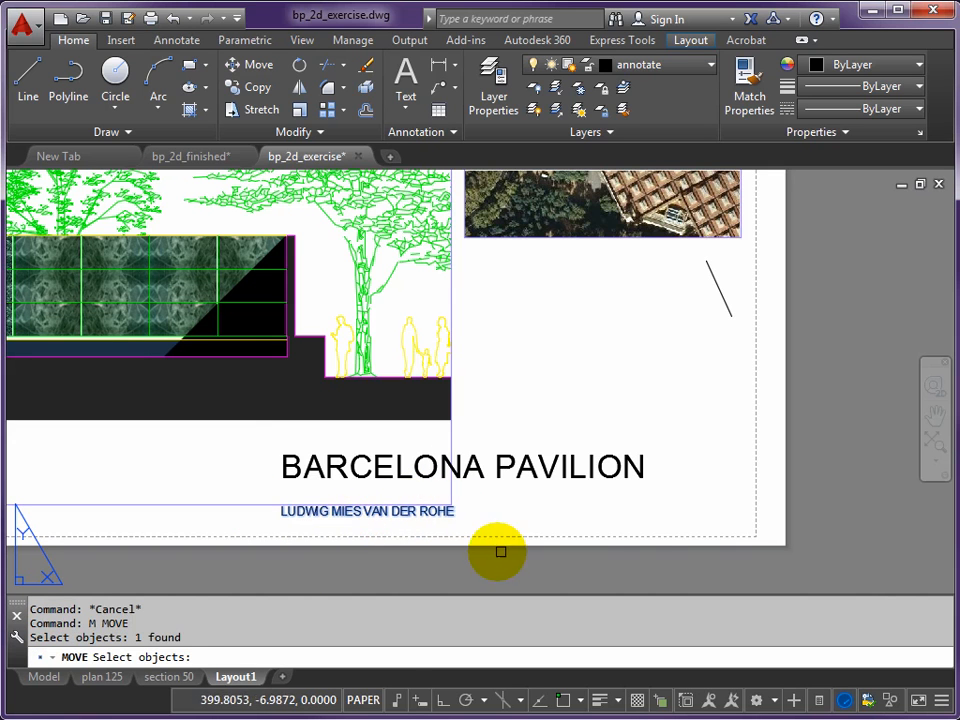
key("Return")
left_click(825, 569)
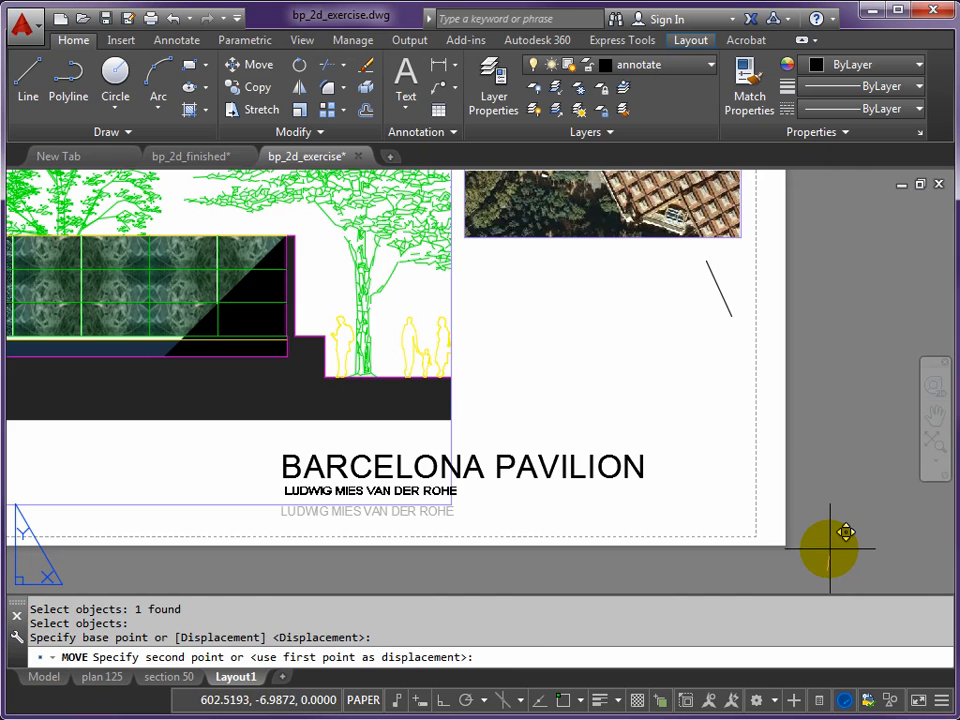
key("F8")
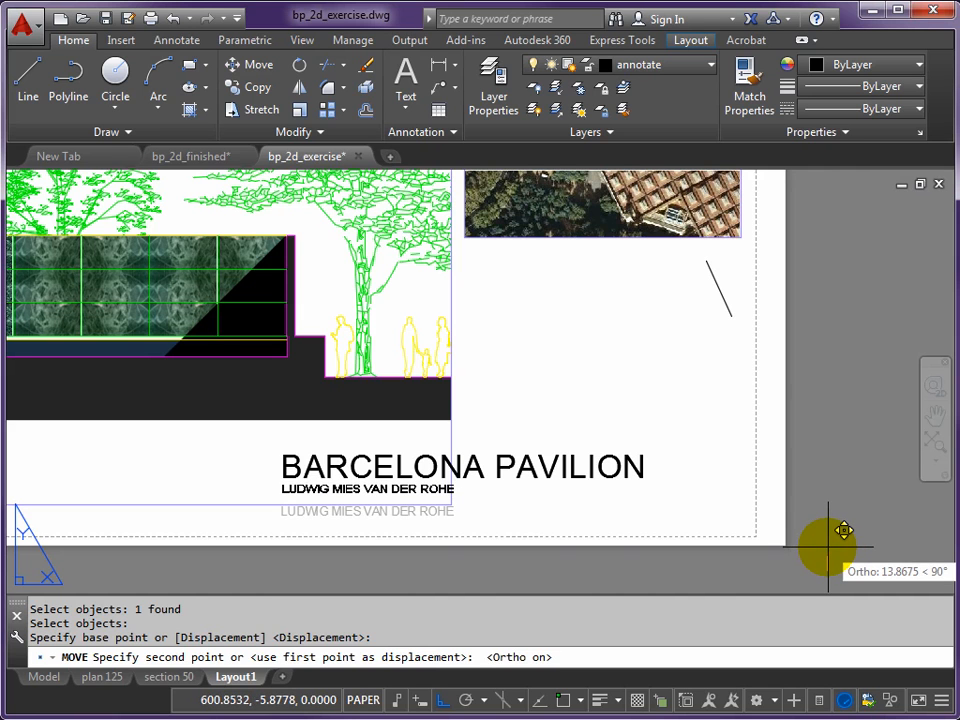
left_click(829, 550)
- Move both title lines together with Ortho off so the title ends in line with the aerial viewport's right edge
key("Return")
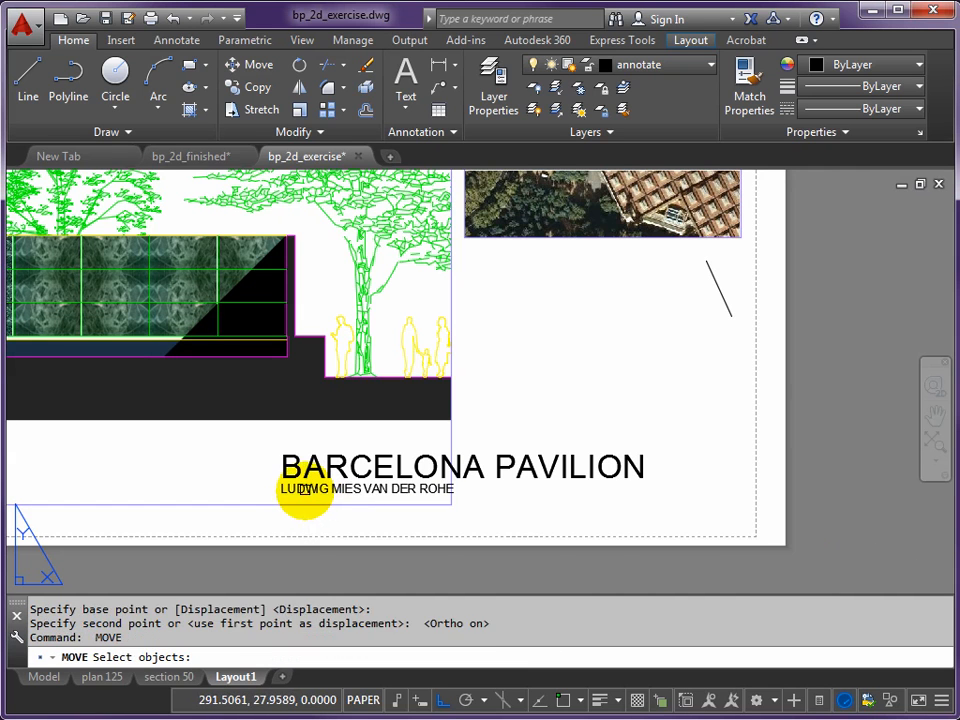
left_click(305, 489)
left_click(290, 467)
key("Return")
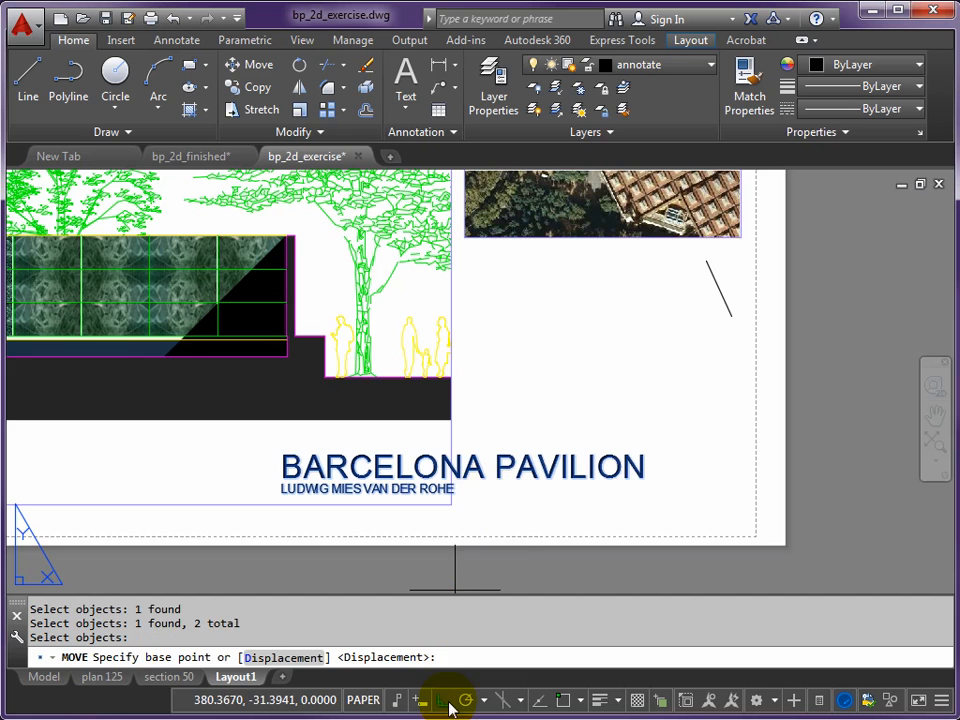
left_click(441, 701)
left_click(423, 428)
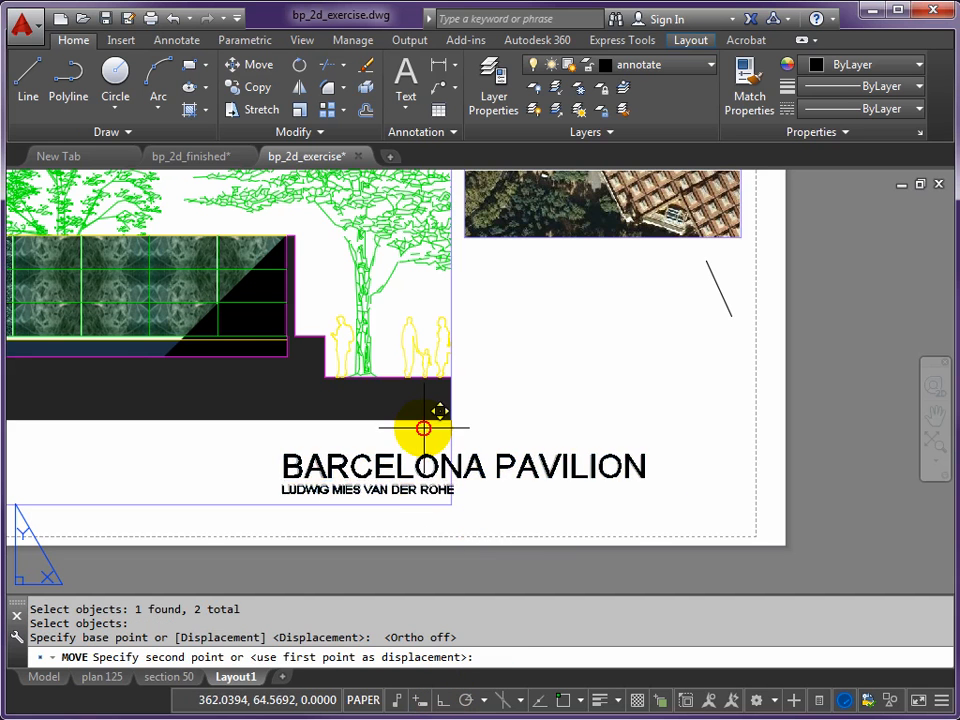
left_click(535, 440)
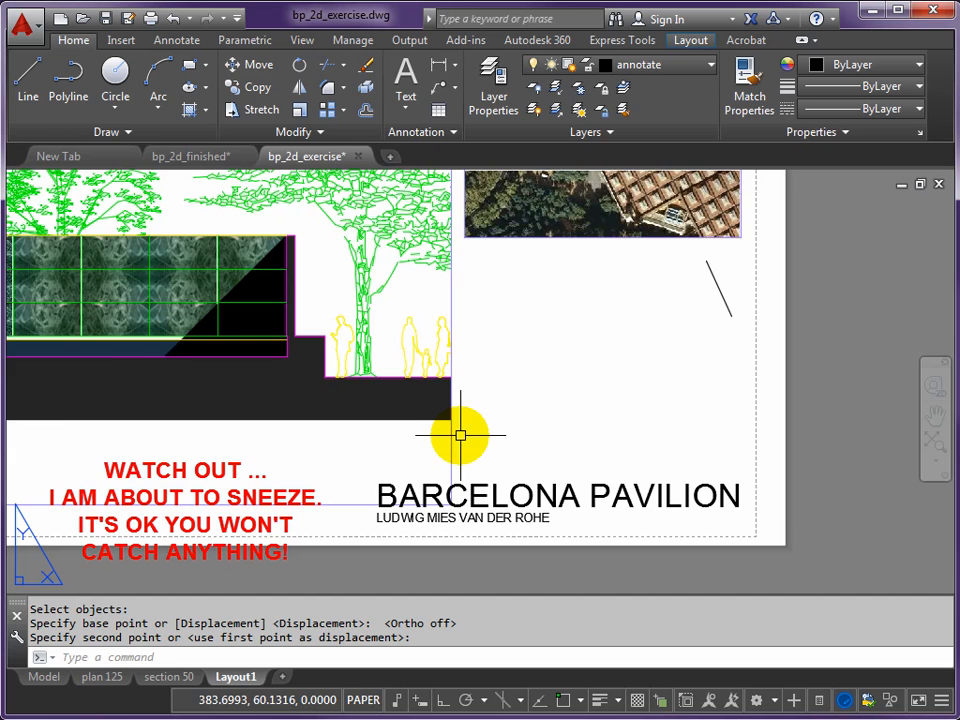
- Add a 10 mm high, unrotated label below the left end of the section reading SECTION XX' with SCALE 1:50 beneath it
scroll(460, 435, "down", 2)
middle_click_drag(379, 389, 478, 443)
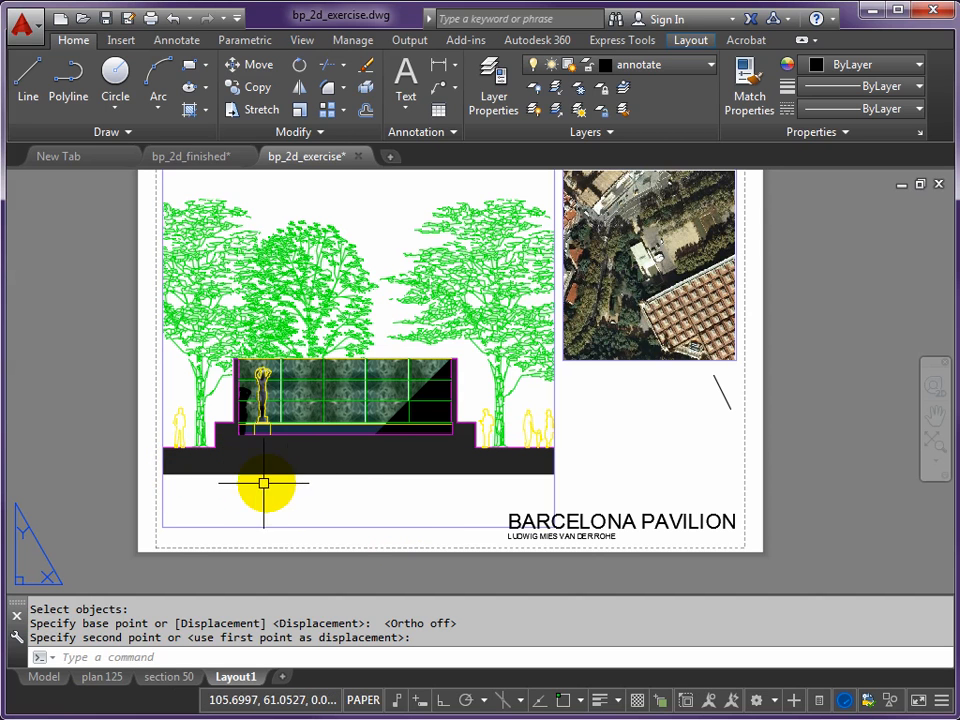
type("DT")
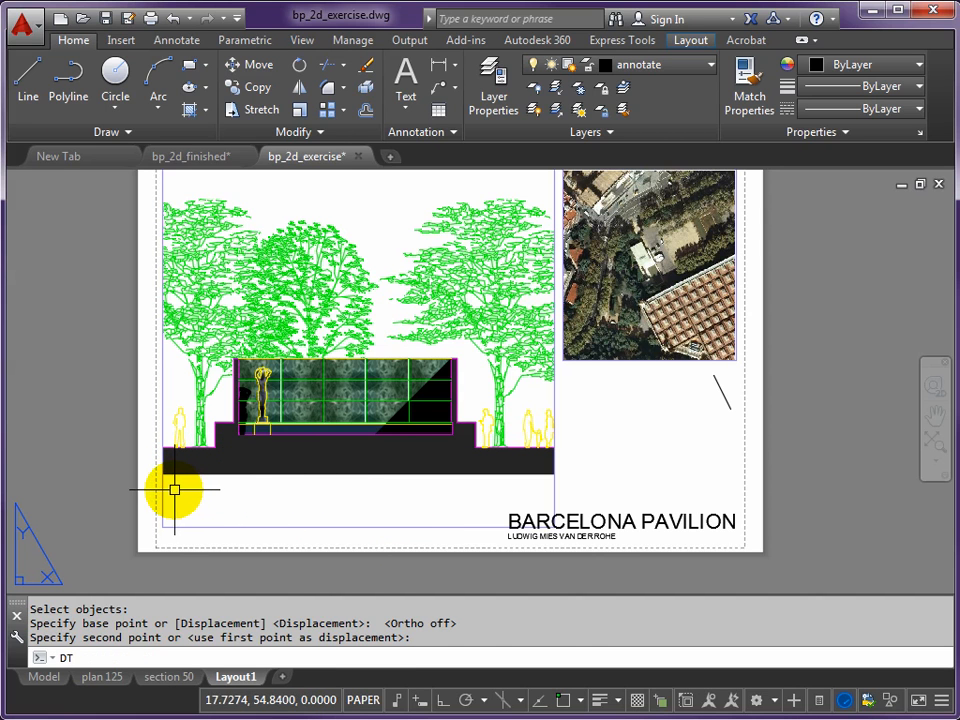
key("Return")
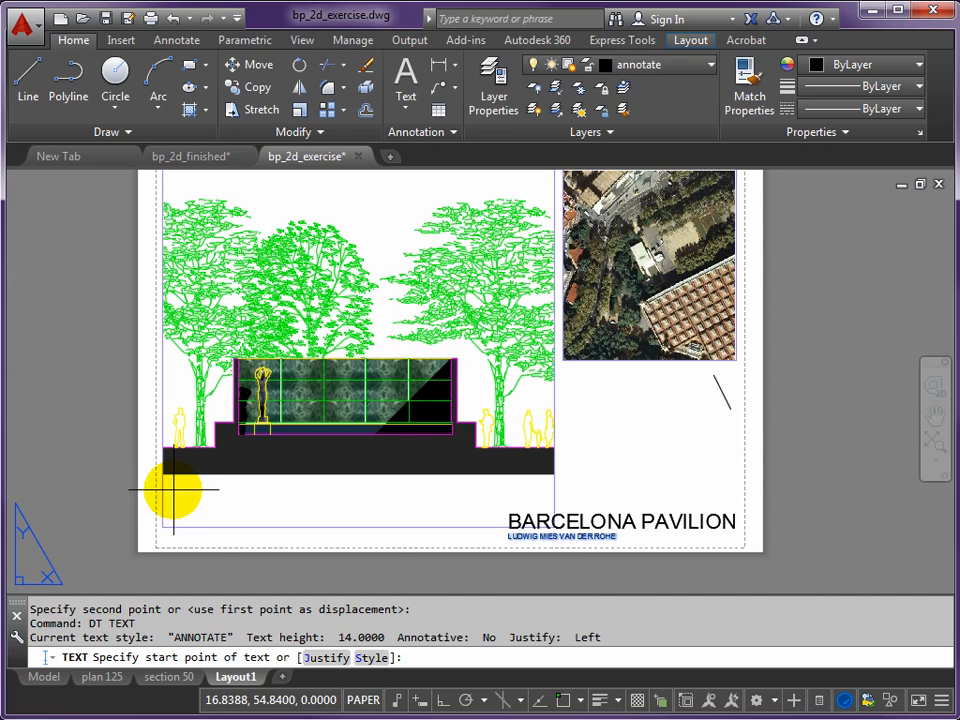
left_click(168, 490)
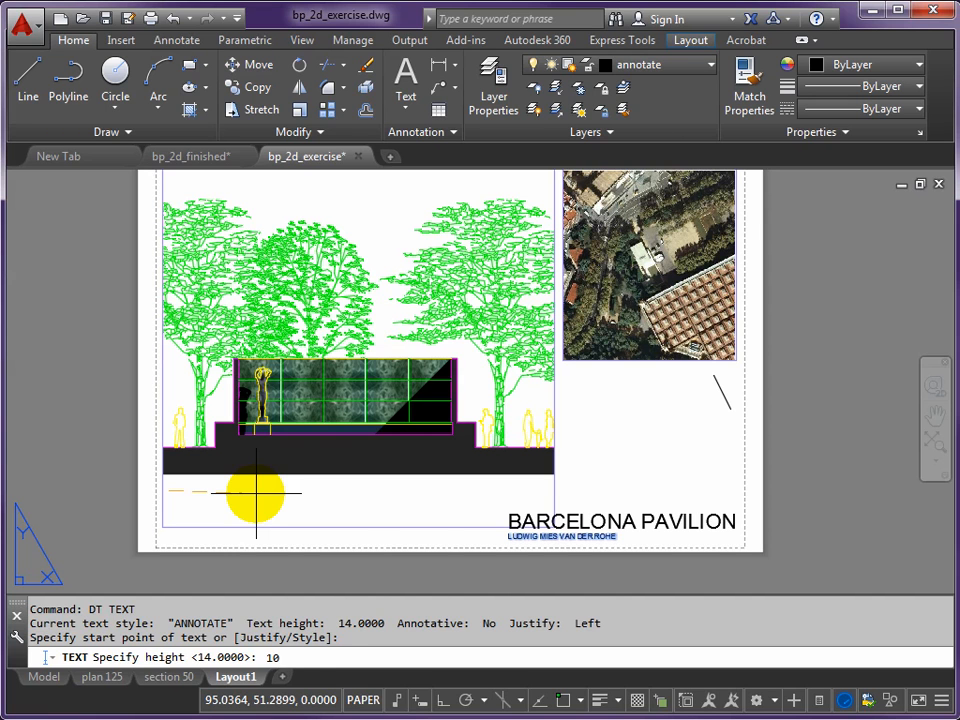
key("Return")
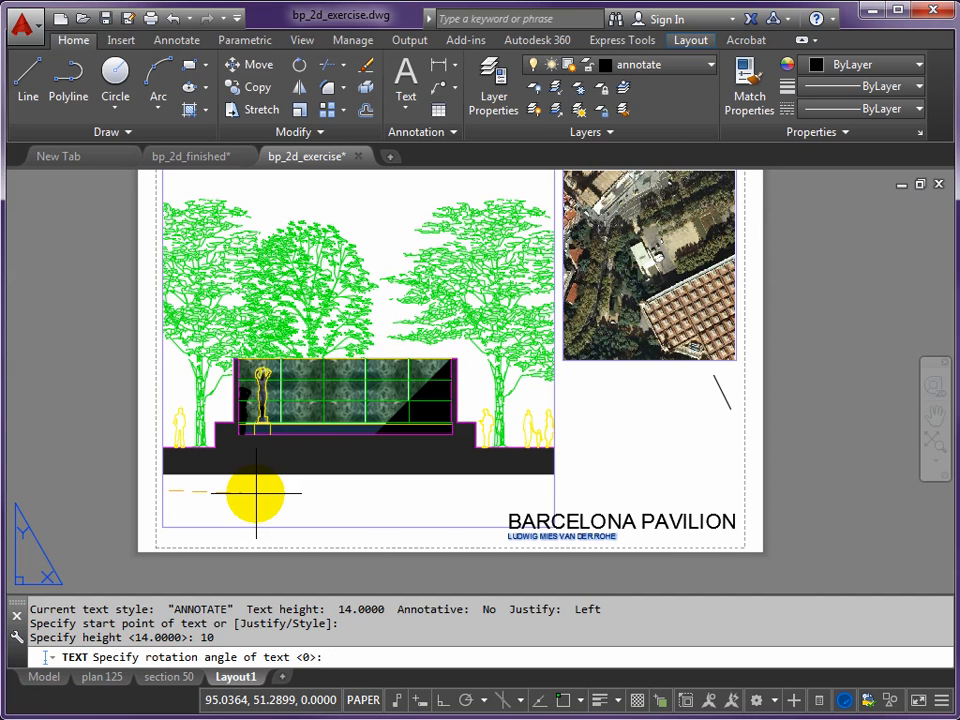
key("Return")
type("SECTION XX")
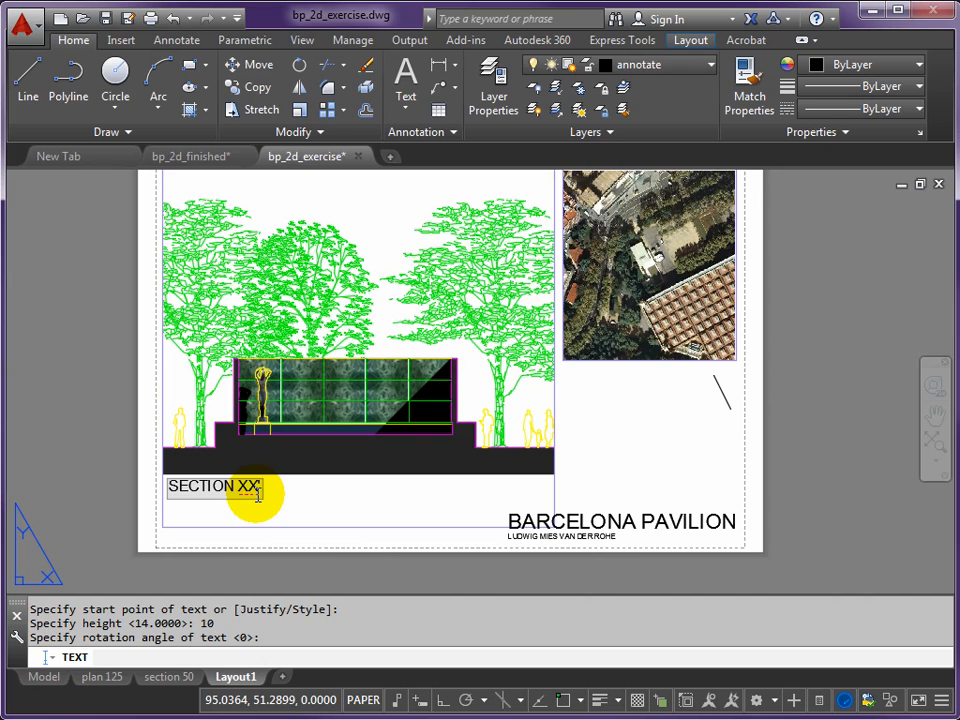
key("Return")
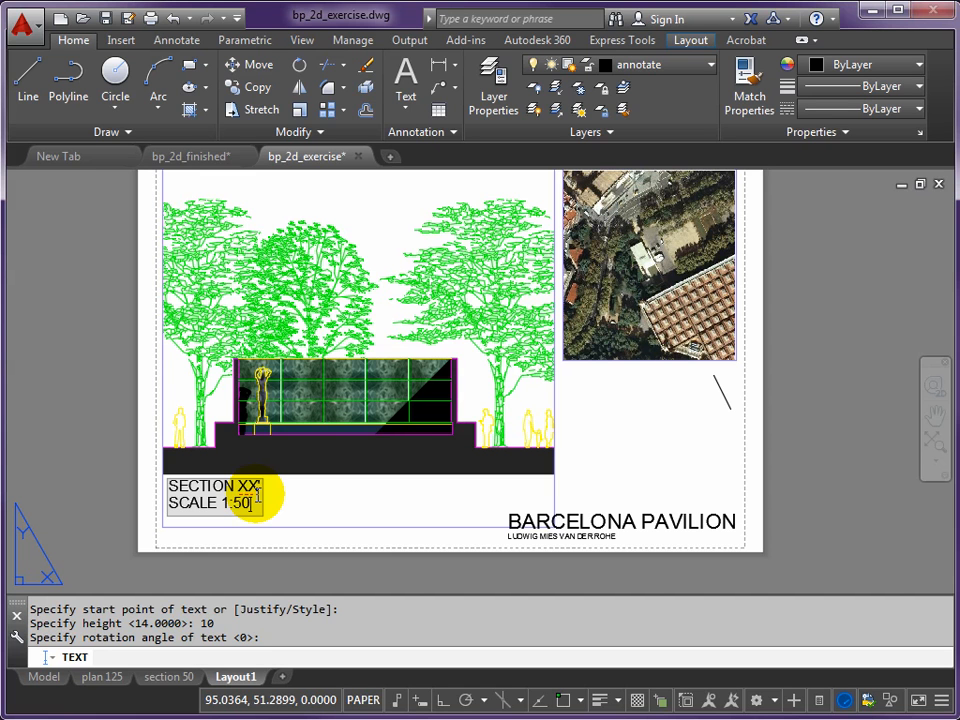
key("Return")
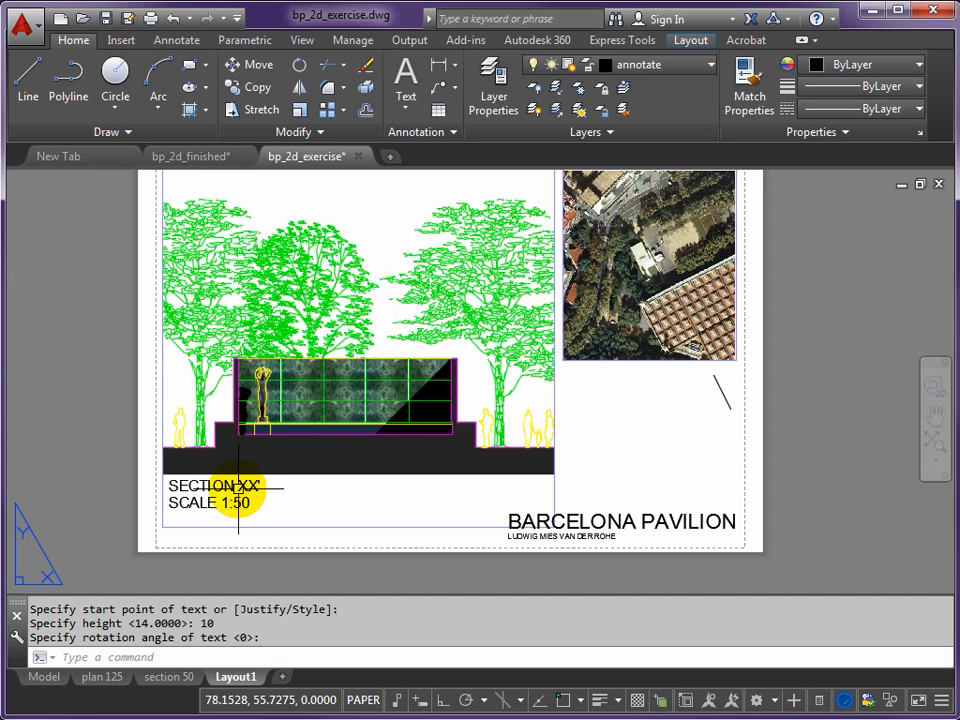
middle_click_drag(208, 503, 433, 519)
scroll(458, 540, "up", 4)
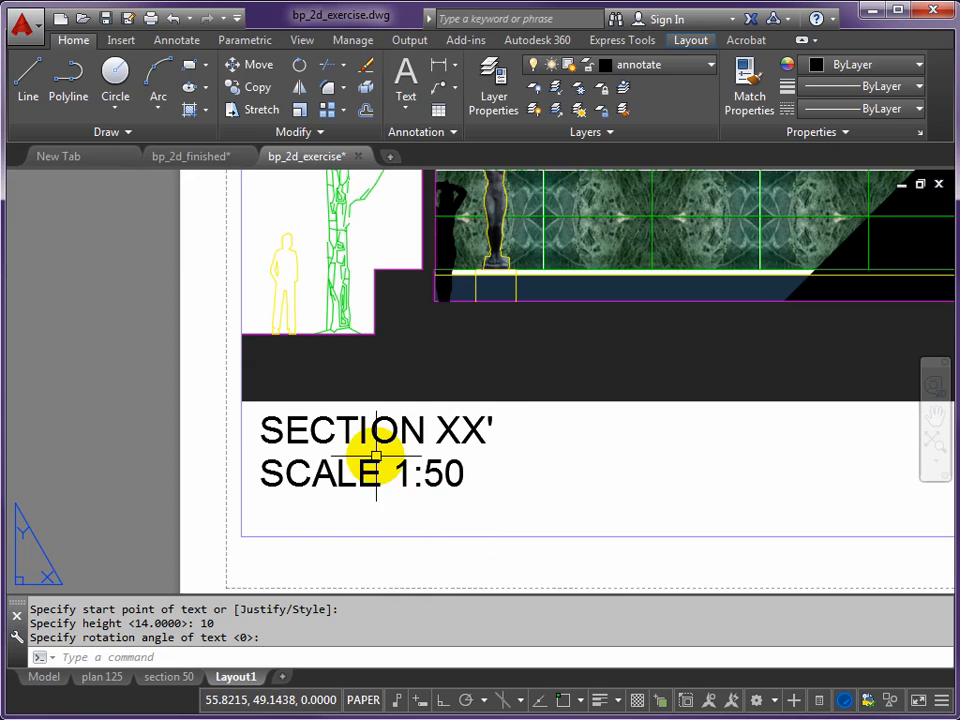
scroll(363, 468, "down", 4)
middle_click_drag(526, 493, 440, 480)
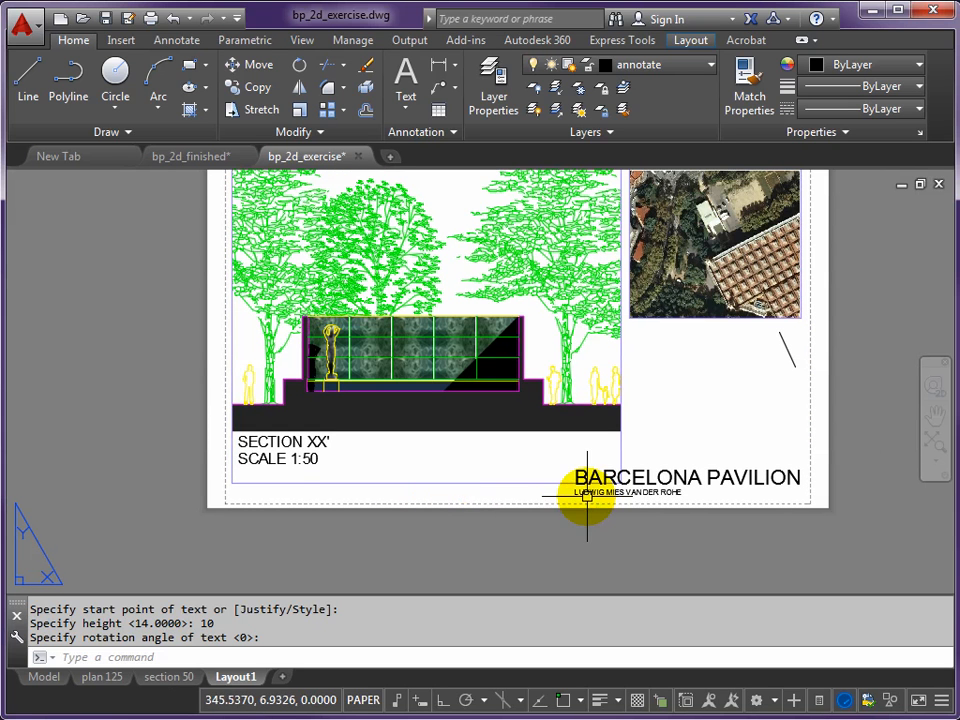
- Match the properties of the SCALE 1:50 line to the small architect's name line below the BARCELONA PAVILION title
left_click(747, 93)
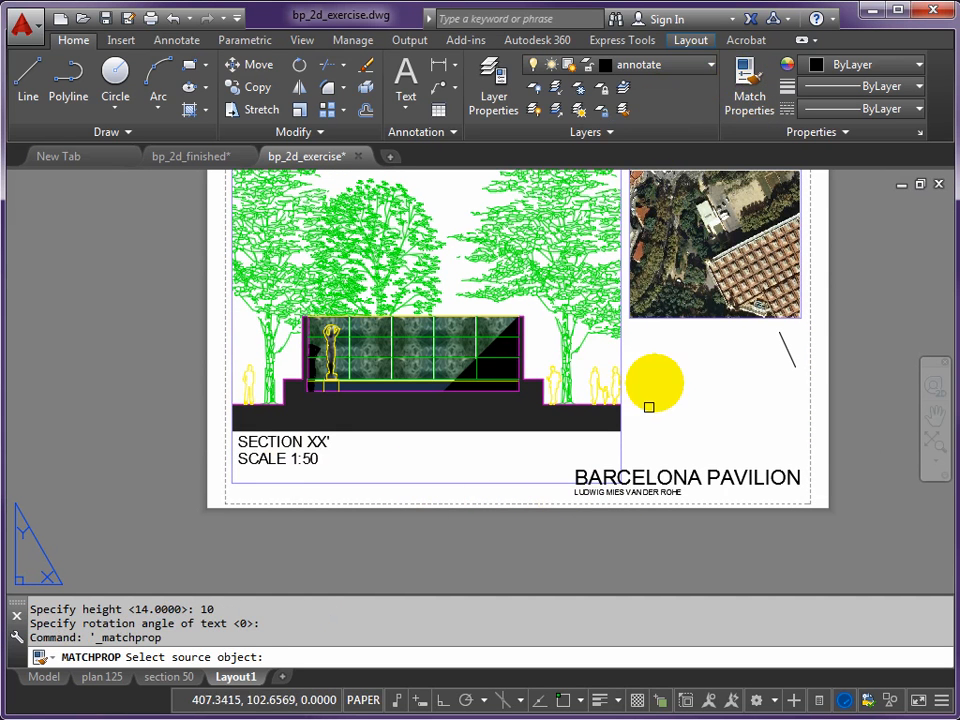
left_click(597, 493)
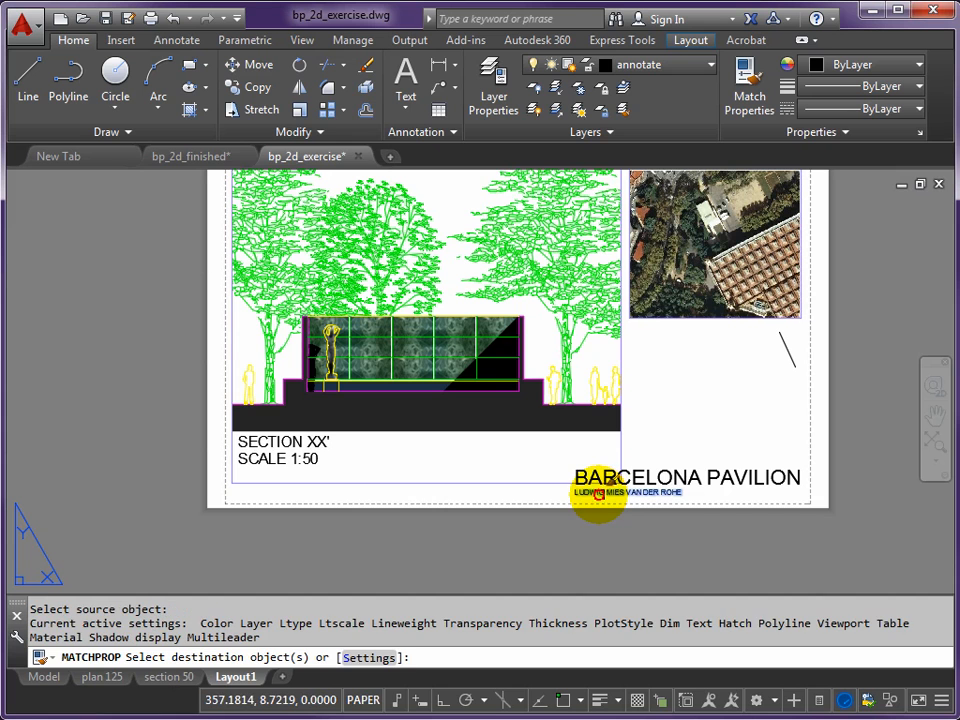
left_click(287, 459)
key("Escape")
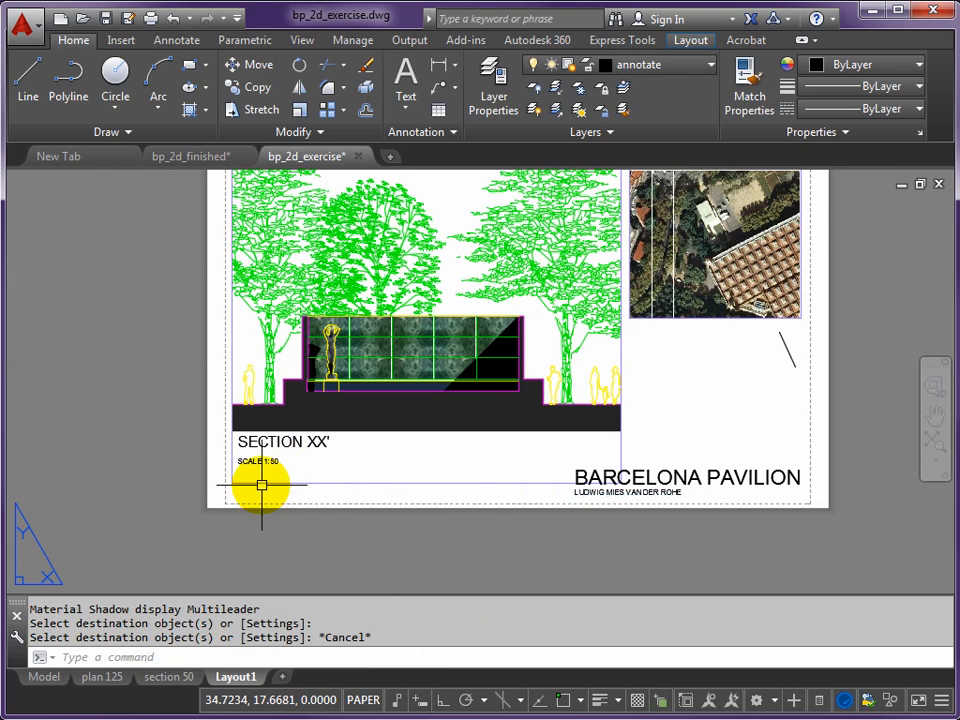
- Move the SCALE 1:50 line straight up with Ortho on so it sits close beneath SECTION XX'
scroll(253, 462, "up", 5)
type("m")
key("Return")
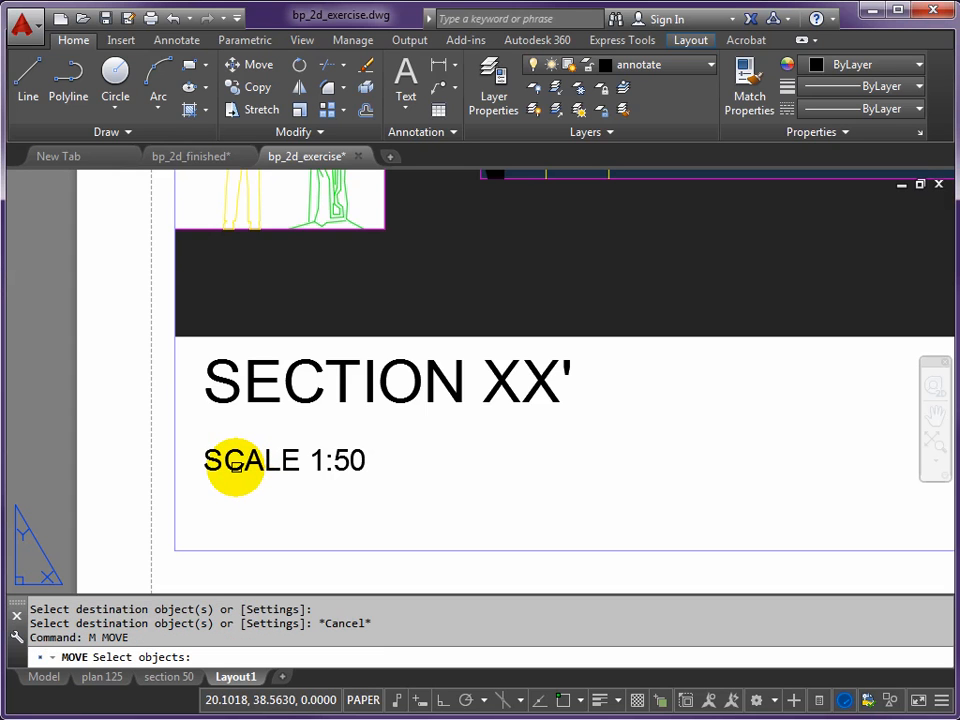
left_click(233, 465)
key("Return")
left_click(446, 705)
left_click(405, 515)
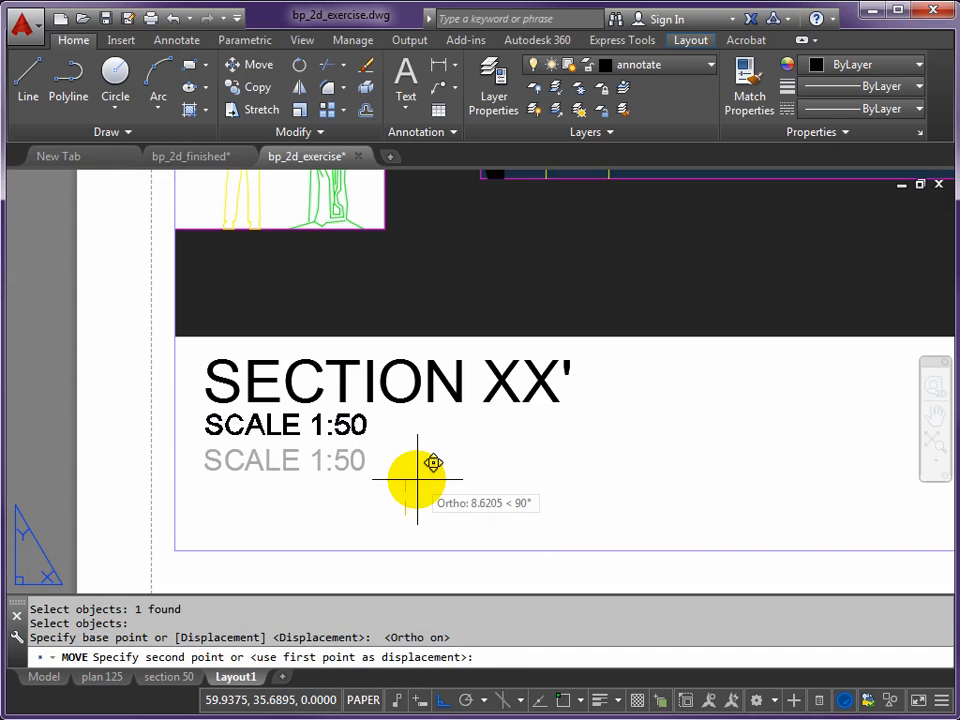
left_click(418, 478)
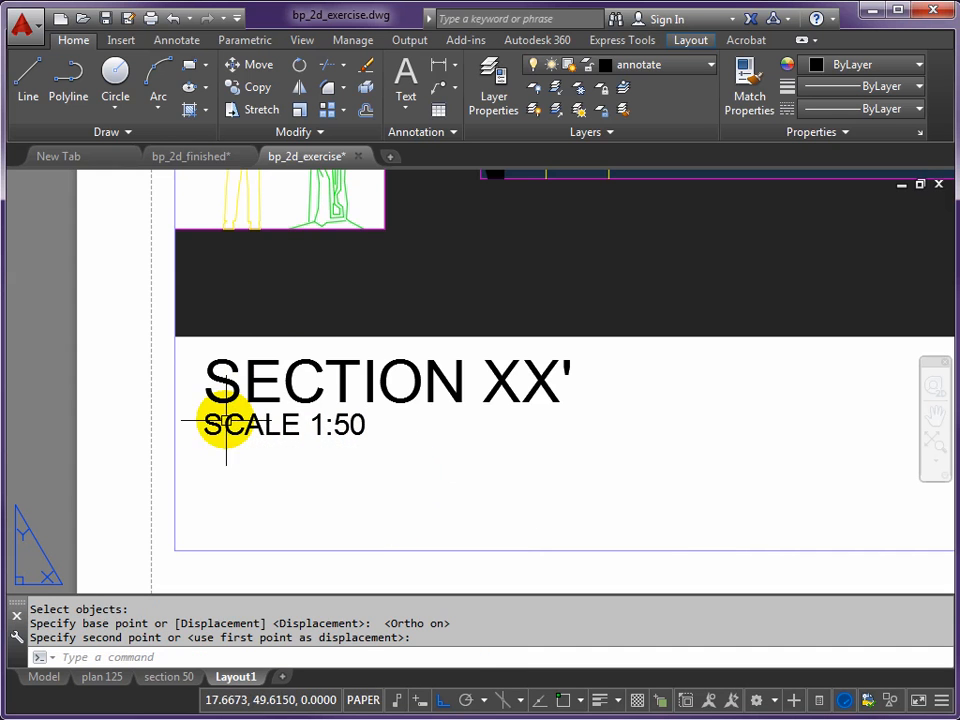
scroll(226, 424, "down", 6)
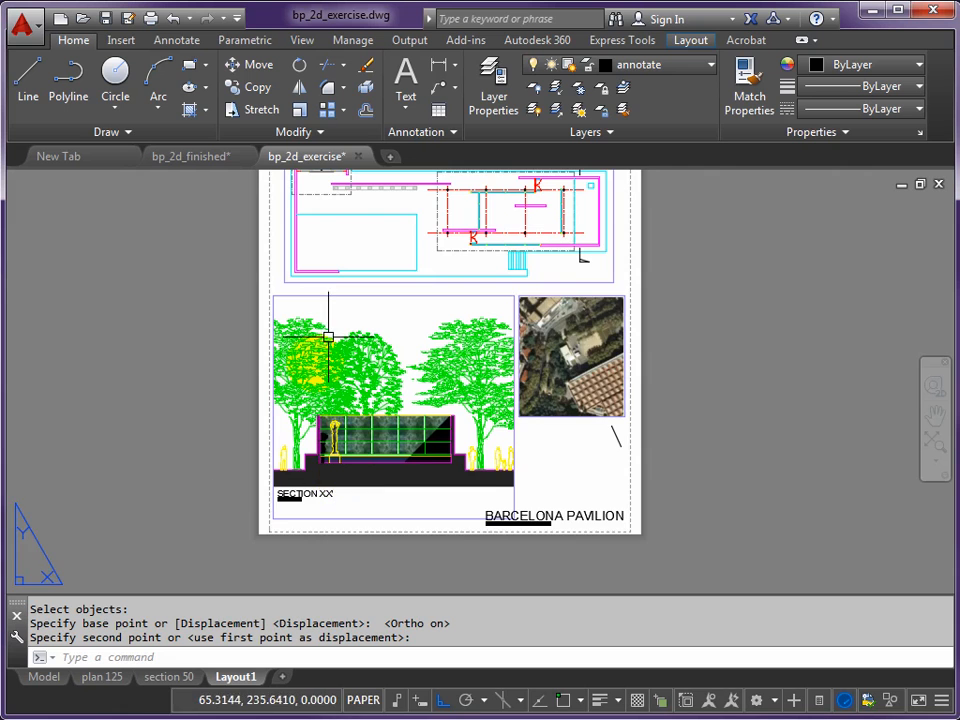
- Copy both lines of the section label with Ortho off to just below the aerial viewport, aligned with its left edge
scroll(290, 530, "up", 3)
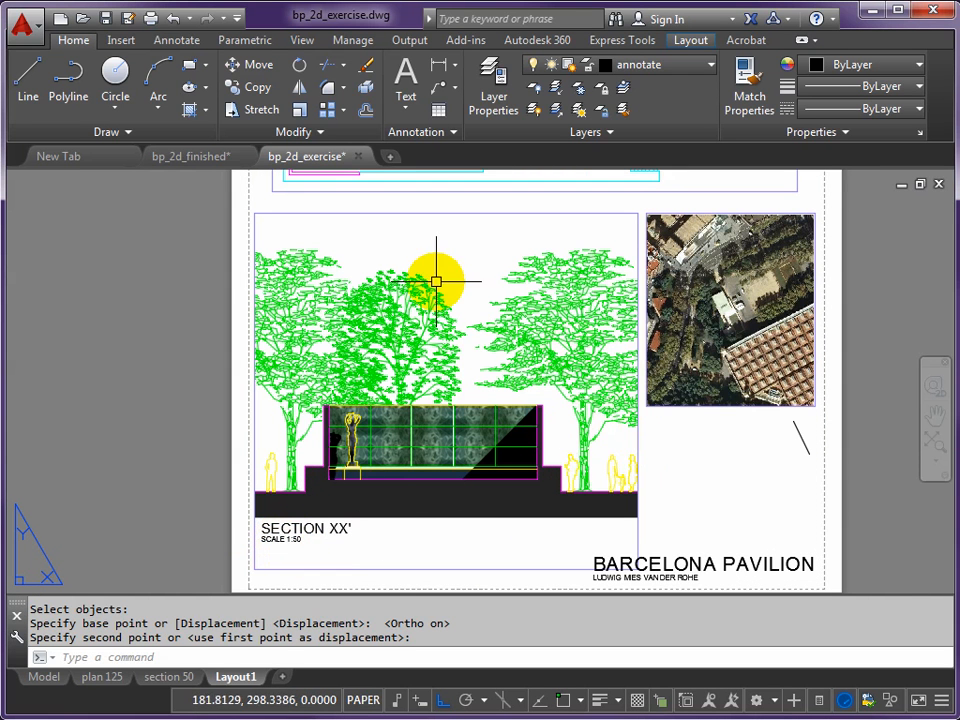
left_click(441, 702)
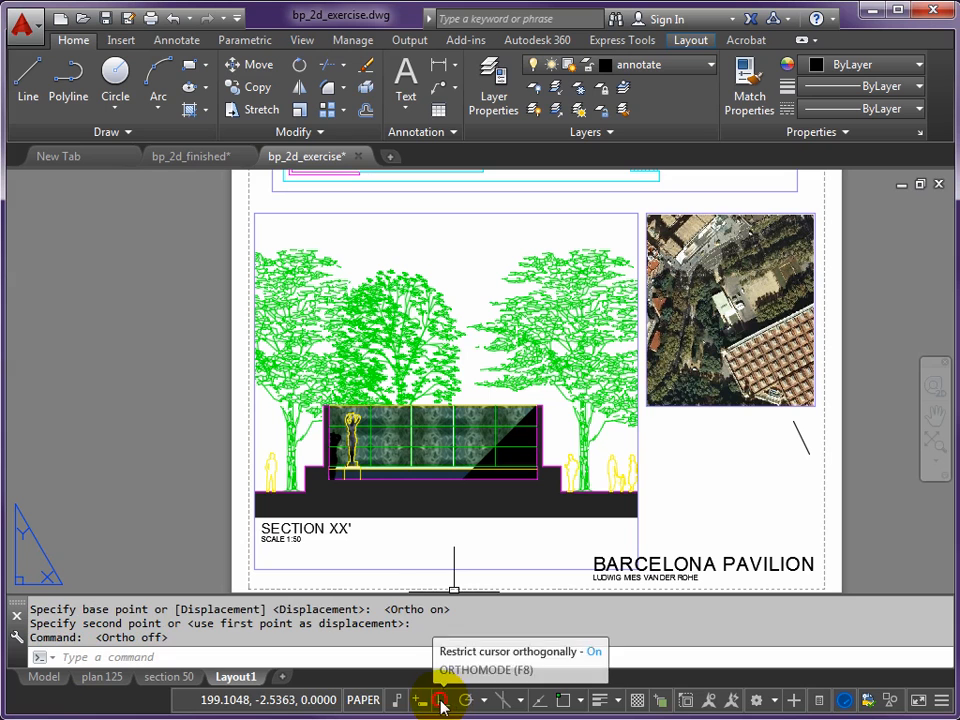
type("CP")
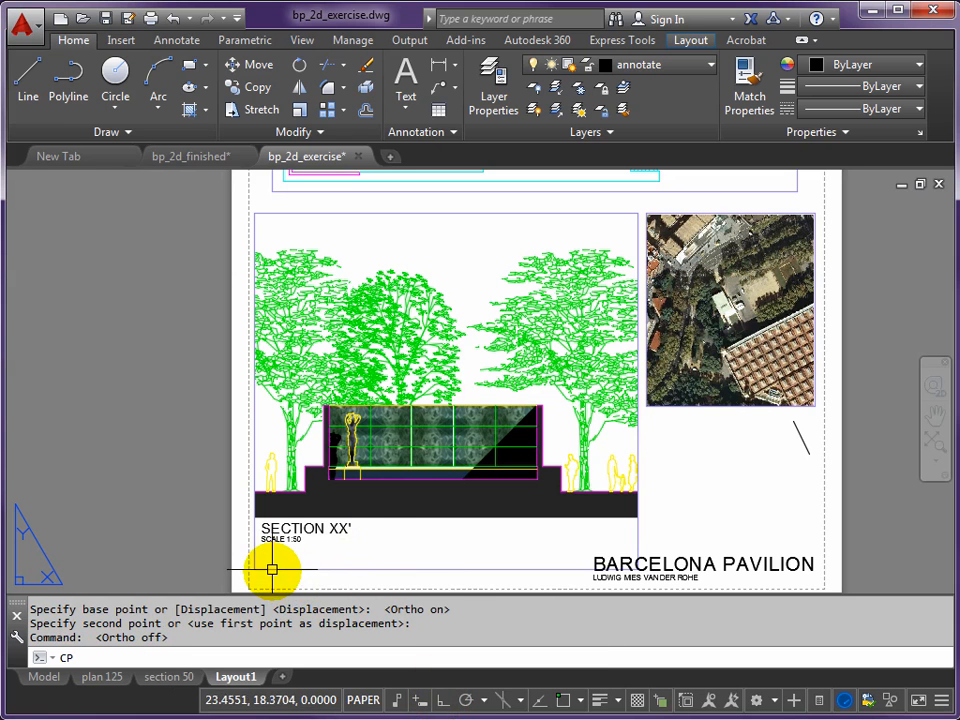
key("Return")
left_click(271, 540)
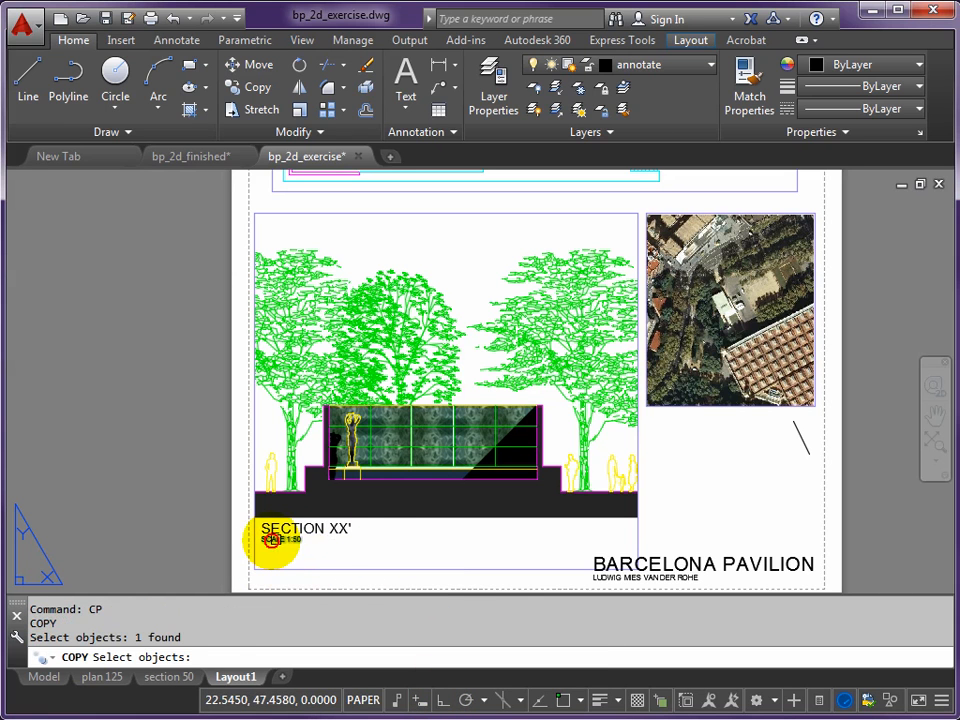
left_click(285, 528)
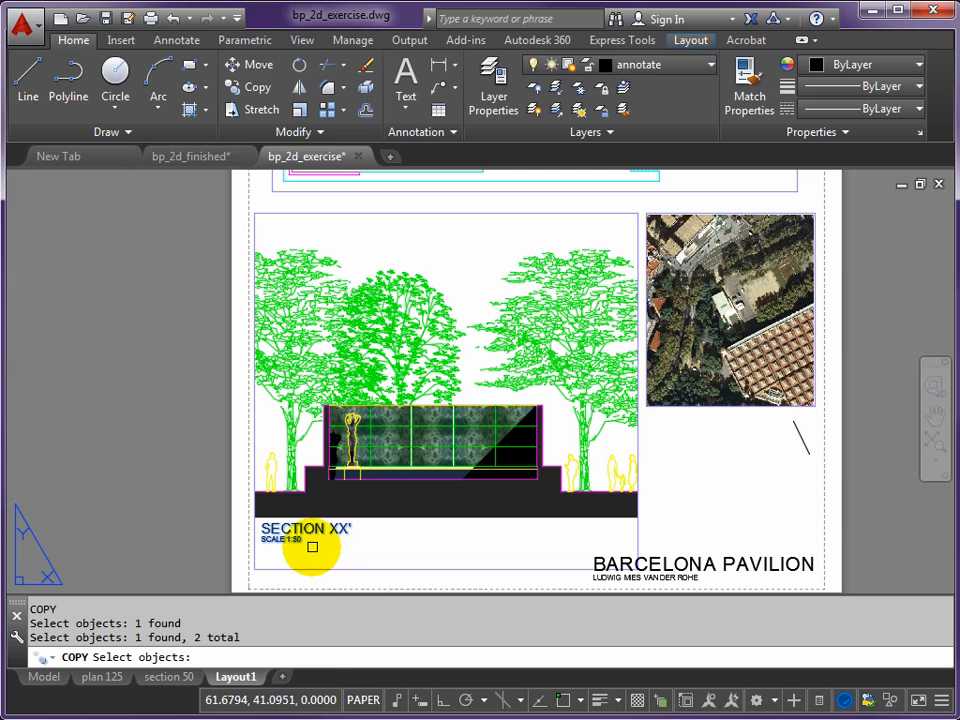
key("Return")
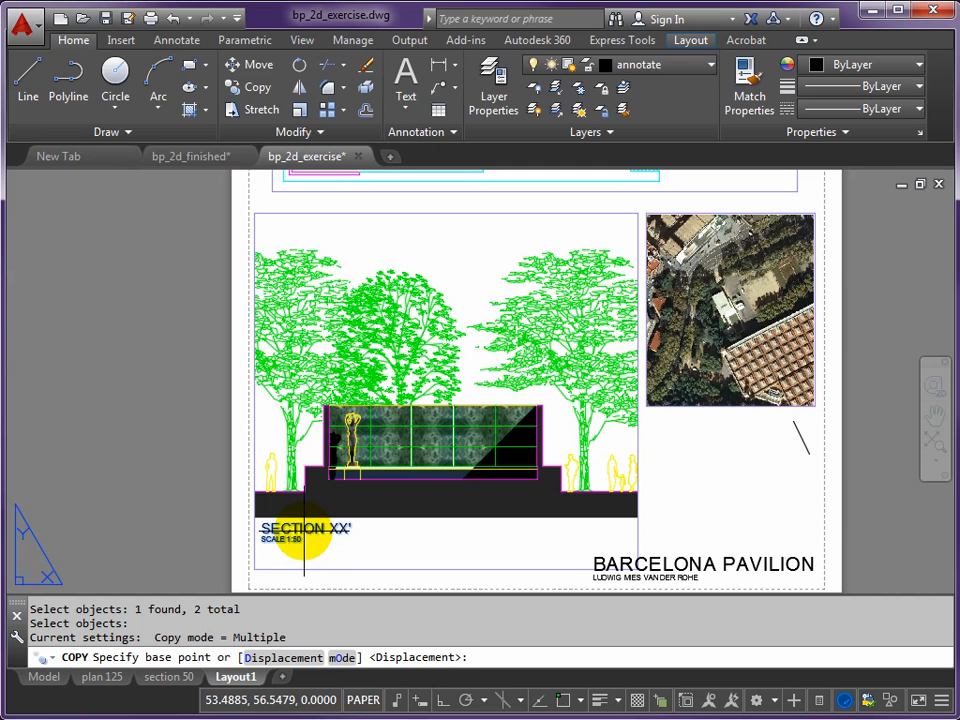
left_click(304, 535)
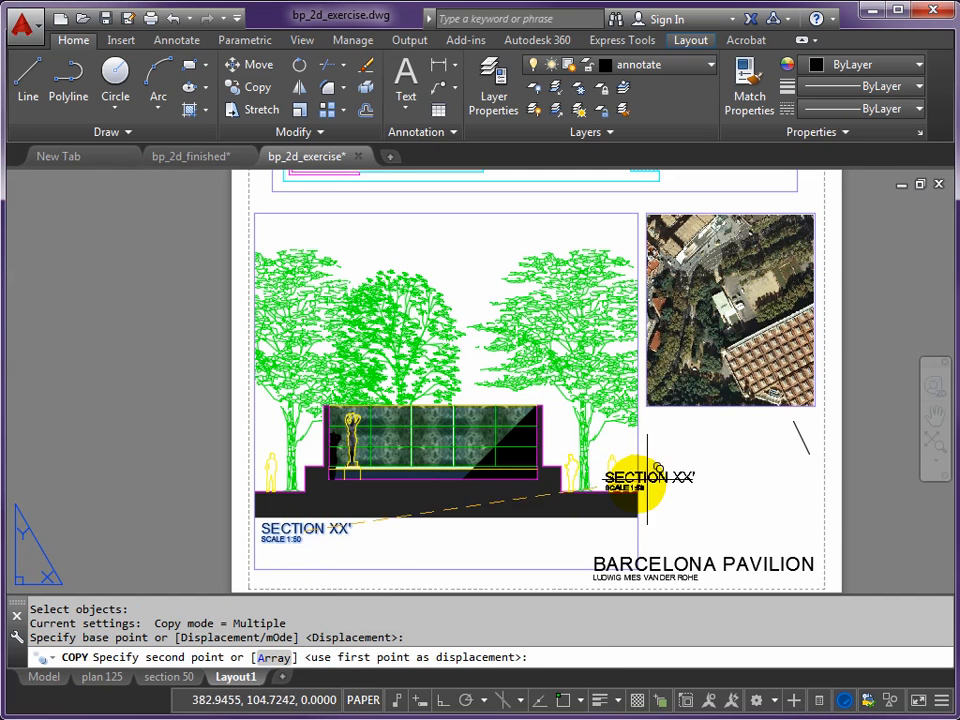
scroll(683, 420, "up", 3)
scroll(690, 410, "up", 2)
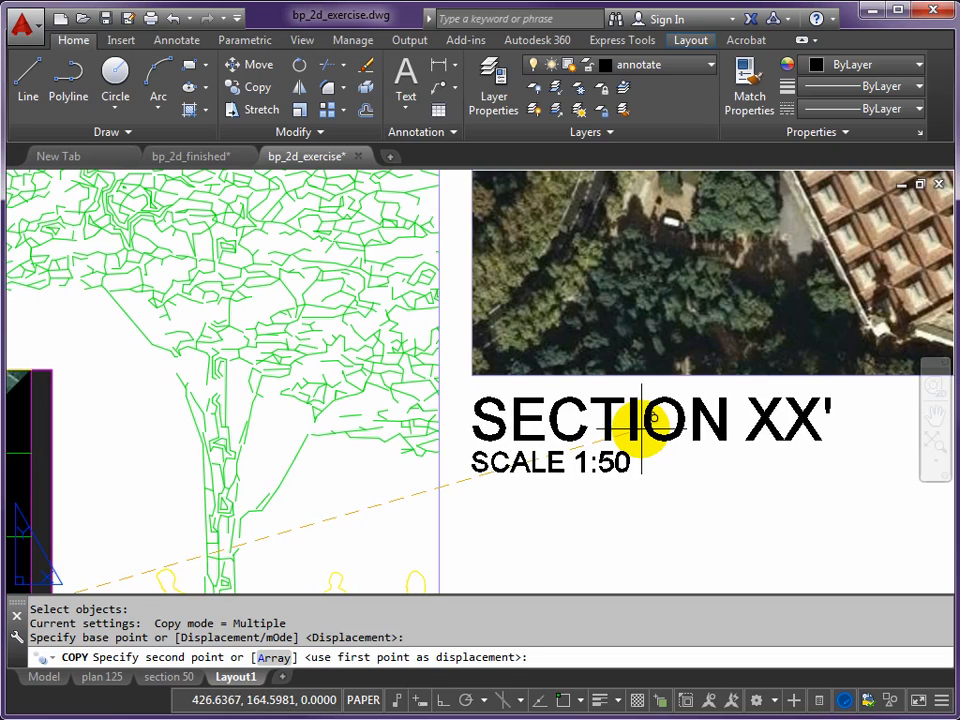
left_click(551, 408)
- Place another copy of the section label just below the plan, in line with its left edge, and end the copying
scroll(413, 336, "down", 5)
scroll(358, 415, "up", 3)
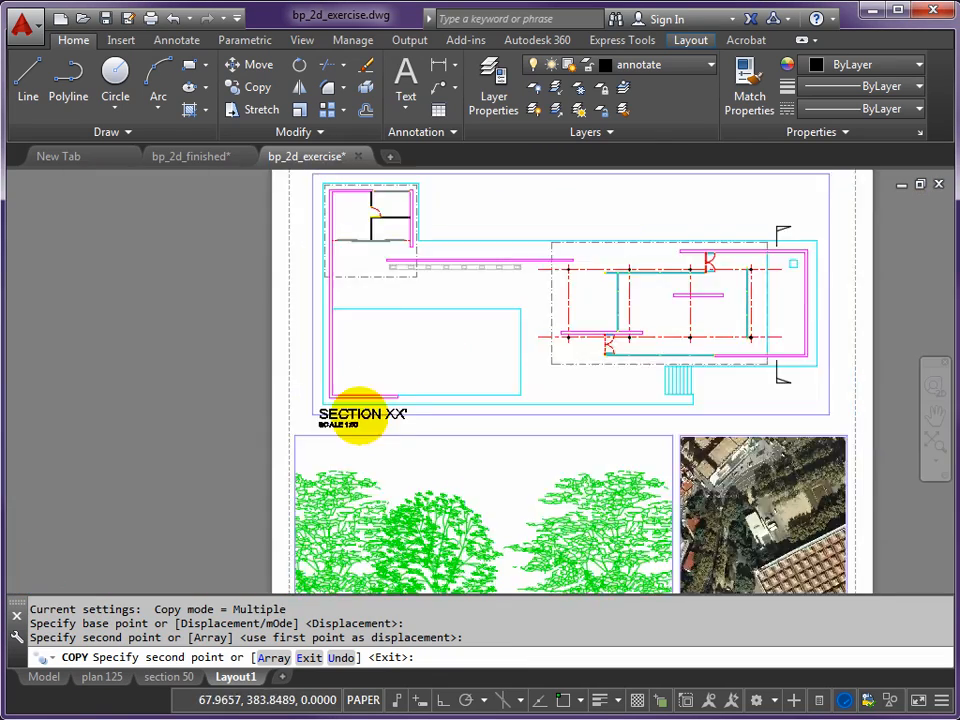
scroll(358, 415, "up", 5)
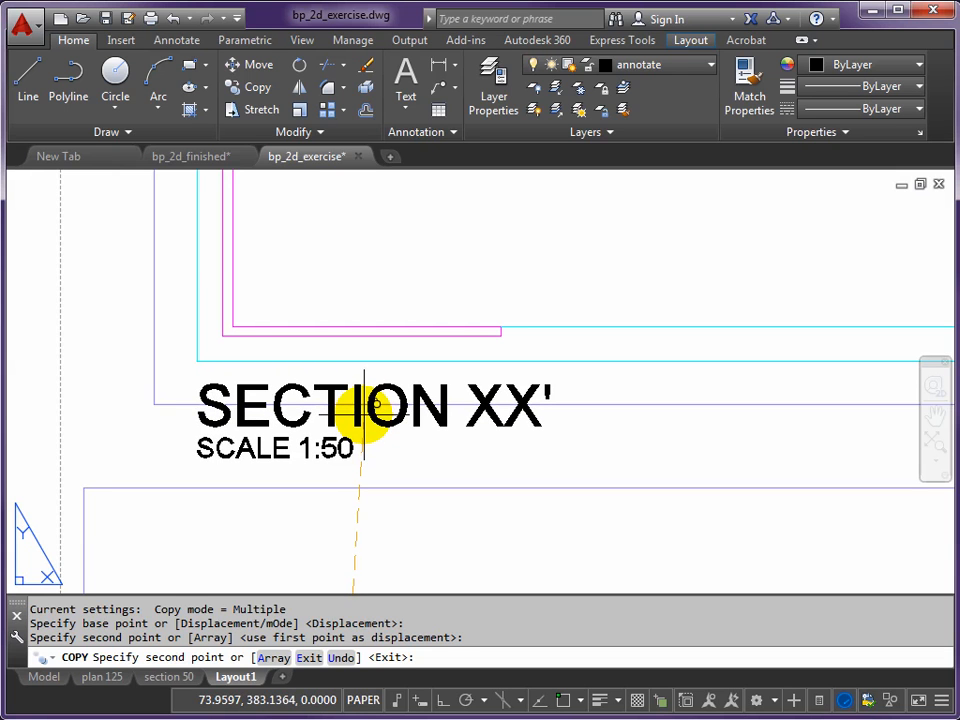
left_click(364, 407)
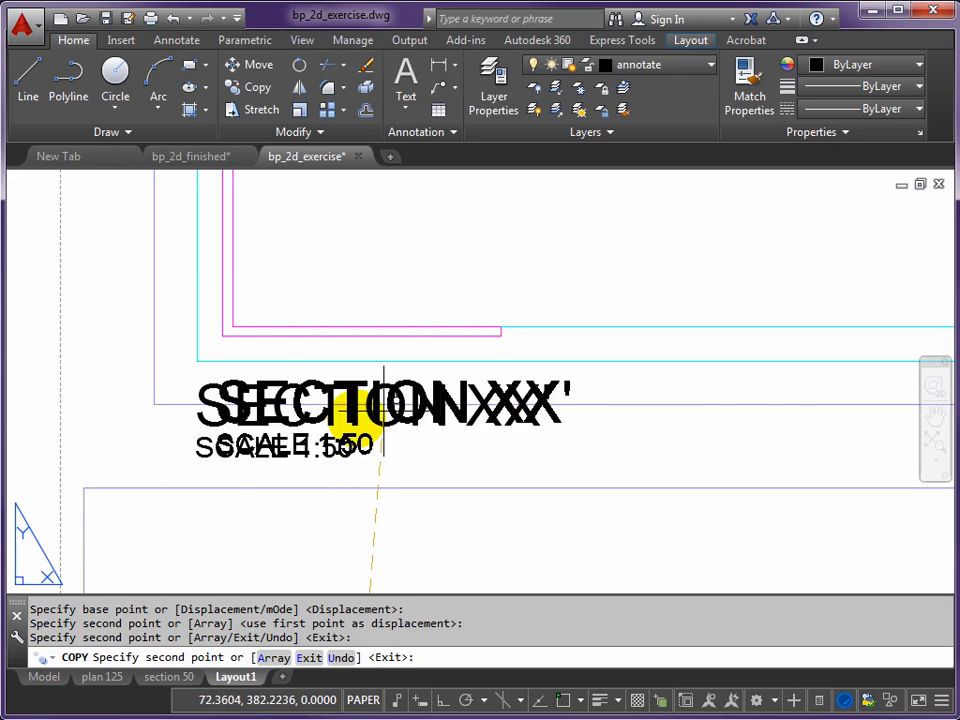
scroll(568, 392, "down", 4)
middle_click_drag(568, 392, 482, 446)
scroll(428, 345, "up", 4)
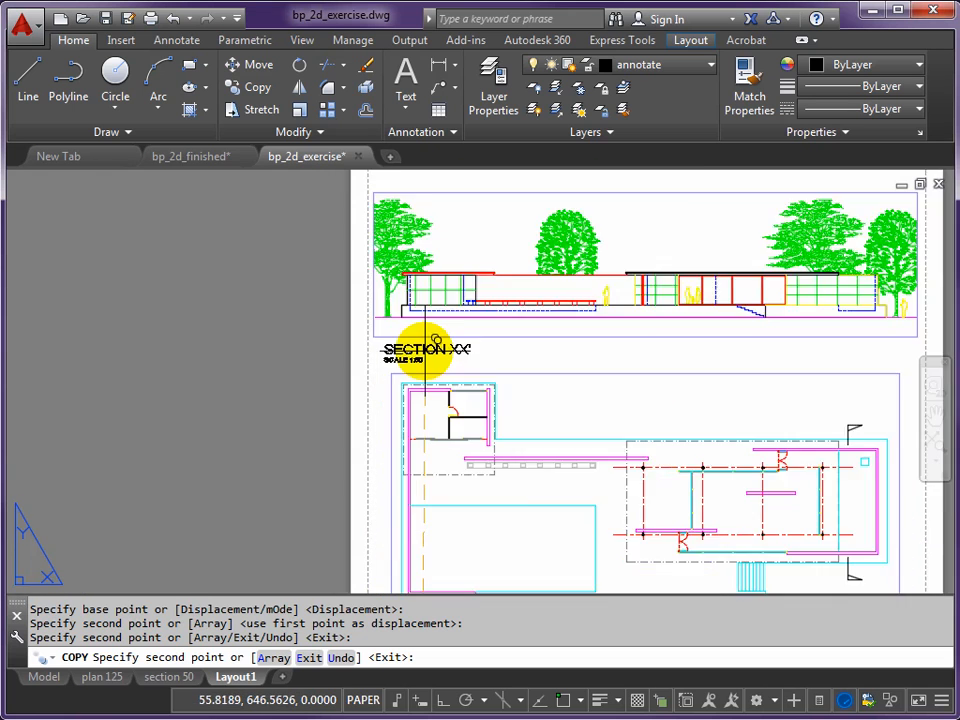
scroll(436, 348, "down", 3)
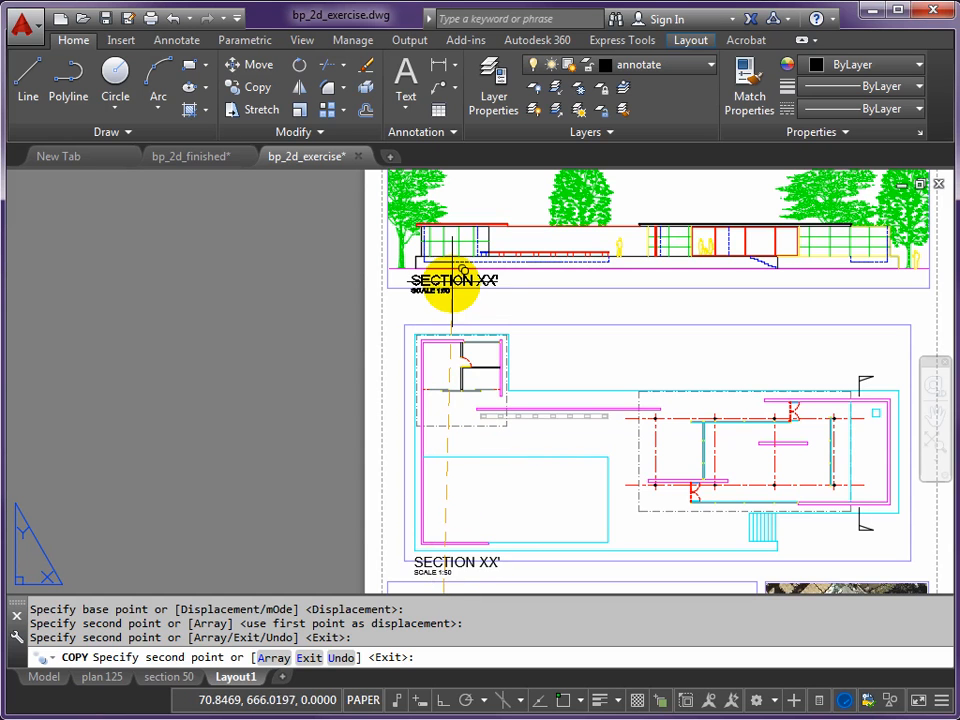
key("Escape")
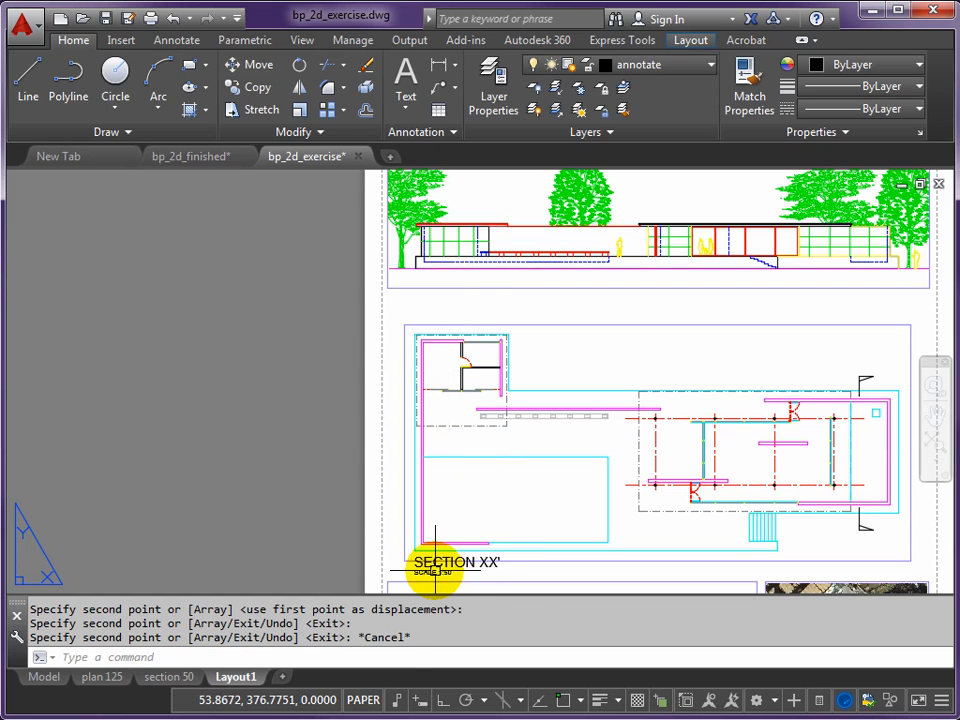
- Copy both label lines under the plan straight up about 284 mm with Ortho on, placing them below the elevation
left_click(441, 701)
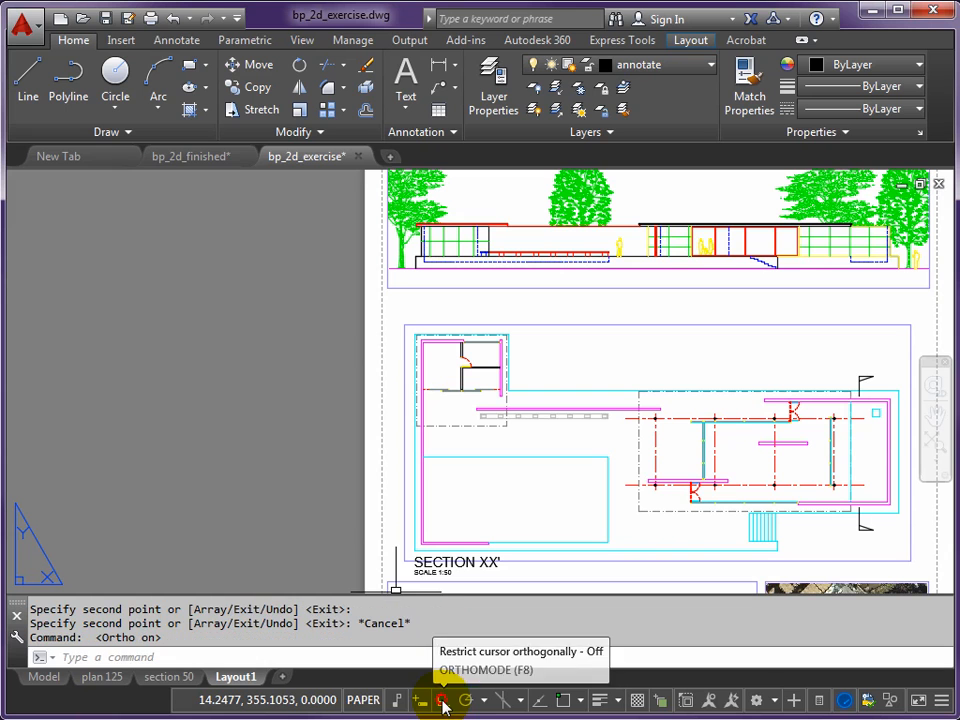
type("CP")
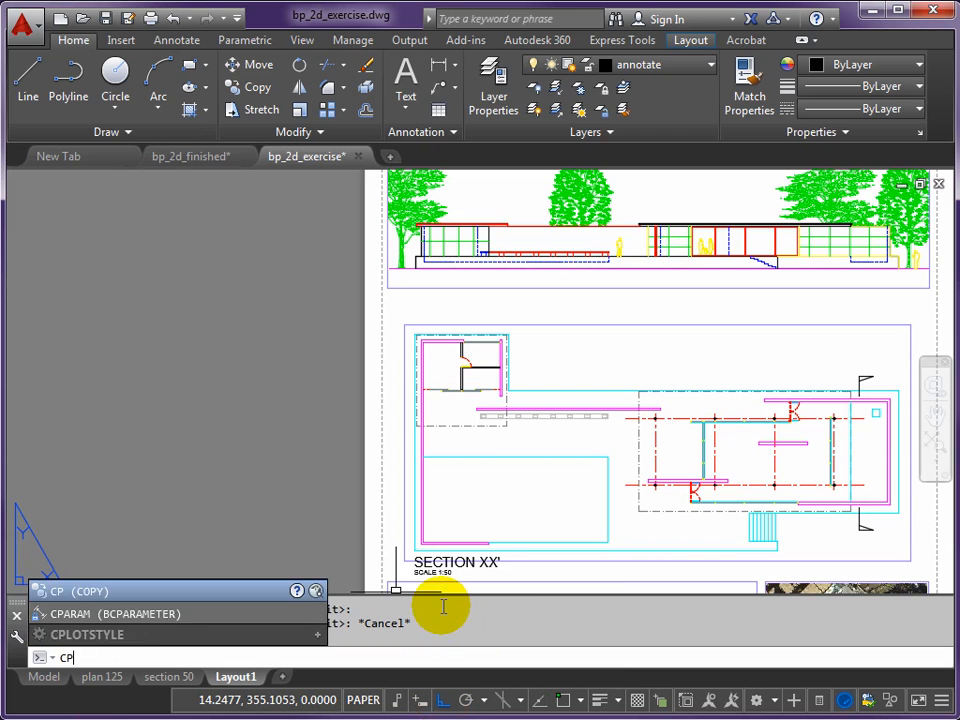
key("Return")
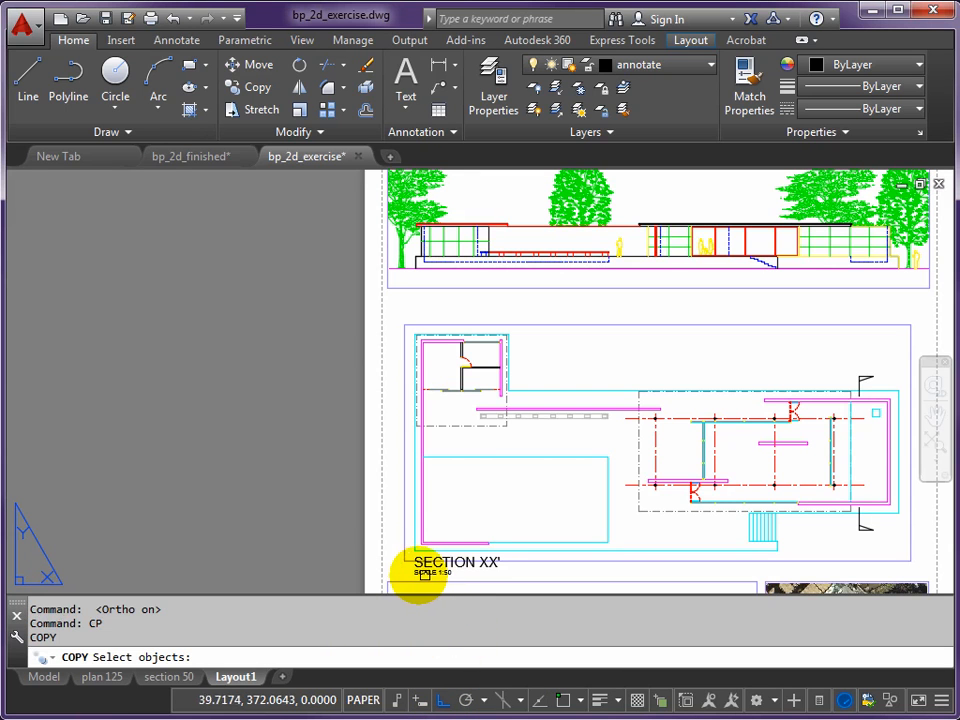
left_click(428, 575)
left_click(428, 556)
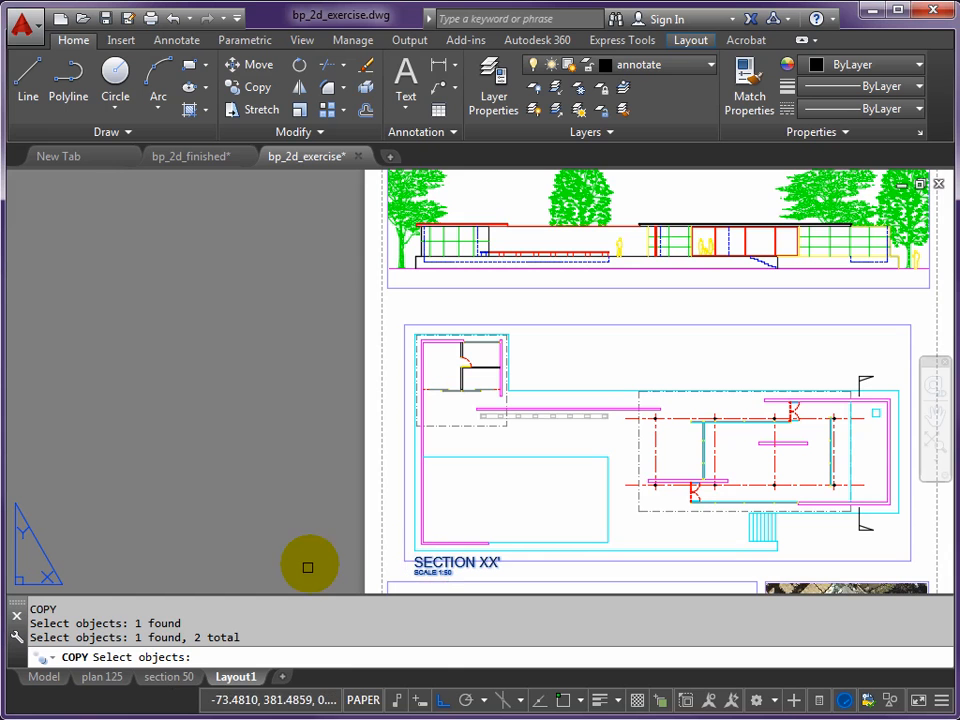
key("Return")
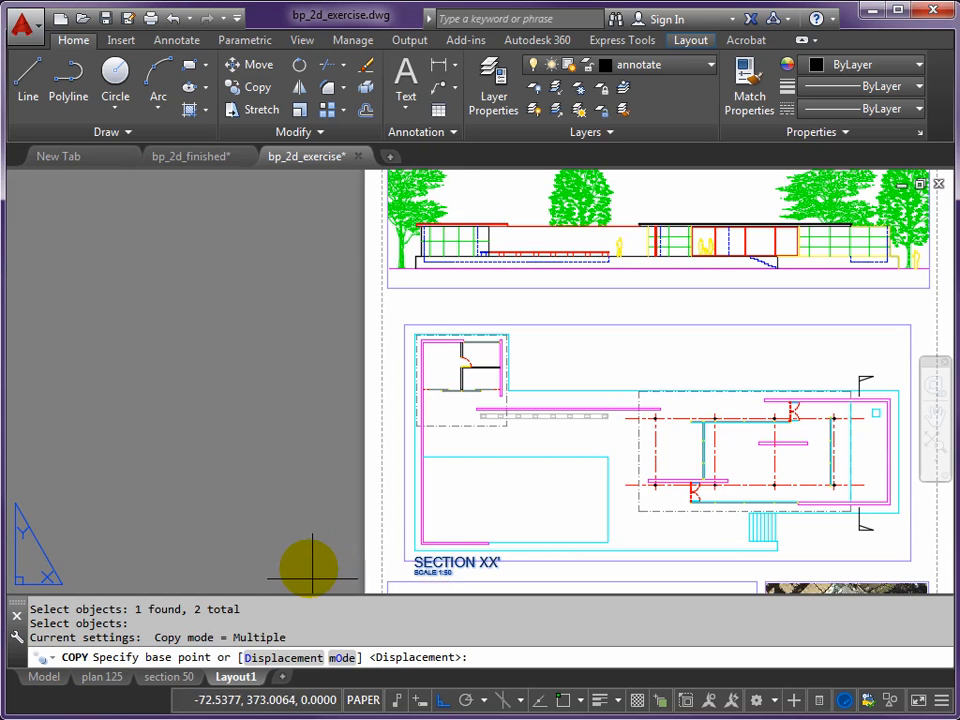
left_click(332, 566)
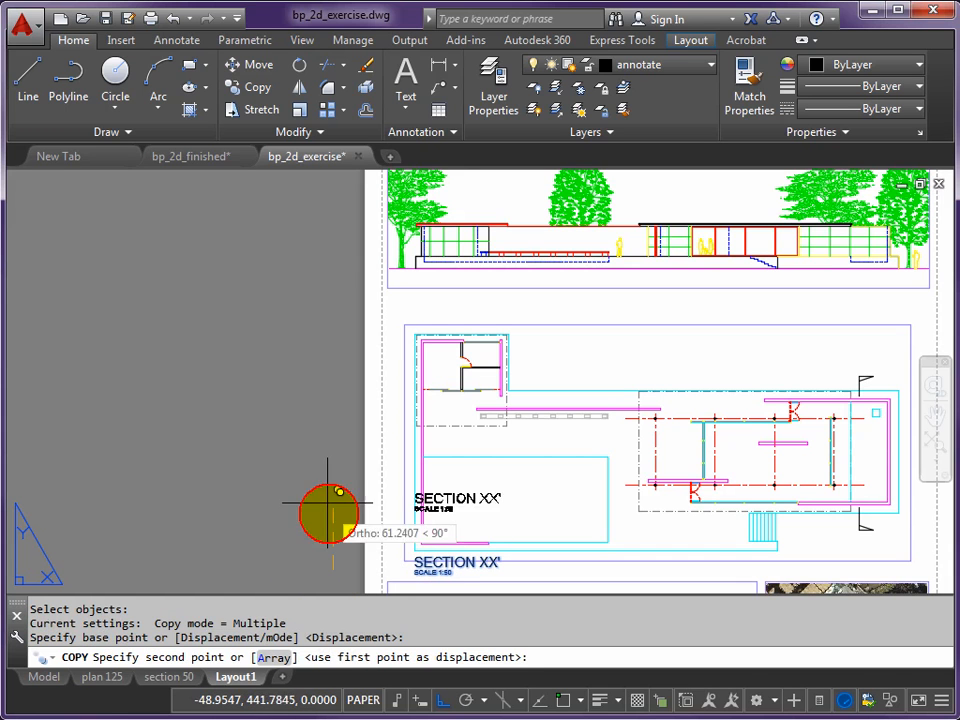
left_click(308, 287)
key("Escape")
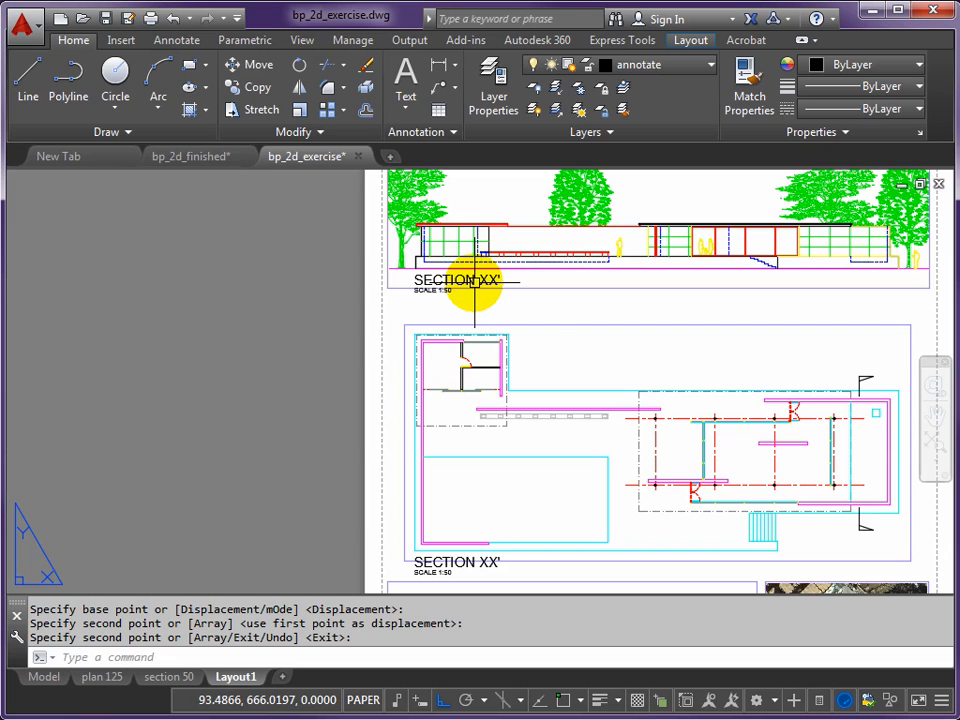
- Change the title text of the label below the elevation to EAST ELEVATION
middle_click_drag(516, 306, 366, 298)
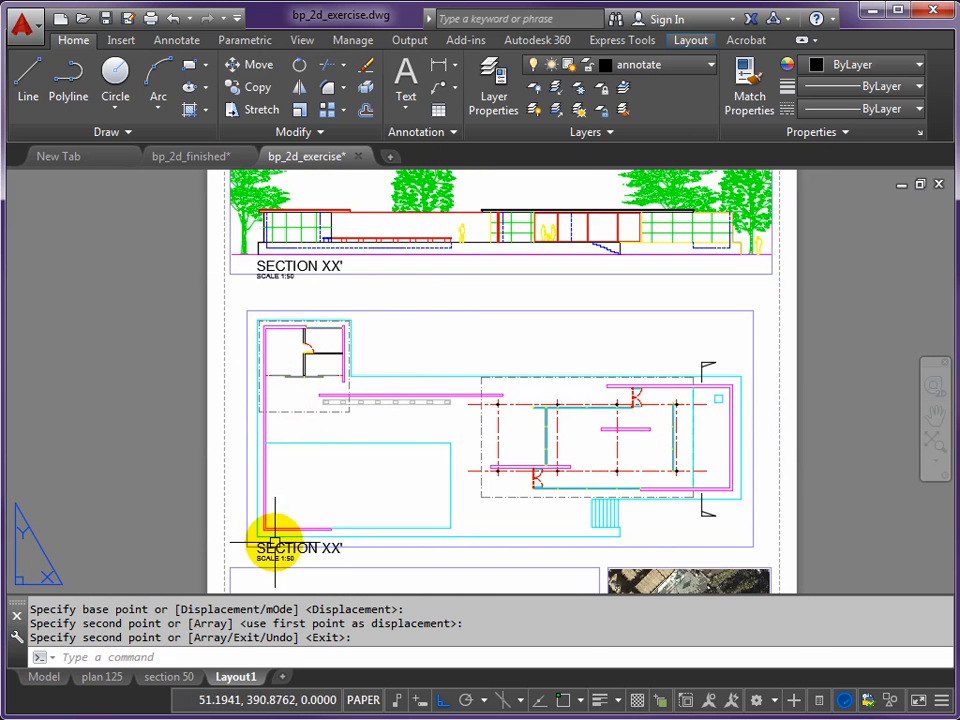
key("Return")
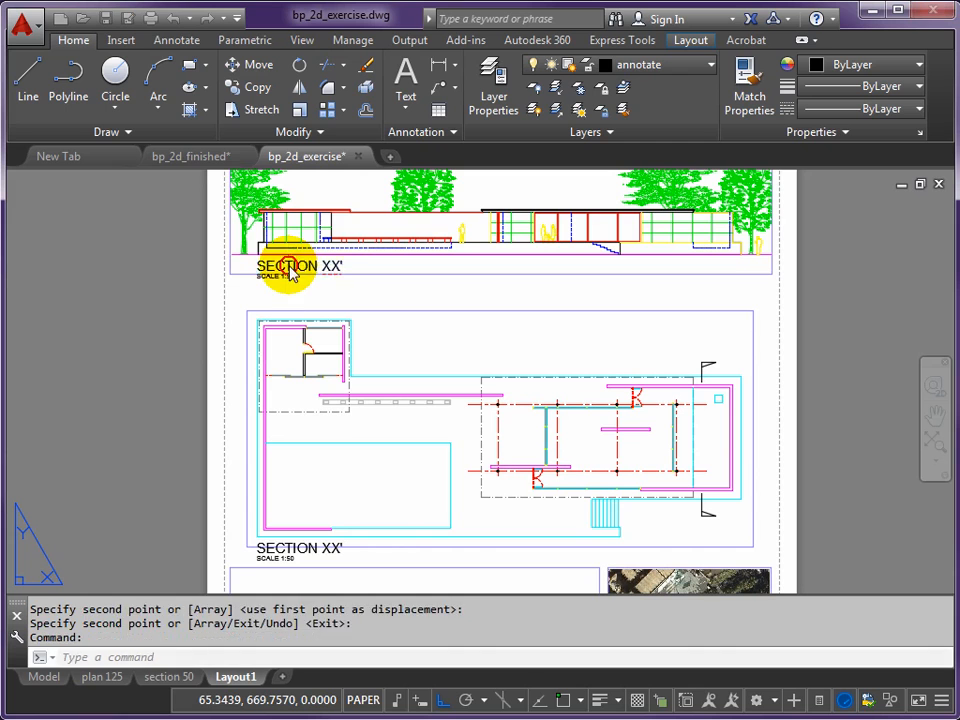
double_click(288, 268)
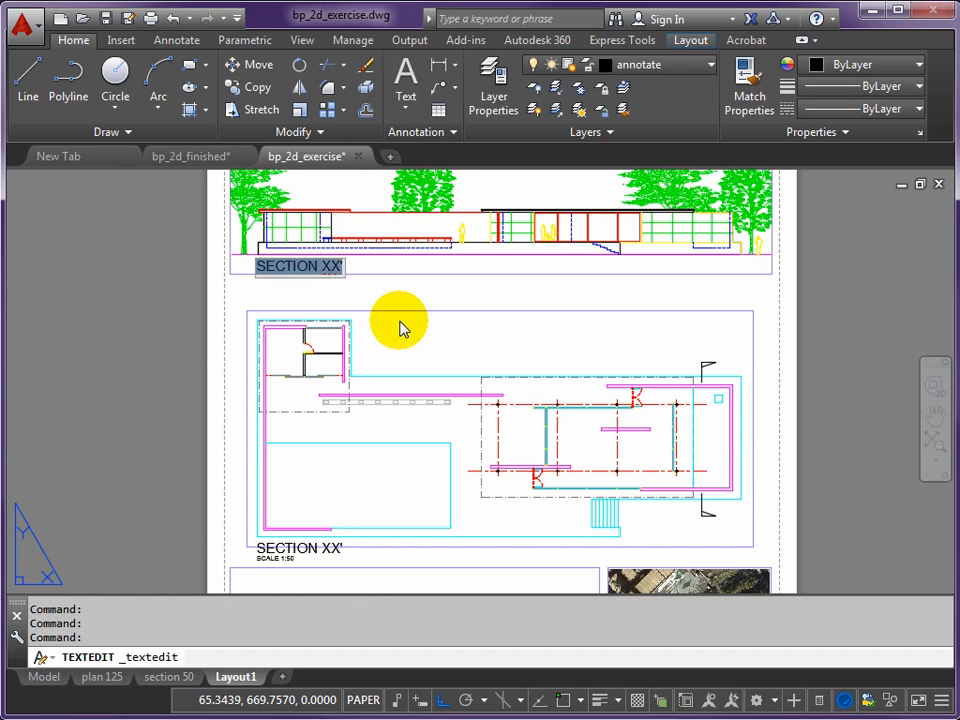
type("ELEVA")
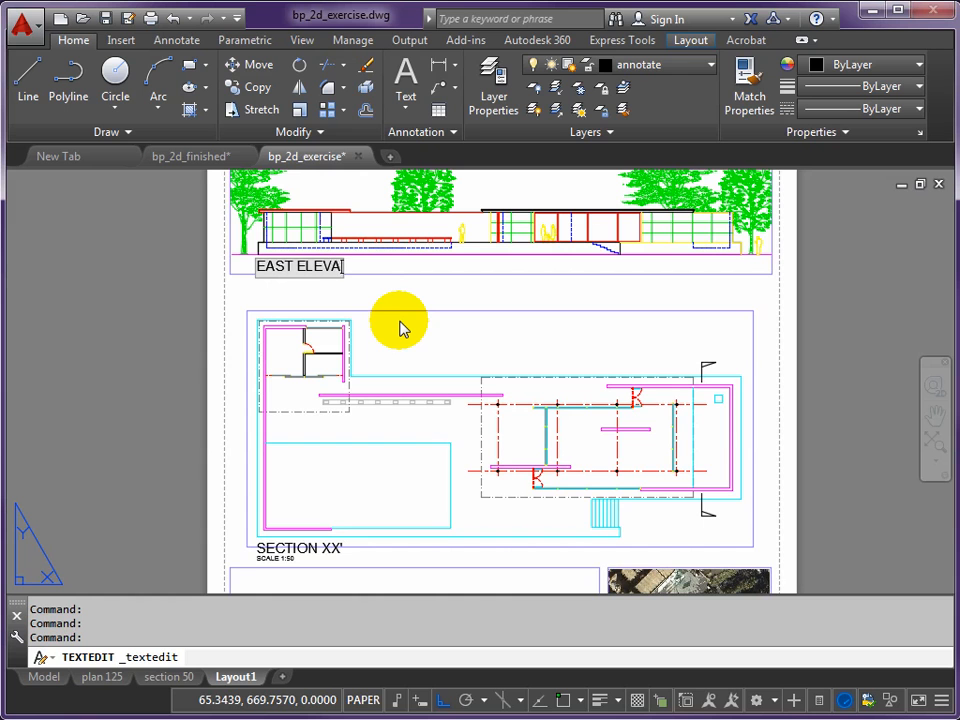
left_click(400, 328)
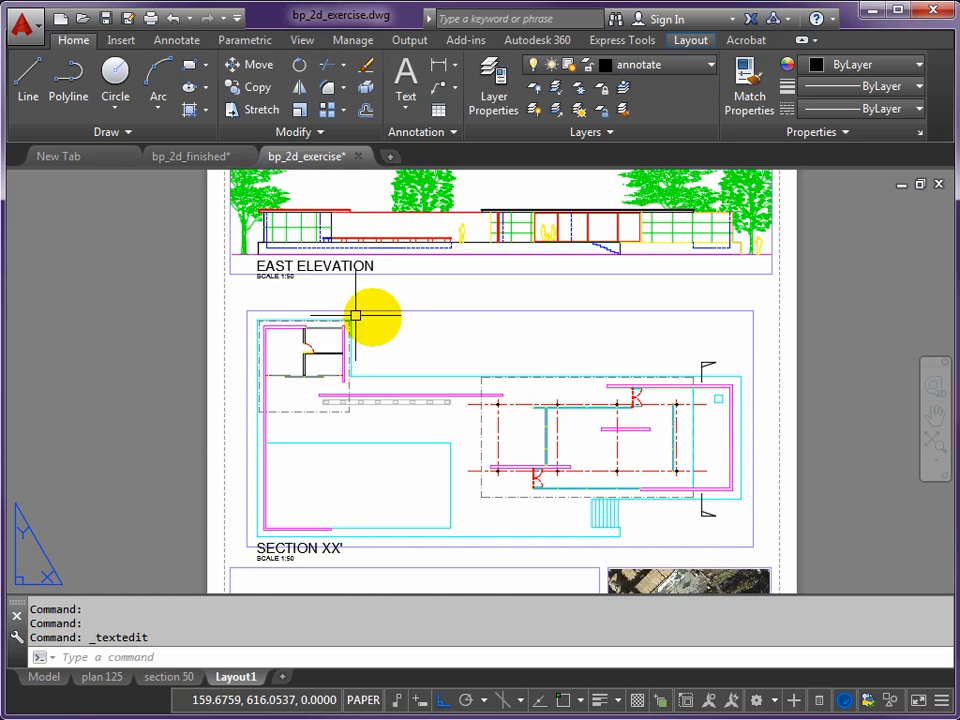
- Change the scale line beneath EAST ELEVATION to SCALE 1:100
scroll(285, 275, "up", 3)
double_click(289, 273)
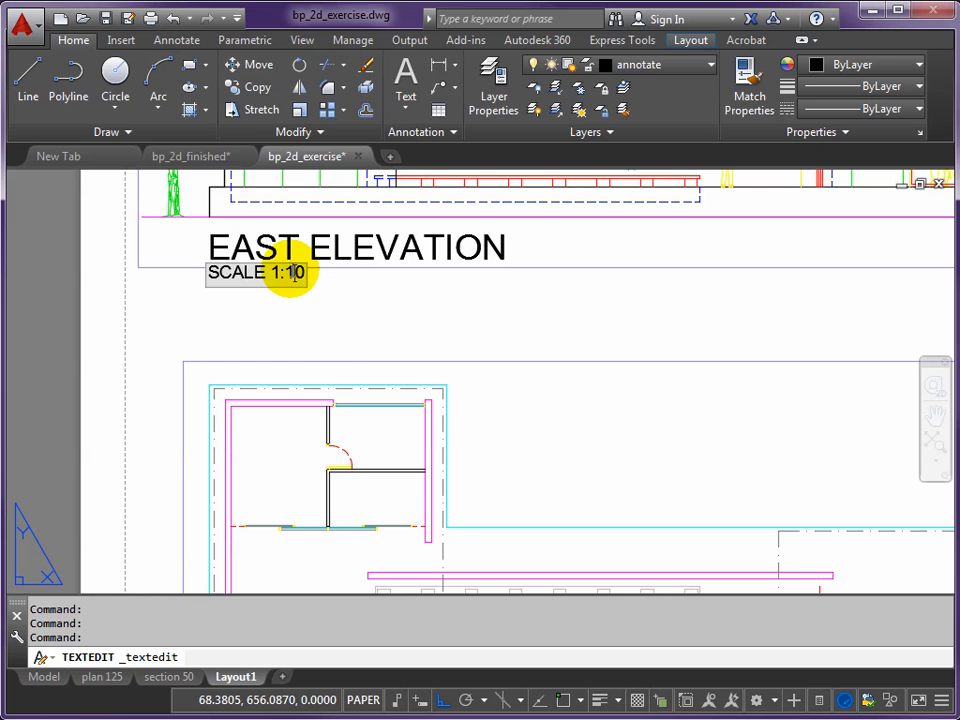
type("0")
left_click(360, 330)
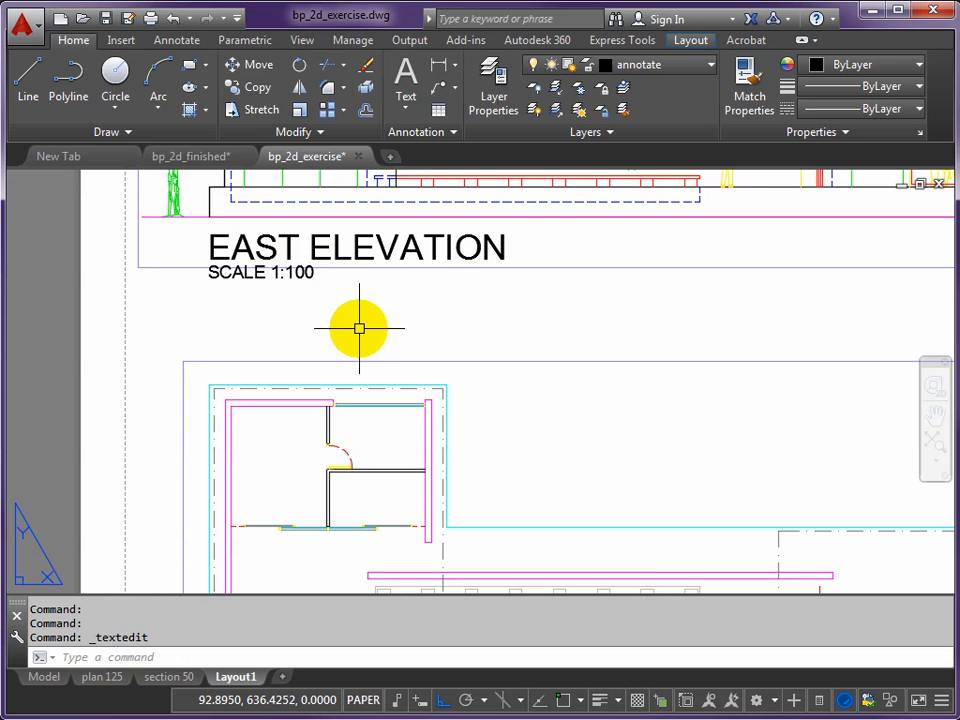
- Change the label below the plan to PLAN and its scale line to SCALE 1:100
scroll(362, 343, "down", 2)
middle_click_drag(353, 435, 351, 238)
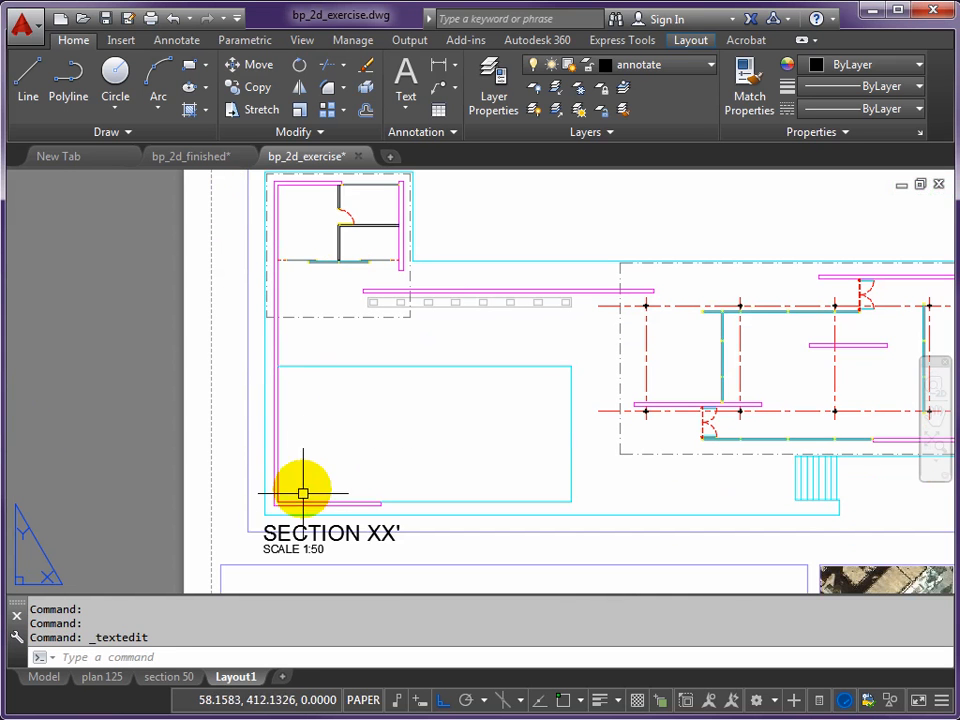
double_click(338, 546)
type("PLAN")
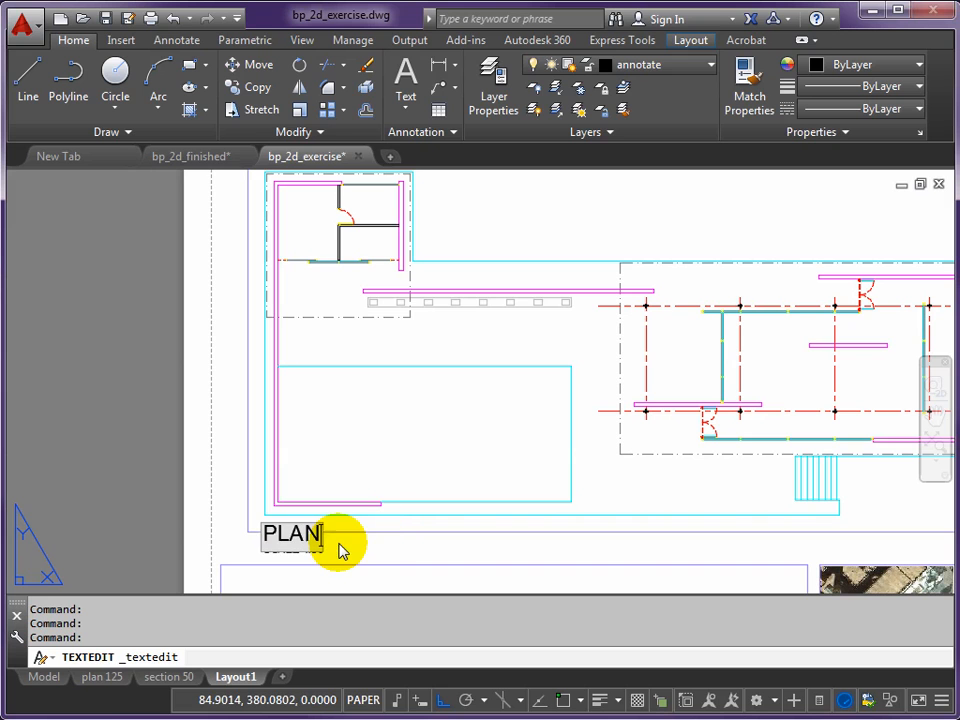
left_click(340, 546)
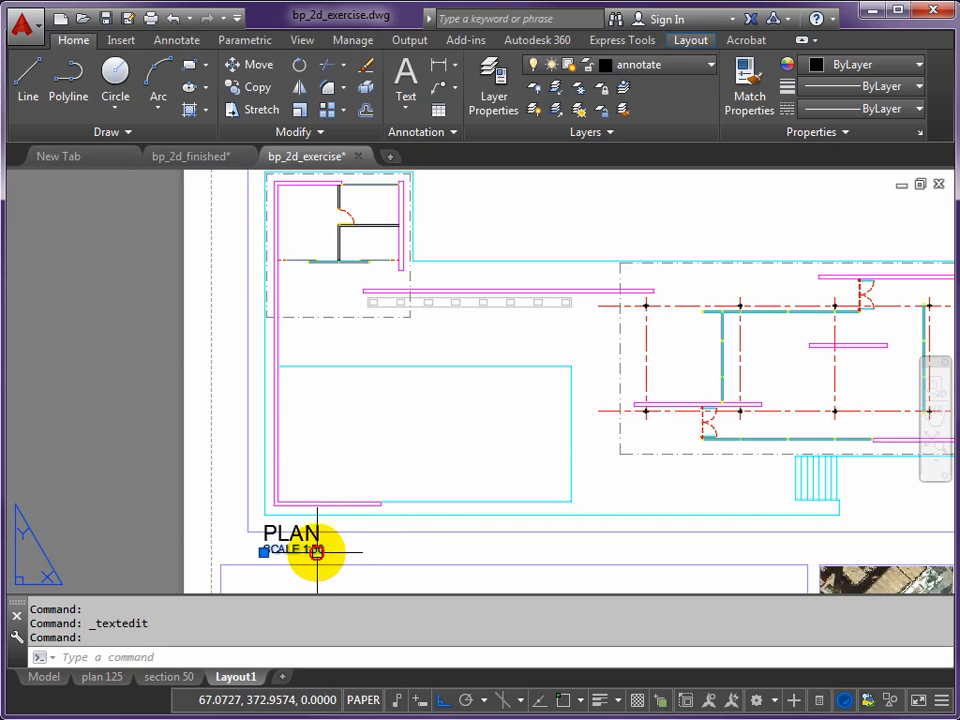
double_click(317, 553)
double_click(317, 551)
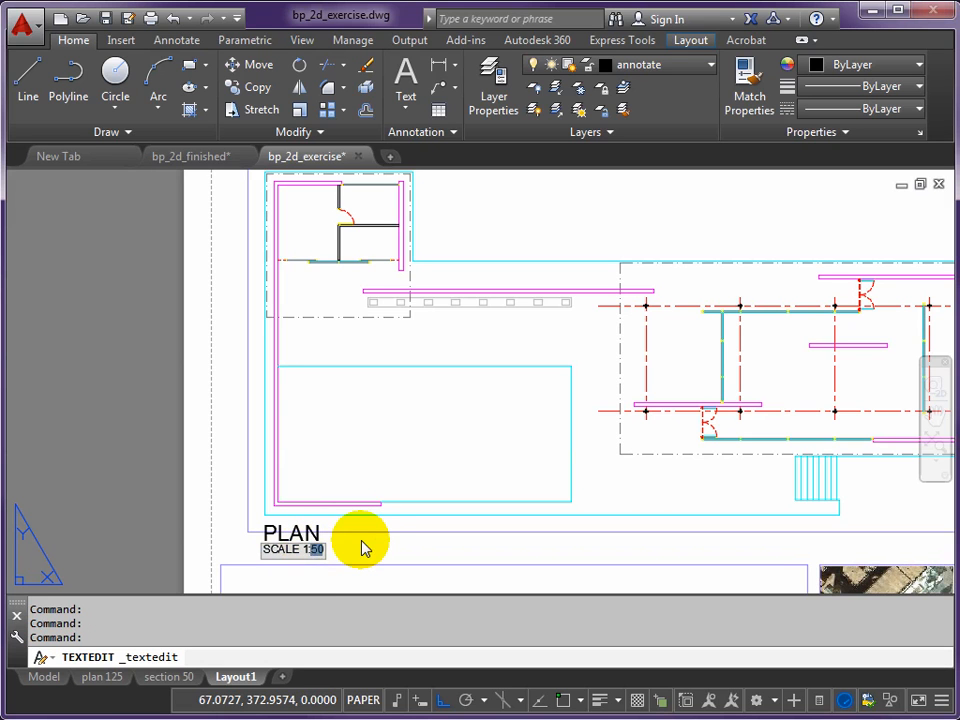
left_click(362, 545)
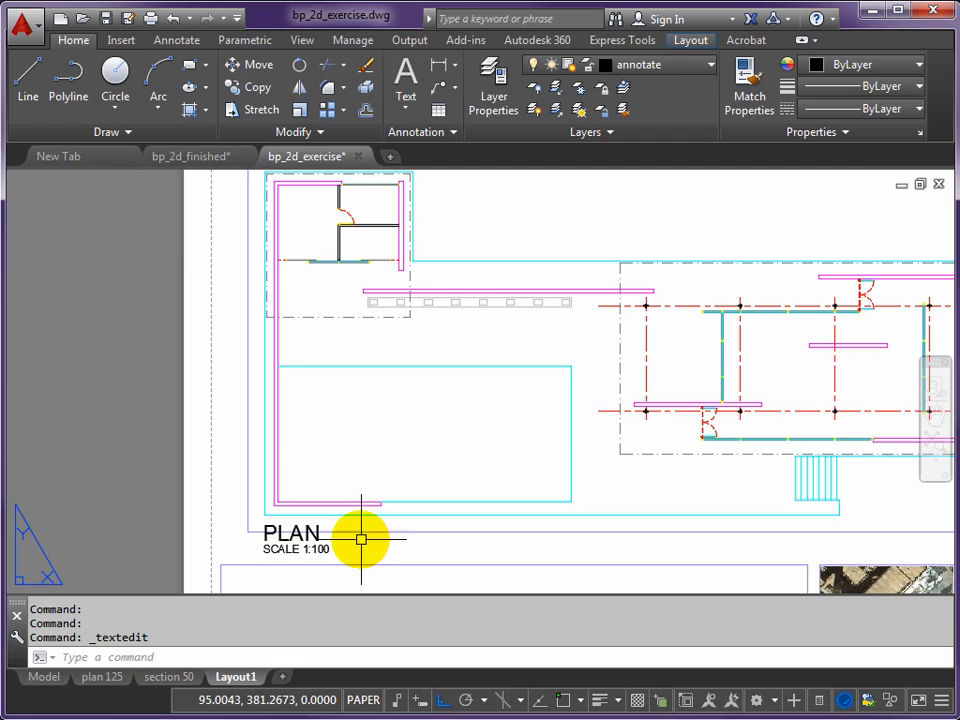
- Change the title of the label under the aerial photo to SITE PLAN
scroll(581, 377, "down", 4)
middle_click_drag(487, 477, 373, 235)
scroll(461, 439, "up", 4)
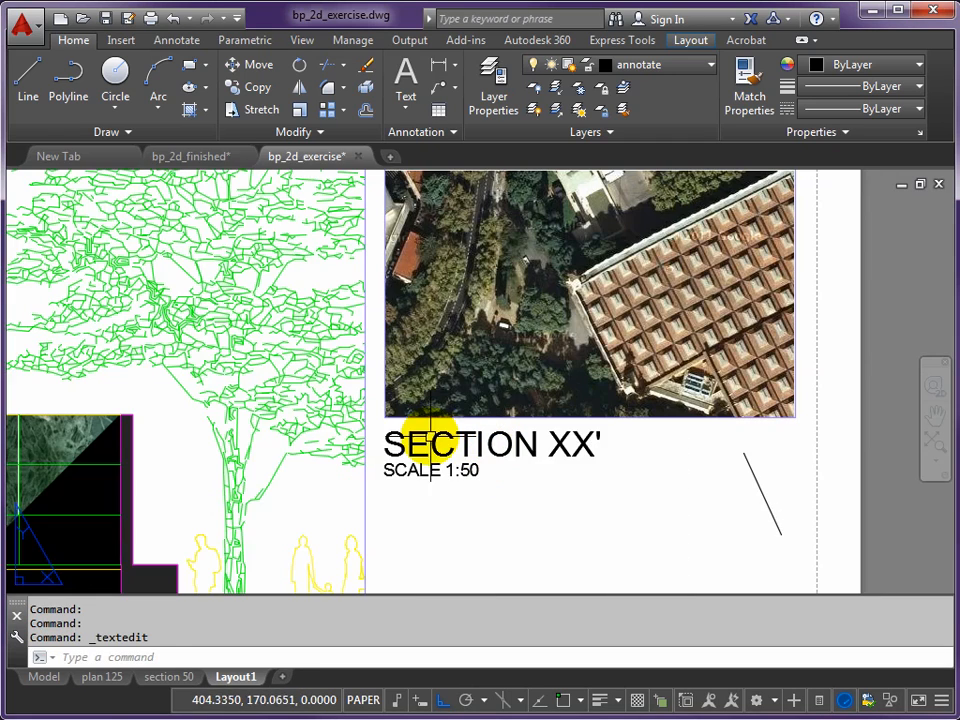
double_click(440, 444)
type("AERIAL")
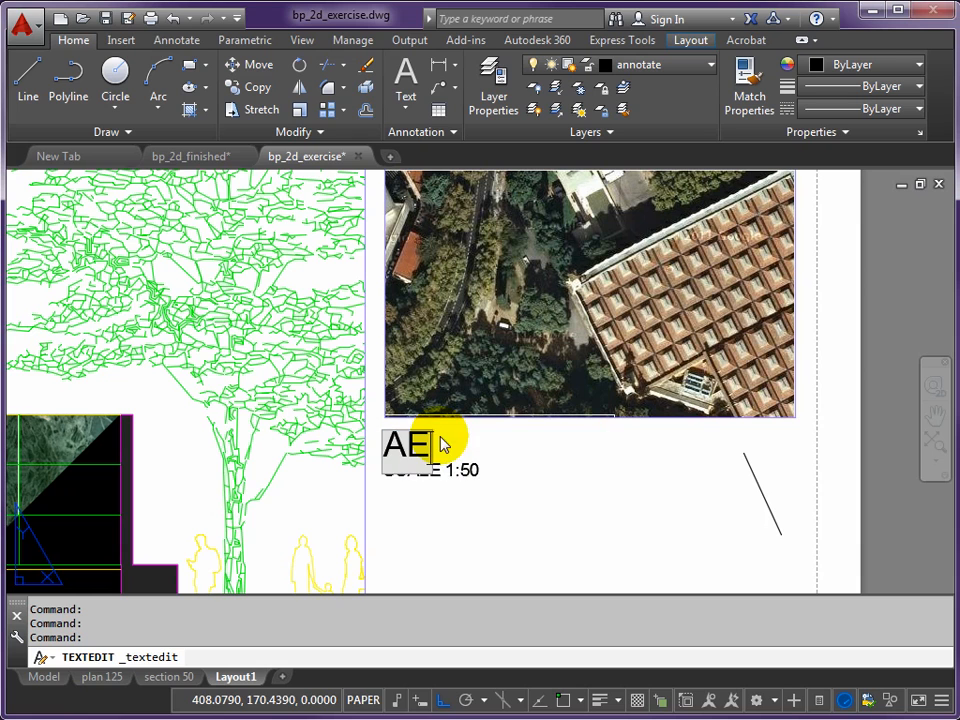
key("BackSpace")
key("BackSpace")
key("BackSpace")
key("BackSpace")
key("BackSpace")
key("BackSpace")
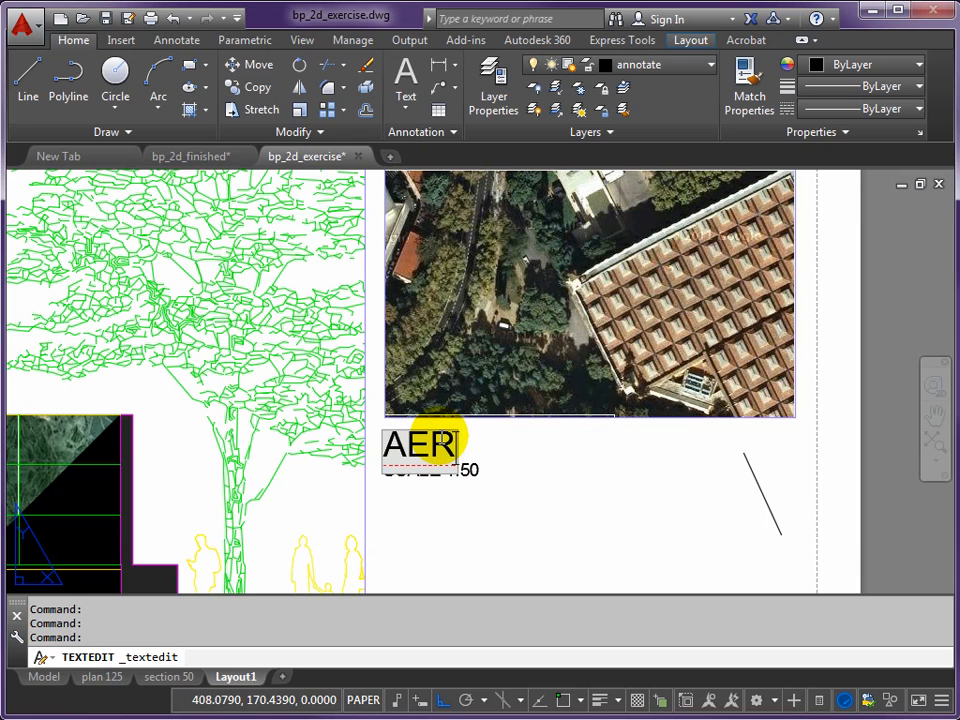
type("SITE PLAN")
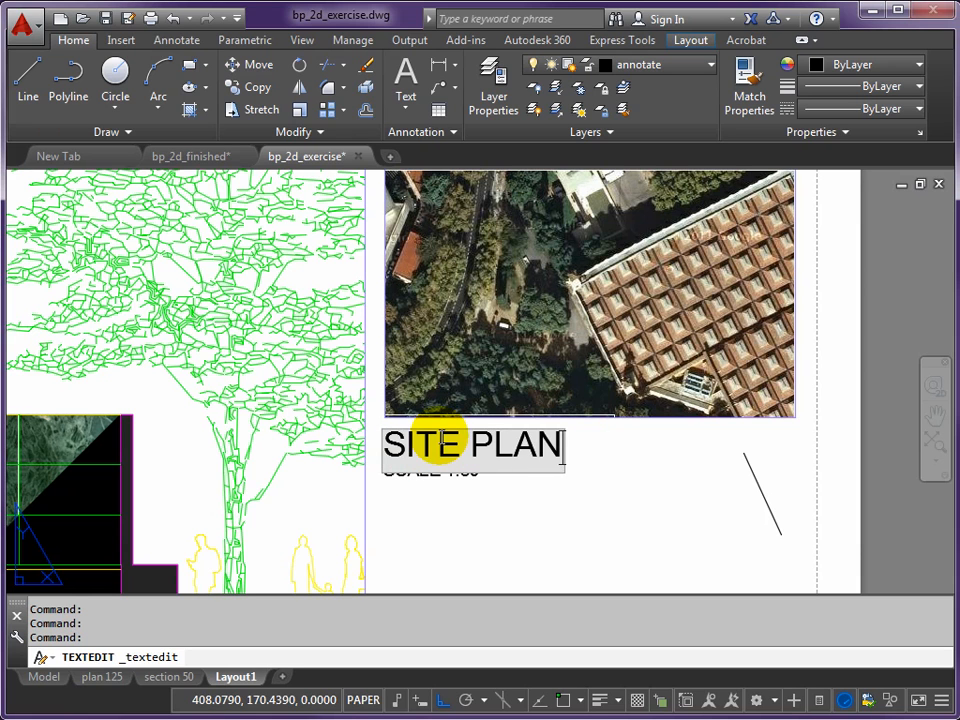
key("Return")
key("Return")
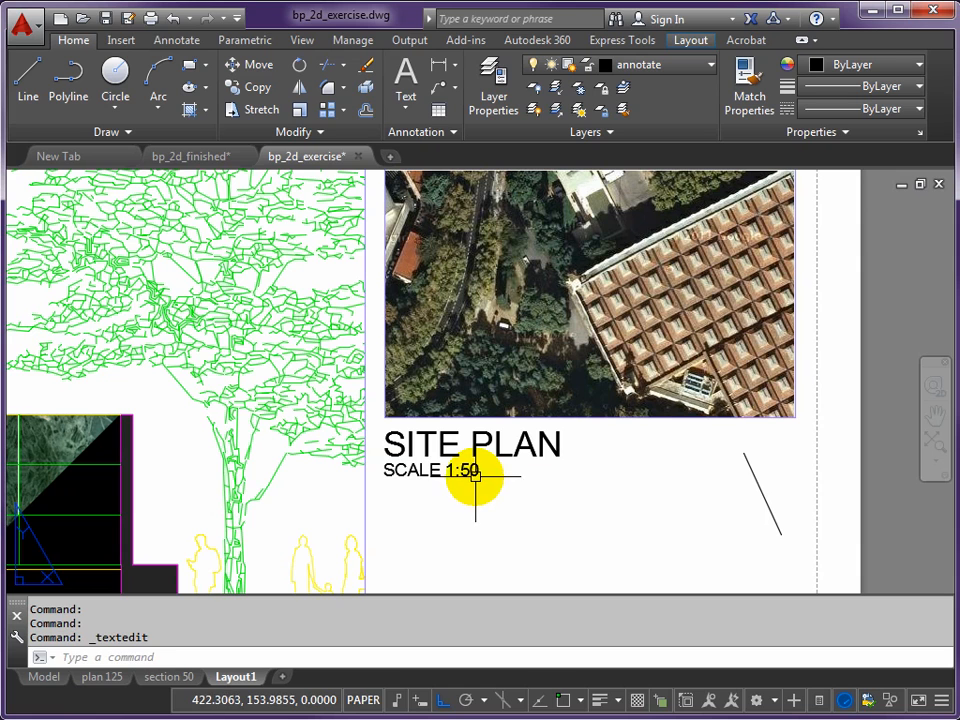
- Change the scale line beneath SITE PLAN to SCALE 1:1000
left_click(474, 472)
double_click(474, 472)
left_click_drag(460, 471, 498, 475)
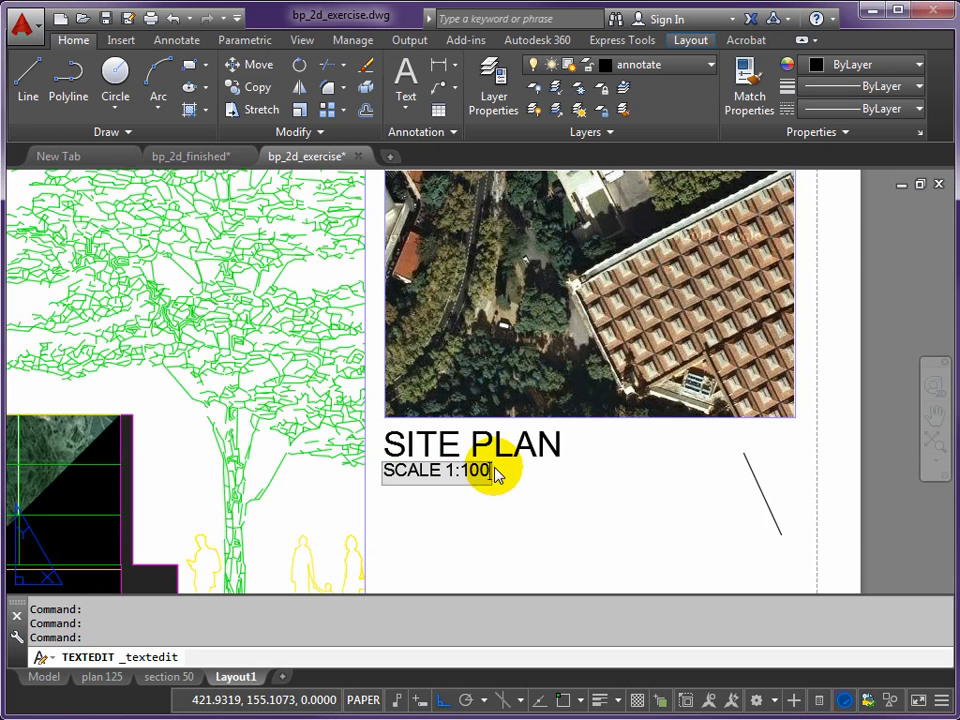
type("1000")
key("Return")
key("Return")
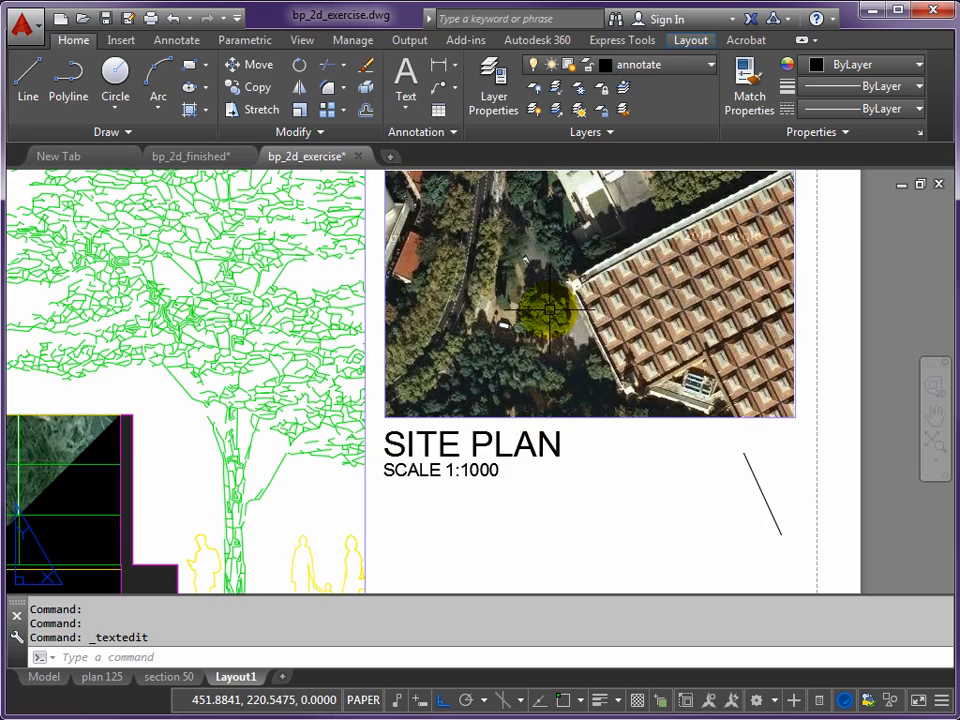
- Copy the plan's scale line with Ortho off, placing it just beneath the lower section marker on the plan
scroll(573, 299, "down", 5)
middle_click_drag(570, 242, 630, 432)
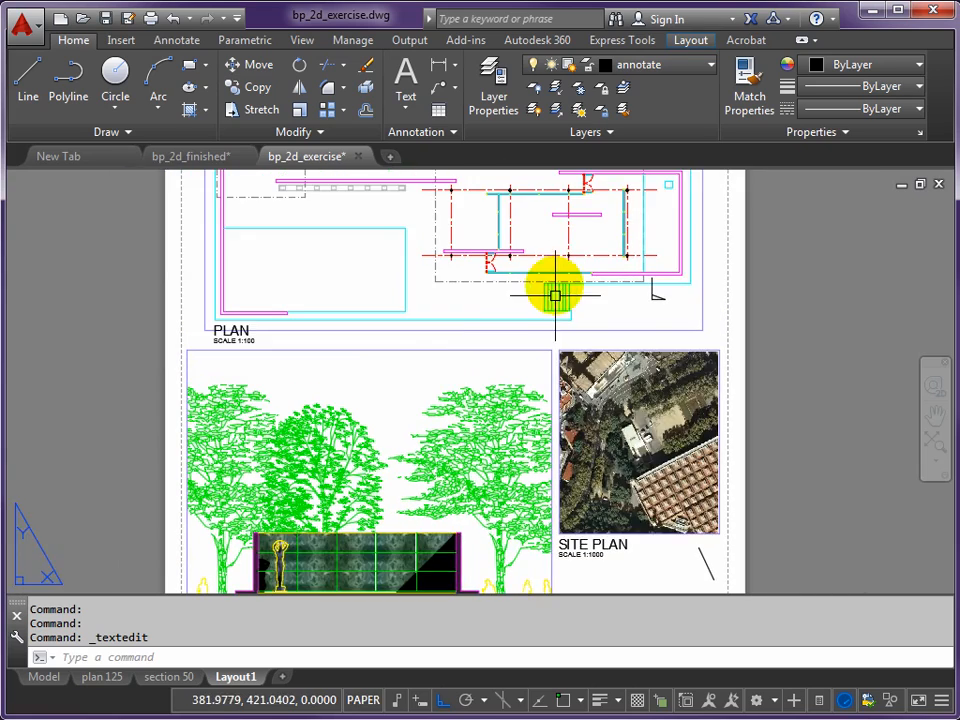
middle_click_drag(557, 265, 498, 374)
scroll(184, 452, "up", 2)
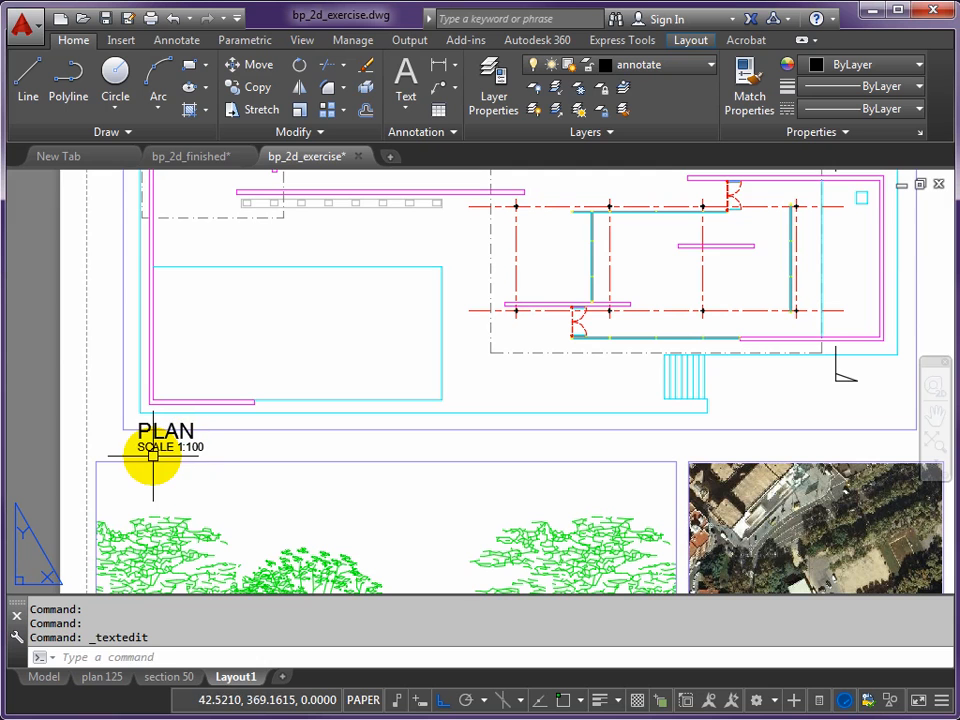
type("COP")
key("Return")
left_click(143, 452)
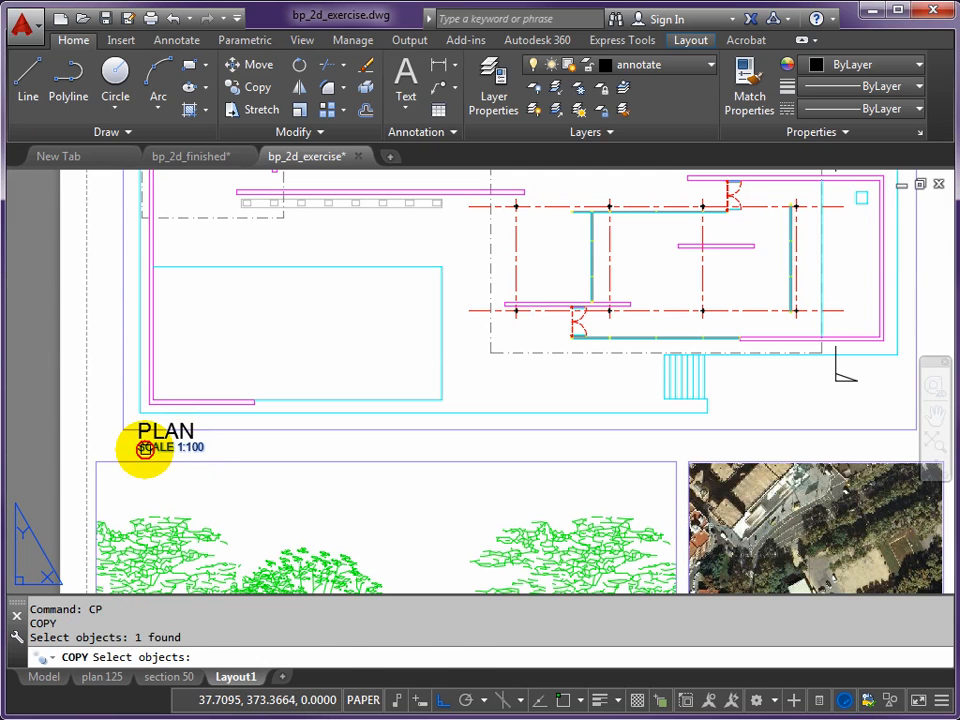
key("Return")
left_click(443, 700)
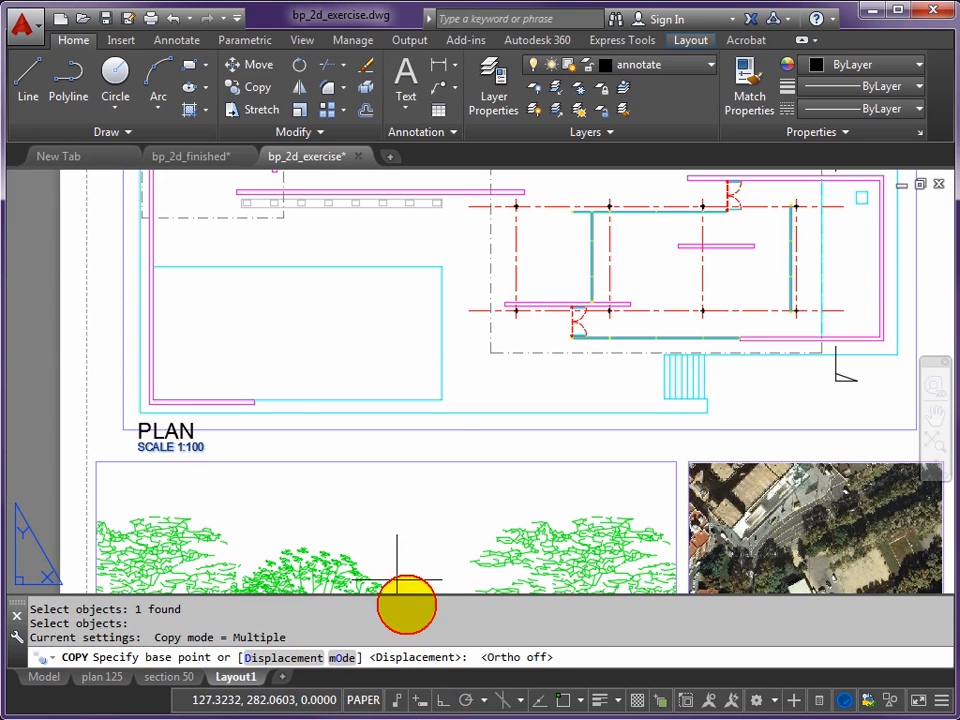
left_click(163, 455)
scroll(493, 396, "up", 5)
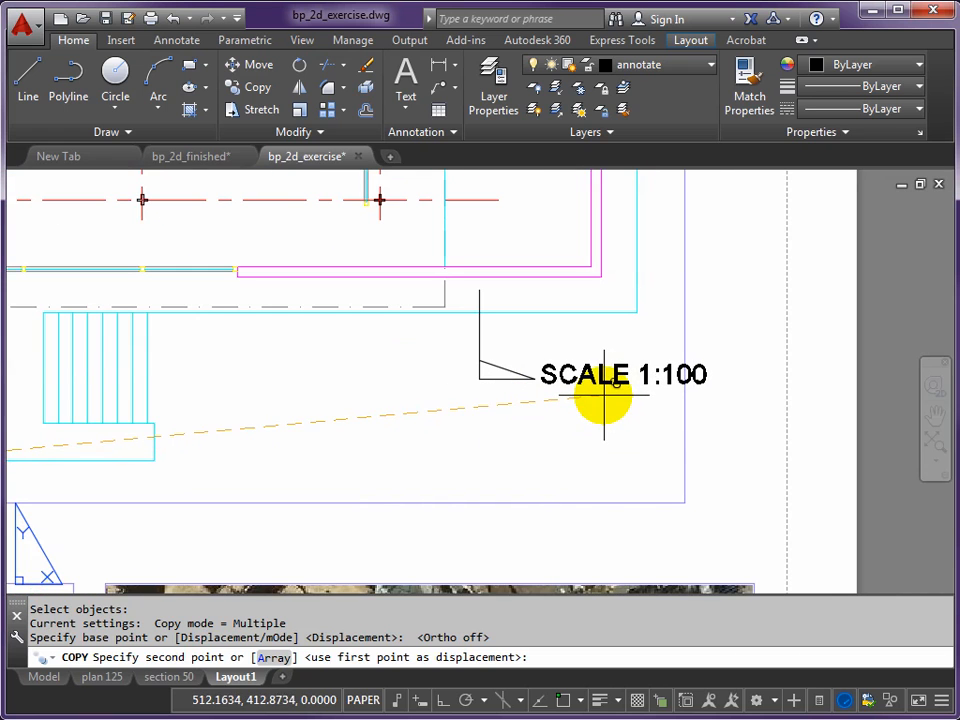
left_click(543, 420)
key("Return")
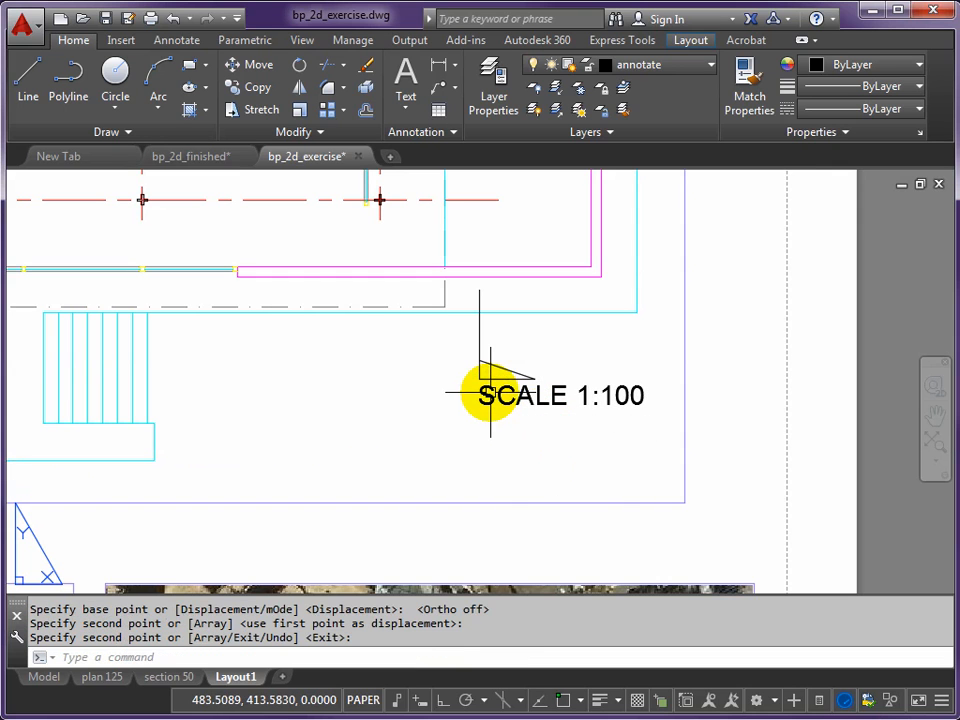
- Change the copied text beneath the lower section marker to X'
double_click(494, 404)
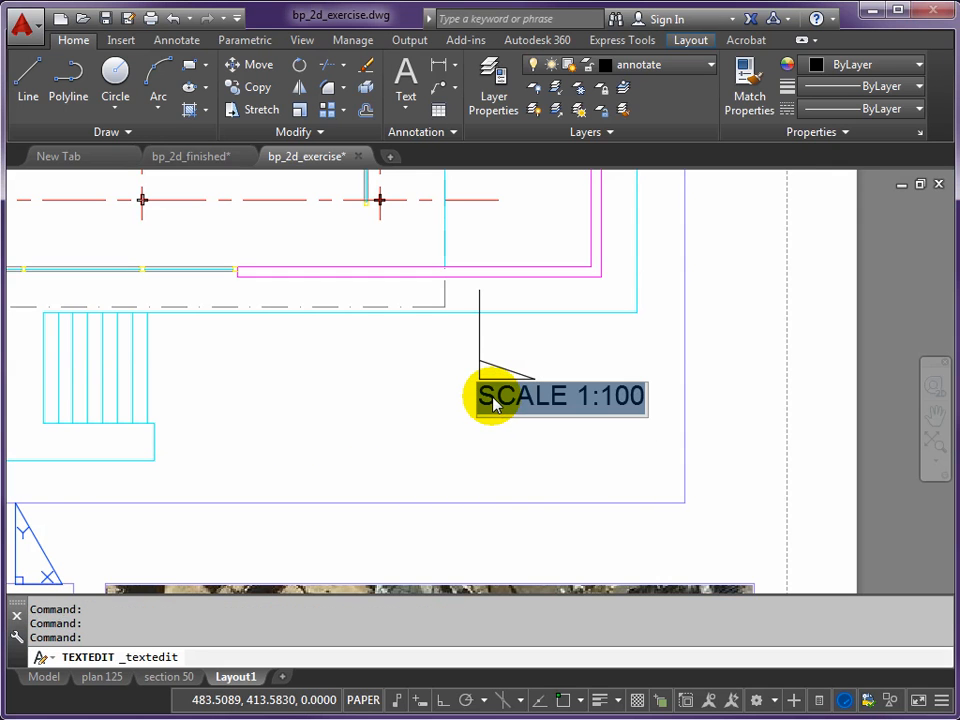
type("X")
key("Return")
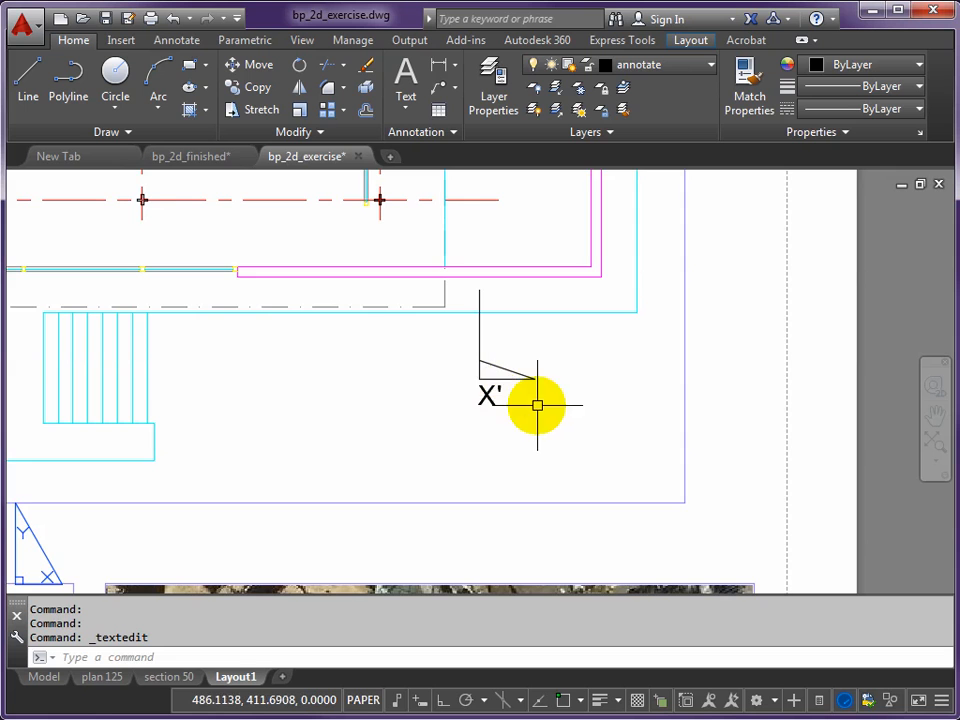
- Copy the X' text straight up about 164 mm with Ortho on, placing it just above the upper section marker
scroll(597, 319, "down", 4)
middle_click_drag(567, 264, 557, 382)
type("c")
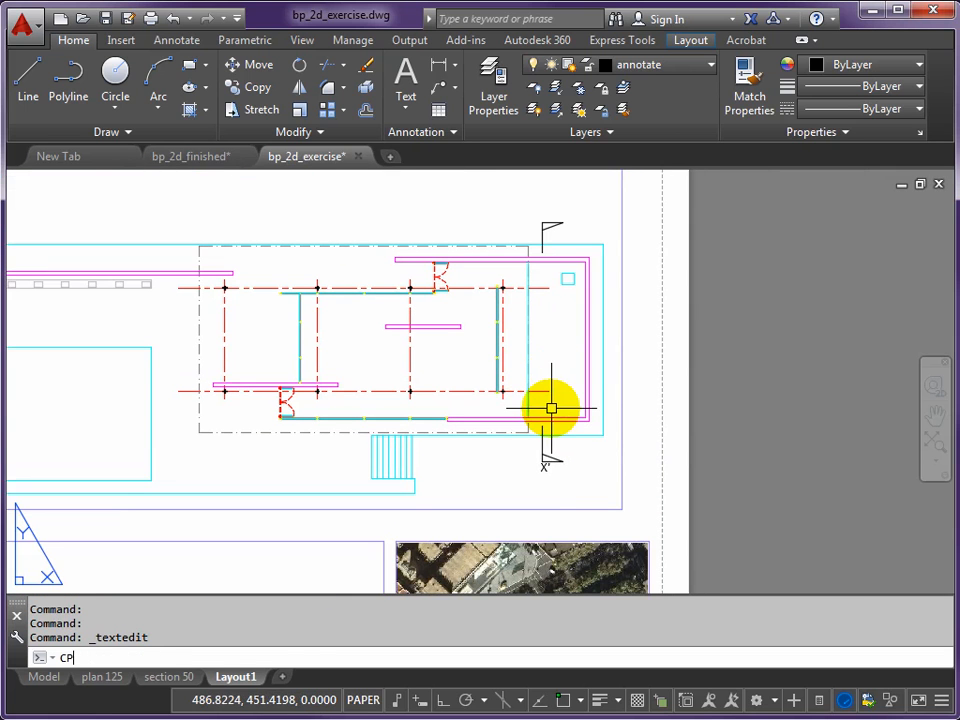
type("p")
key("Return")
left_click(545, 469)
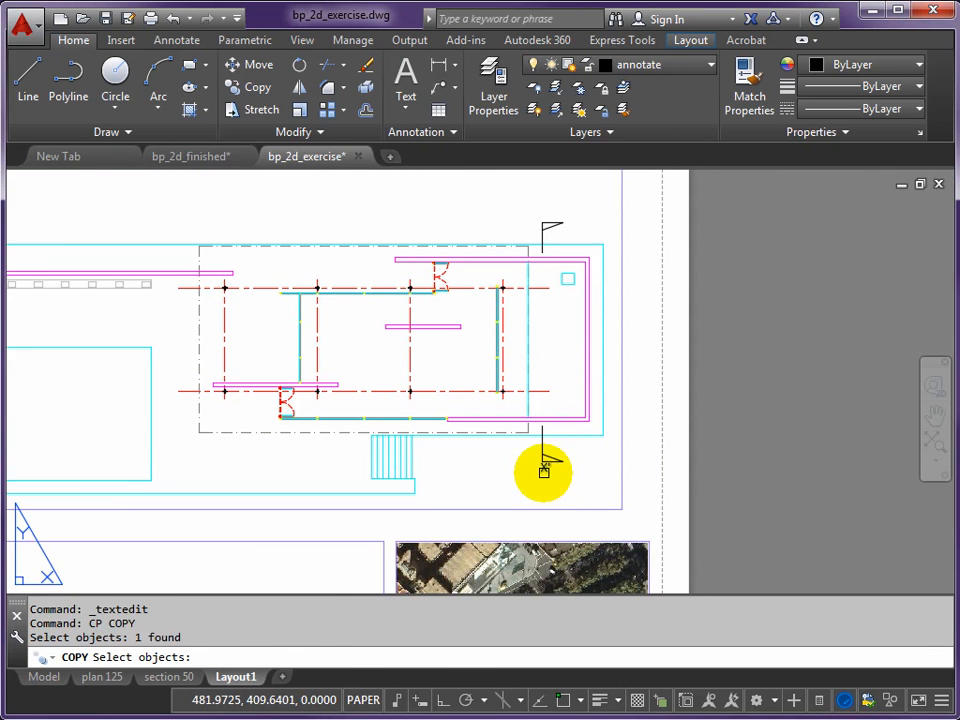
key("Return")
left_click(447, 700)
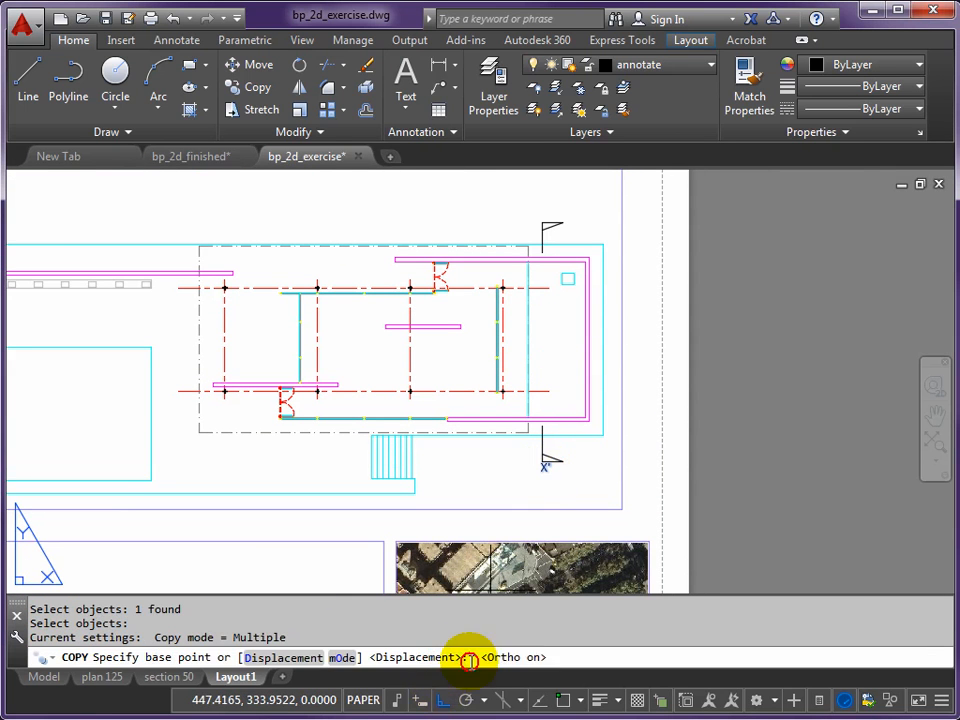
left_click(600, 488)
scroll(590, 240, "up", 1)
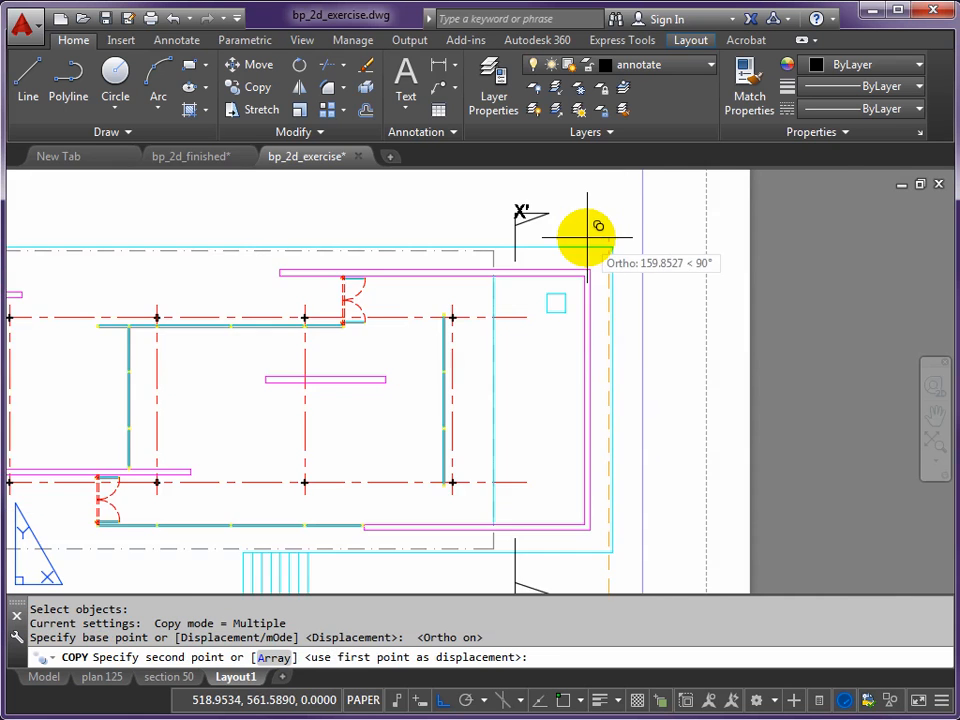
scroll(597, 237, "up", 2)
left_click(589, 328)
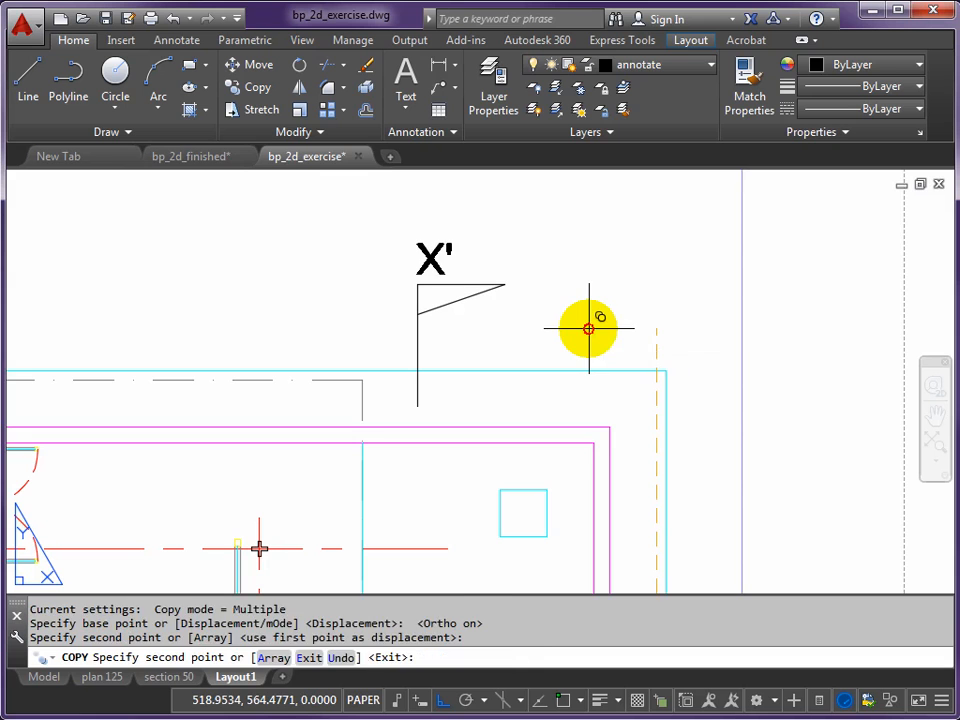
key("Return")
- Change the copied text above the upper section marker to X
double_click(433, 258)
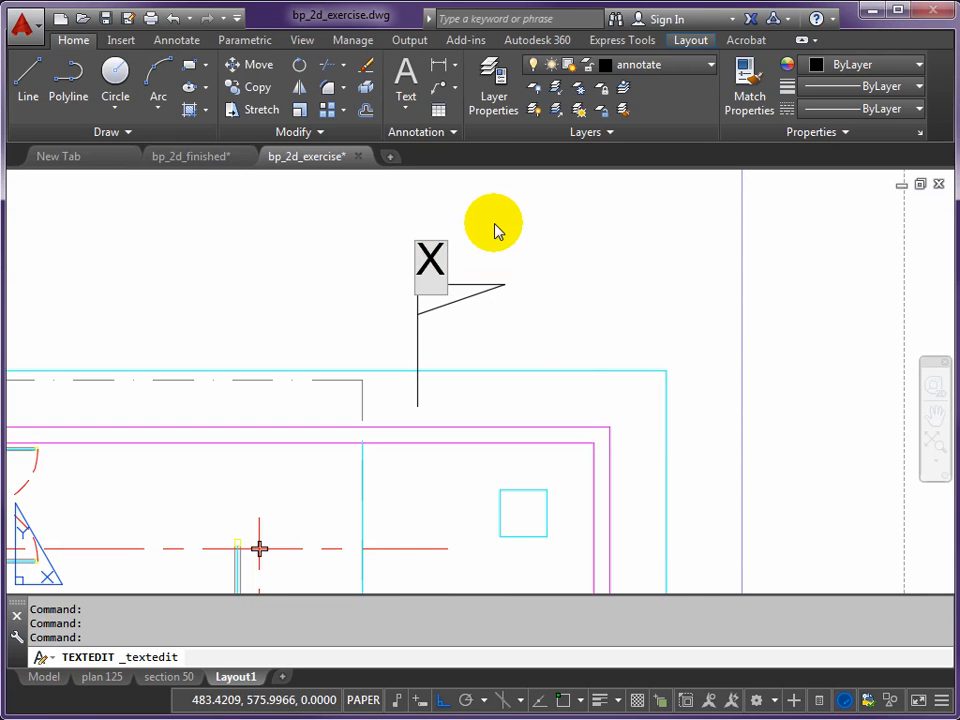
left_click(478, 342)
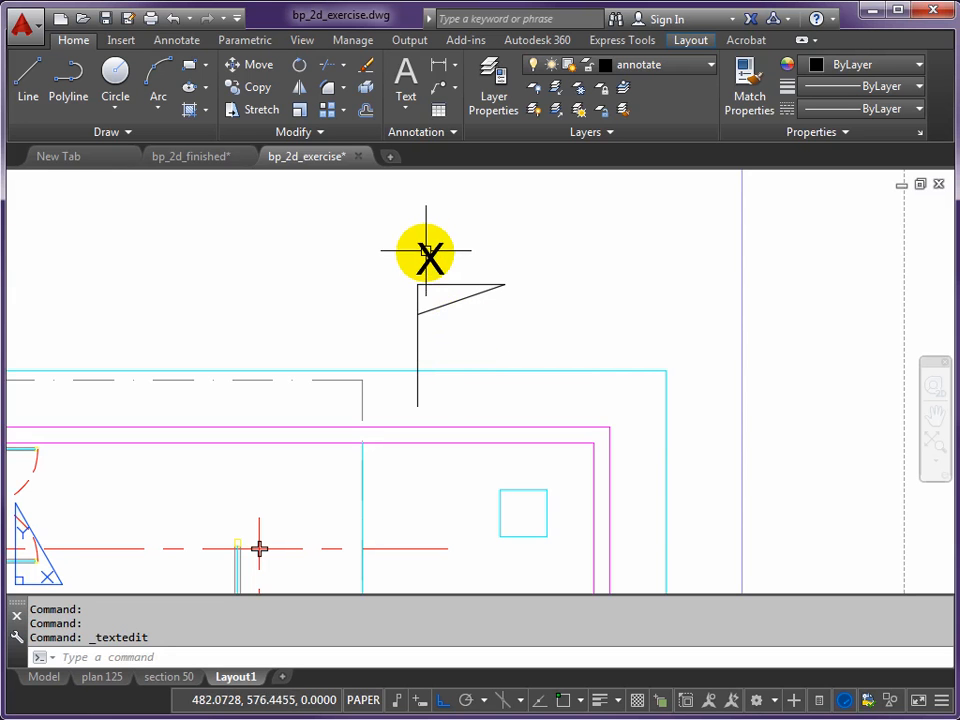
- Review the section markers on the plan and the drawing labels across the sheet
scroll(430, 253, "down", 4)
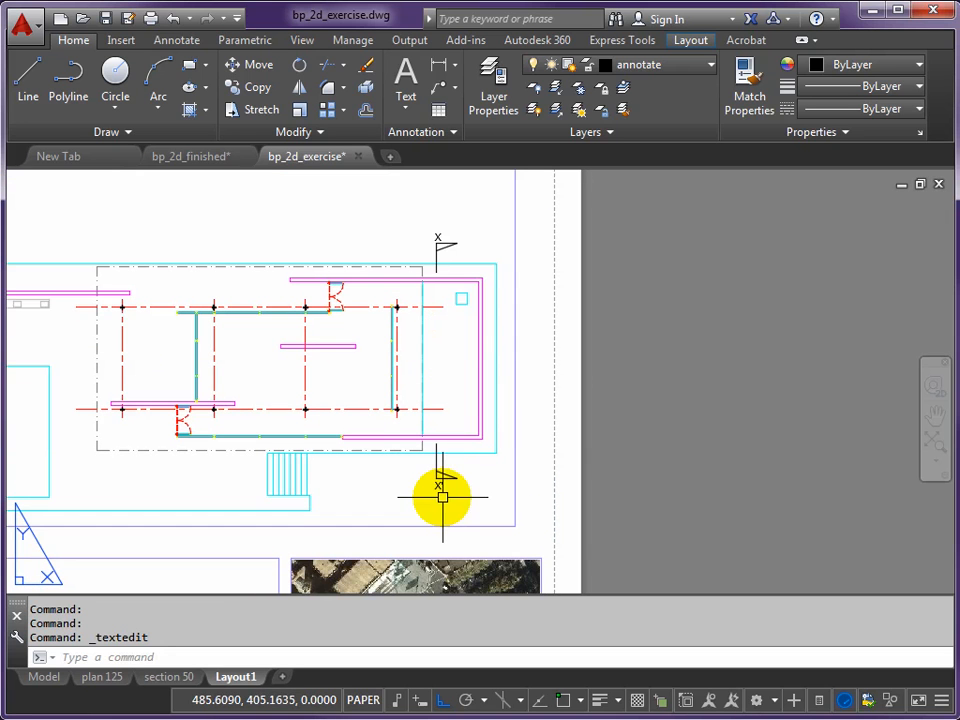
middle_click_drag(403, 470, 525, 439)
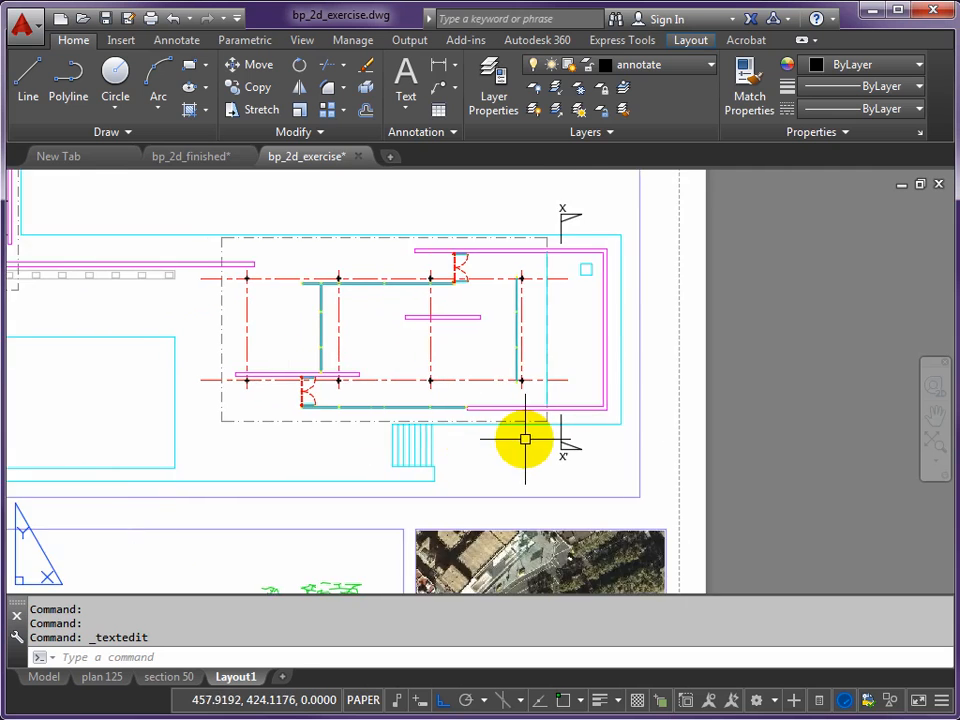
scroll(407, 424, "down", 2)
middle_click_drag(407, 424, 456, 422)
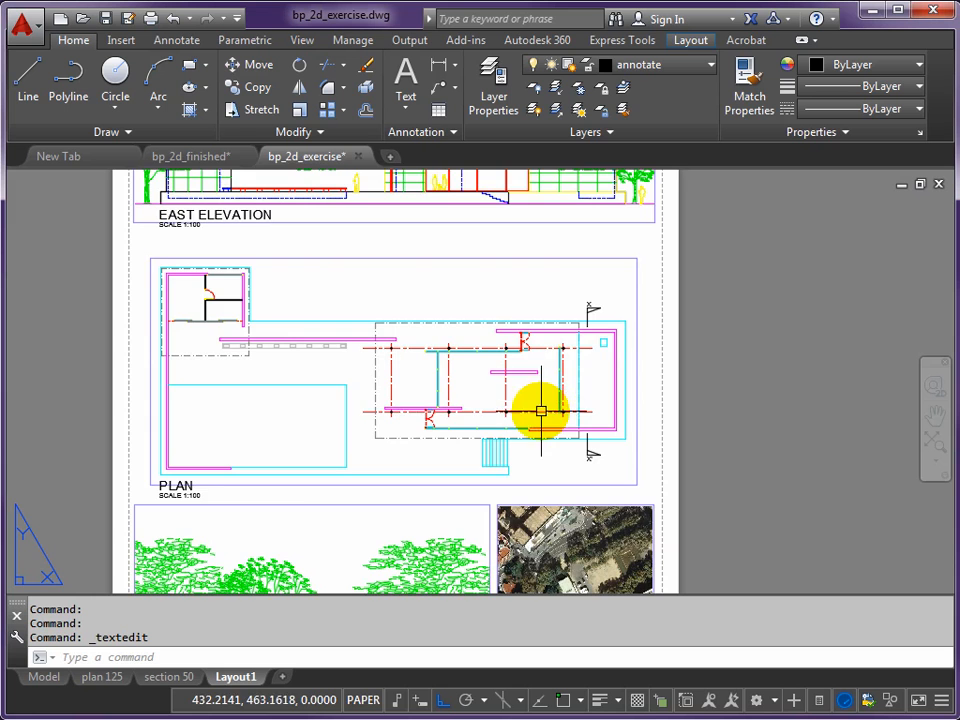
scroll(538, 414, "down", 2)
middle_click_drag(477, 532, 467, 368)
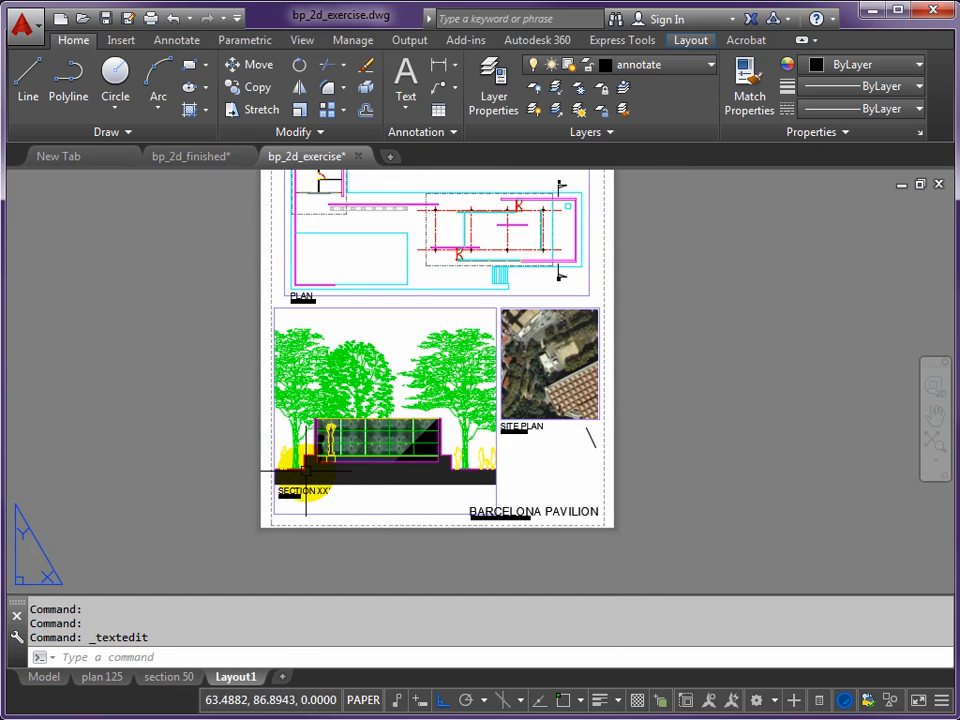
middle_click_drag(482, 294, 514, 392)
- Start a single-line text just below the small square at the plan's right end, with height 3 and rotation 0
scroll(529, 392, "up", 4)
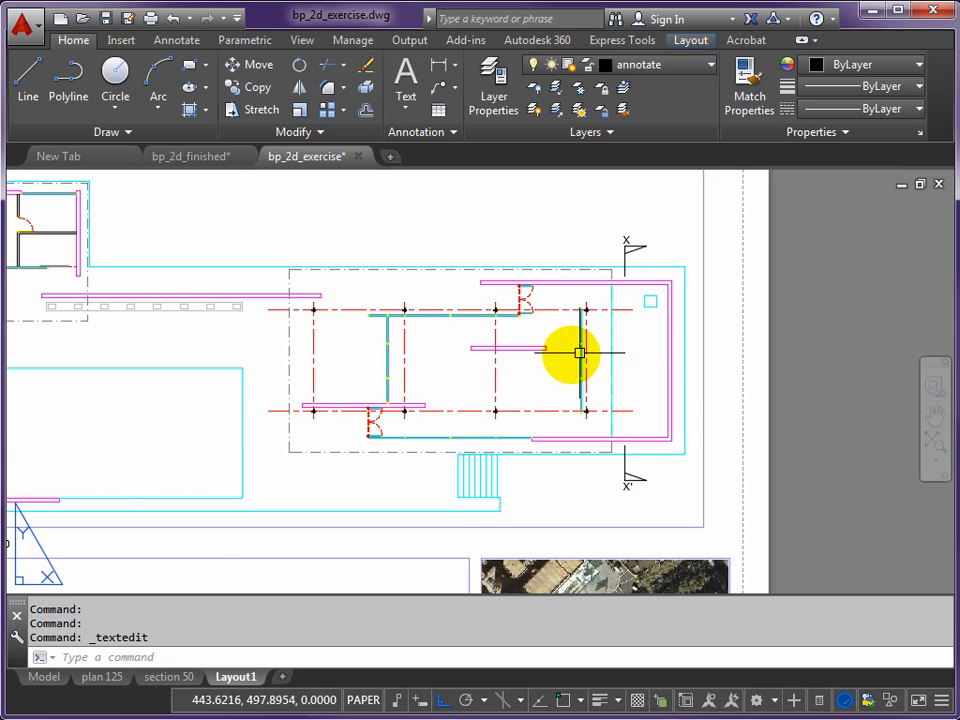
scroll(635, 318, "up", 2)
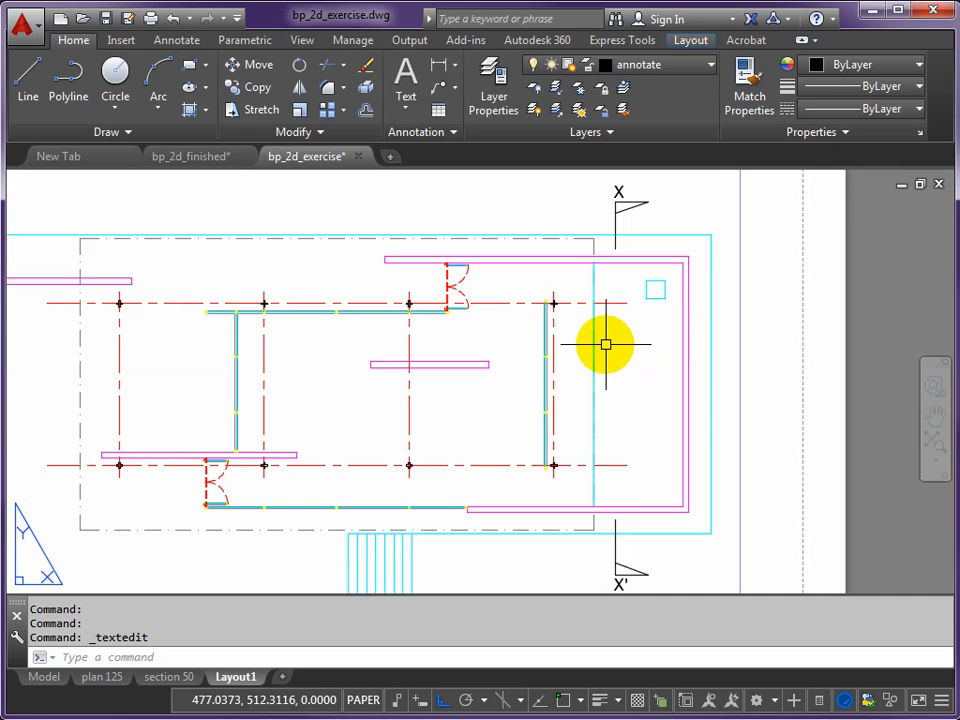
key("Return")
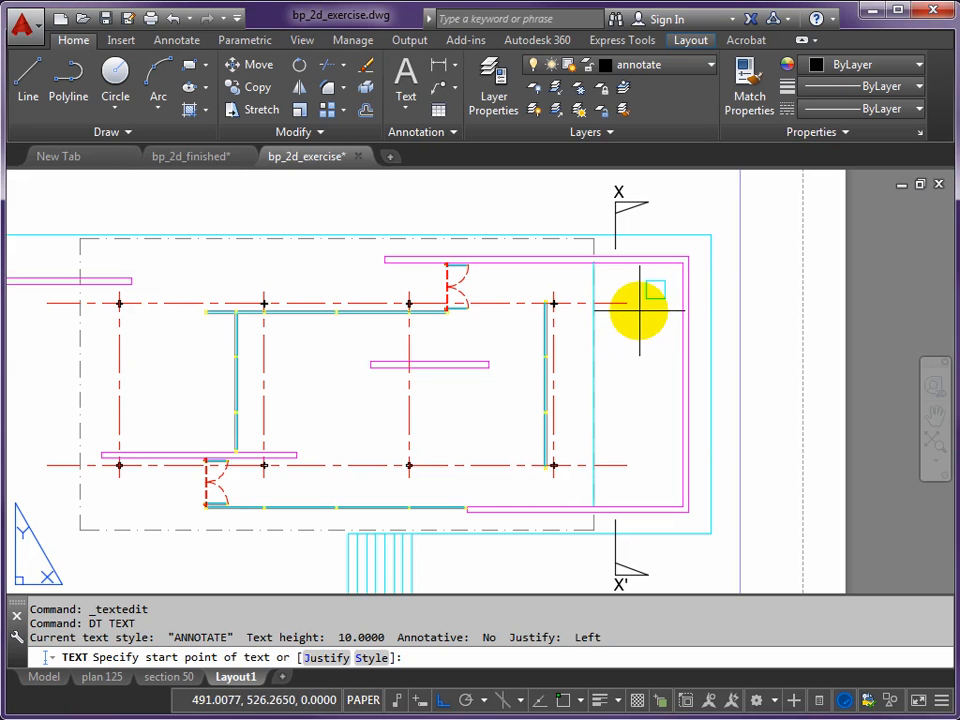
left_click(630, 315)
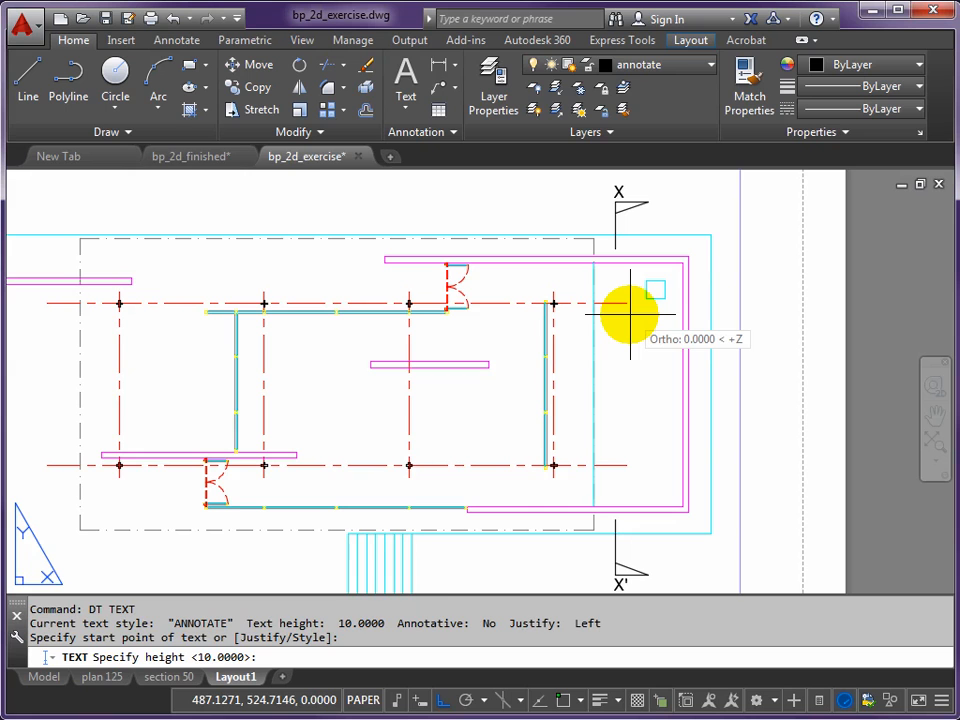
key("Return")
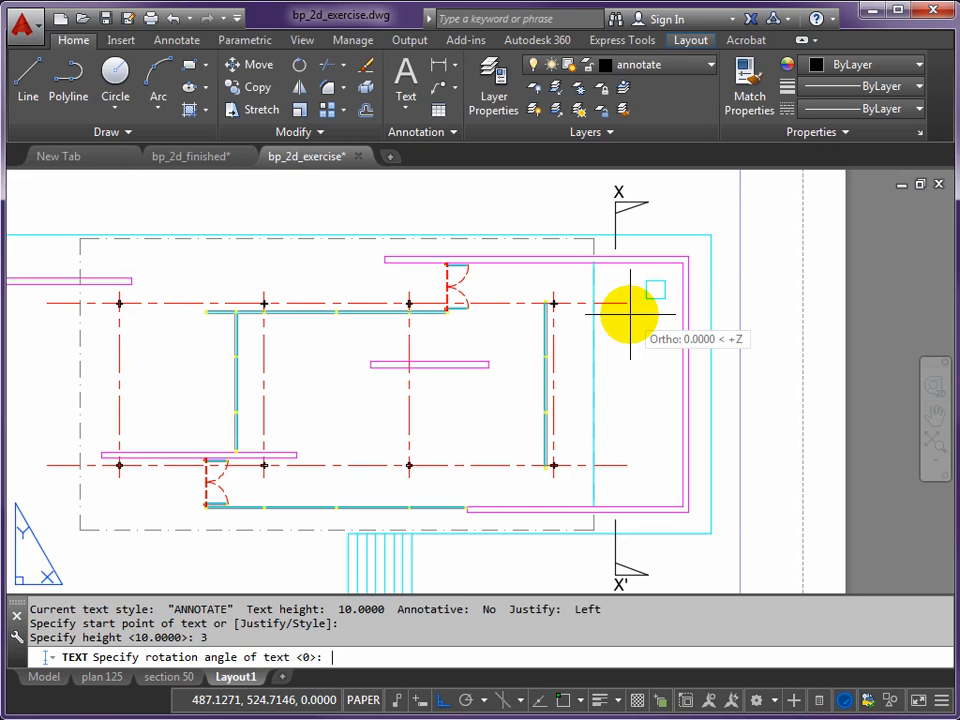
key("Return")
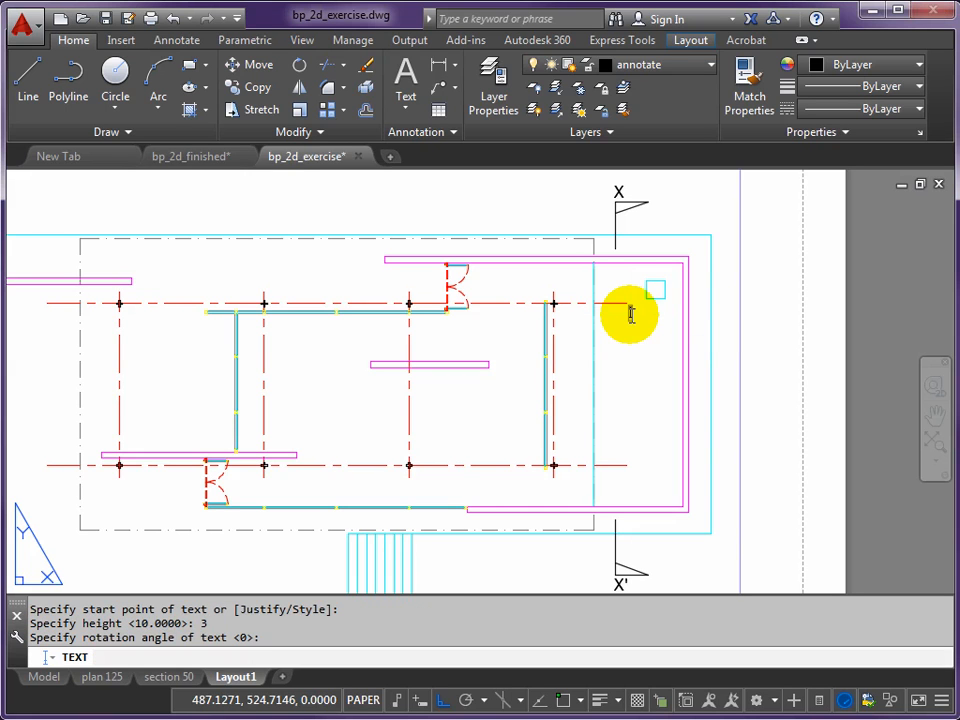
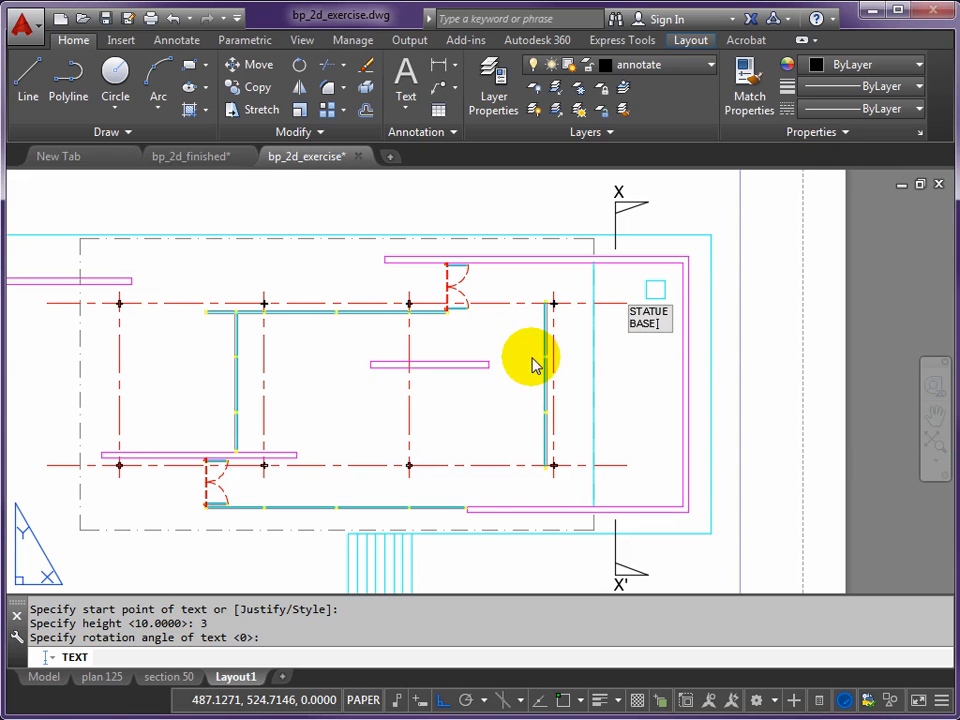
- Label the pavilion plan EXHIBITION SPACE + LOUNGE below the freestanding wall, POOL in the lower-right corner, ENTRANCE beside the doors and UP beside the stairs
left_click(356, 399)
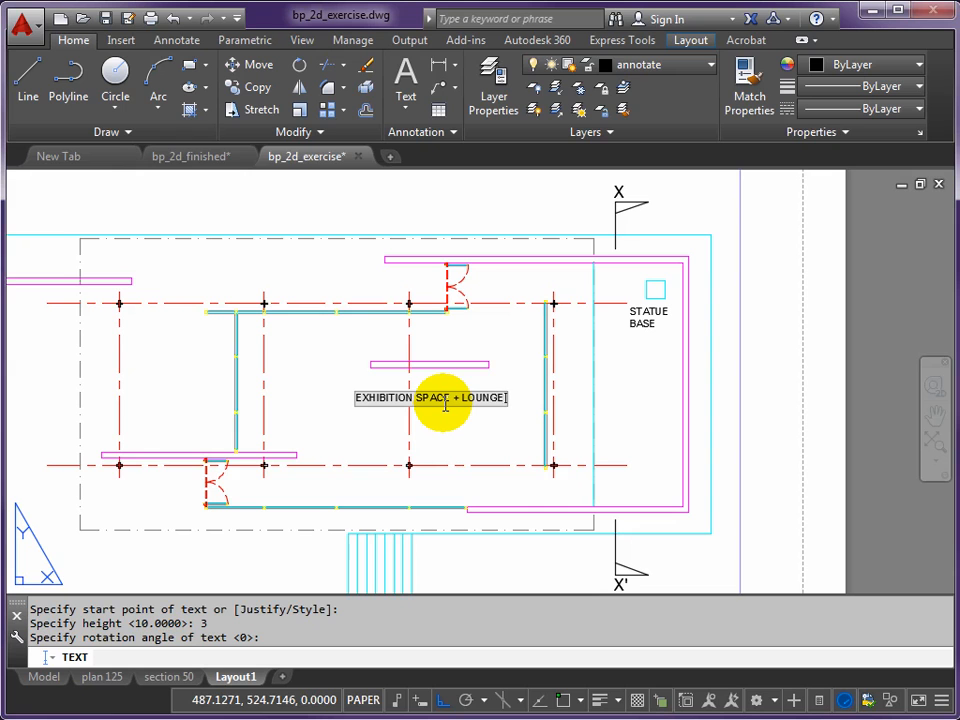
left_click(605, 497)
type("PO")
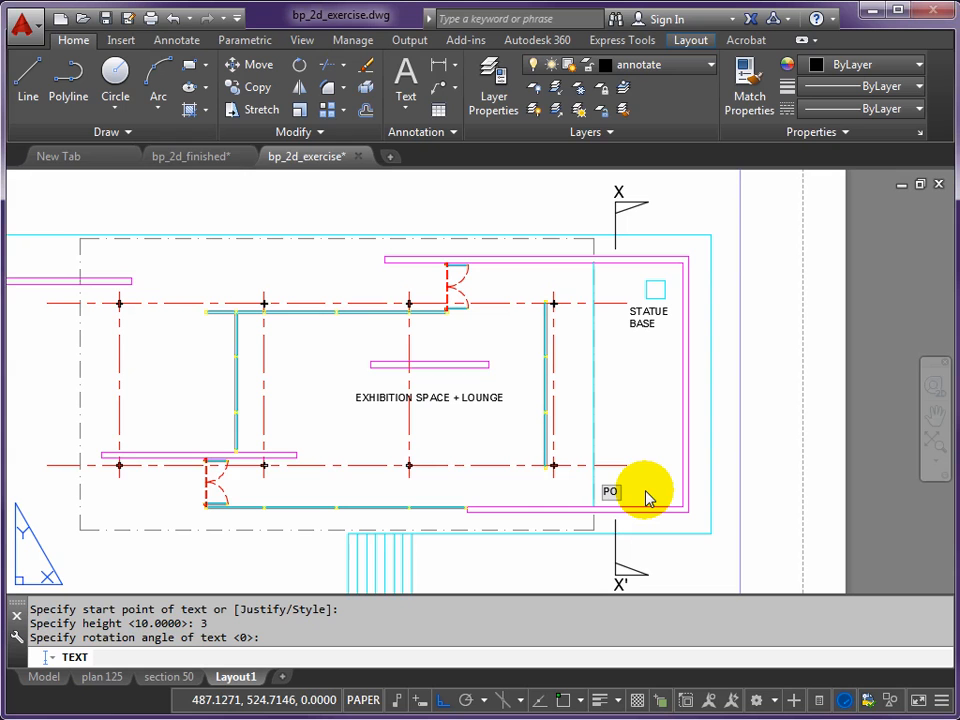
type("OL")
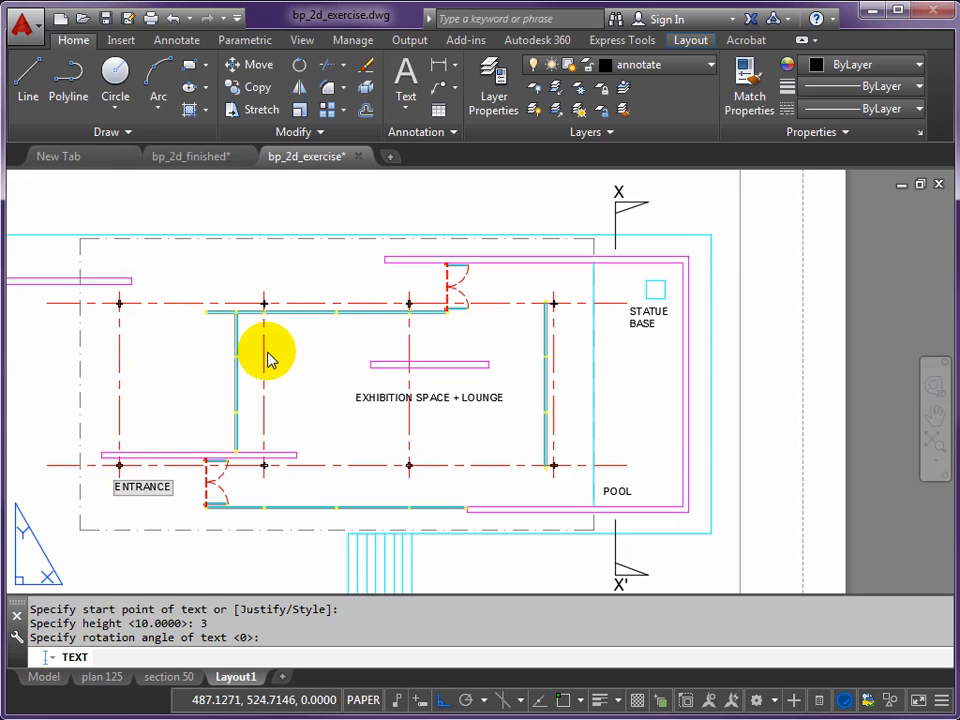
middle_click_drag(199, 315, 364, 272)
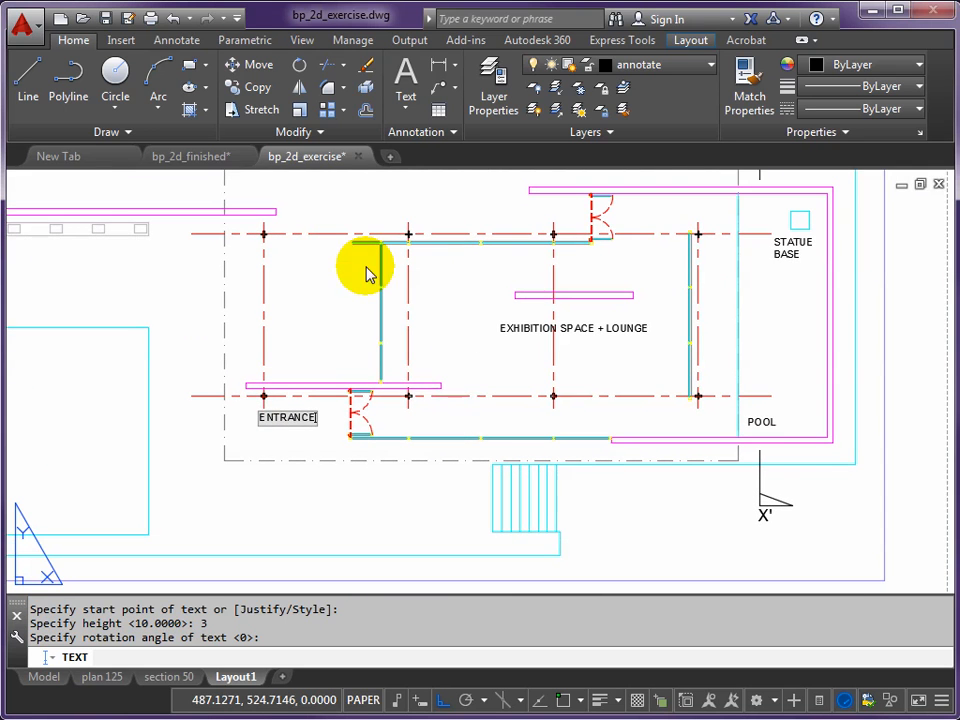
left_click(563, 506)
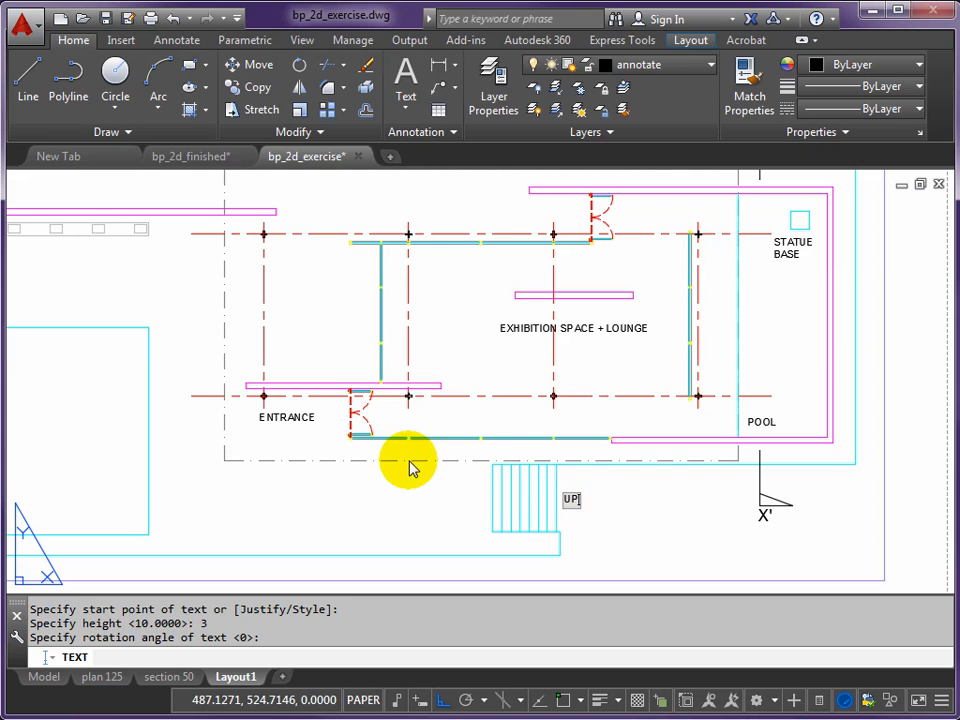
- Add the label REFLECTION POOL inside the lower-left corner of the large pool
middle_click_drag(268, 407, 532, 381)
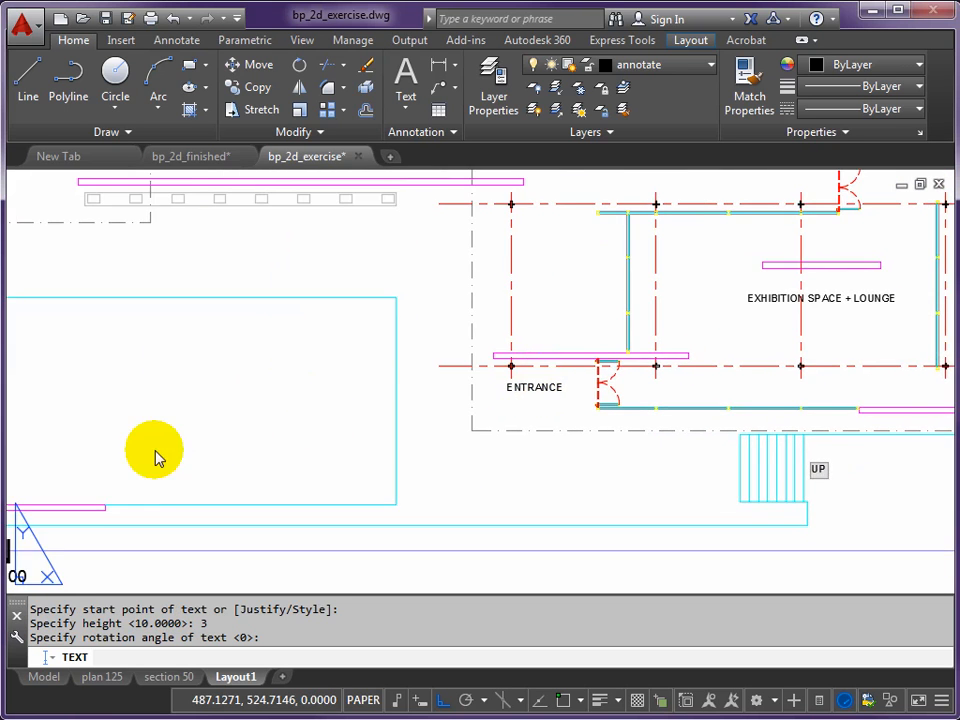
middle_click_drag(156, 455, 332, 458)
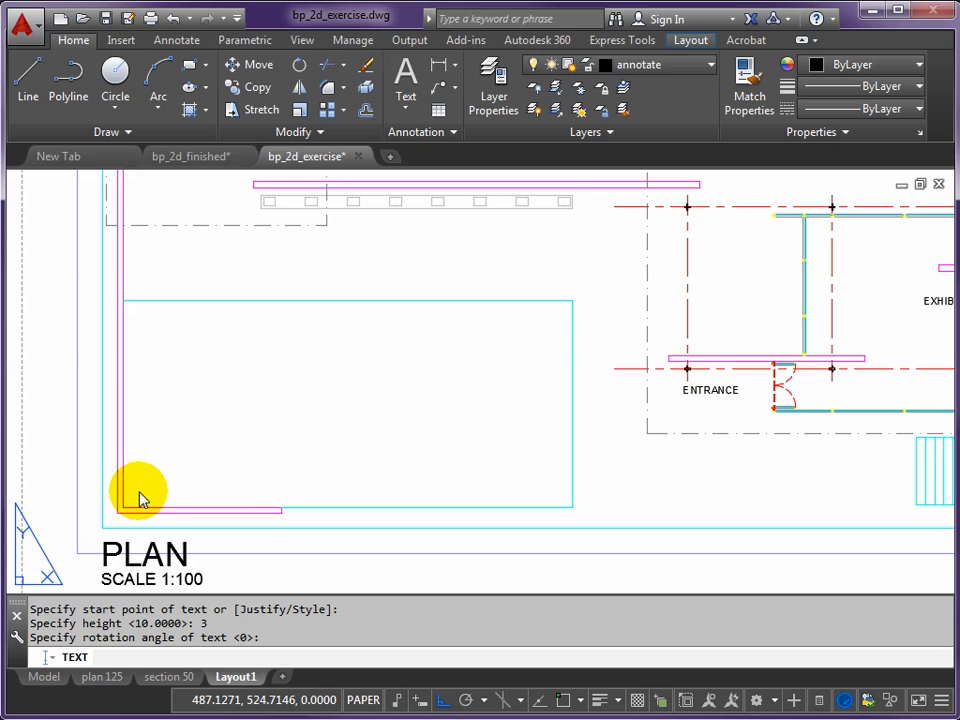
key("Return")
type("REFLECTION POOL")
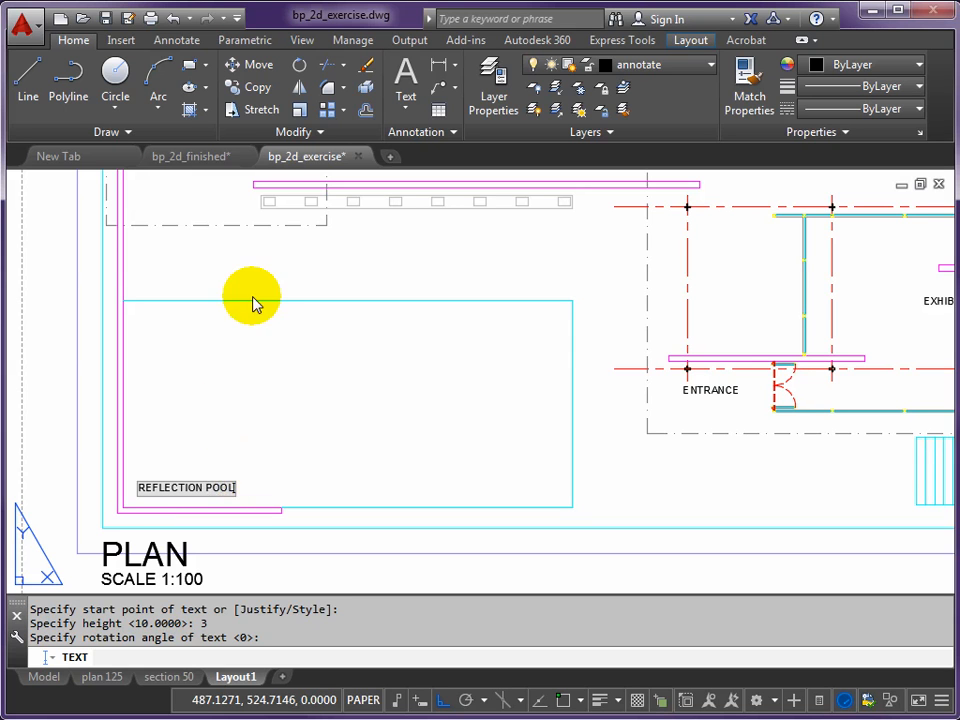
- Add the label MARBLE SEAT just below the left end of the long bench
scroll(255, 315, "up", 4)
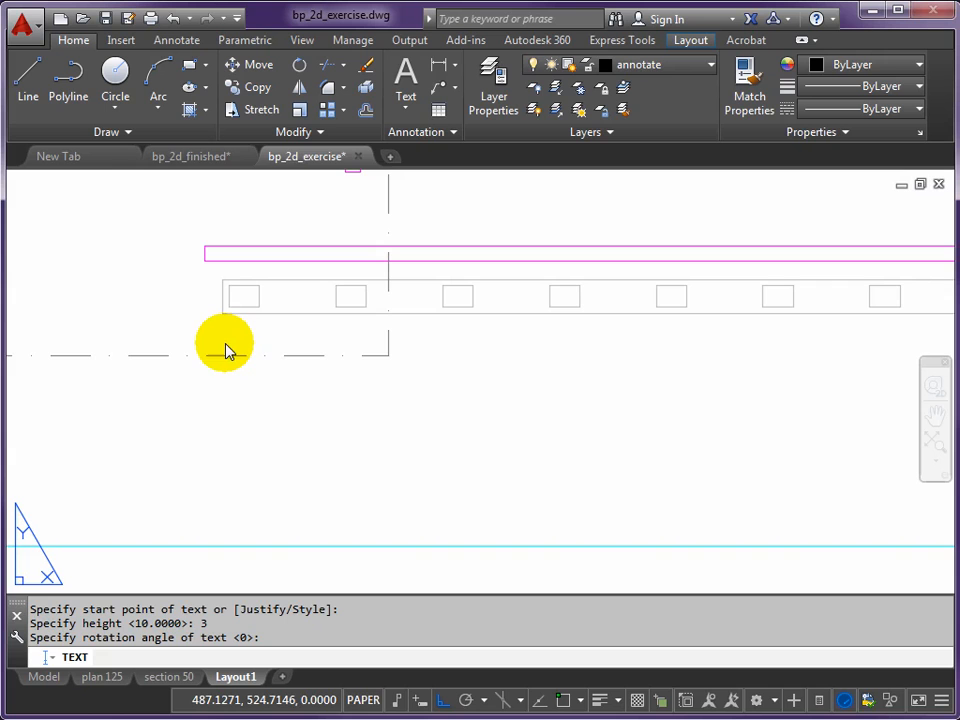
left_click(225, 352)
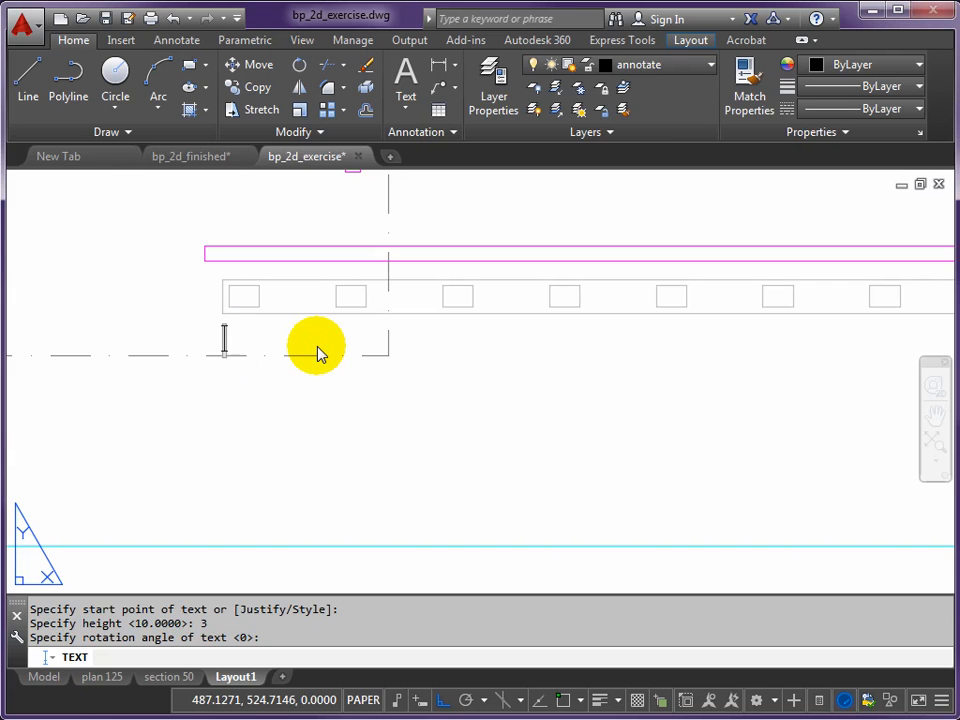
type("MARBLE SEAT")
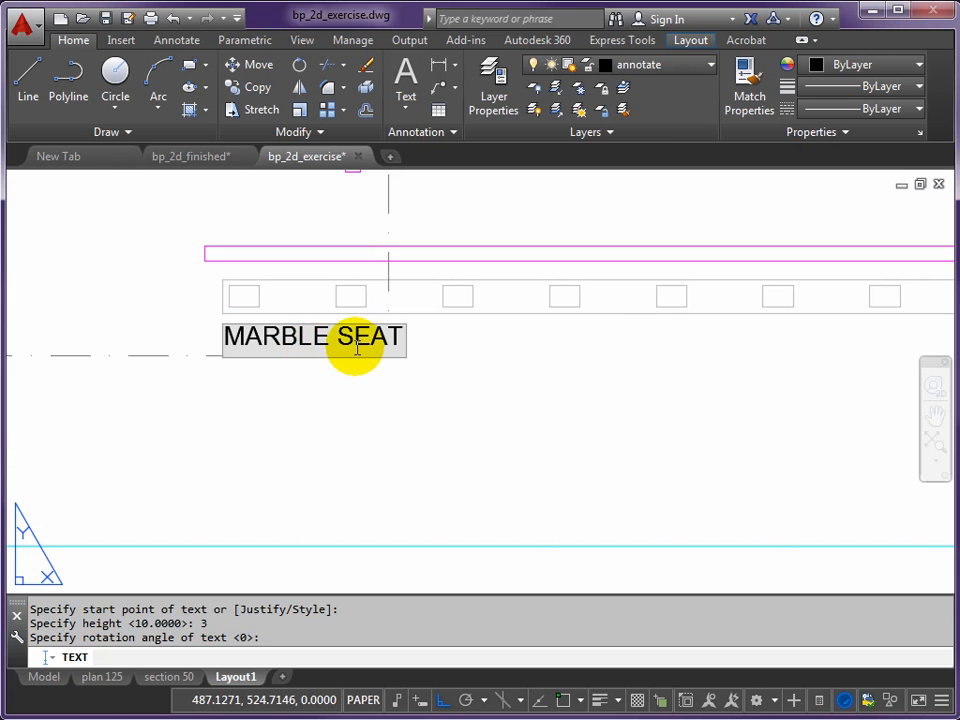
- Add the label OFFICE SPACE in the upper-left room of the small building and finish the text command
scroll(353, 343, "down", 4)
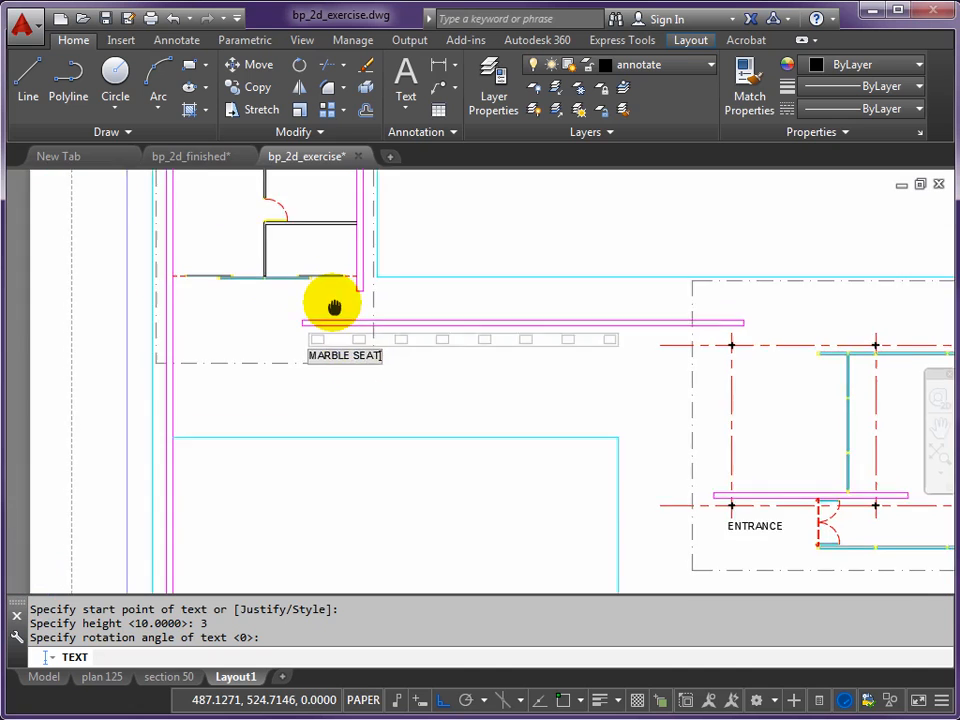
scroll(250, 349, "up", 3)
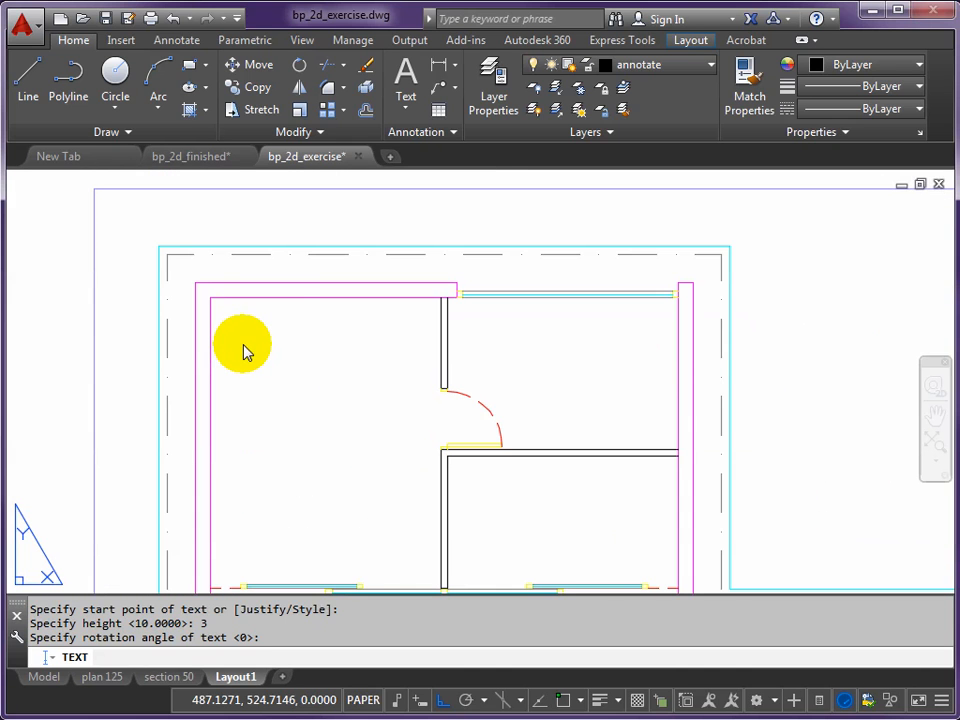
left_click(243, 347)
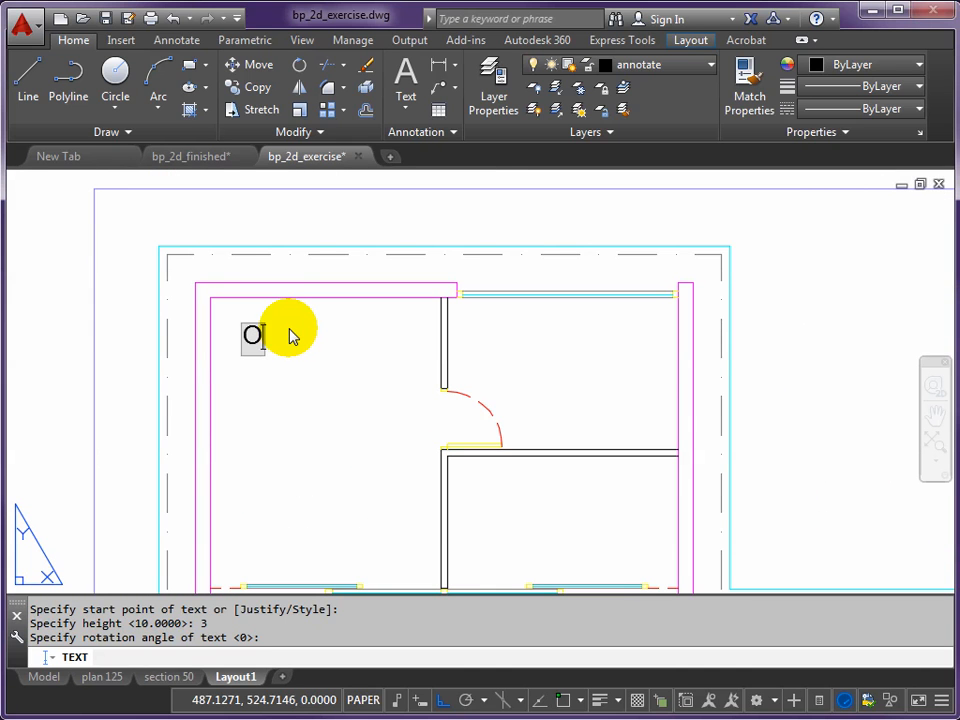
type("OFFICE SPACE")
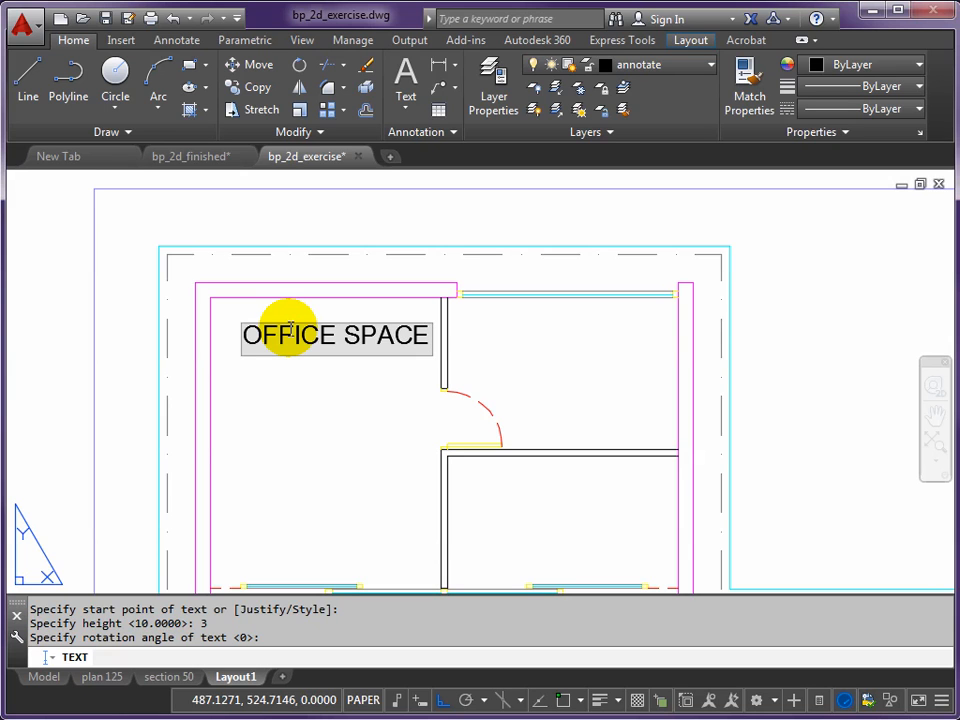
key("Return")
key("Return")
- Move the OFFICE SPACE label slightly up and left within its room, with Ortho off
scroll(290, 342, "down", 3)
scroll(193, 322, "up", 3)
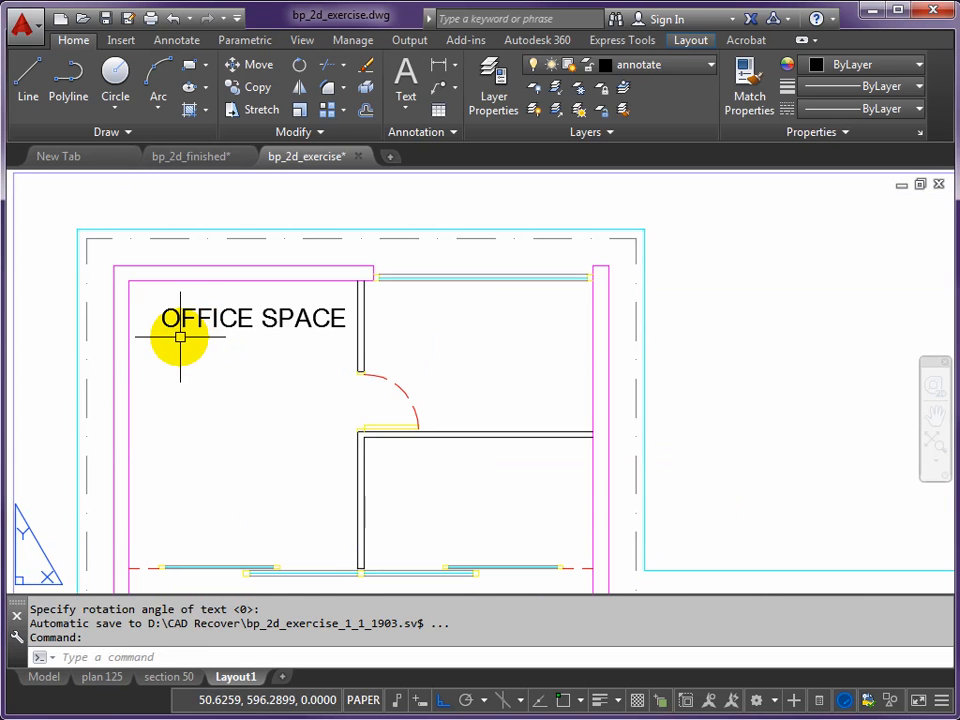
type("m")
key("Return")
left_click(441, 700)
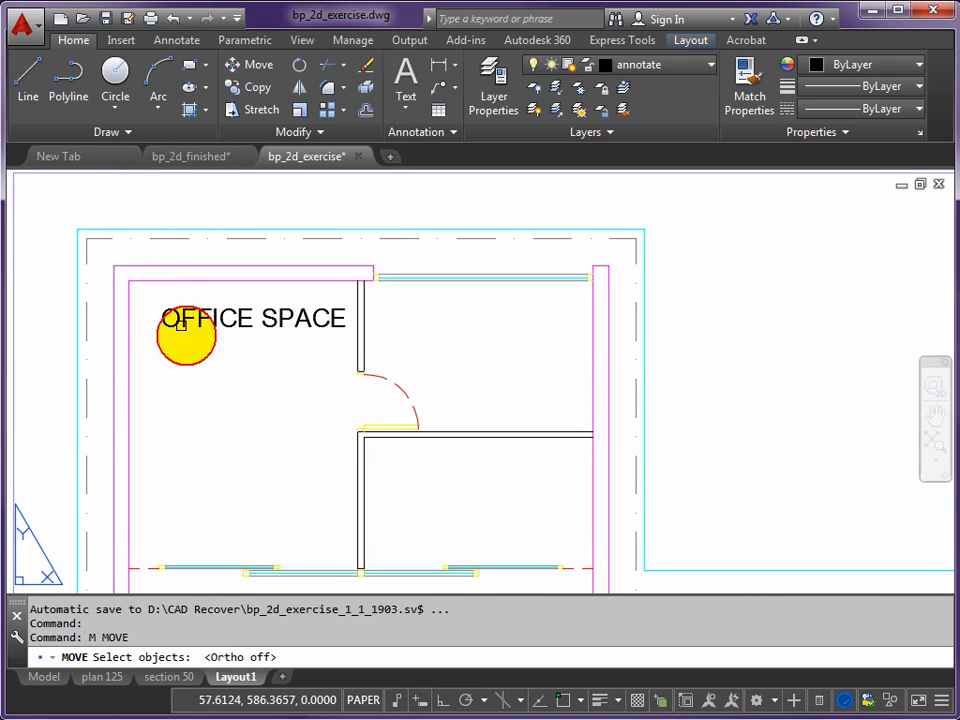
left_click(171, 317)
key("Return")
left_click(251, 439)
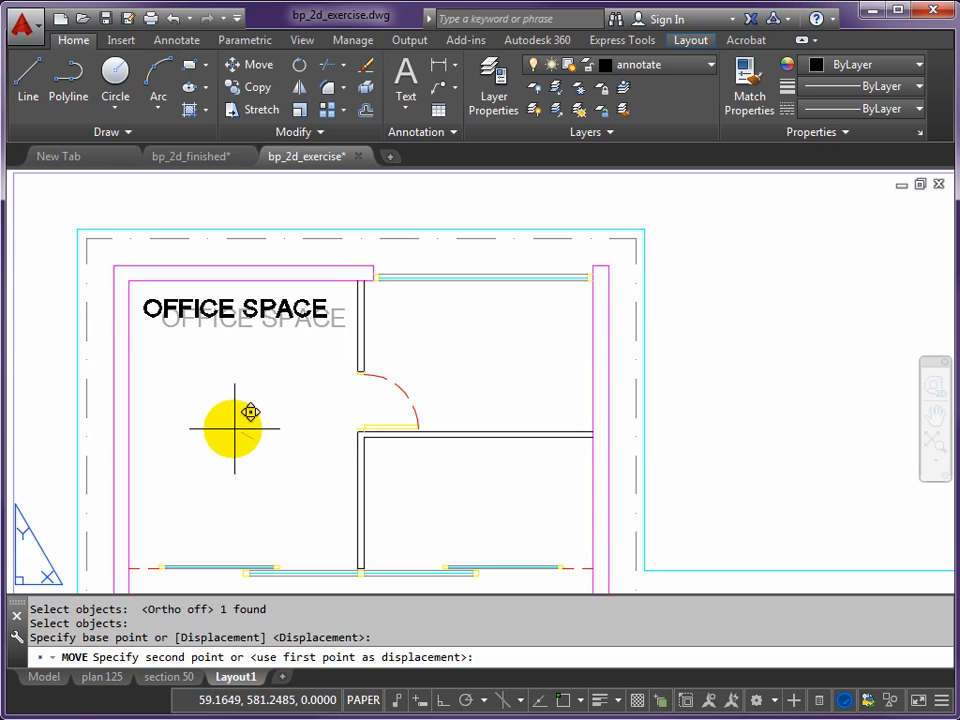
left_click(238, 429)
- Move the REFLECTION POOL label slightly down and left, closer to the pool's lower-left corner
scroll(262, 440, "down", 4)
middle_click_drag(306, 514, 296, 253)
middle_click_drag(289, 509, 289, 490)
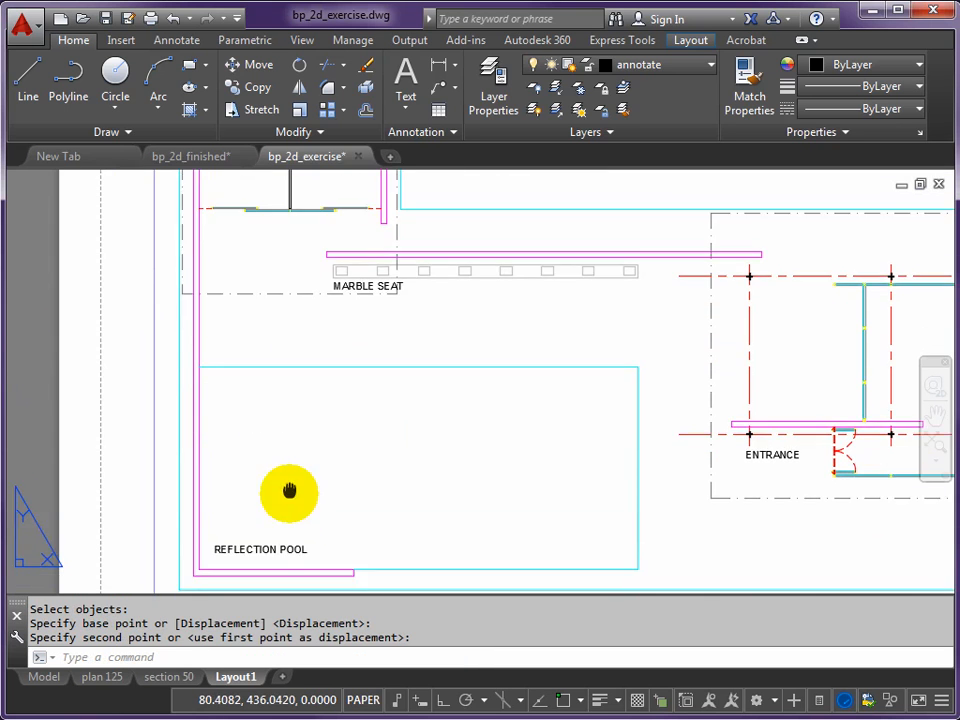
scroll(289, 491, "up", 5)
key("Return")
left_click(215, 390)
key("Return")
left_click(292, 440)
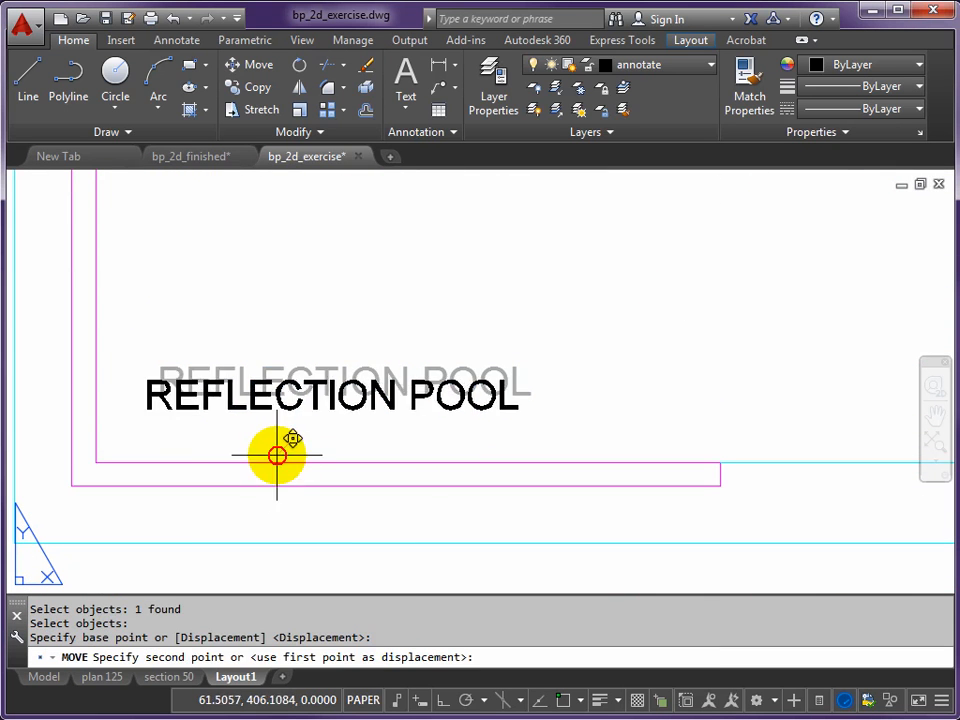
left_click(268, 473)
- Move the EXHIBITION SPACE + LOUNGE label slightly up, closer to the freestanding wall
scroll(574, 435, "down", 5)
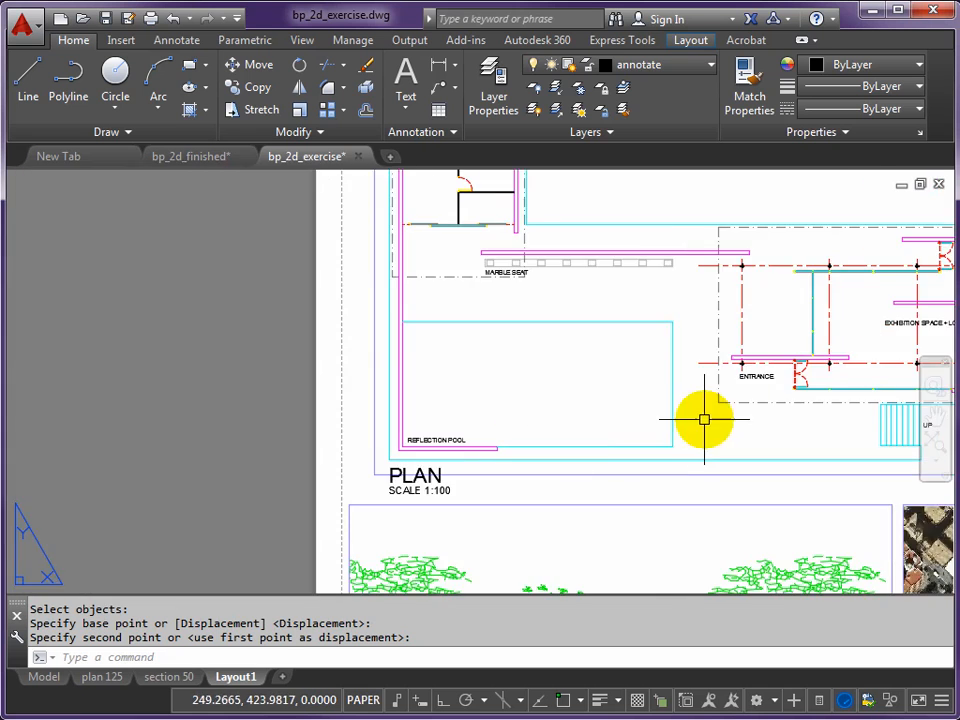
middle_click_drag(799, 404, 561, 433)
scroll(554, 411, "up", 4)
middle_click_drag(665, 386, 310, 425)
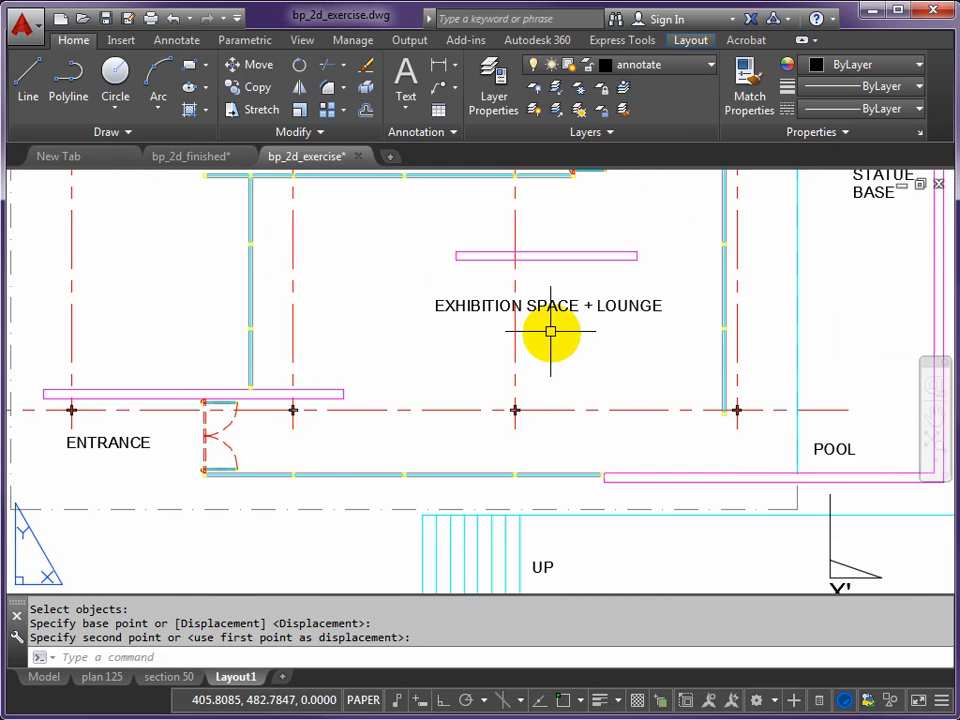
key("Return")
left_click(551, 306)
key("Return")
left_click(567, 364)
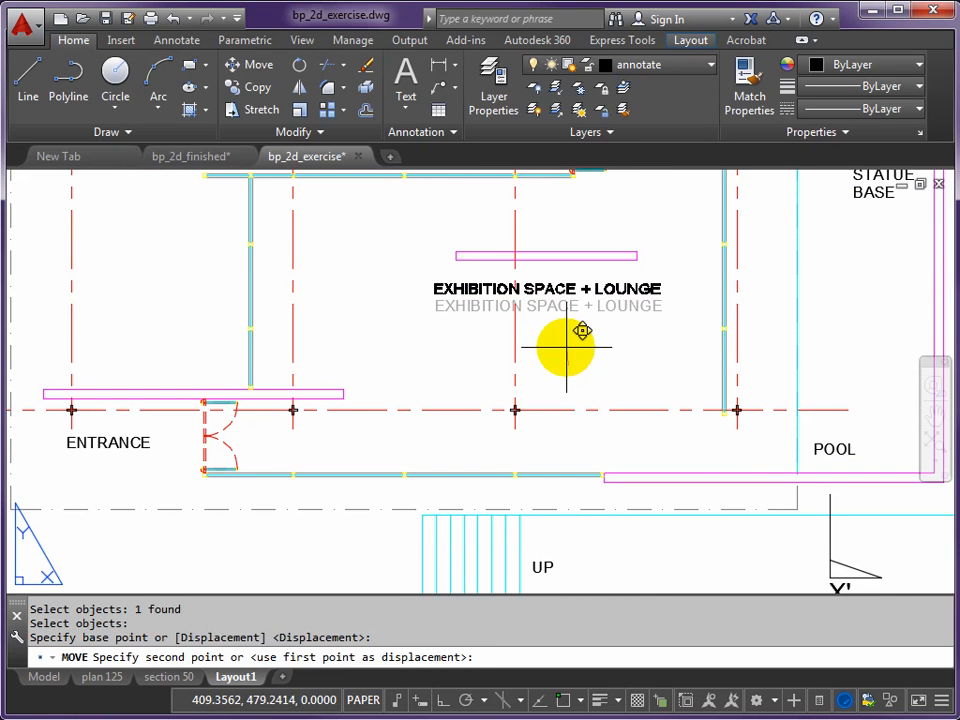
left_click(566, 347)
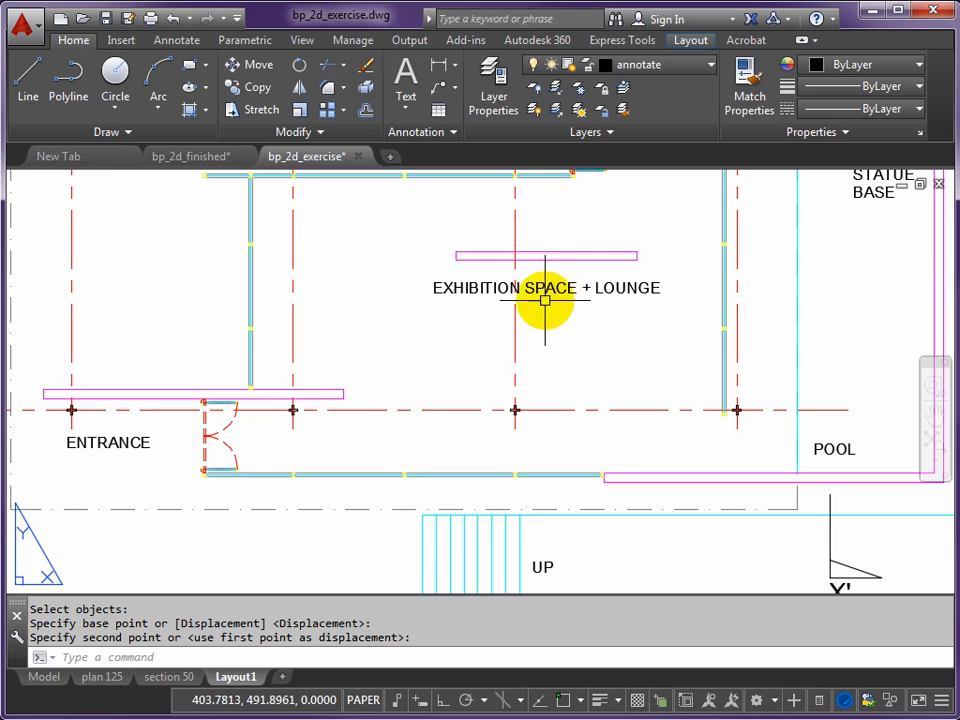
- Move the POOL label slightly down and left, closer to the small pool's lower-left corner
middle_click_drag(723, 410, 504, 381)
scroll(620, 427, "up", 5)
key("Return")
left_click(602, 413)
key("Return")
left_click(705, 327)
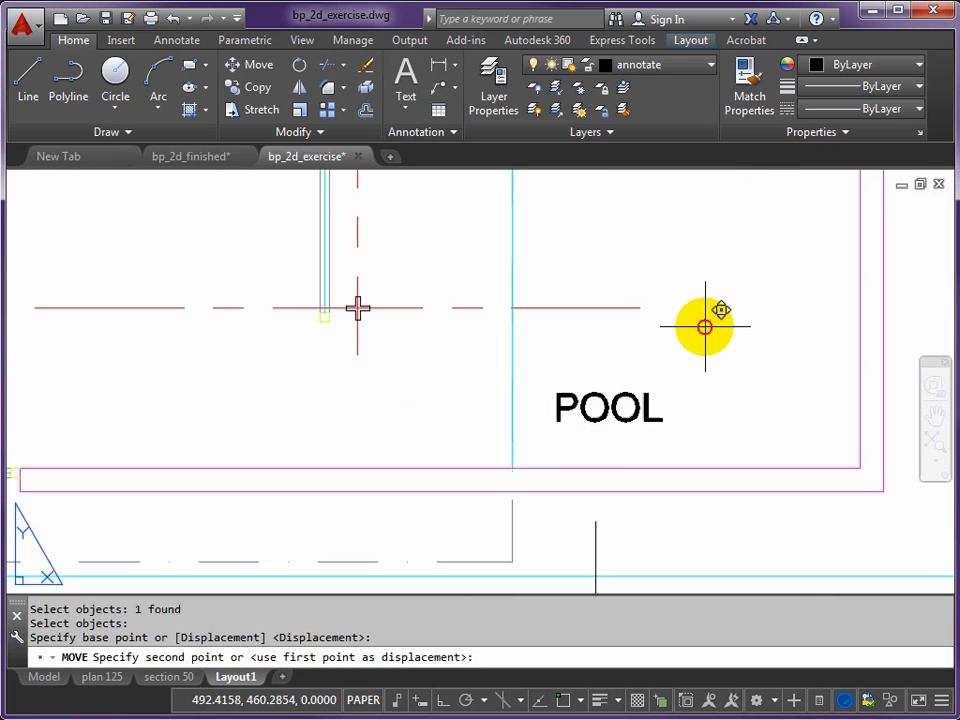
left_click(688, 342)
- Move both lines of the STATUE BASE label up and left, placing them beside the small square
scroll(681, 376, "down", 4)
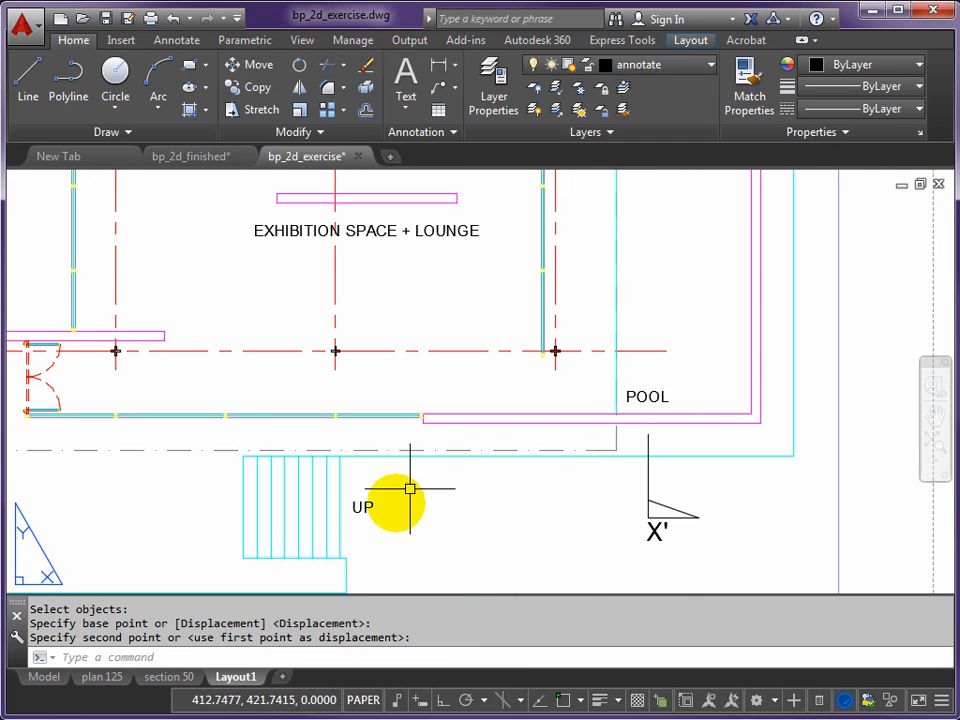
scroll(611, 339, "down", 4)
scroll(643, 332, "up", 5)
scroll(626, 318, "up", 2)
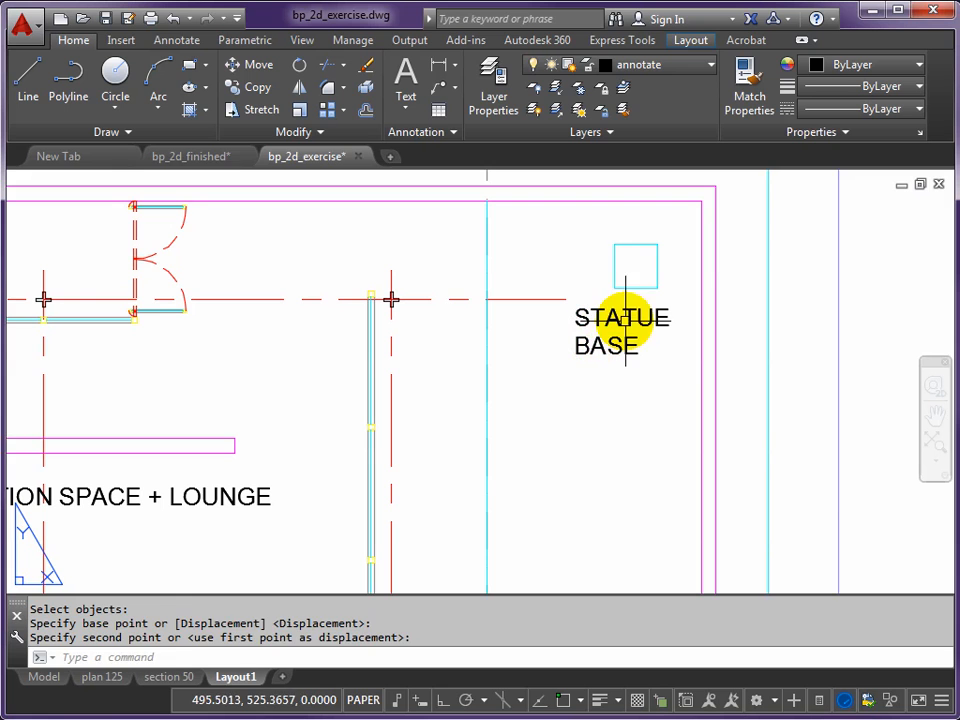
key("Return")
left_click(621, 317)
left_click(578, 344)
key("Return")
left_click(626, 432)
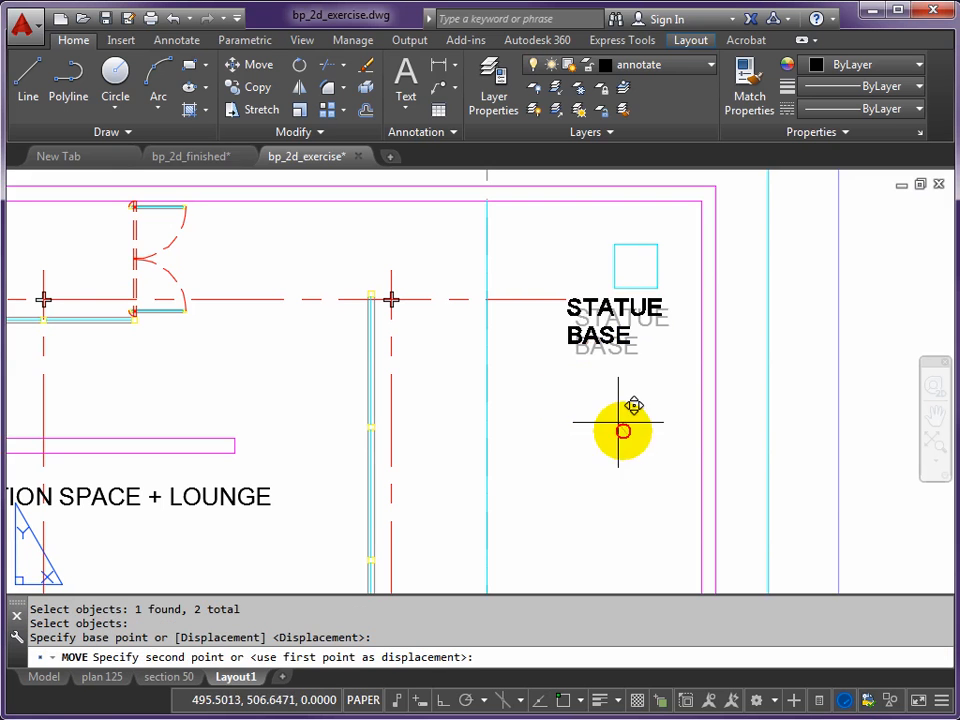
left_click(572, 350)
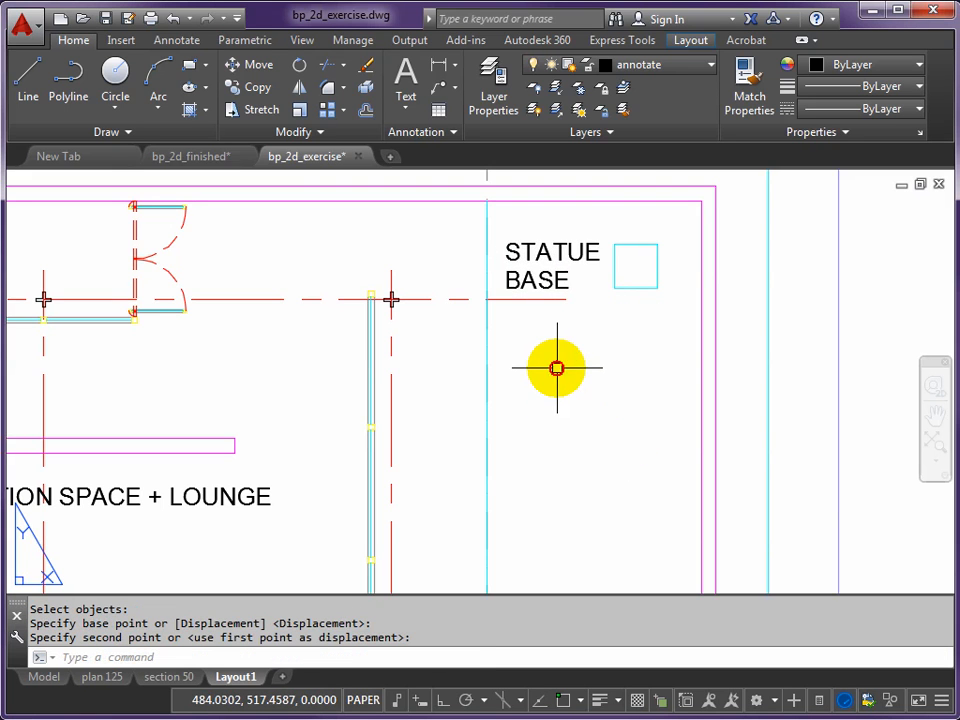
- Turn on object snap and add Midpoint to the active snaps for a line on the stair next to the UP label
scroll(413, 400, "down", 4)
middle_click_drag(320, 400, 539, 357)
middle_click_drag(284, 393, 489, 333)
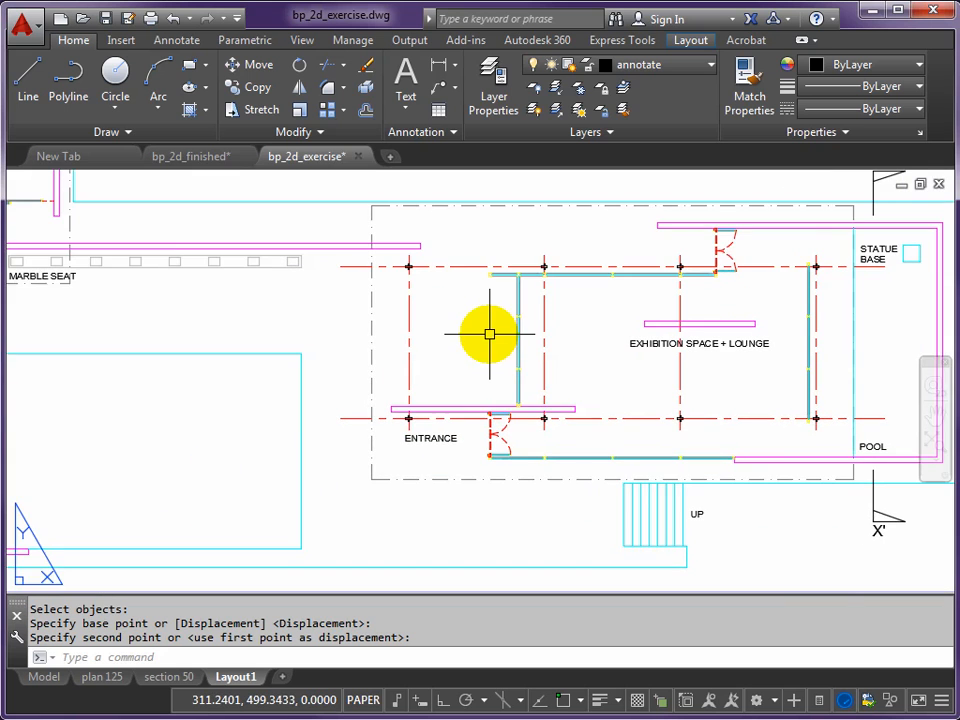
mouse_move(585, 433)
middle_mouse_down()
mouse_move(536, 364)
mouse_move(396, 315)
middle_mouse_up()
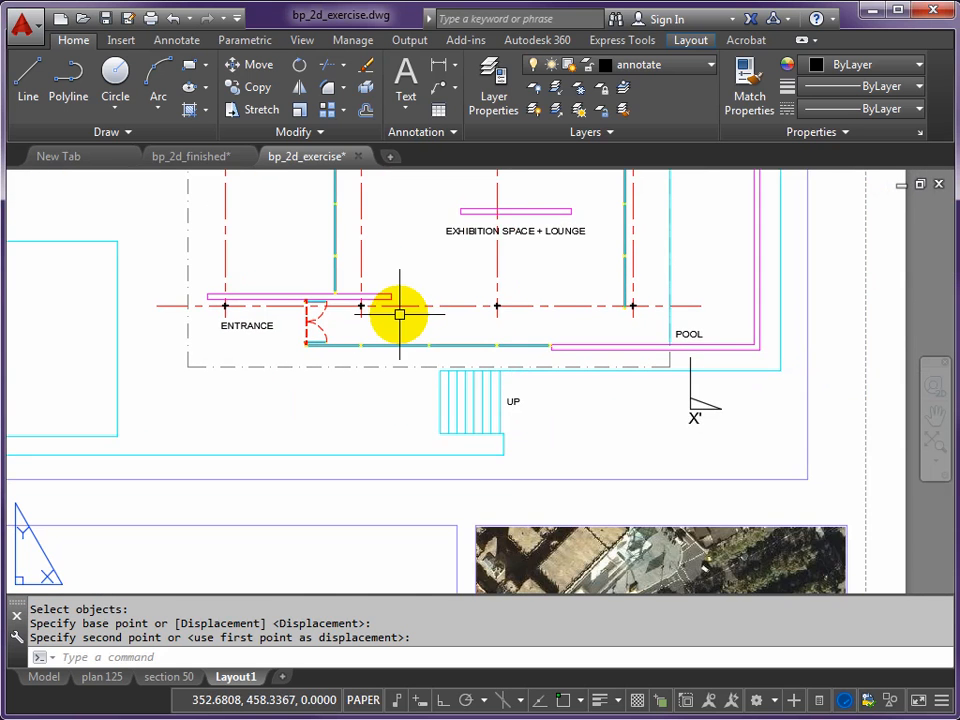
scroll(396, 315, "down", 2)
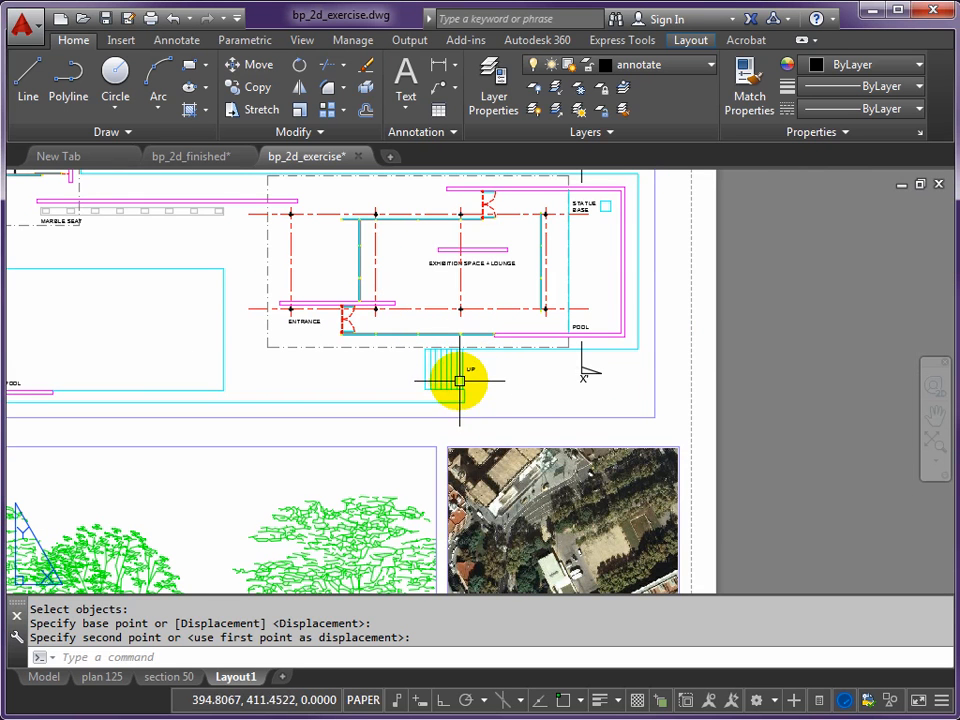
scroll(460, 381, "up", 5)
mouse_move(456, 339)
middle_mouse_down()
mouse_move(456, 386)
mouse_move(448, 364)
mouse_move(524, 361)
middle_mouse_up()
scroll(456, 386, "up", 2)
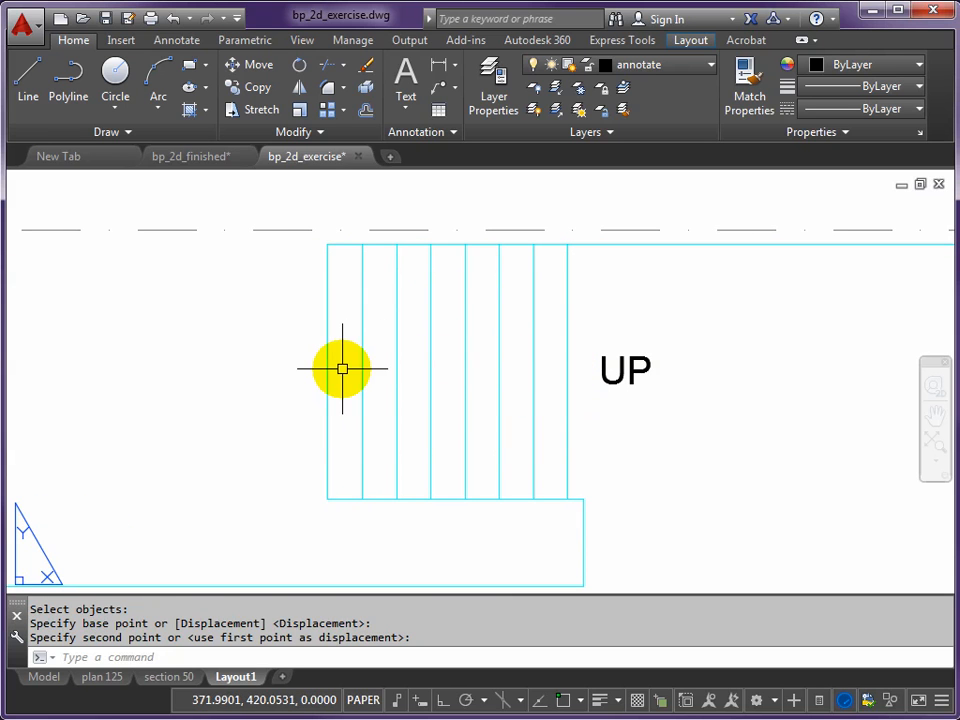
key("Return")
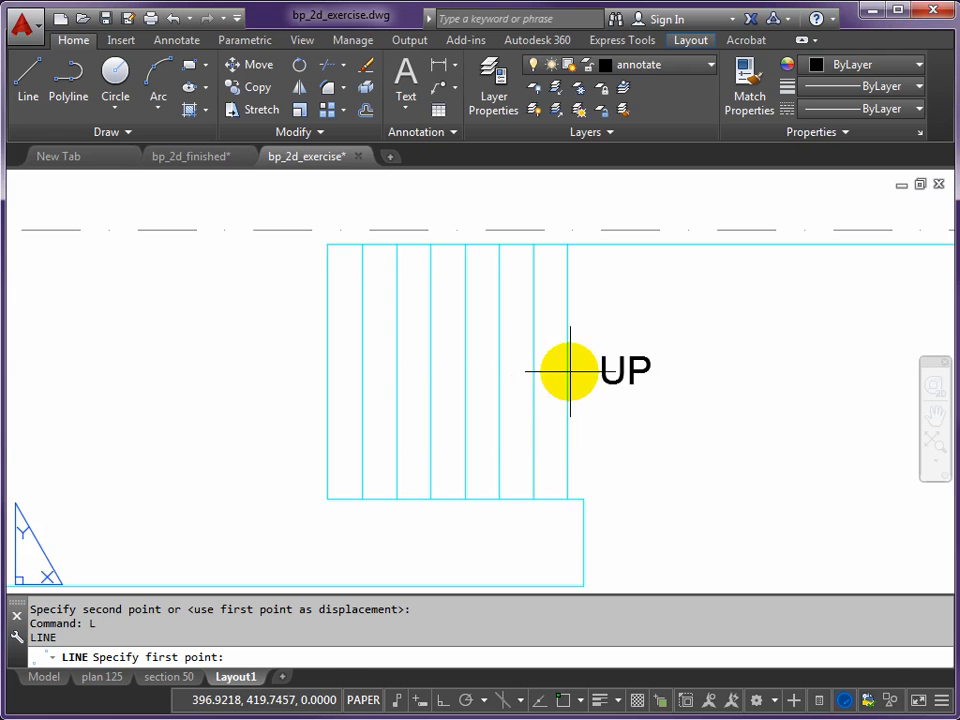
right_click(565, 703)
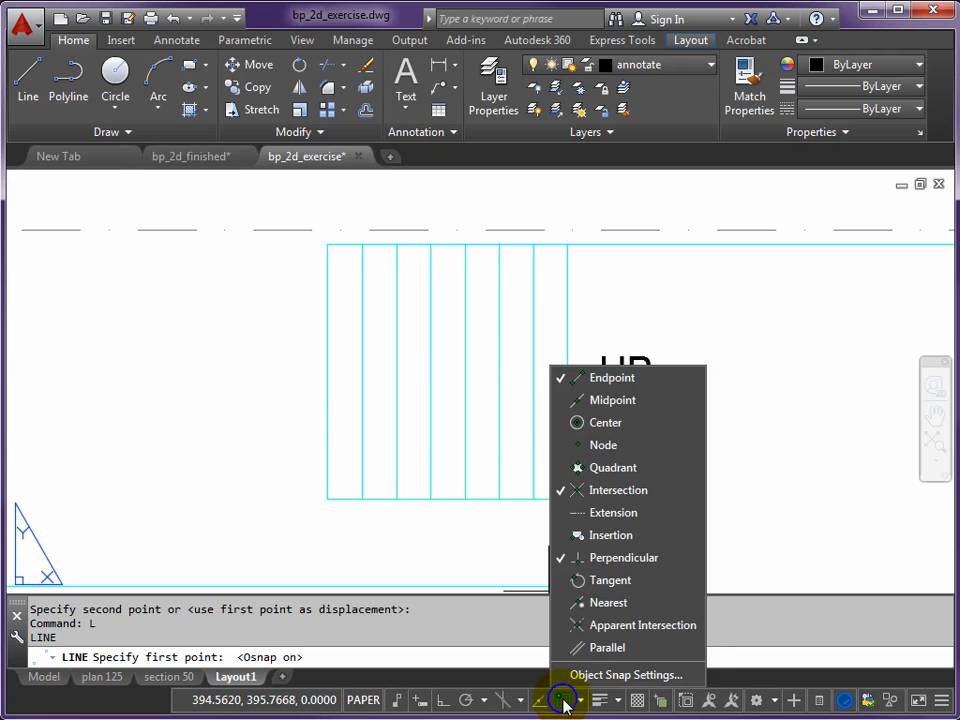
left_click(605, 402)
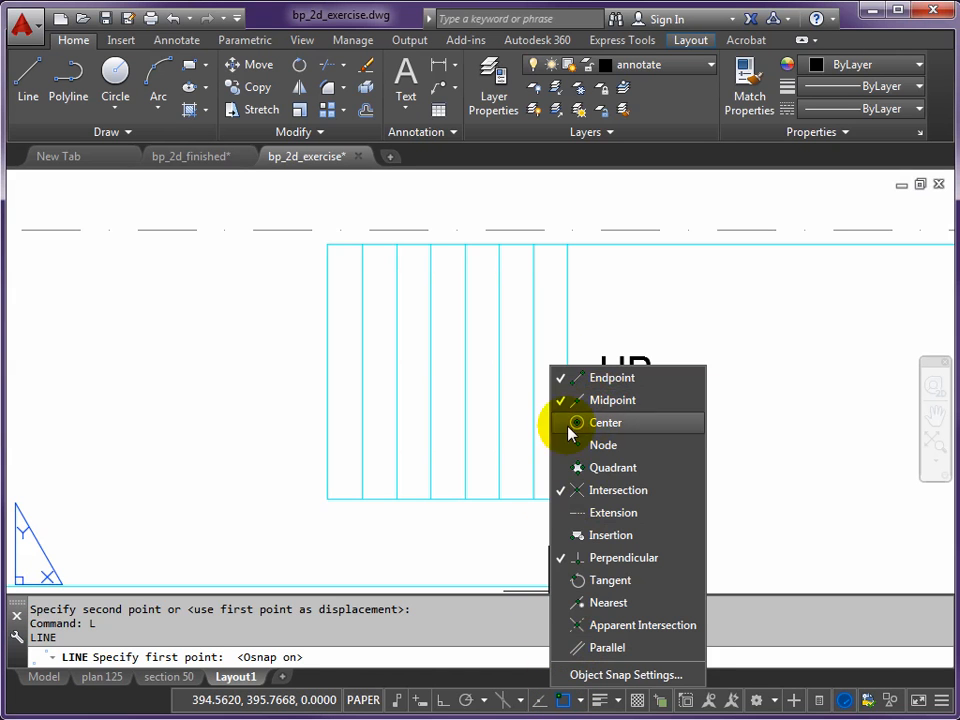
left_click(513, 389)
- Draw a horizontal line across the stair treads from the midpoint of the edge nearest UP to the midpoint of the far edge
left_click(567, 372)
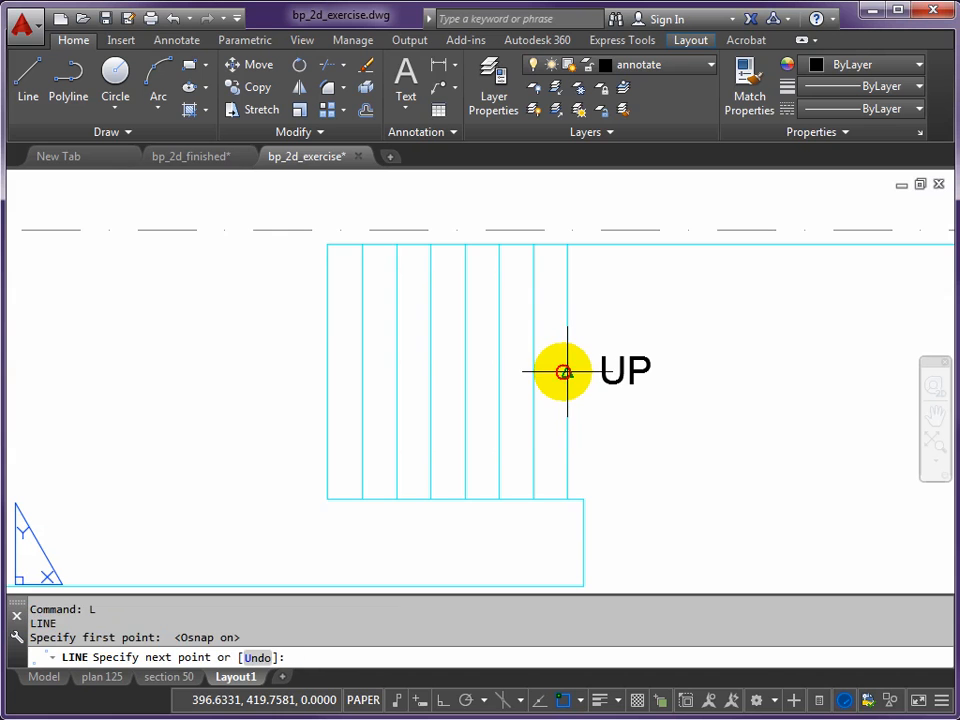
left_click(327, 372)
key("Return")
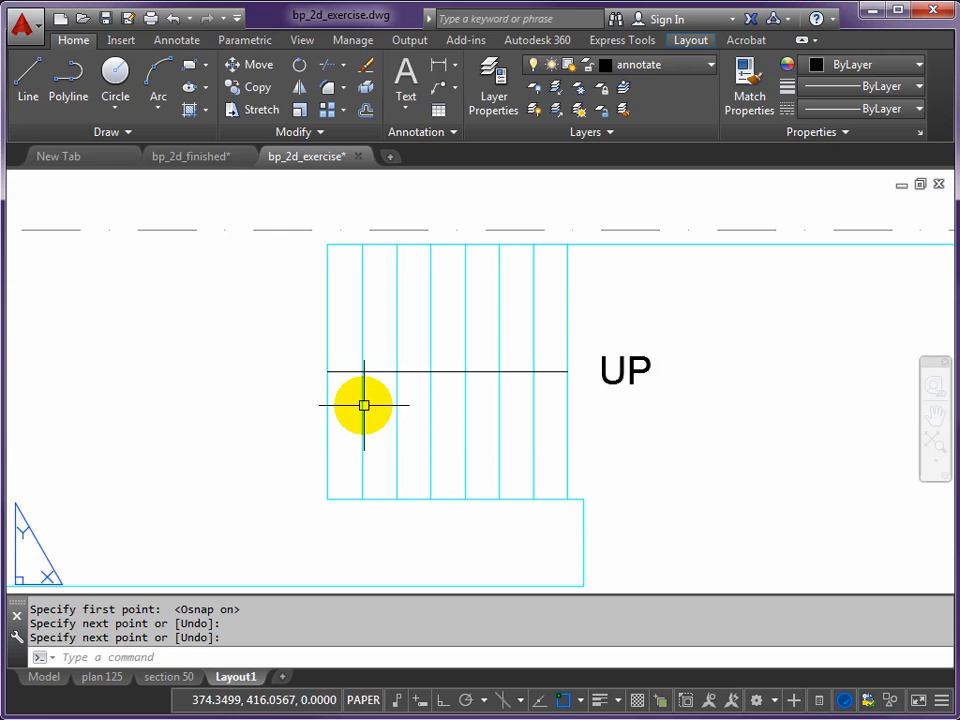
- Draw a 2.5-wide polyline about 7 units long from the stair line's far end, slanting down and back toward UP as half an arrowhead
type("PL")
key("Return")
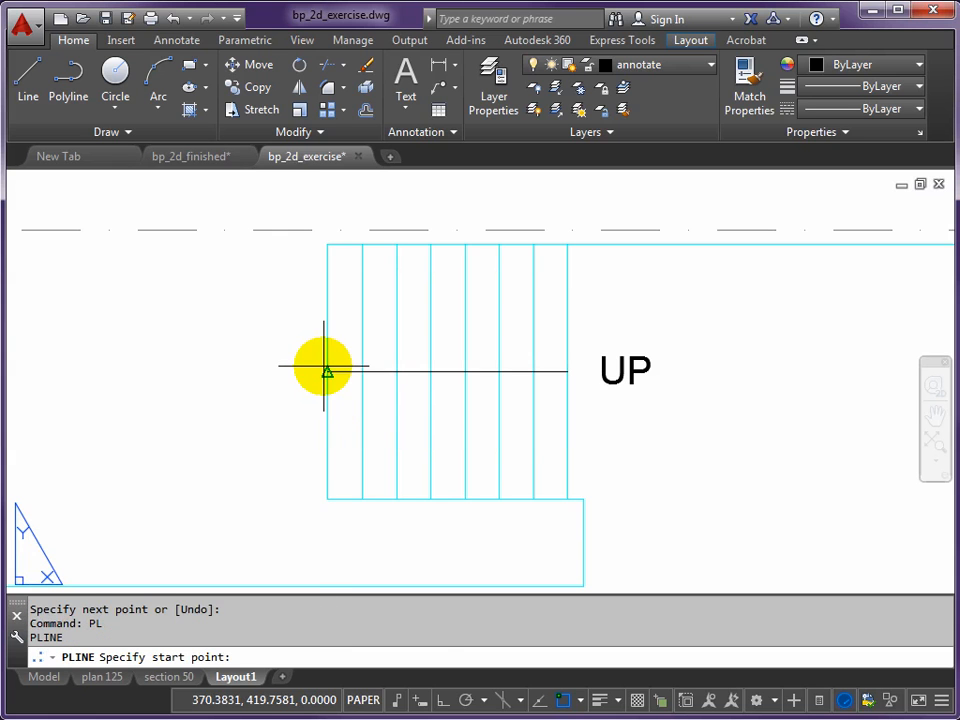
left_click(327, 372)
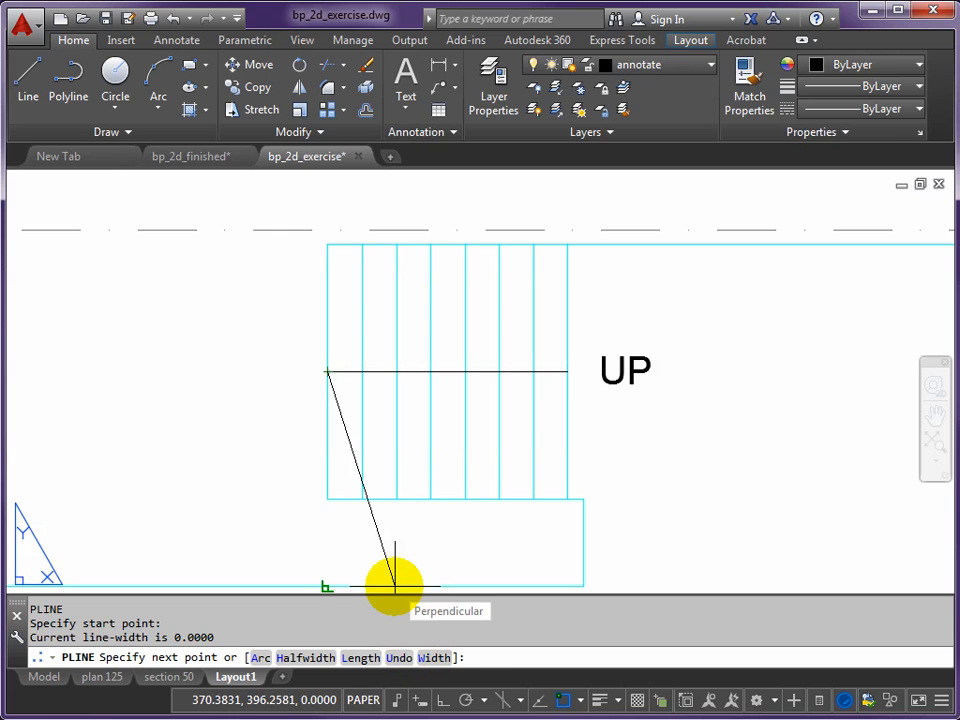
key("Return")
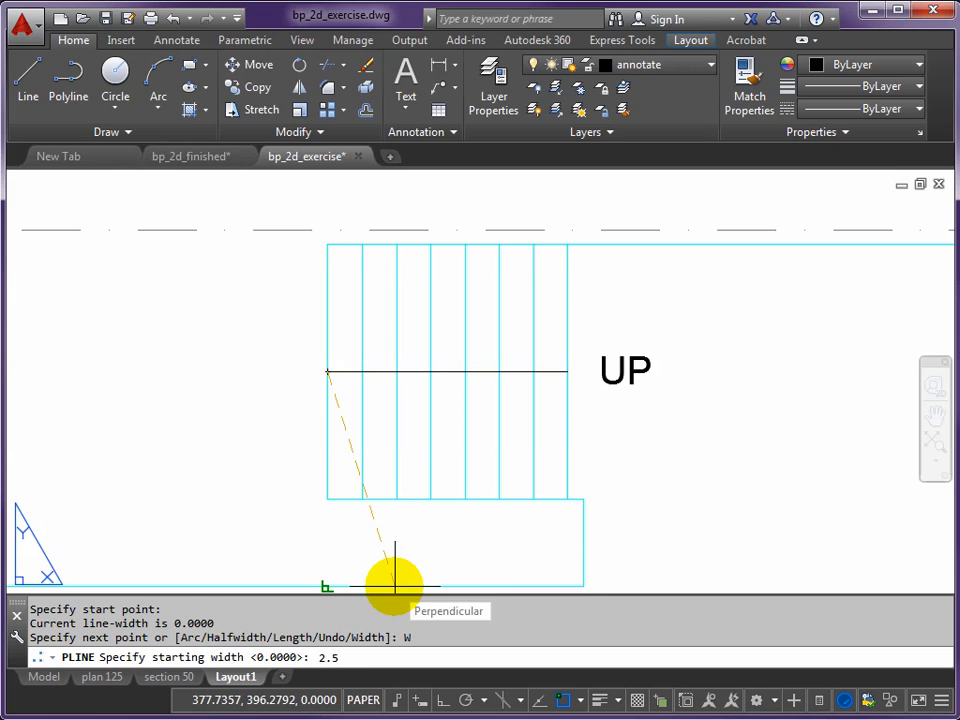
key("Return")
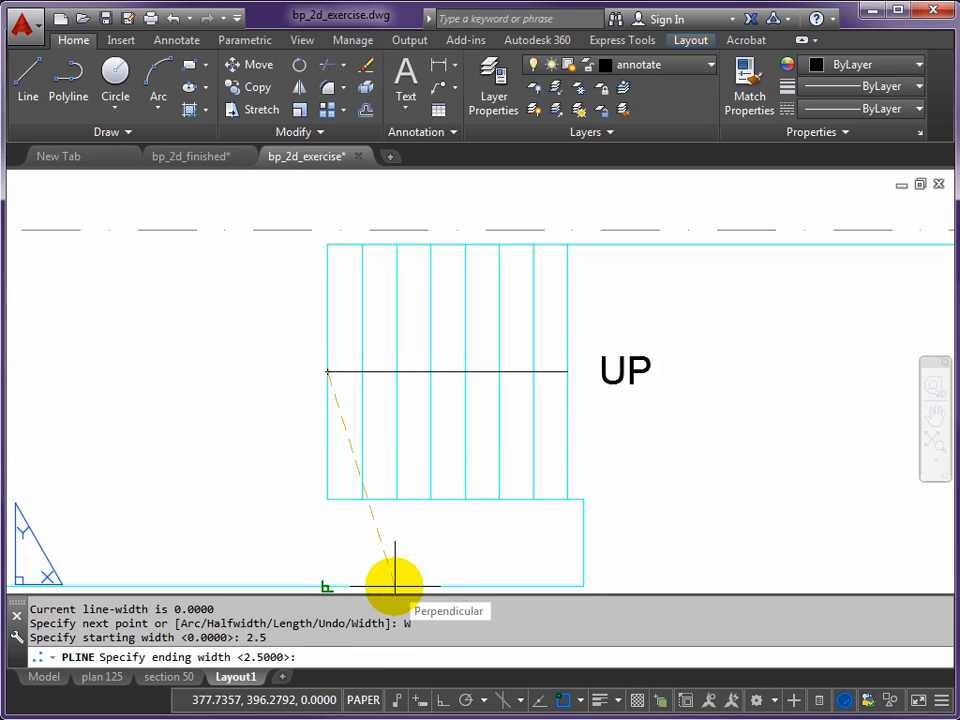
key("Return")
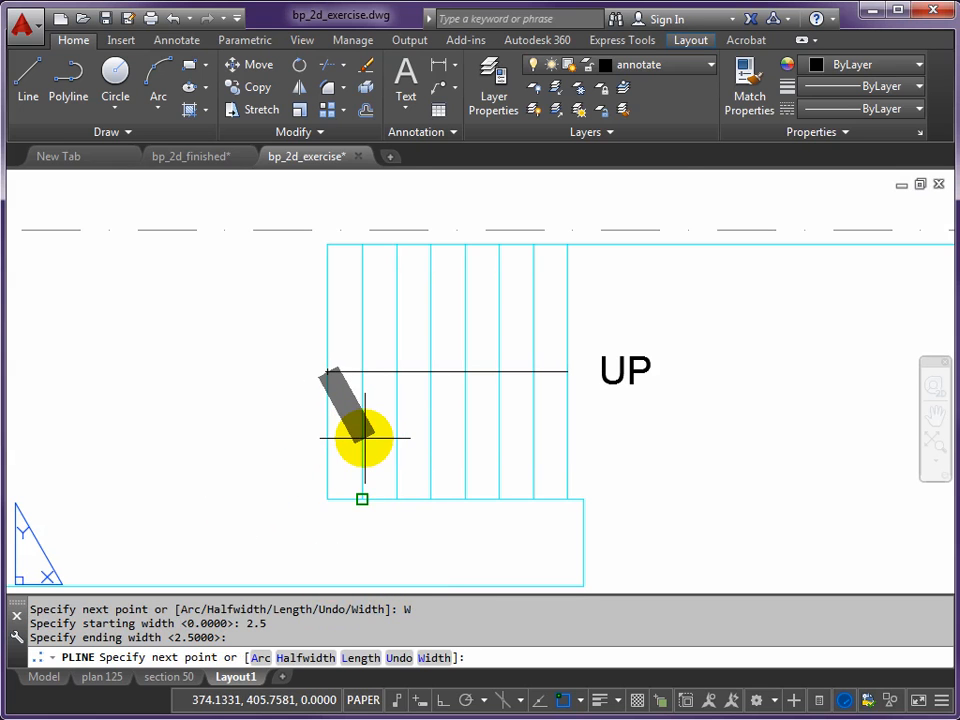
scroll(364, 437, "up", 2)
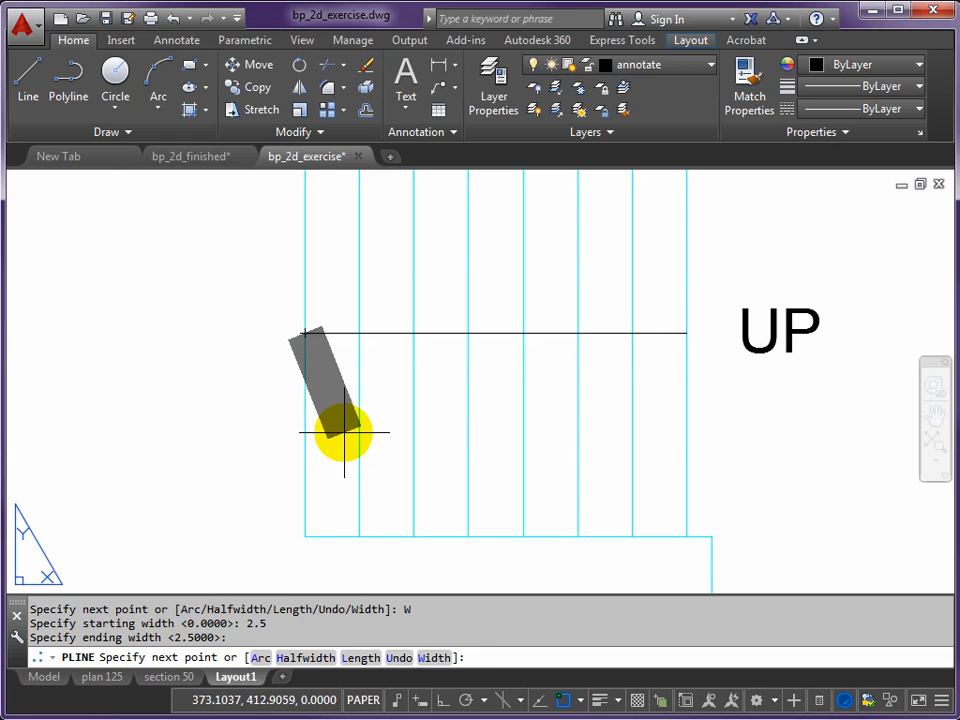
left_click(344, 432)
key("Return")
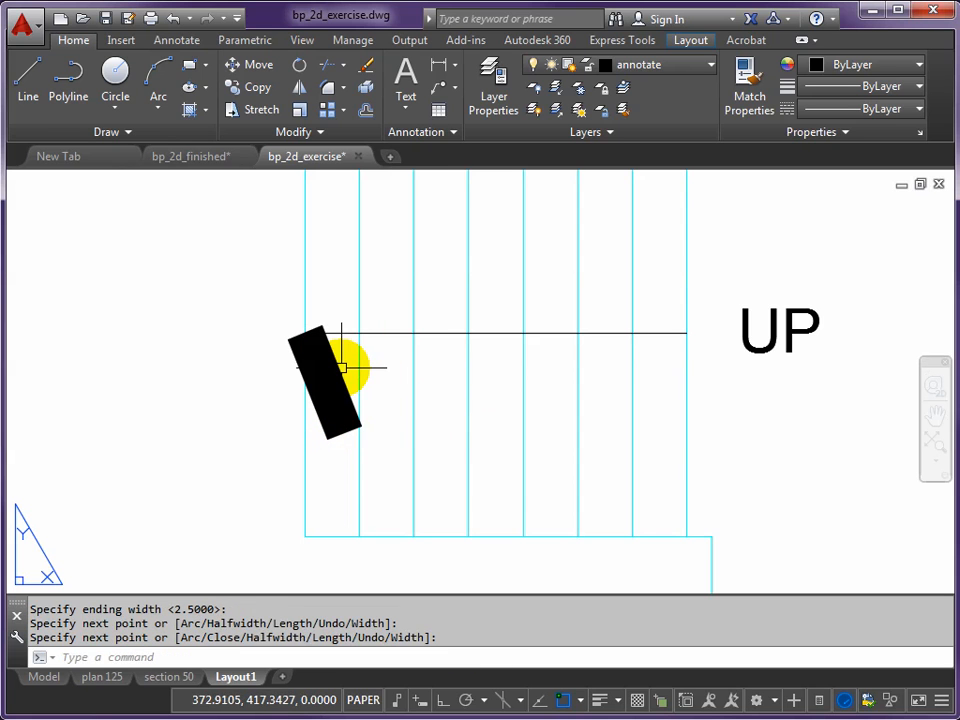
- Mirror the thick arrowhead stroke about the horizontal stair line, keeping the original
type("mi")
key("Return")
left_click(336, 358)
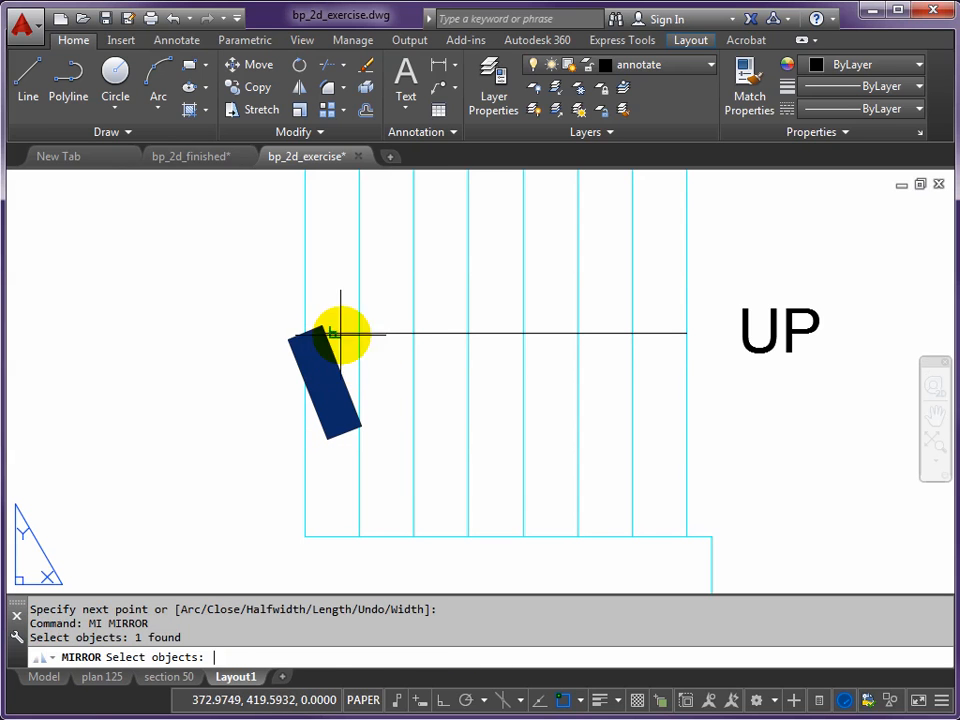
key("Return")
left_click(305, 332)
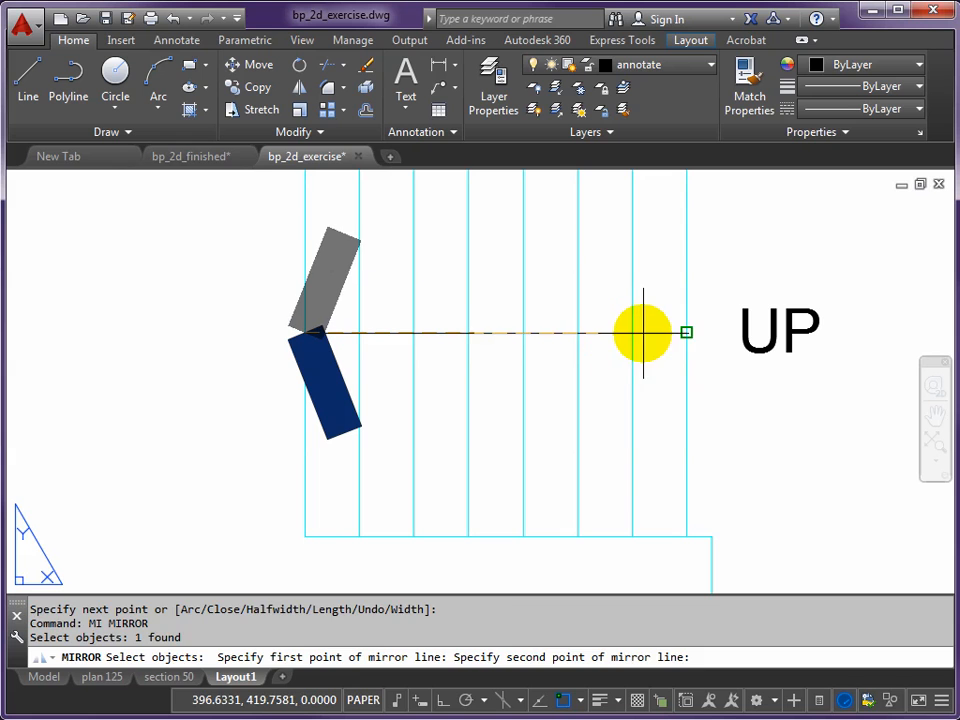
left_click(645, 332)
key("Return")
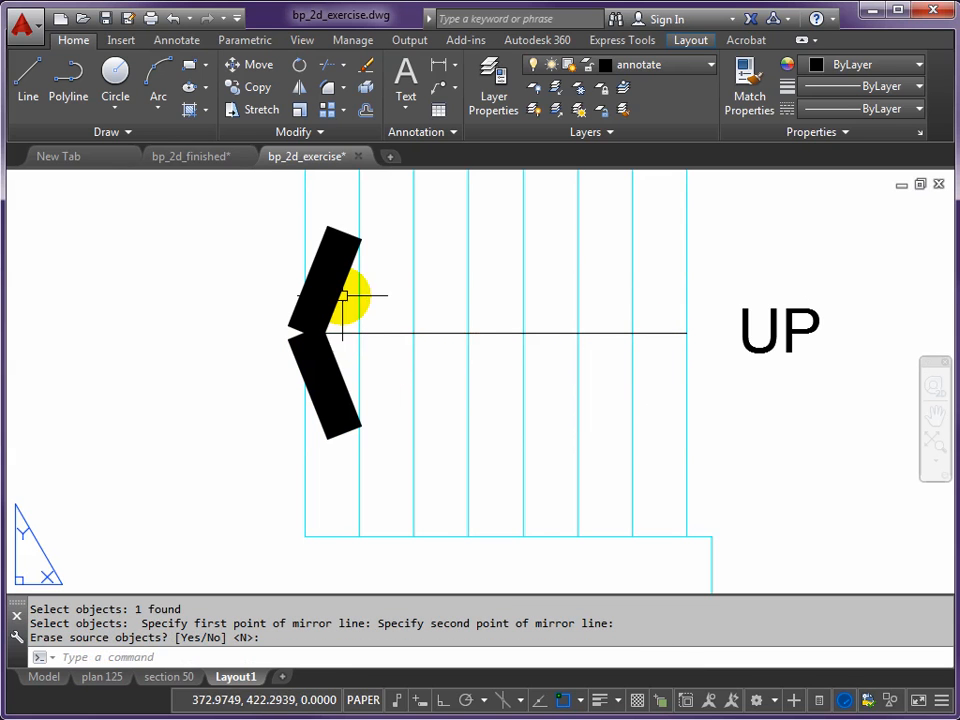
- Fillet the two arrowhead strokes with radius 0 so they meet in a sharp tip
type("F")
key("Return")
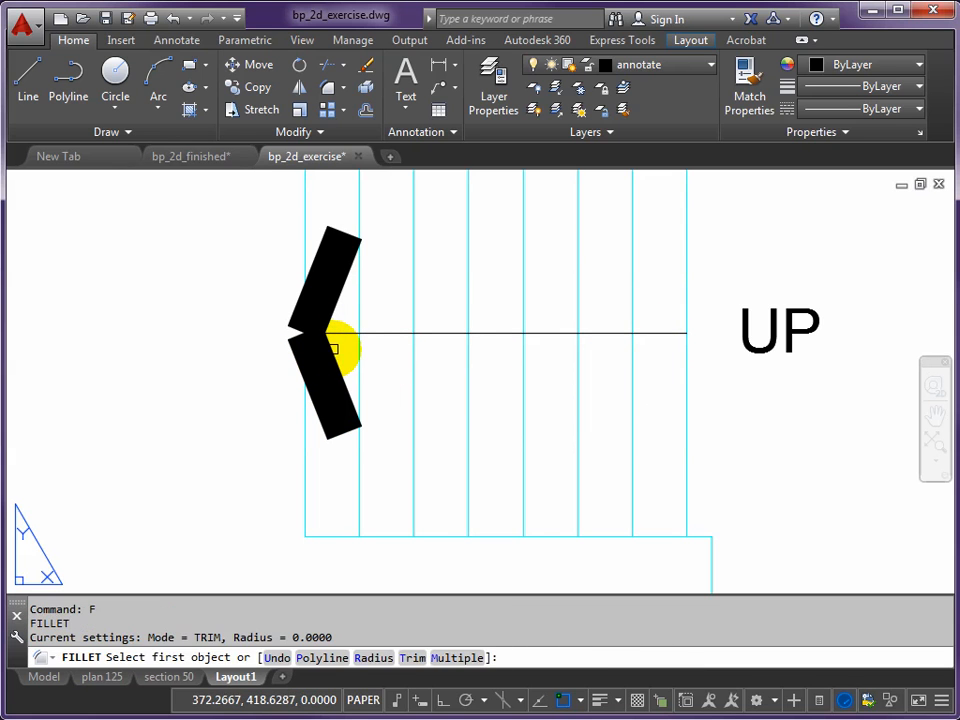
left_click(334, 348)
left_click(334, 307)
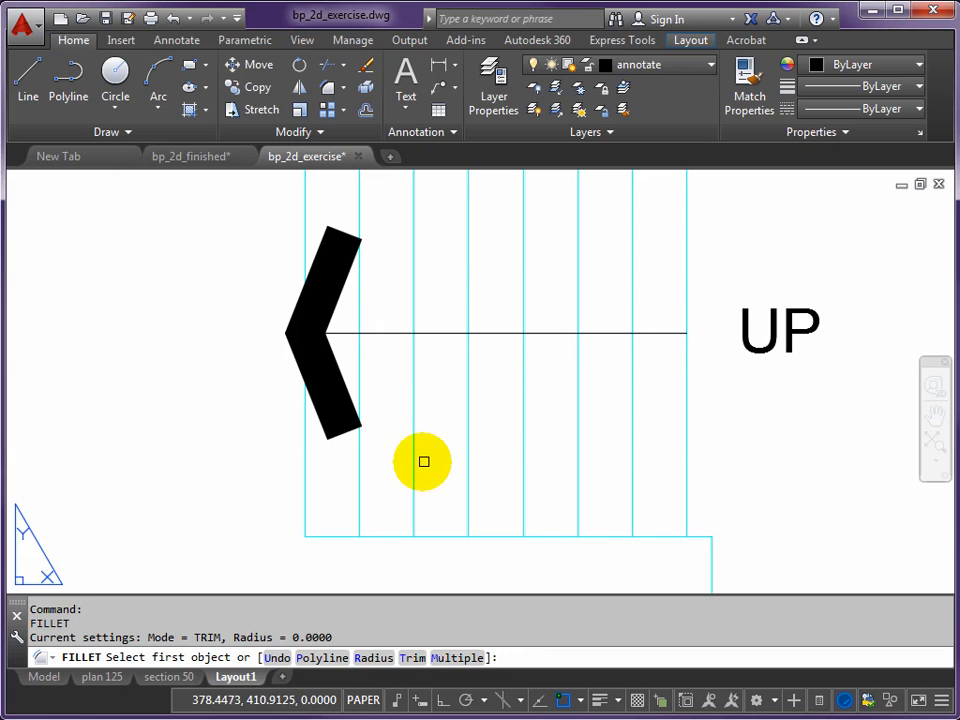
scroll(421, 459, "down", 2)
key("Escape")
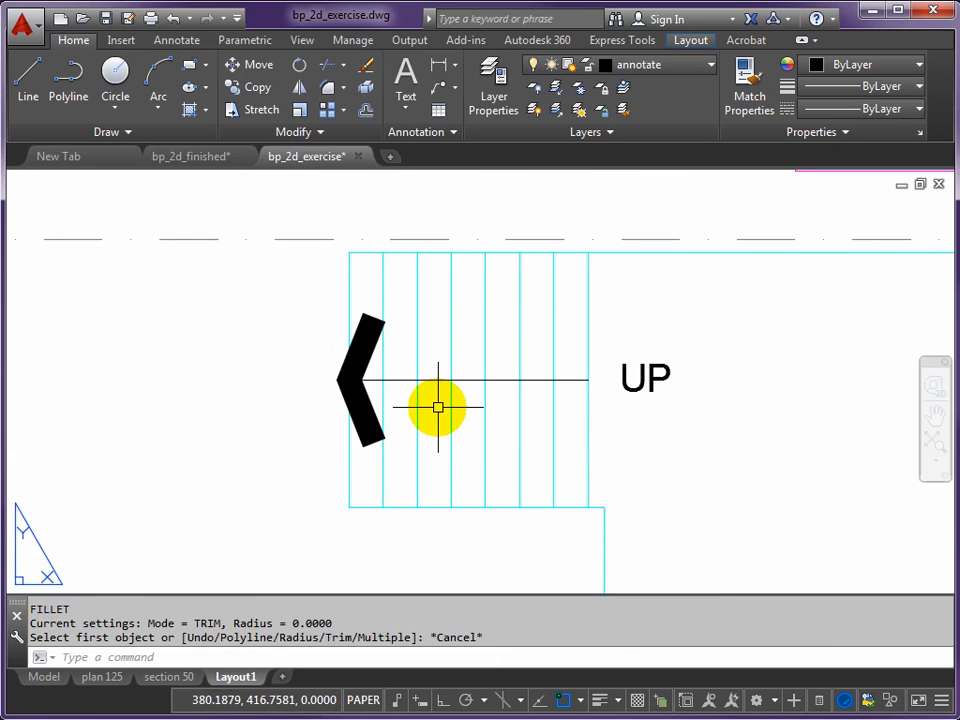
- Copy the stair arrowhead and its line to the double door beside the ENTRANCE label, with object snap off
scroll(437, 405, "down", 2)
scroll(470, 377, "down", 2)
mouse_move(469, 375)
middle_mouse_down()
mouse_move(439, 407)
mouse_move(523, 418)
middle_mouse_up()
type("cp")
key("Return")
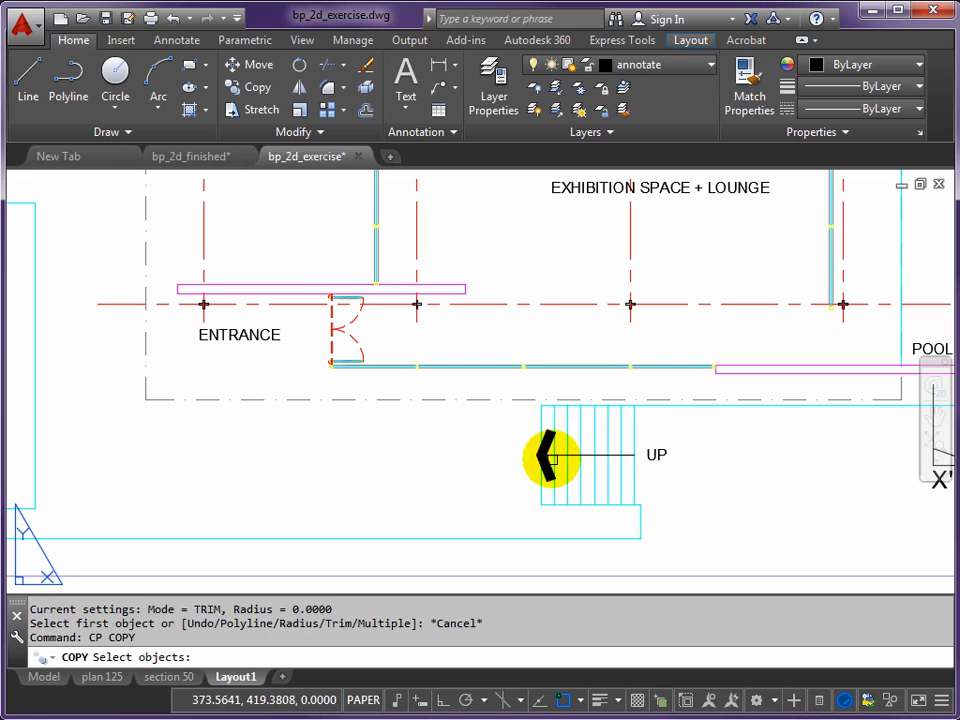
left_click(547, 437)
left_click(570, 472)
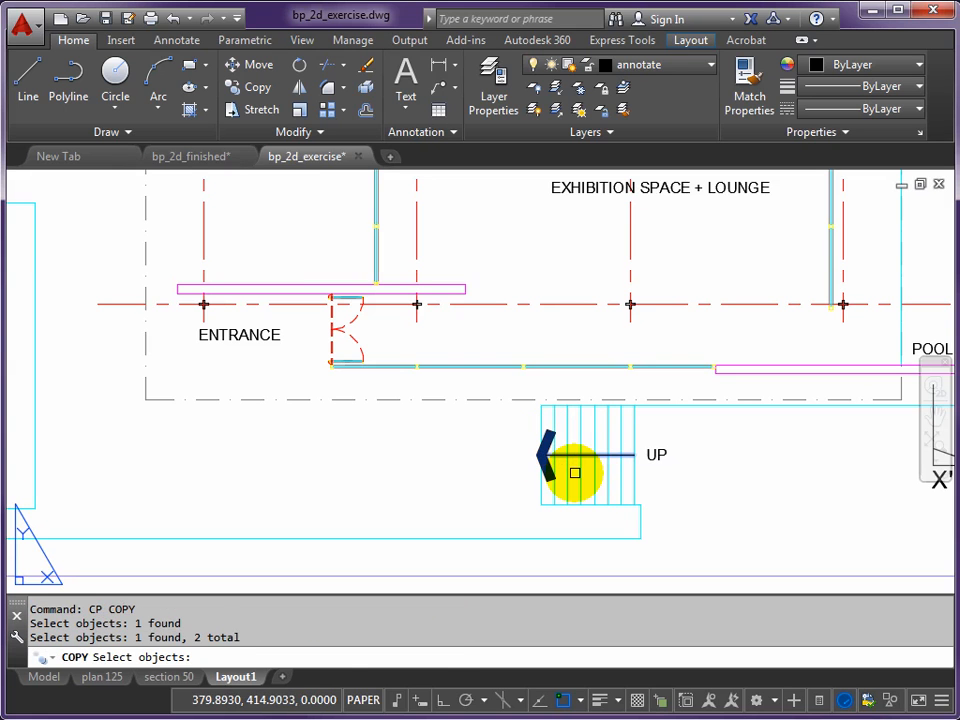
right_click(580, 471)
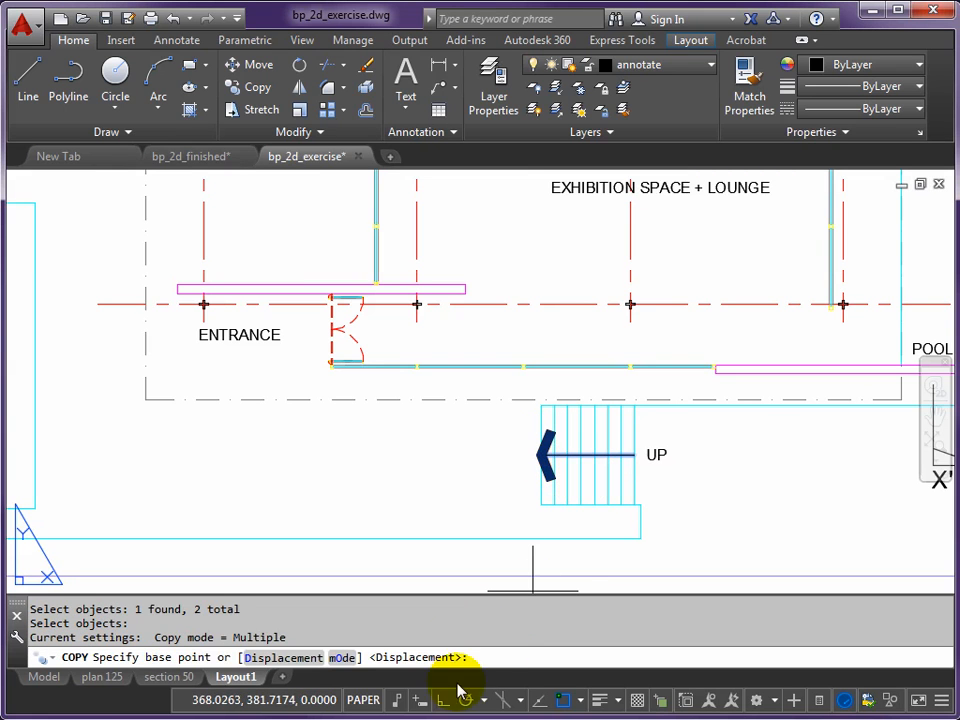
left_click(503, 702)
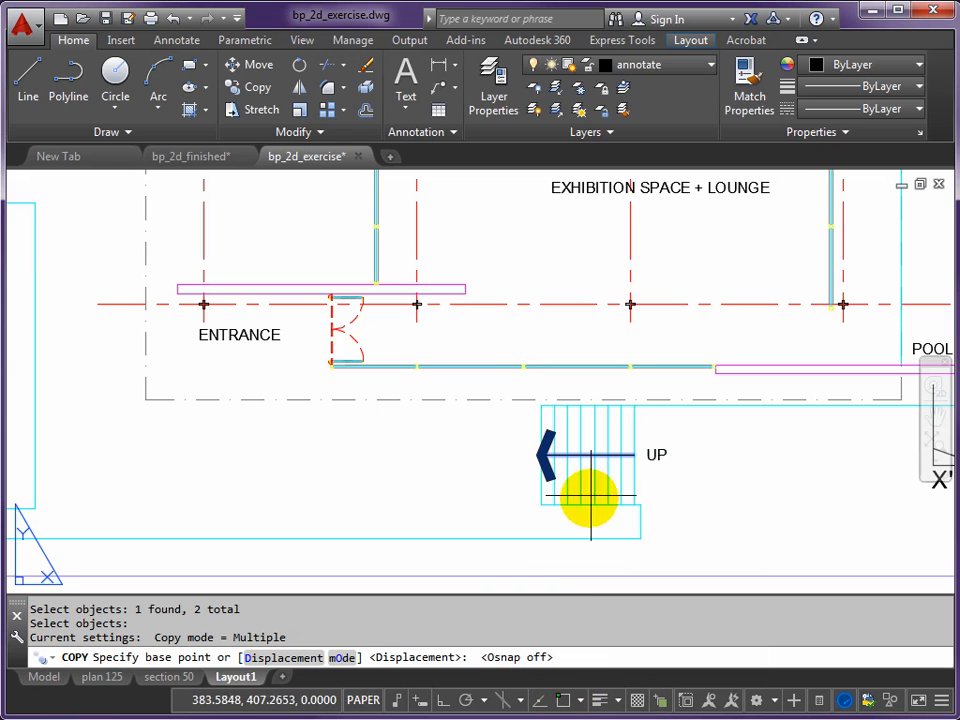
left_click(597, 473)
scroll(366, 360, "up", 5)
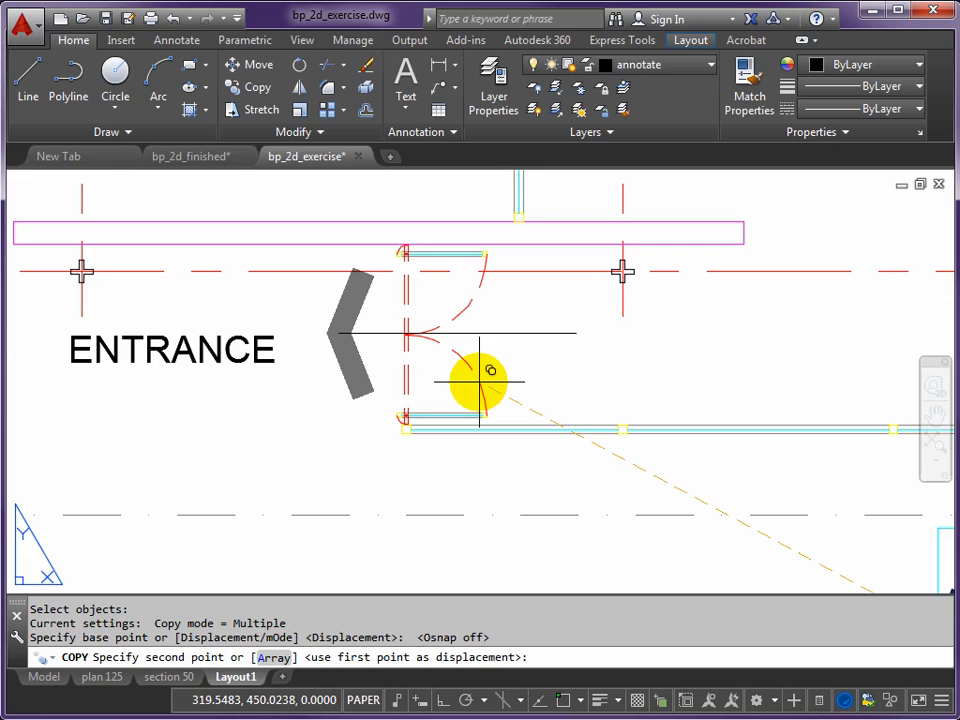
left_click(488, 371)
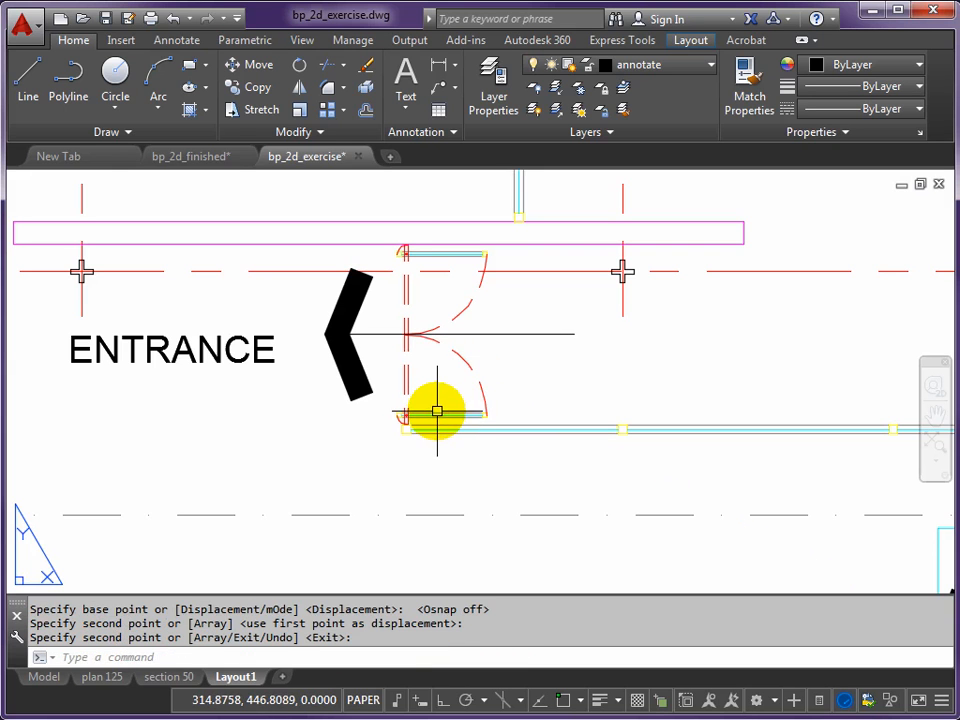
- Rotate the copied arrow 180 degrees about its tip so it points into the entrance door
type("RO")
key("Return")
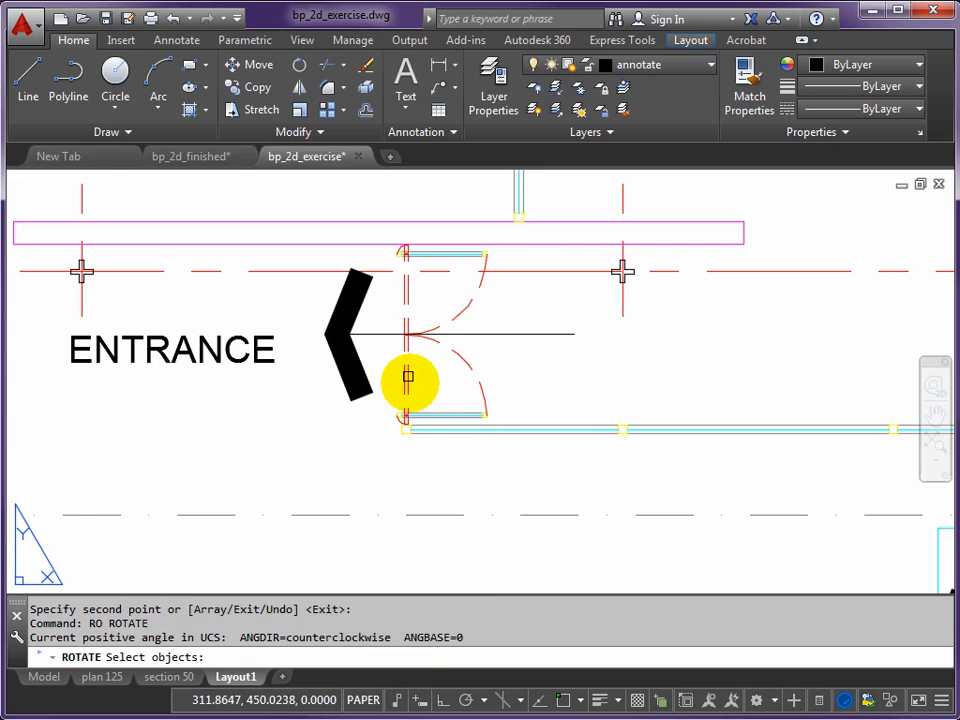
left_click(379, 333)
left_click(355, 348)
key("Return")
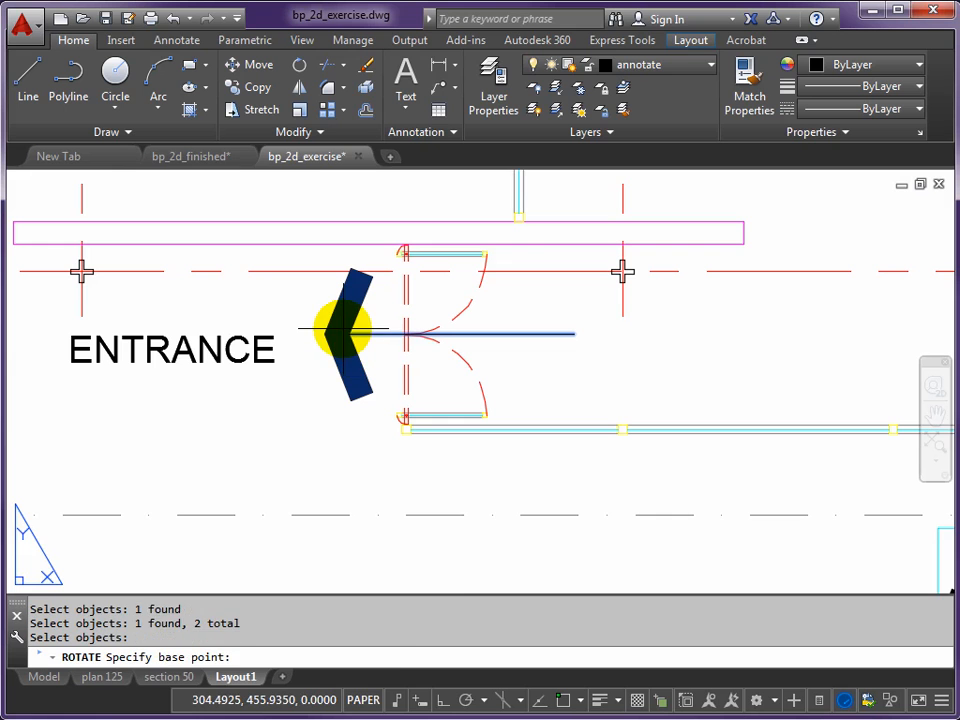
left_click(340, 334)
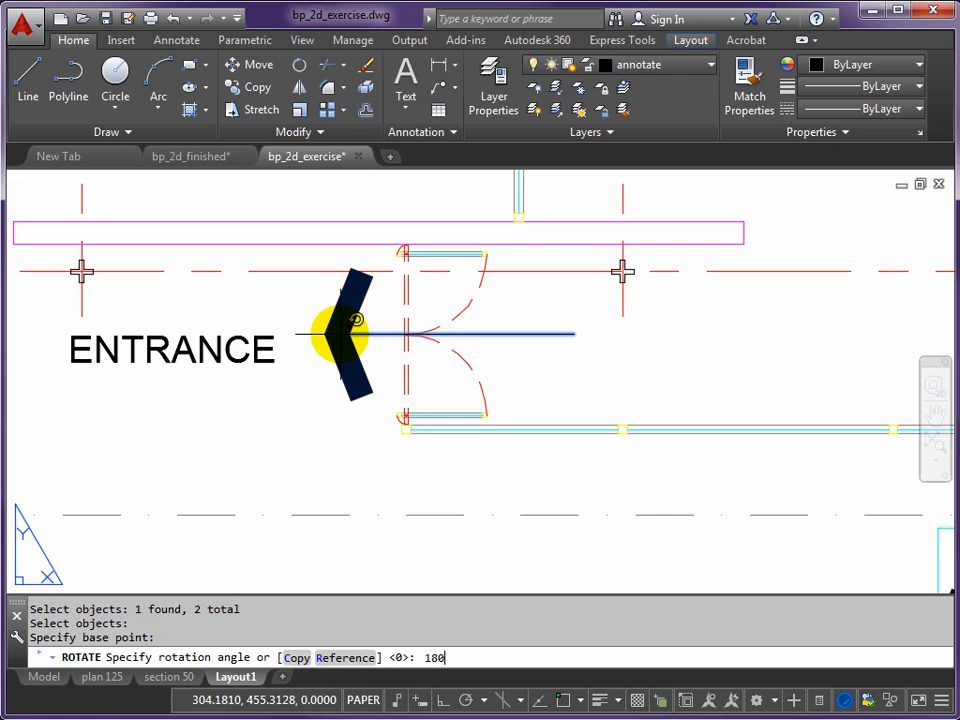
key("Return")
- Break off the tail of the entrance arrow's line where it overlaps the ENTRANCE text, leaving a short shaft
type("br")
key("Return")
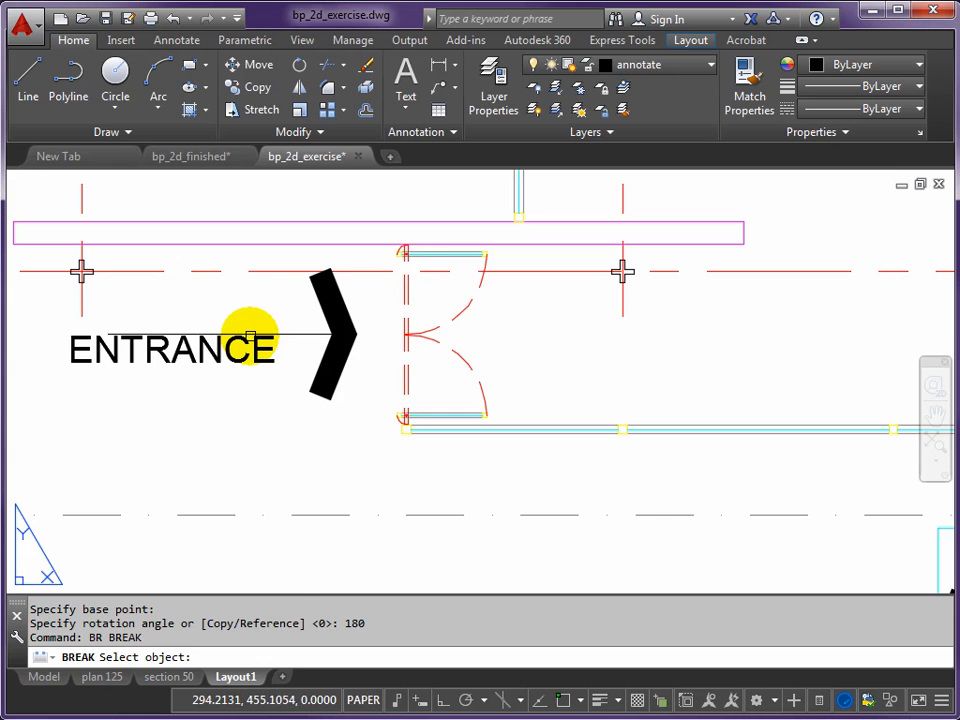
left_click(258, 333)
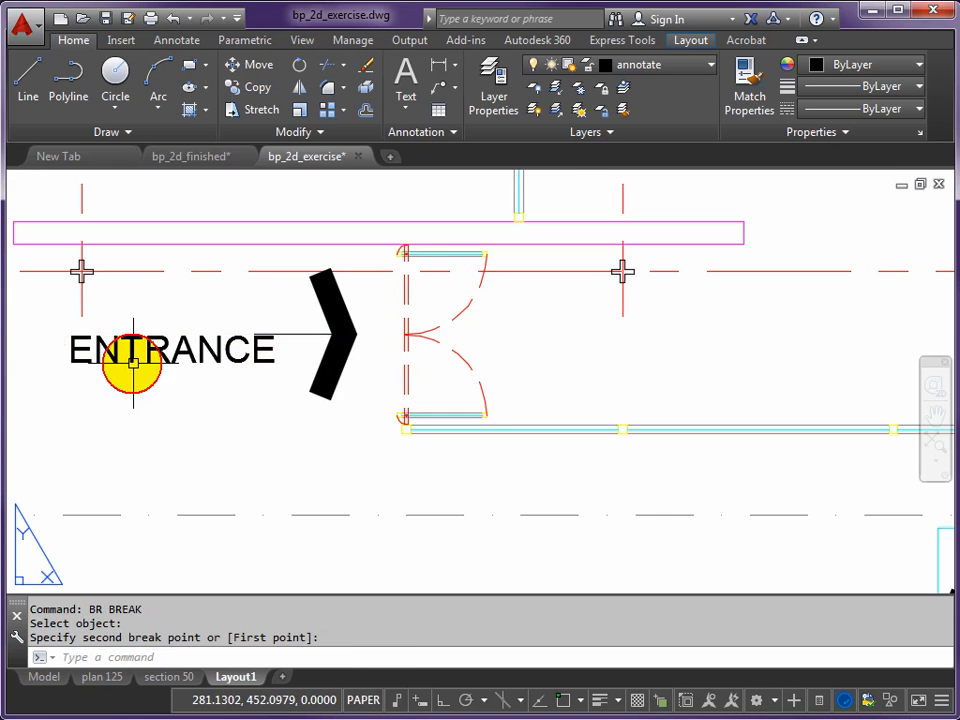
- Move the ENTRANCE label up and left so it lines up with the end of the entrance arrow's shaft
middle_click_drag(197, 383, 435, 459)
key("Escape")
type("m")
key("Return")
left_click(405, 430)
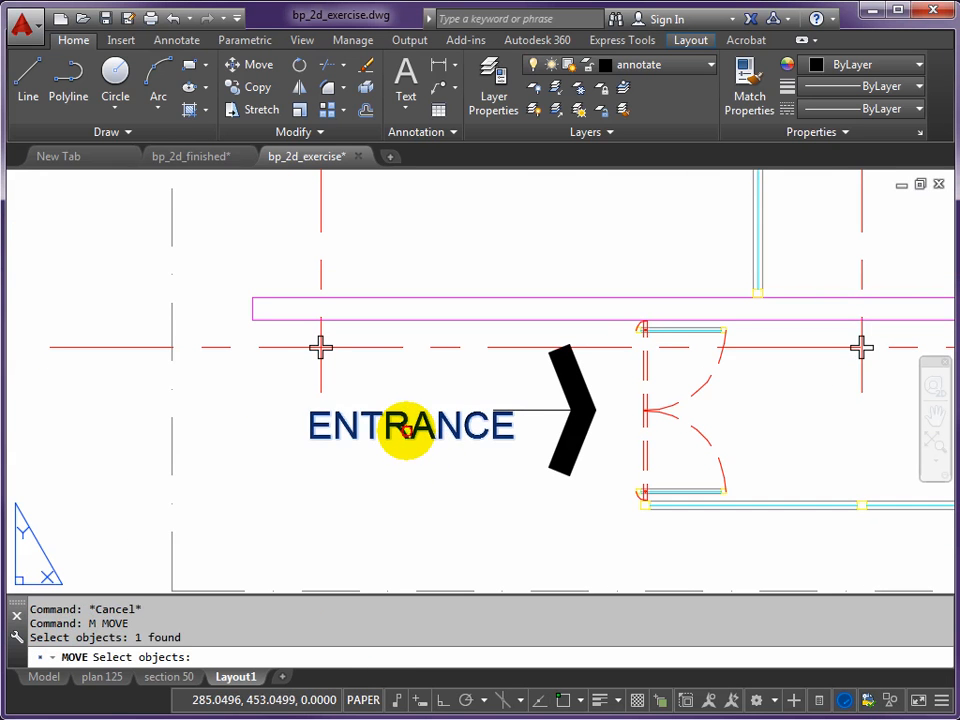
key("Return")
left_click(470, 512)
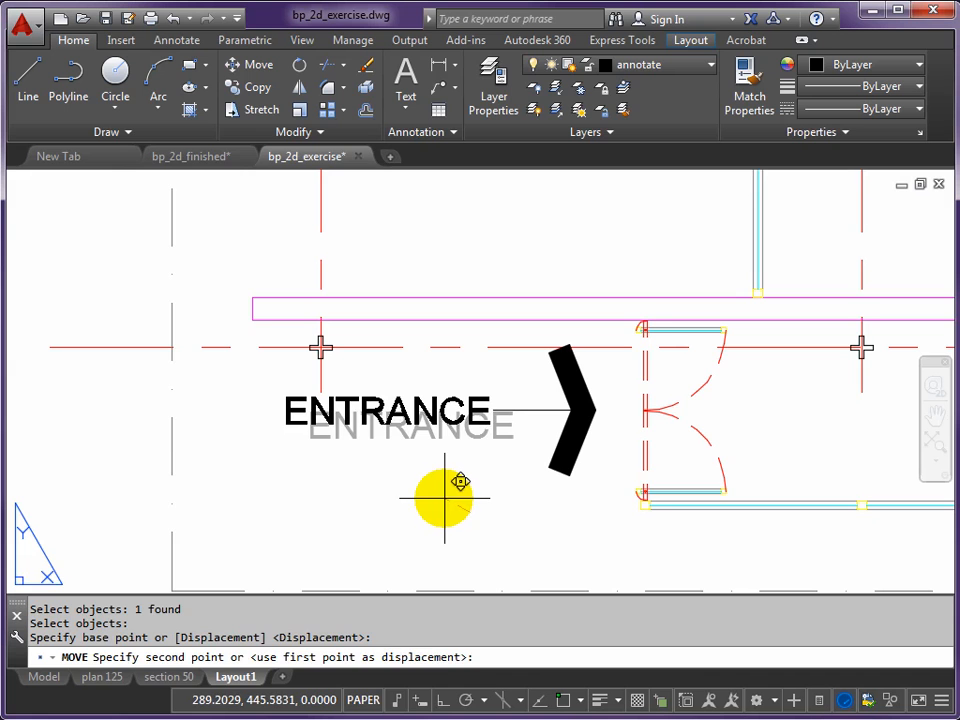
left_click(444, 498)
- Copy the stair arrowhead and its line to the blank area of the sheet below the site plan
scroll(600, 498, "down", 4)
middle_click_drag(596, 497, 418, 396)
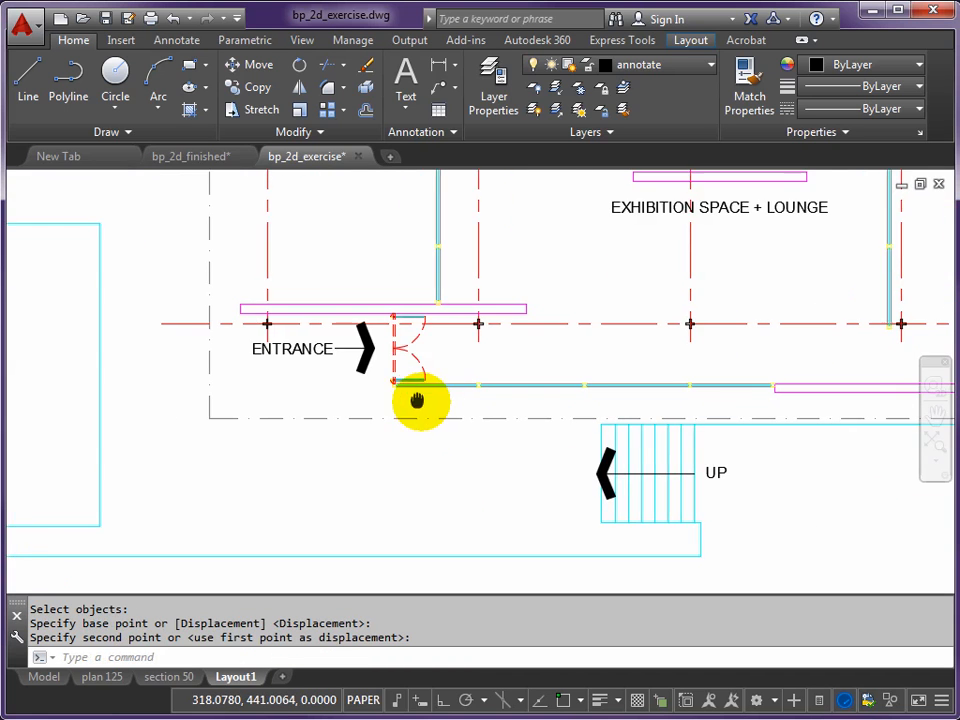
scroll(607, 487, "down", 3)
middle_click_drag(540, 476, 521, 386)
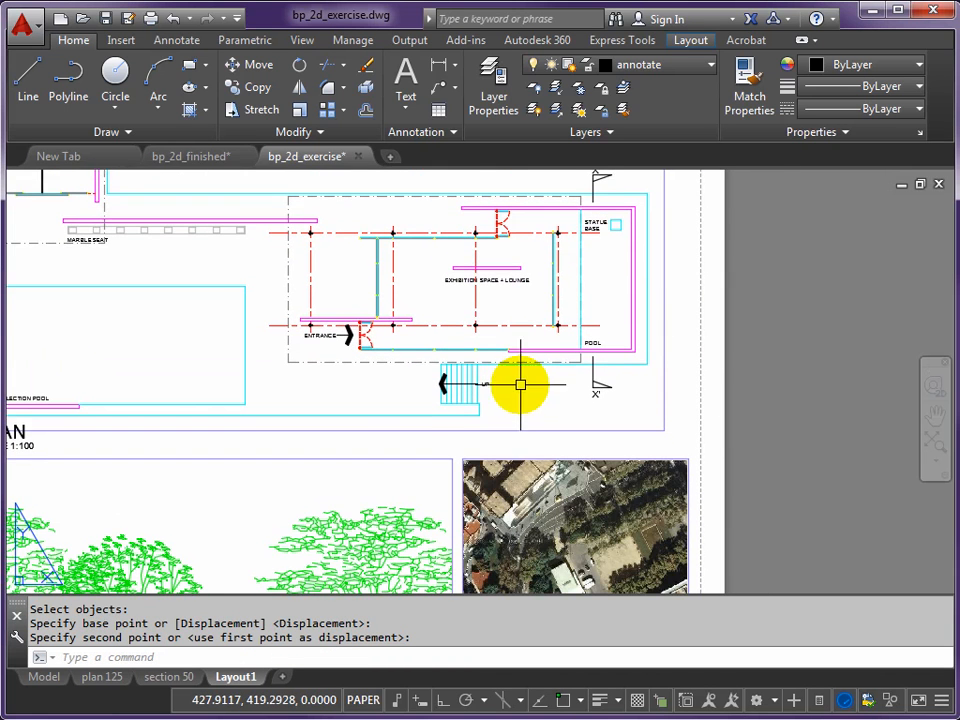
middle_click_drag(471, 456, 467, 349)
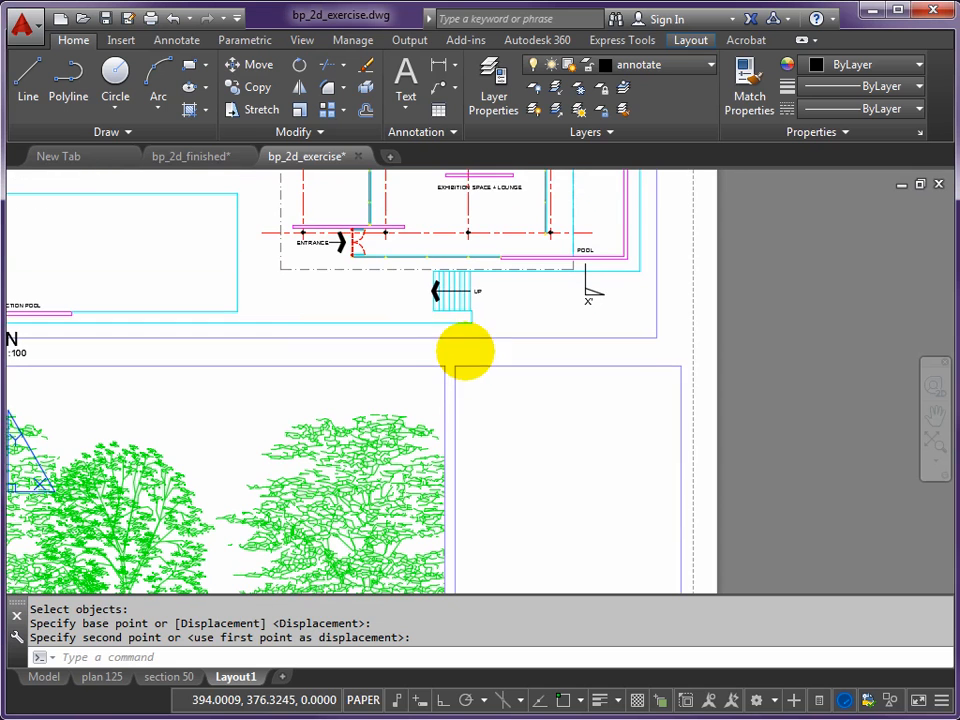
type("cp")
key("Return")
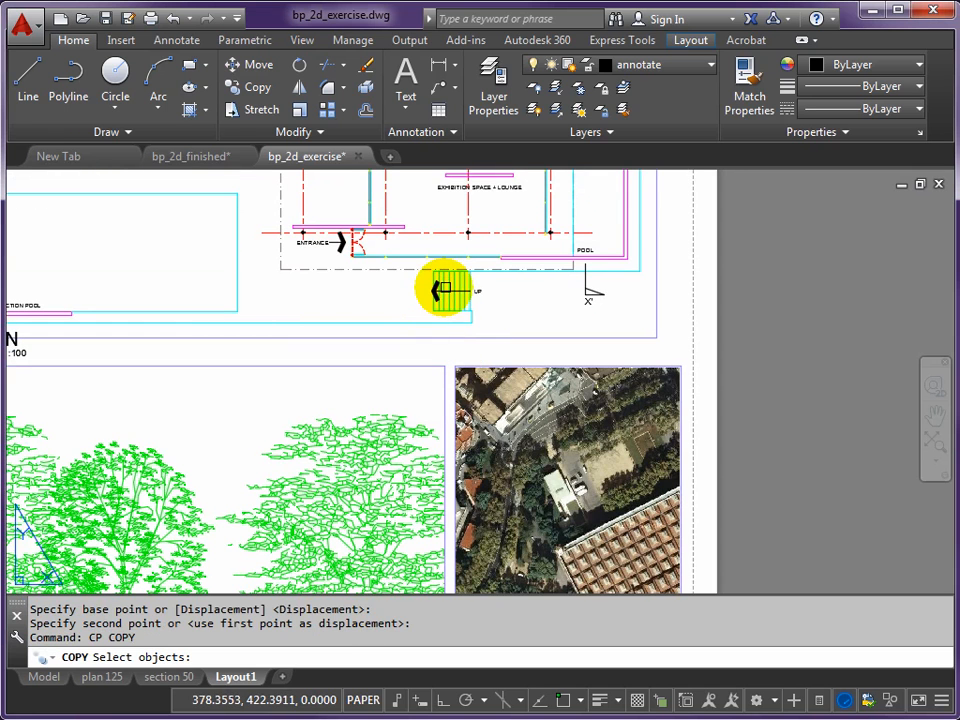
left_click(450, 292)
left_click(436, 284)
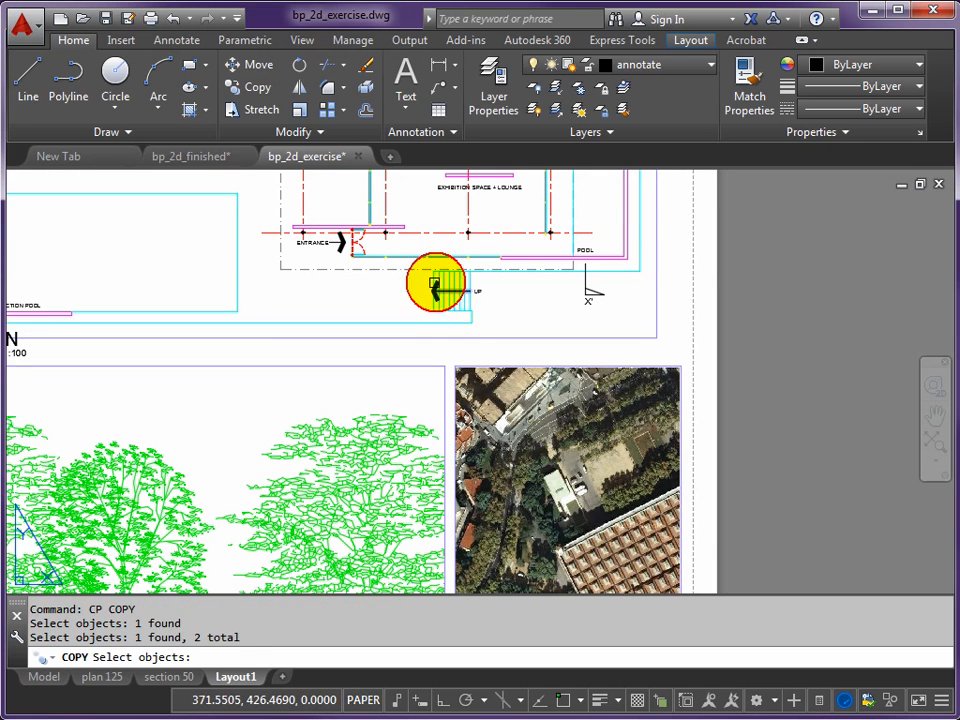
key("Return")
left_click(385, 287)
scroll(462, 405, "down", 4)
middle_click_drag(482, 440, 435, 296)
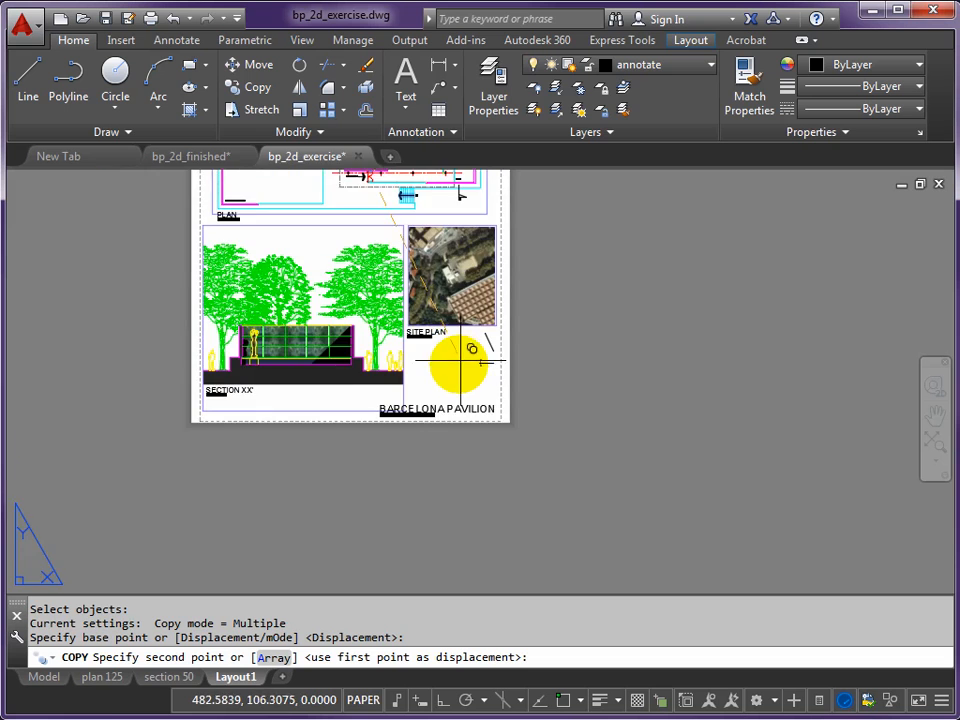
scroll(463, 360, "up", 4)
scroll(448, 318, "up", 3)
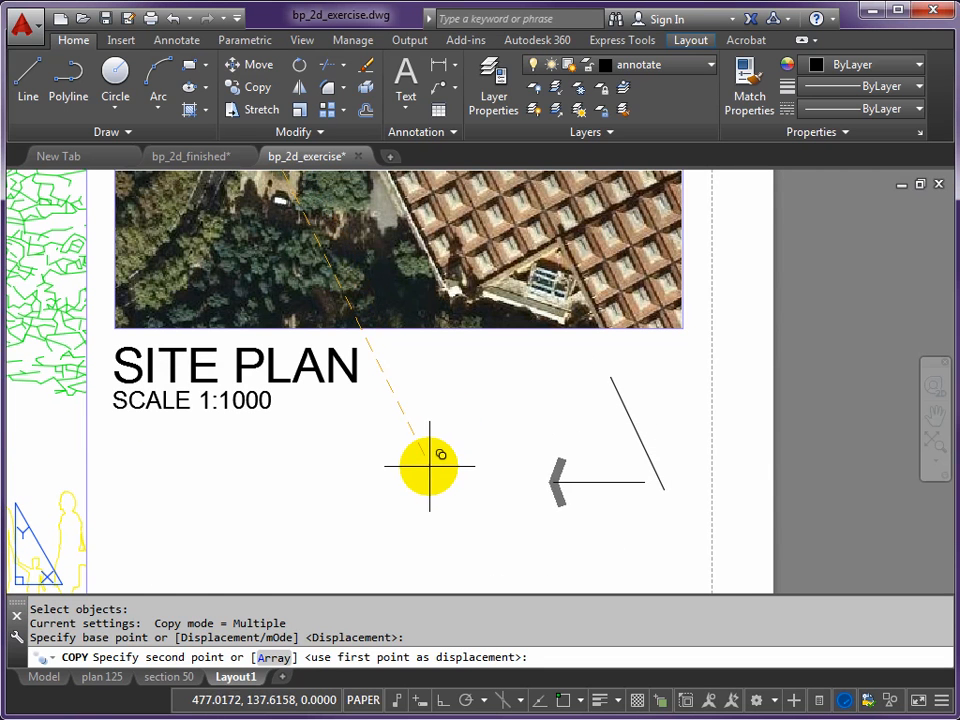
left_click(426, 466)
key("Return")
- Rotate the copied arrow about a point on its shaft, with ortho on, so it points straight up
type("RO")
key("Return")
left_click(525, 524)
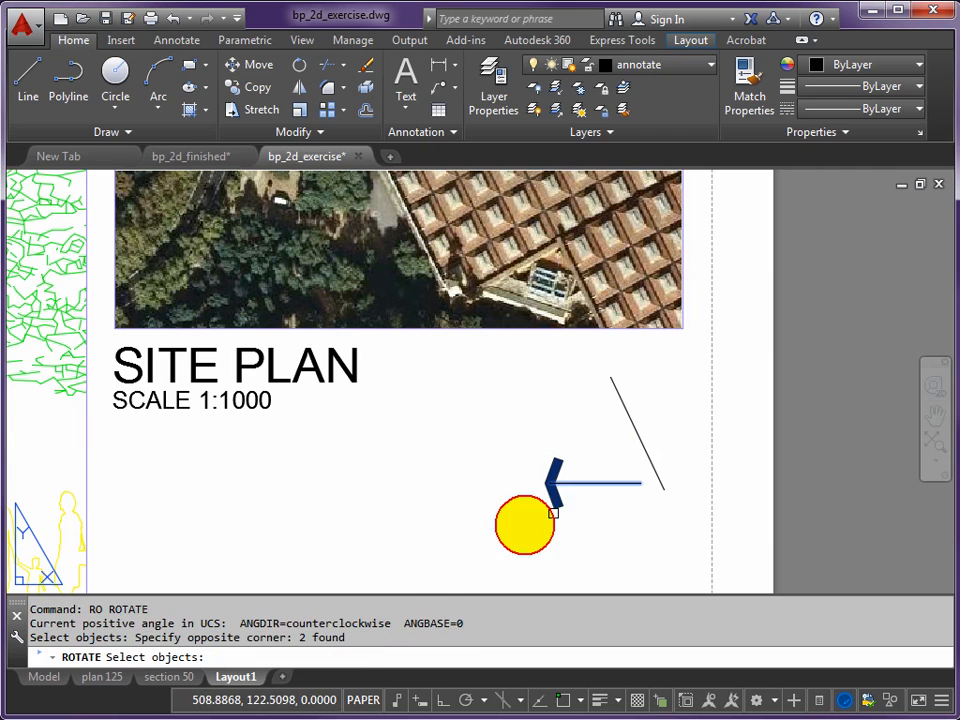
key("Return")
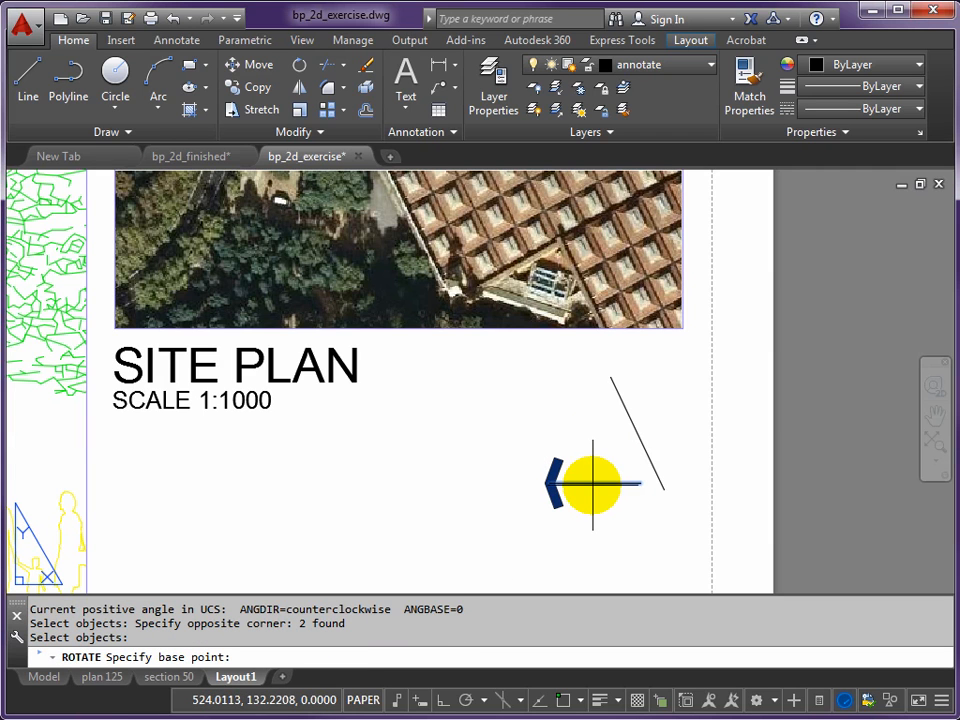
left_click(585, 481)
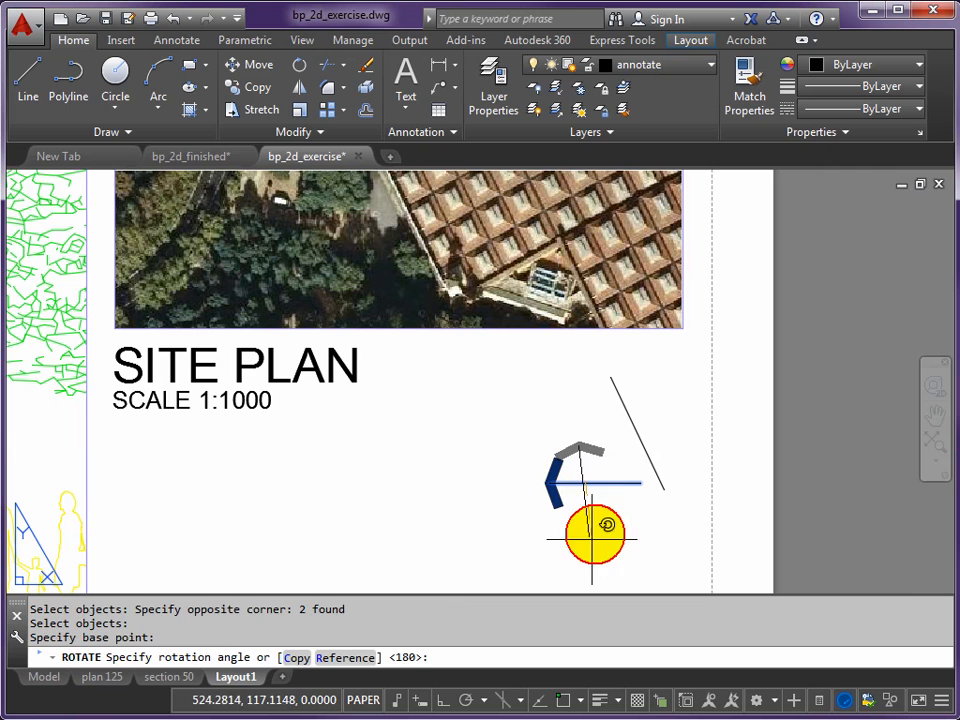
key("F8")
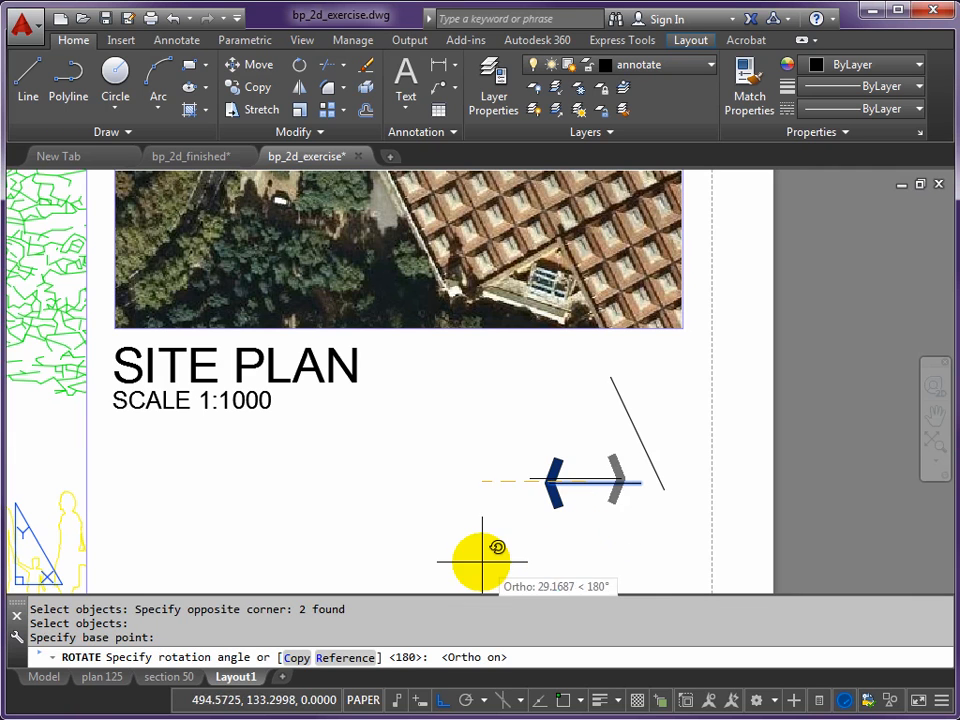
left_click(536, 556)
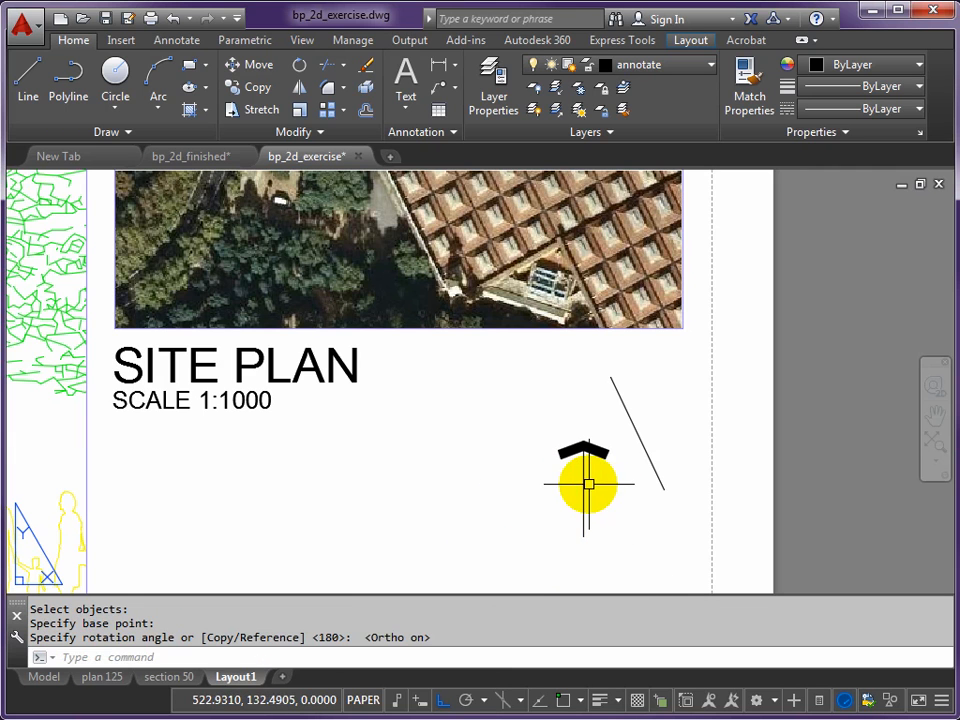
- Draw a circle of about 12 mm radius centred on the upright arrow's shaft with a Nearest snap, enclosing the arrowhead
scroll(583, 473, "up", 1)
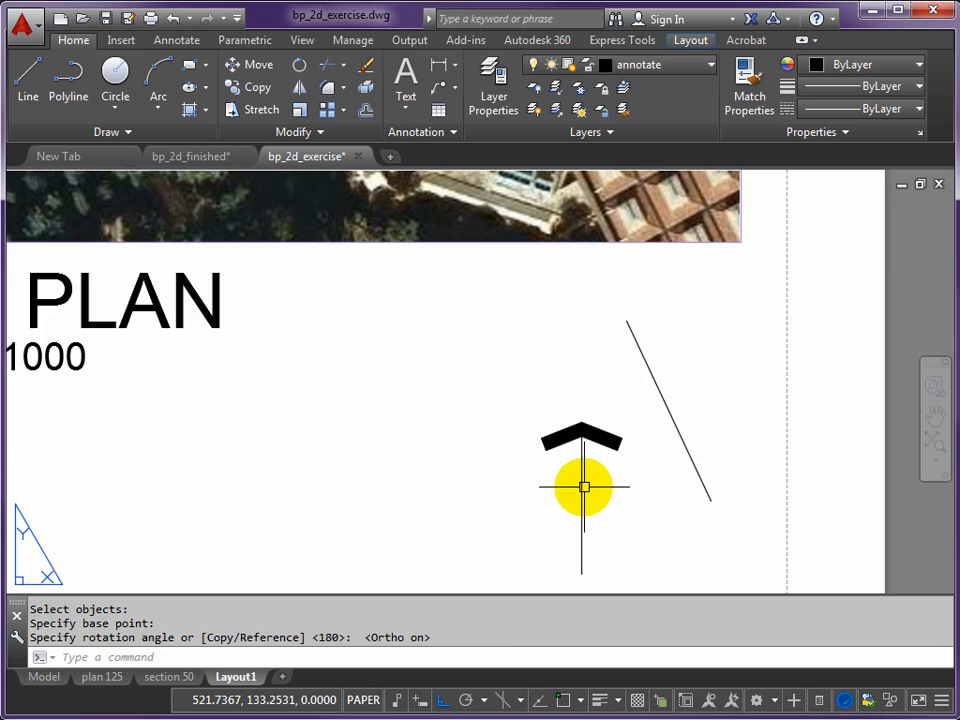
type("C")
key("Return")
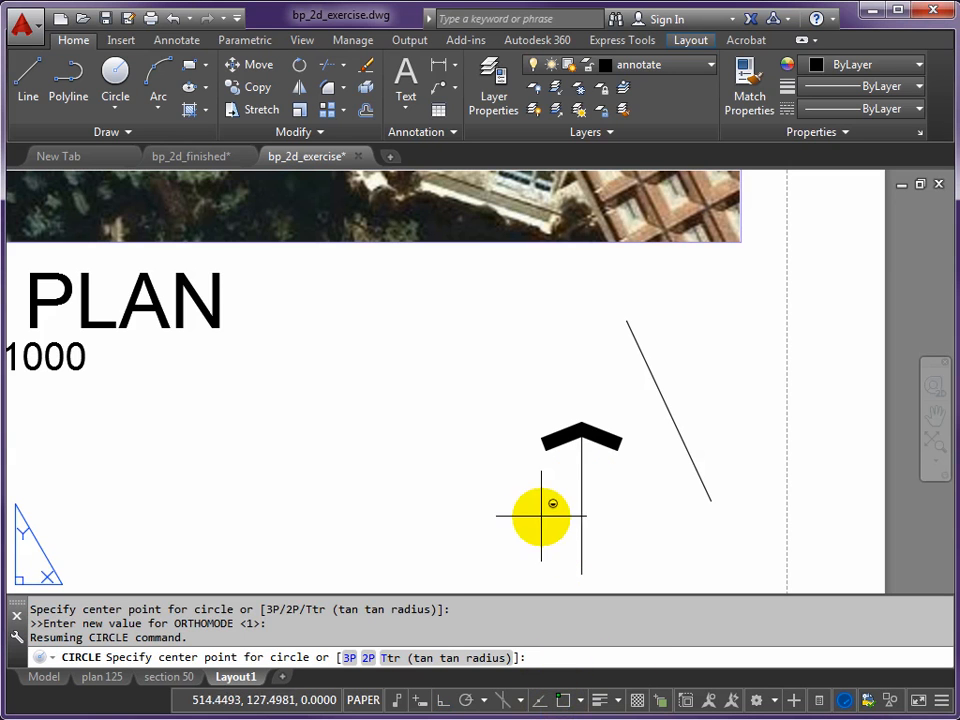
right_click(533, 515, "shift")
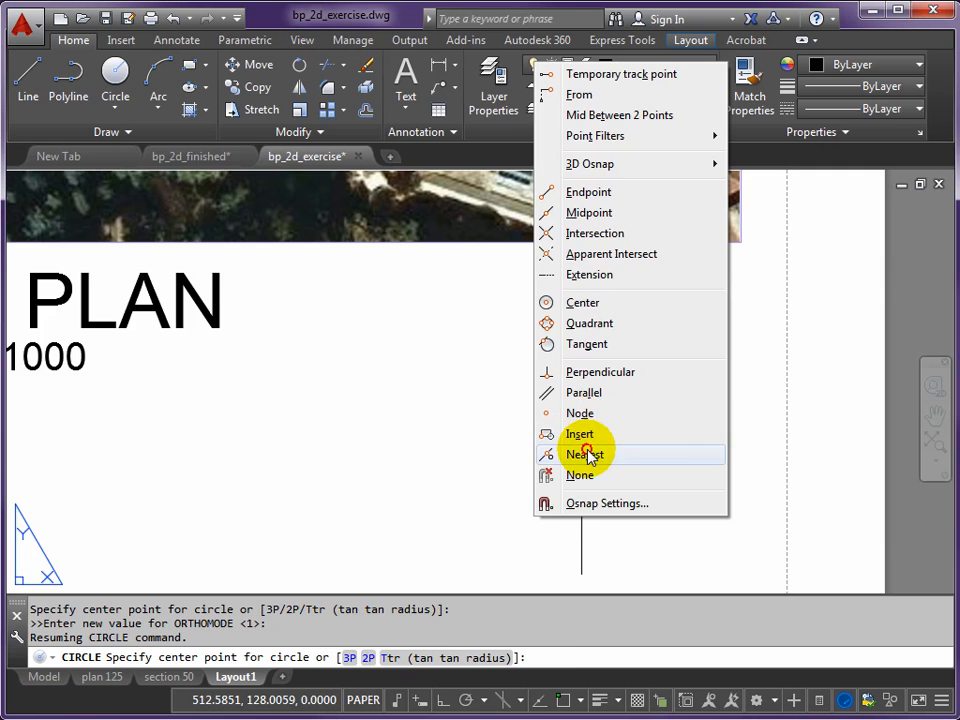
left_click(584, 454)
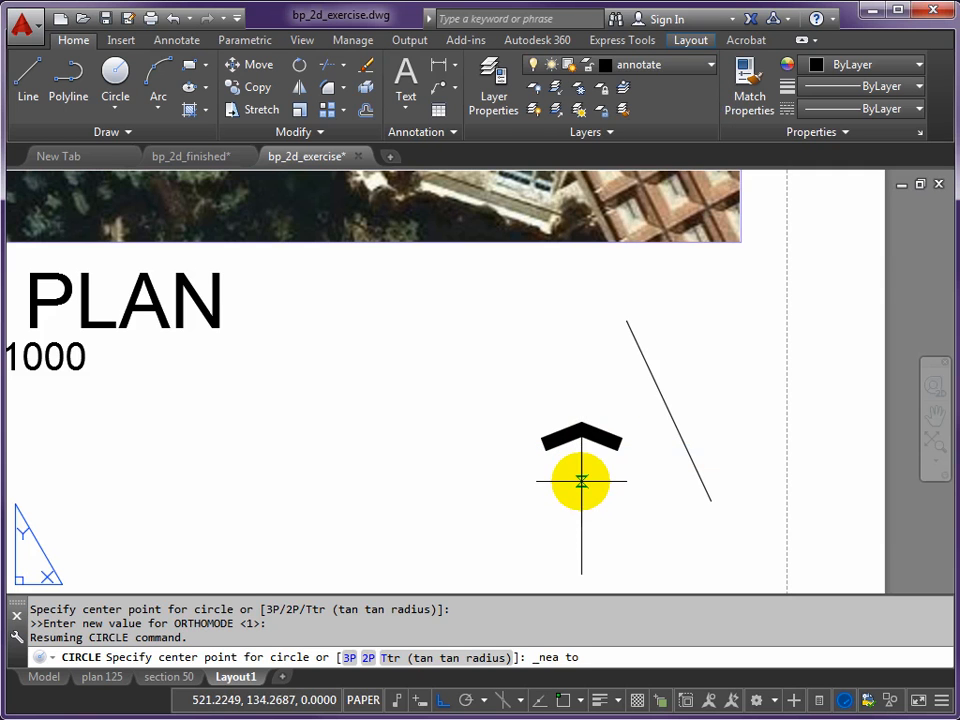
left_click(581, 481)
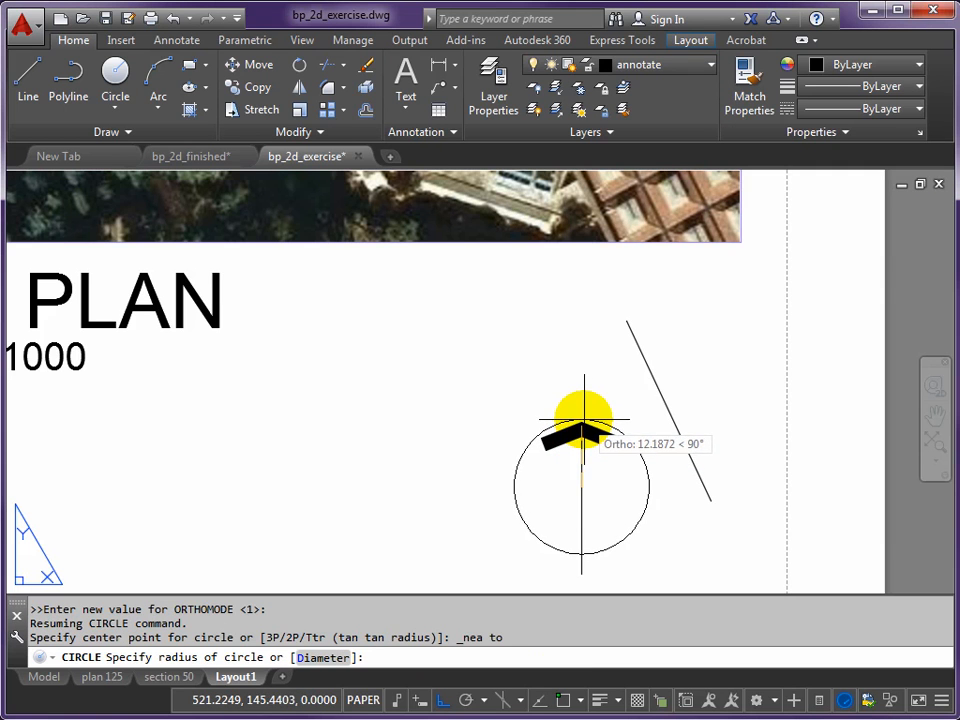
left_click(583, 420)
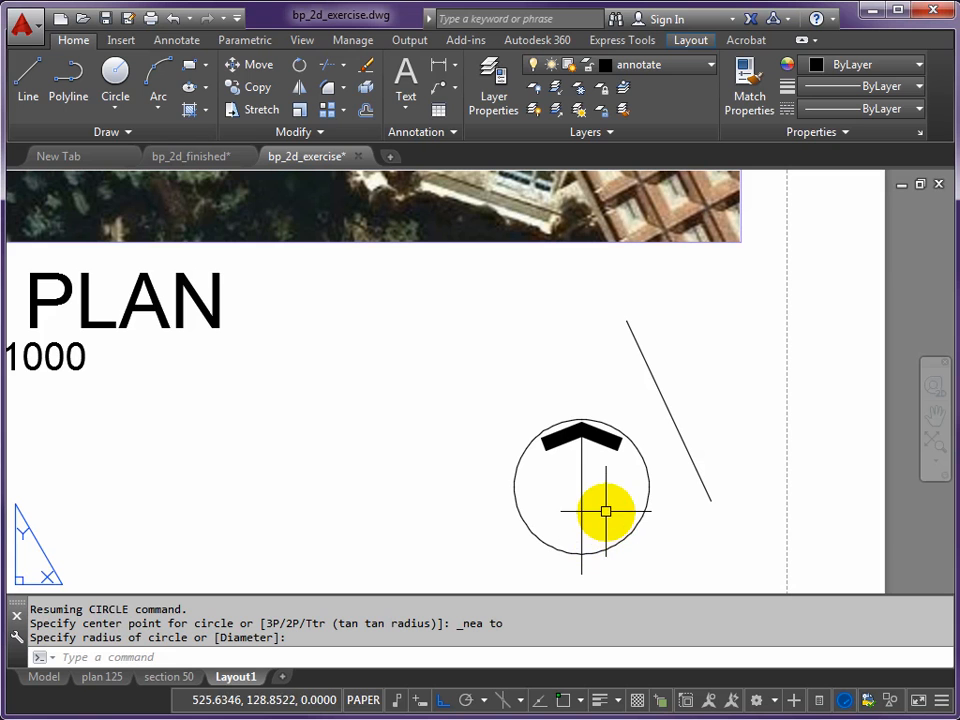
- Break off the lower end of the upright arrow's shaft so it stops inside the circle
type("BR")
key("Return")
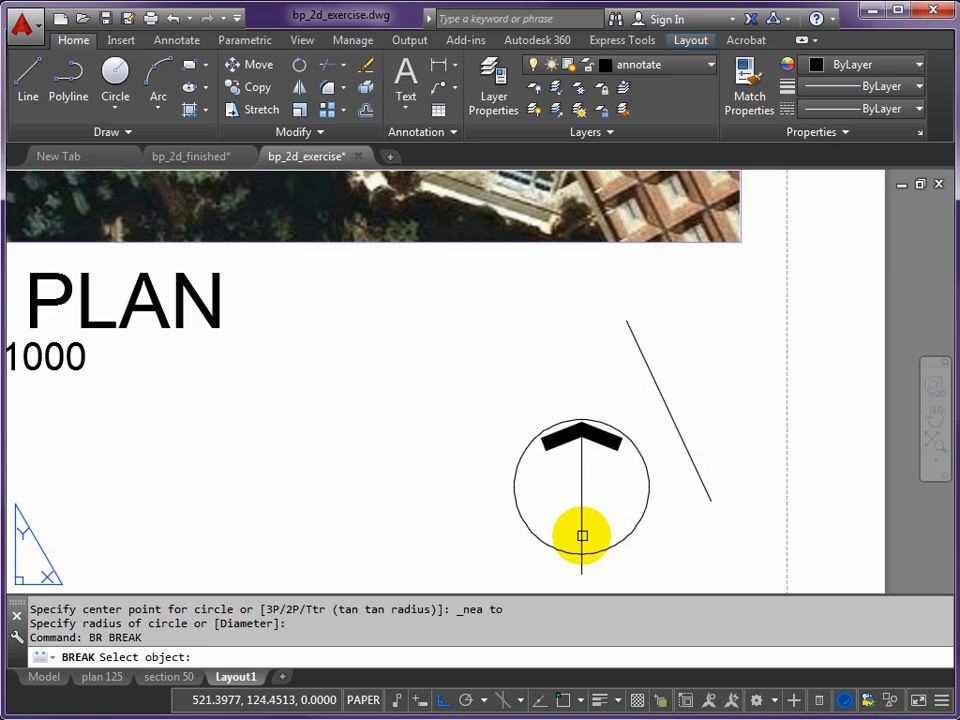
left_click(582, 536)
left_click(568, 583)
- Copy the UP label from the stair into the lower part of the arrow circle, with ortho off
scroll(535, 484, "down", 2)
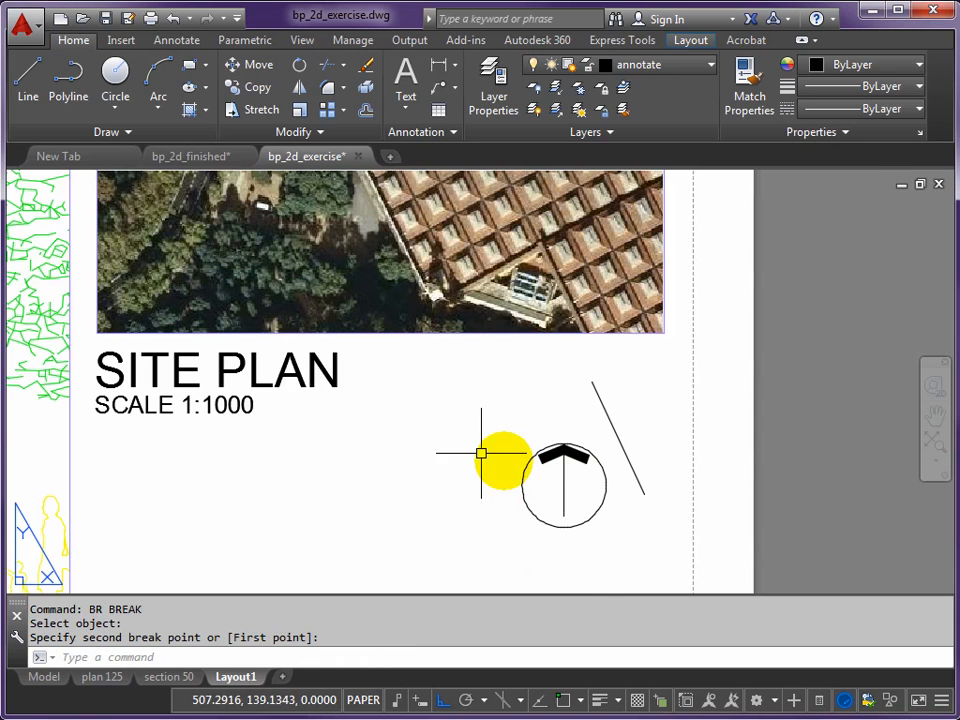
type("cp")
key("Return")
scroll(339, 411, "down", 4)
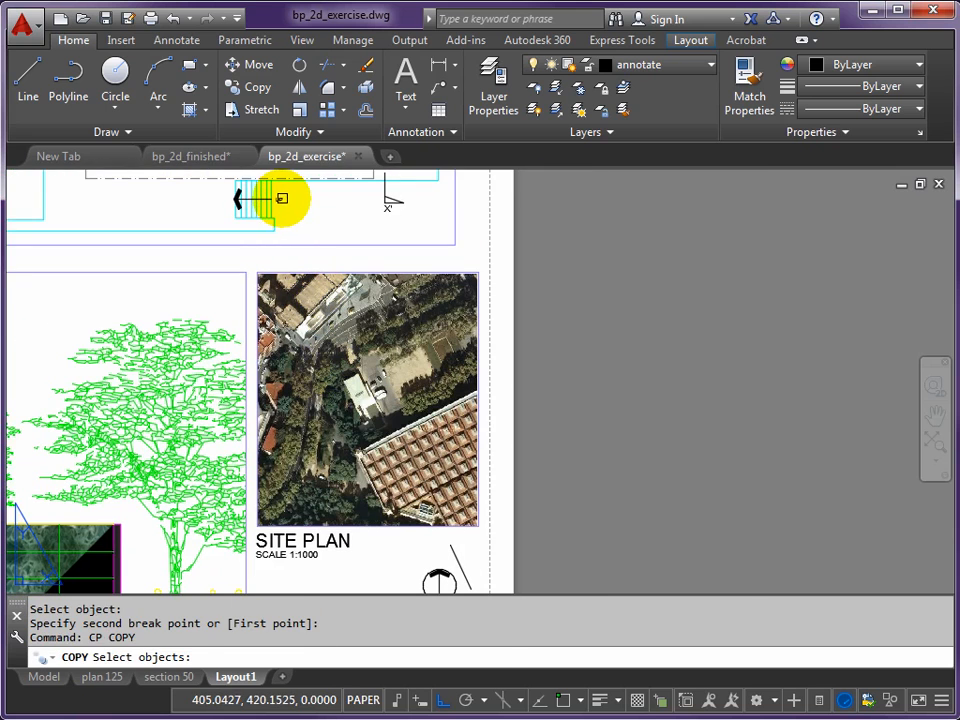
left_click(282, 199)
key("Return")
left_click(296, 197)
middle_click_drag(434, 541, 369, 400)
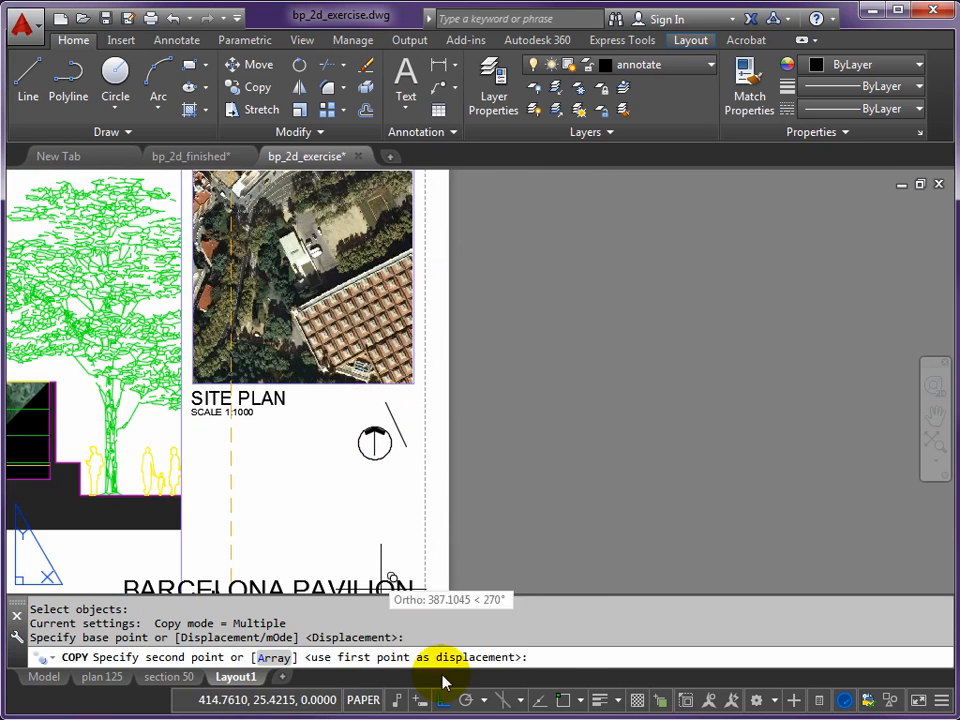
left_click(443, 688)
scroll(378, 446, "up", 4)
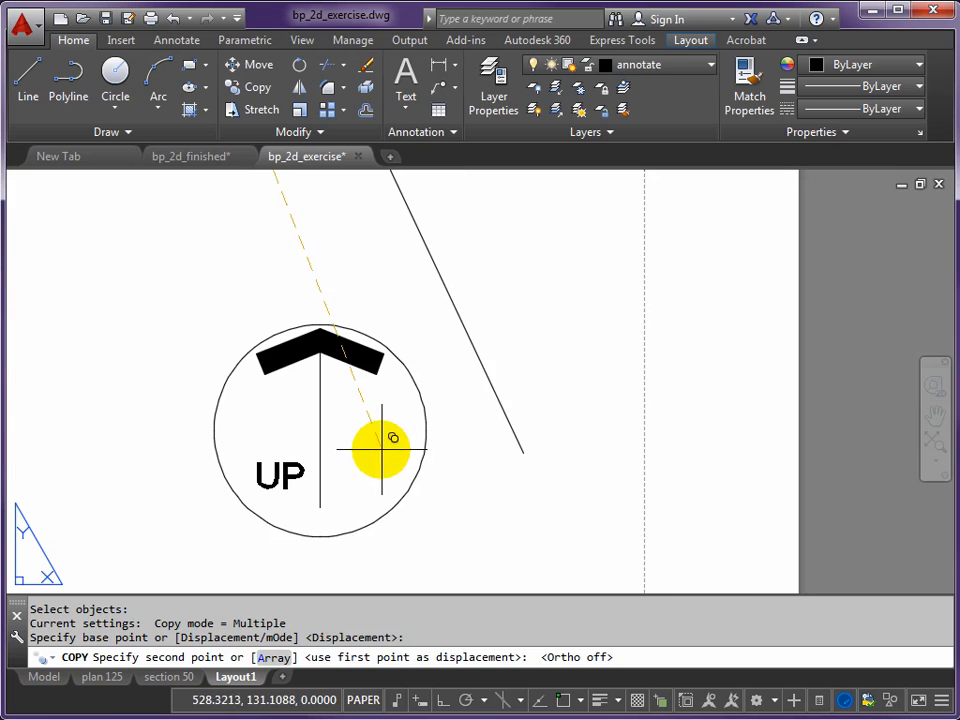
left_click(382, 458)
key("Return")
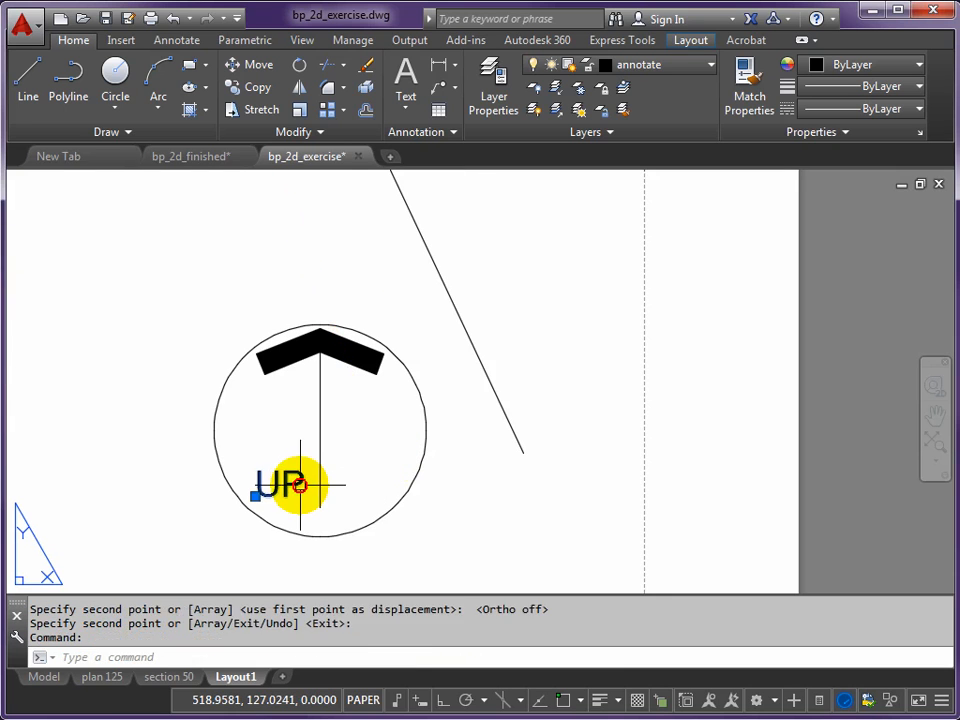
- Change the copied UP label inside the circle to NORTH
double_click(298, 486)
type("NORTH")
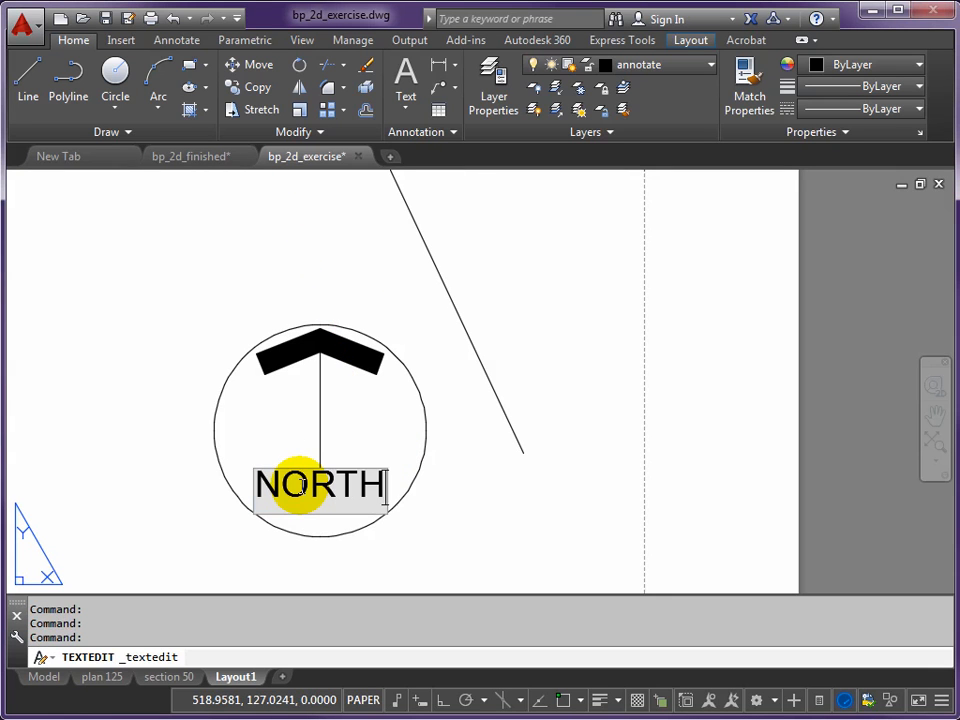
key("Return")
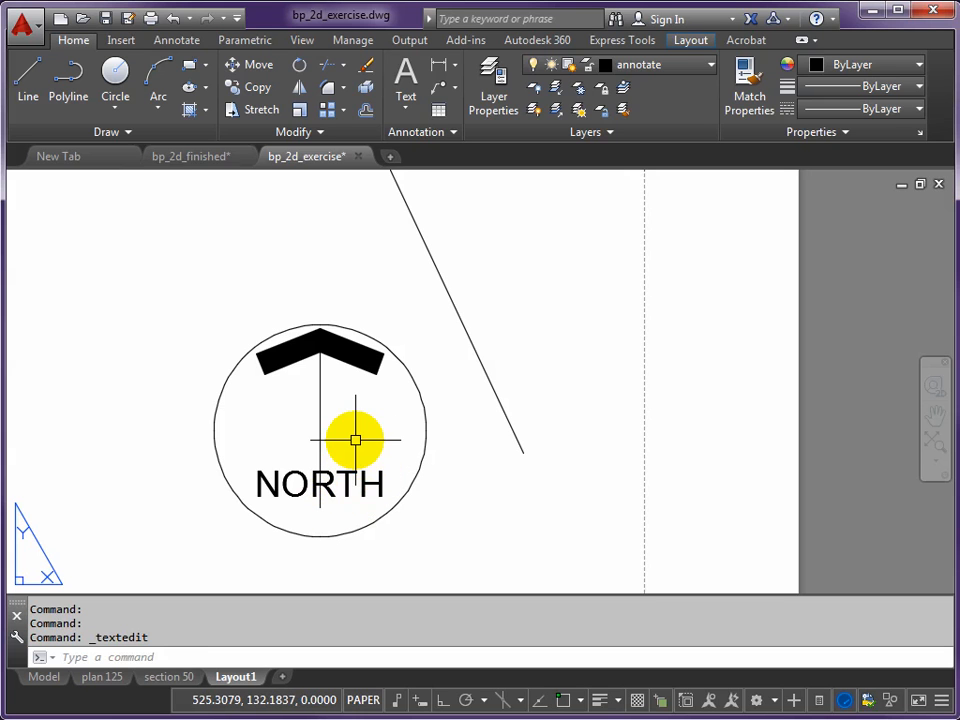
- Move the NORTH text up to the middle of the circle, across the arrow shaft
type("m")
key("Return")
left_click(349, 467)
key("Return")
left_click(516, 531)
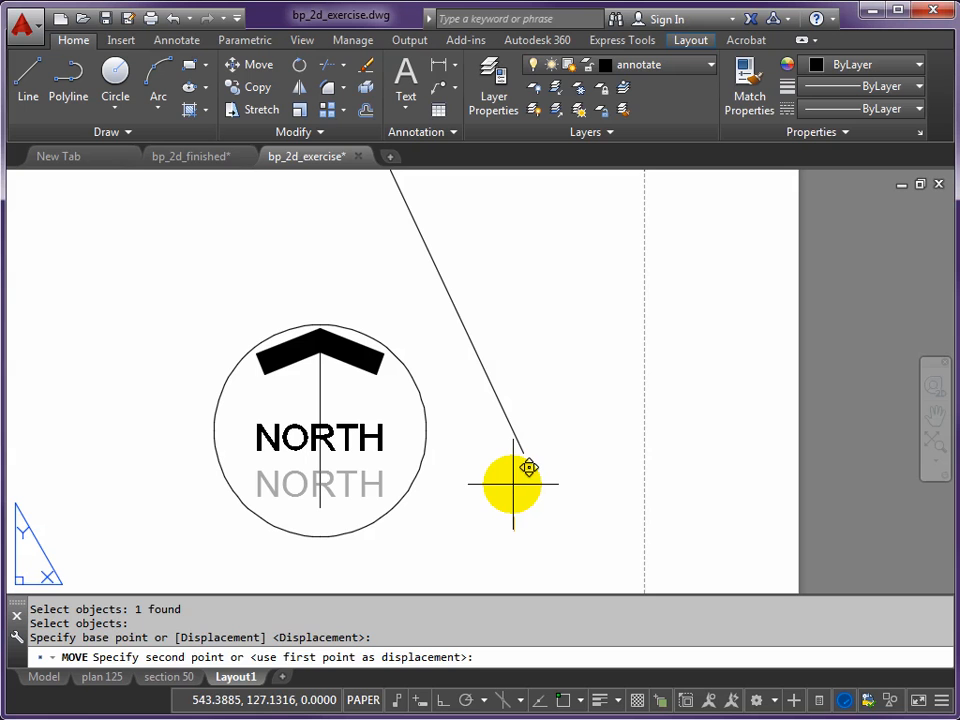
left_click(476, 497)
scroll(446, 446, "down", 5)
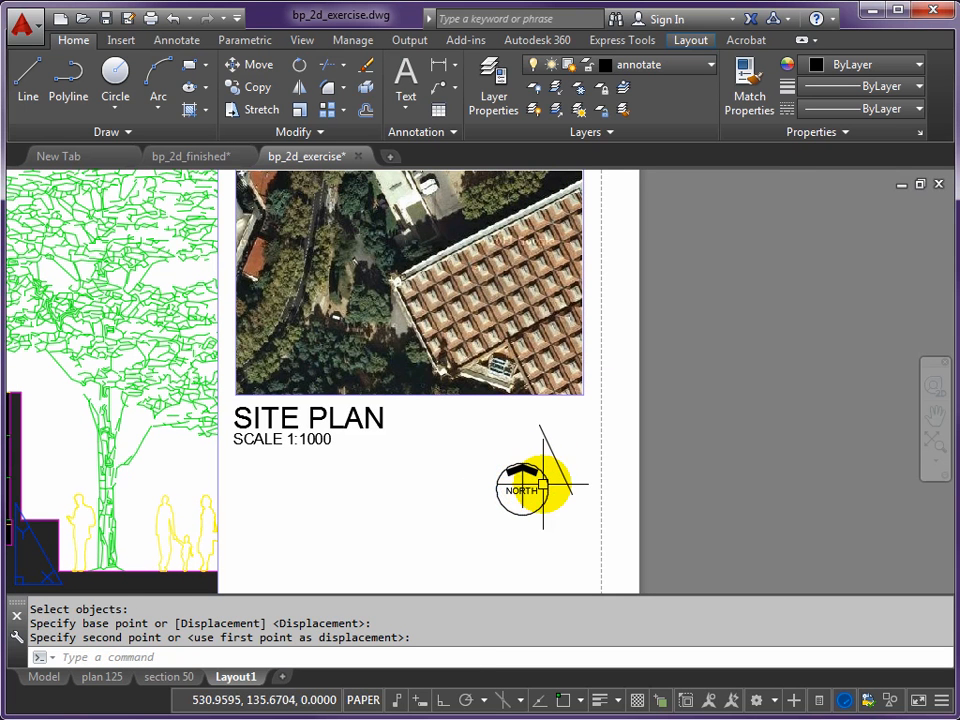
type("m")
key("Return")
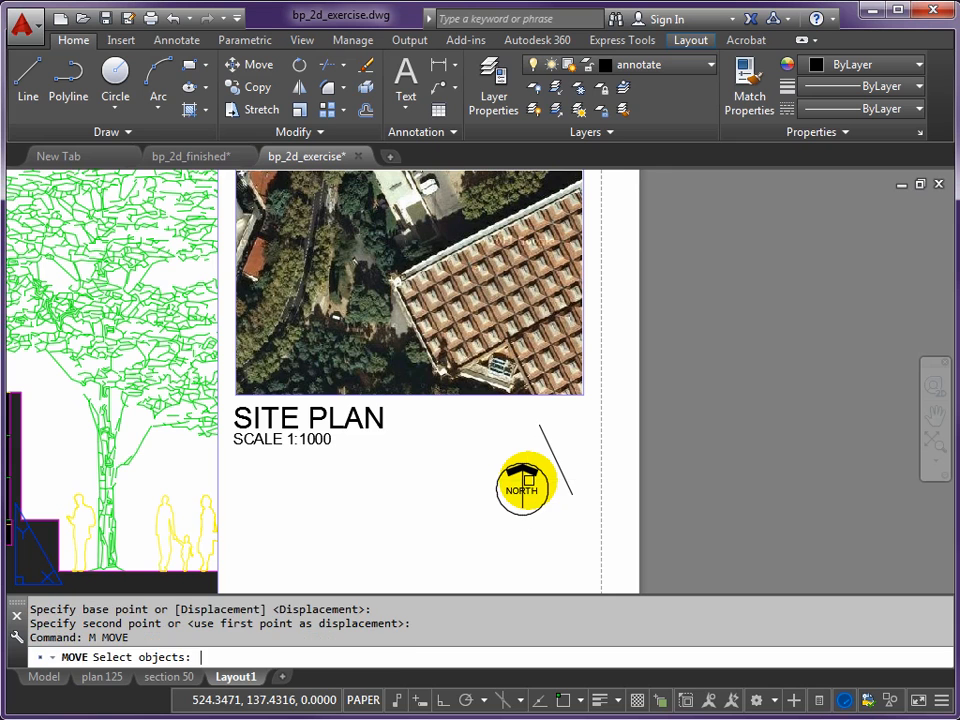
key("Escape")
- Copy the complete north symbol up to just below the site plan image's lower-right corner, over the slanted line's upper end
type("c")
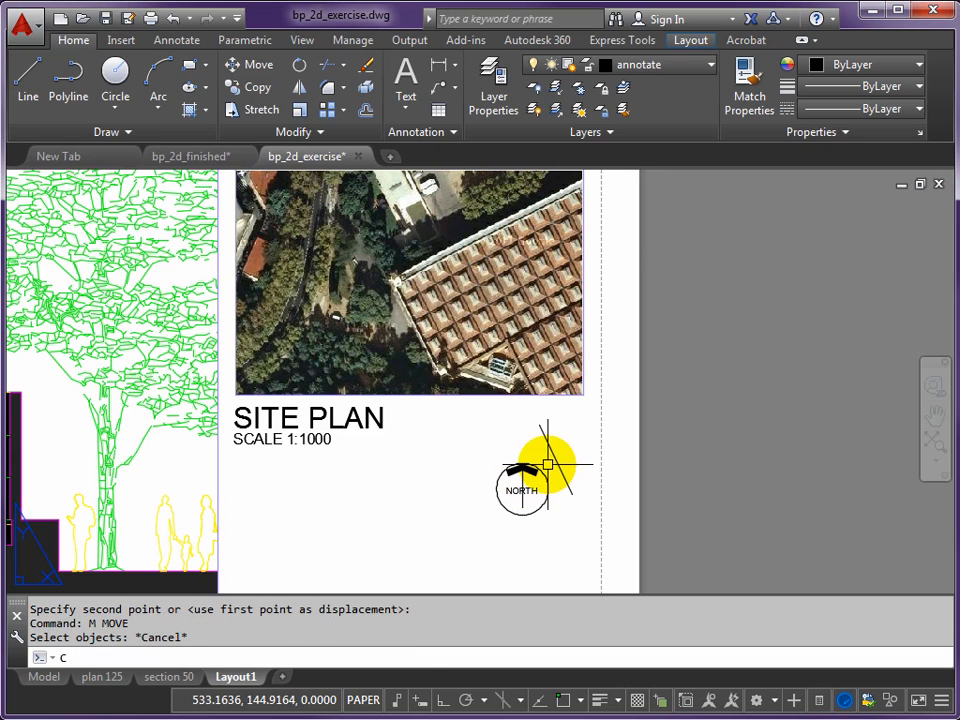
type("p")
key("Return")
left_click(478, 453)
left_click(563, 516)
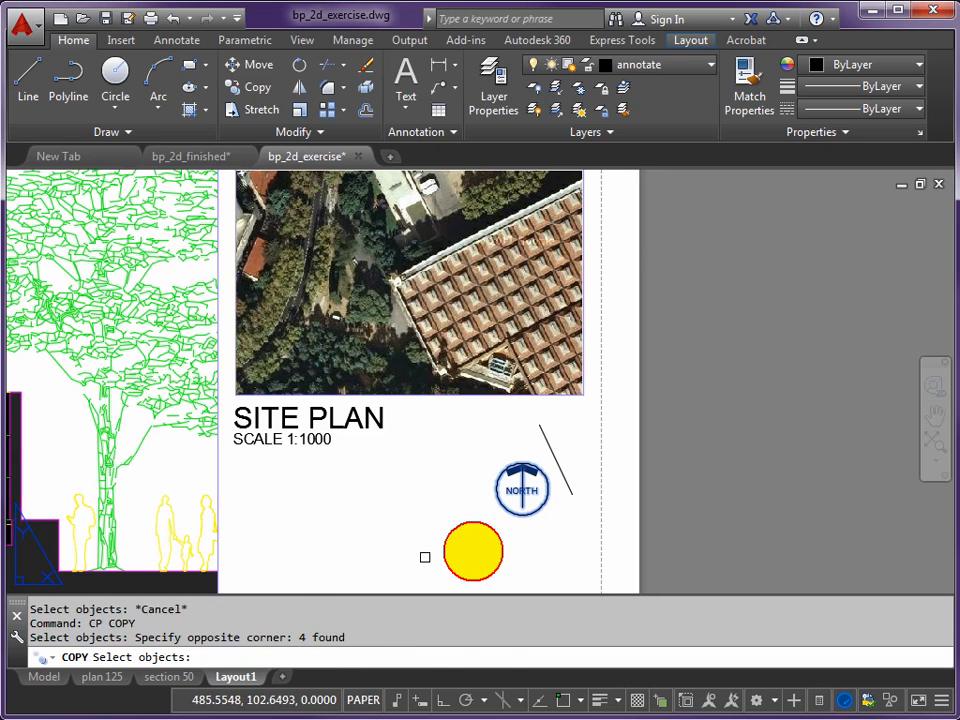
key("Return")
left_click(411, 557)
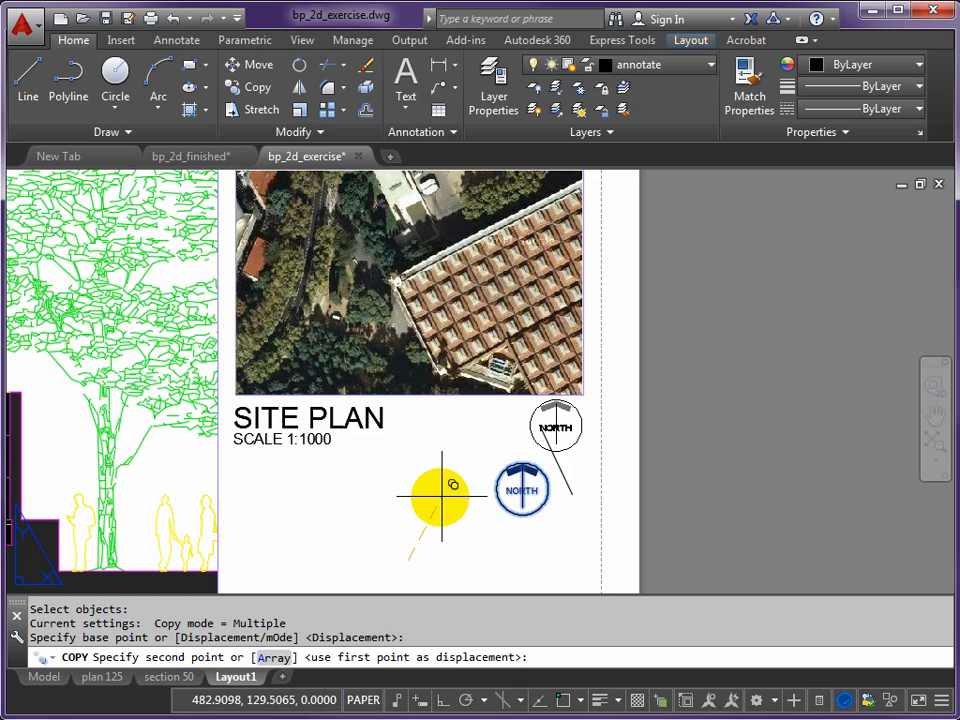
left_click(440, 498)
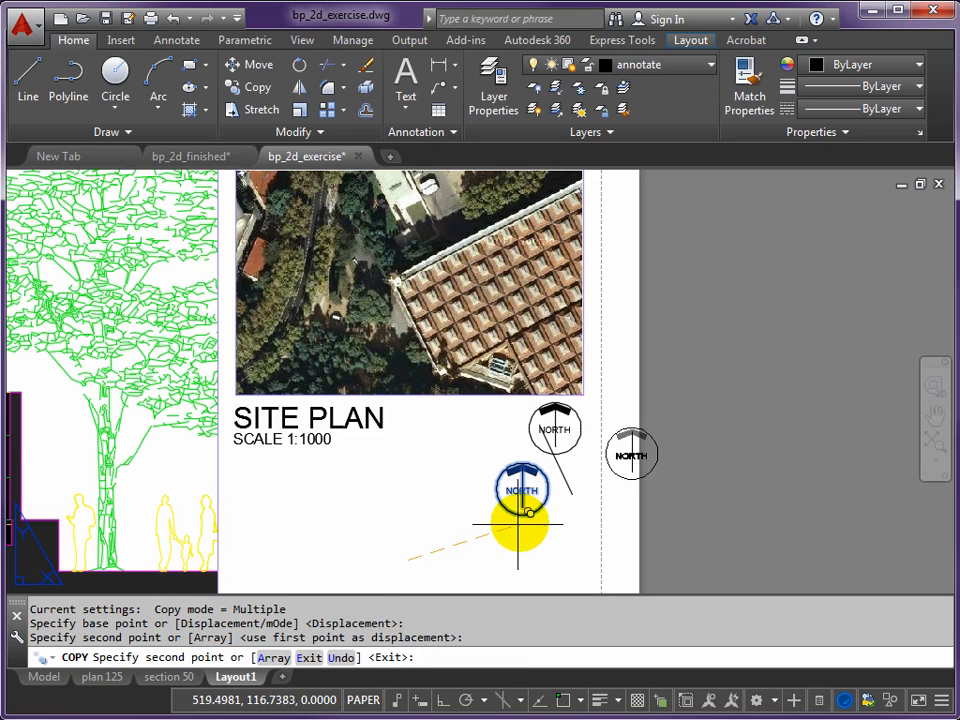
- End the copying and review both north symbols and the slanted line against the plan and site plan
key("Return")
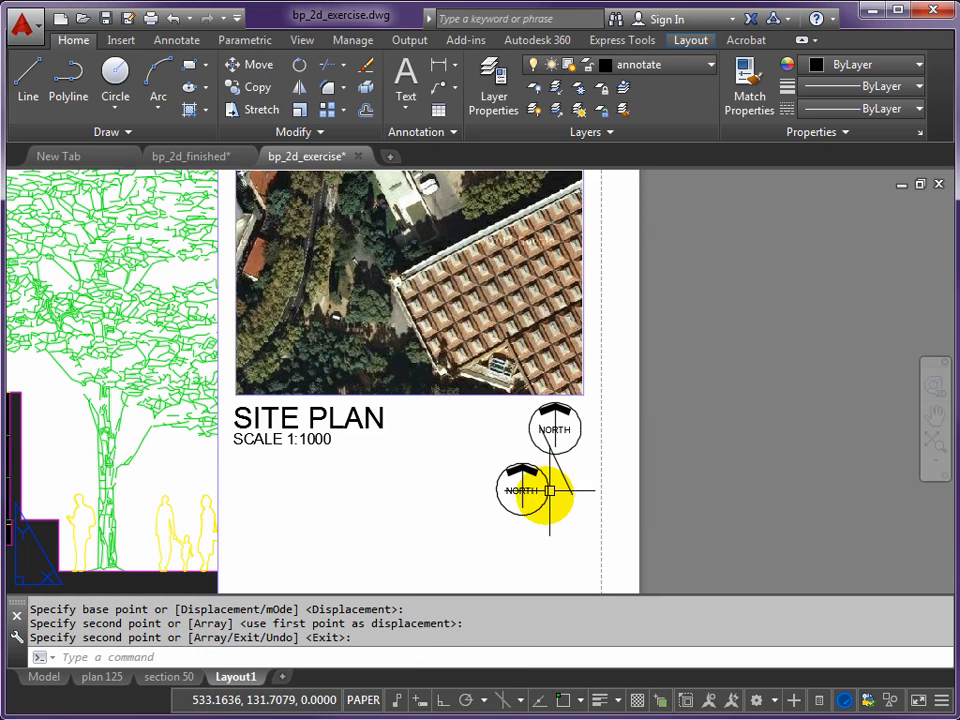
scroll(546, 487, "down", 4)
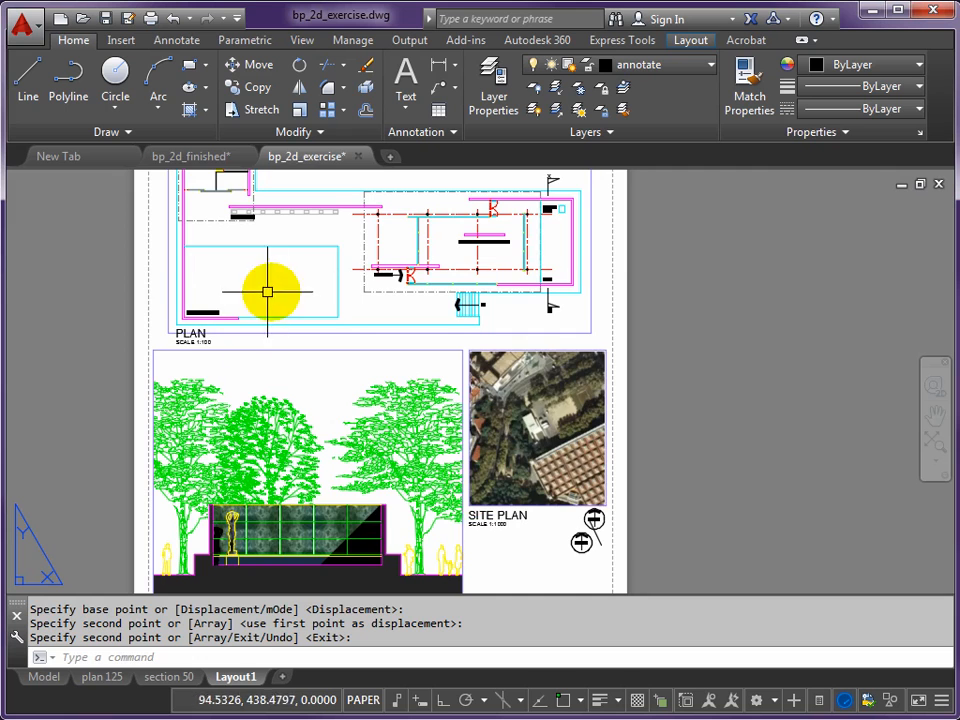
scroll(450, 471, "up", 8)
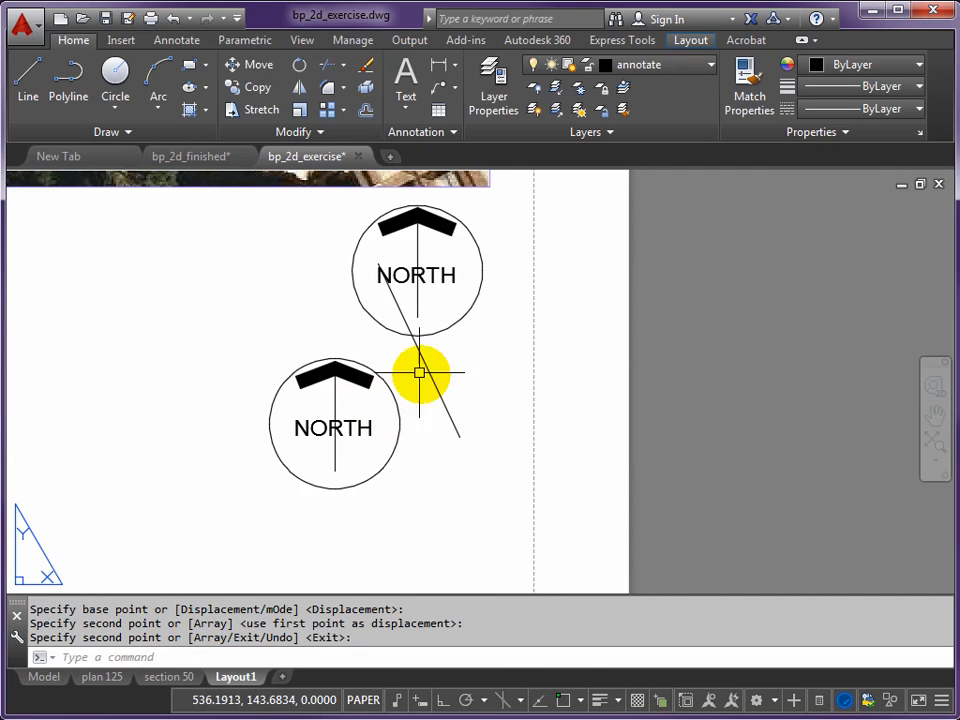
scroll(444, 416, "down", 3)
scroll(444, 416, "down", 4)
middle_click_drag(429, 418, 414, 469)
scroll(415, 470, "up", 4)
scroll(412, 482, "down", 4)
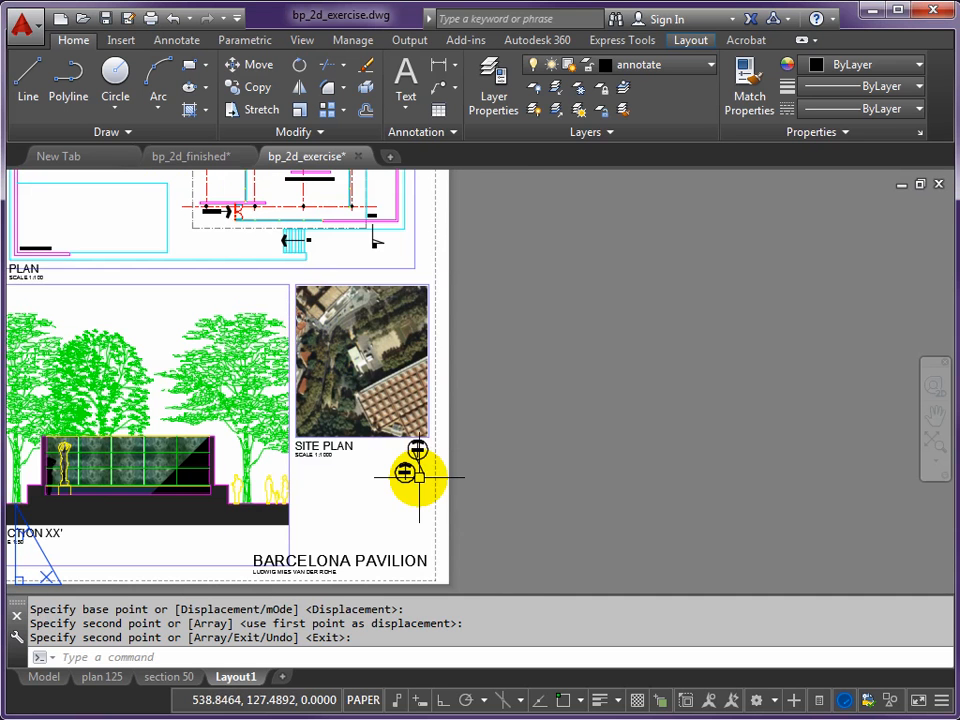
scroll(404, 473, "up", 4)
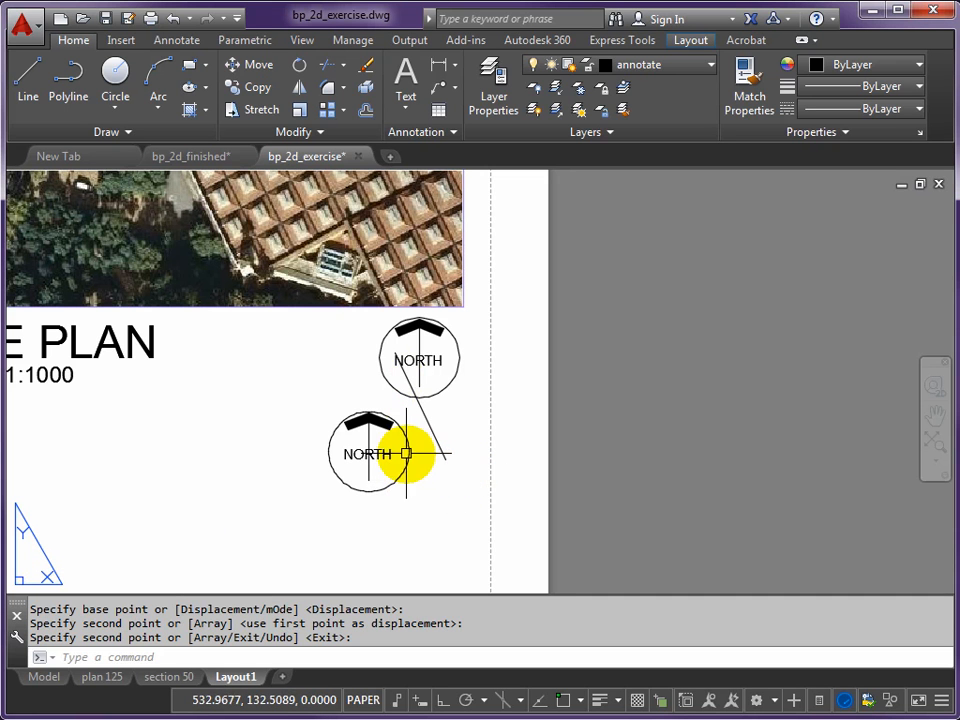
- Move the lower north symbol with object snap on so its arrow shaft's base sits on the slanted line's lower end
key("Return")
type("m")
key("Return")
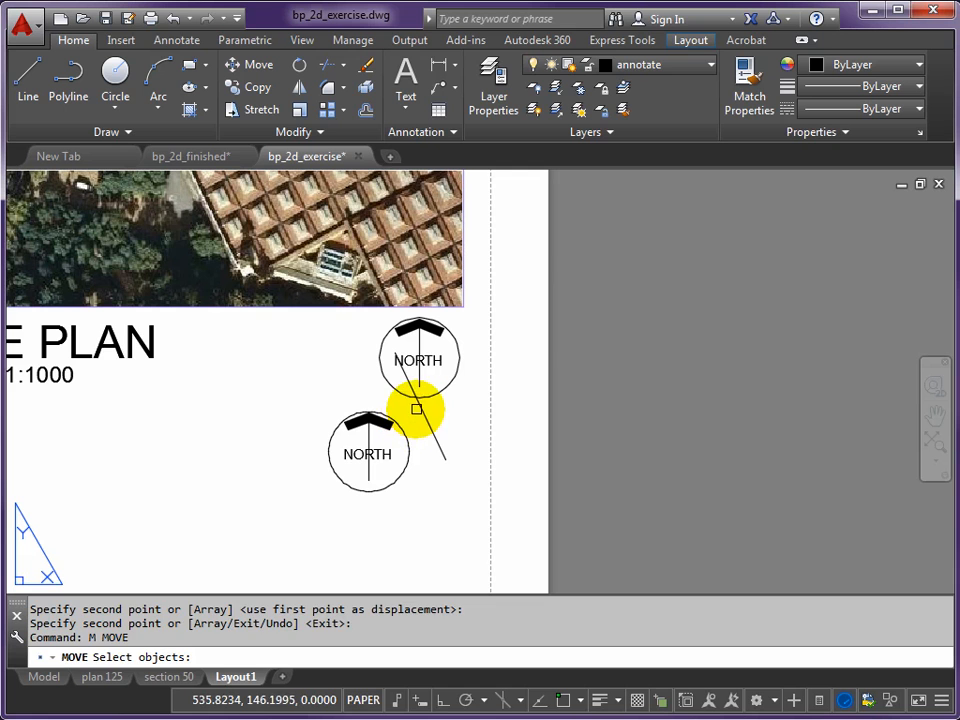
left_click(416, 409)
key("Escape")
key("Return")
left_click(410, 411)
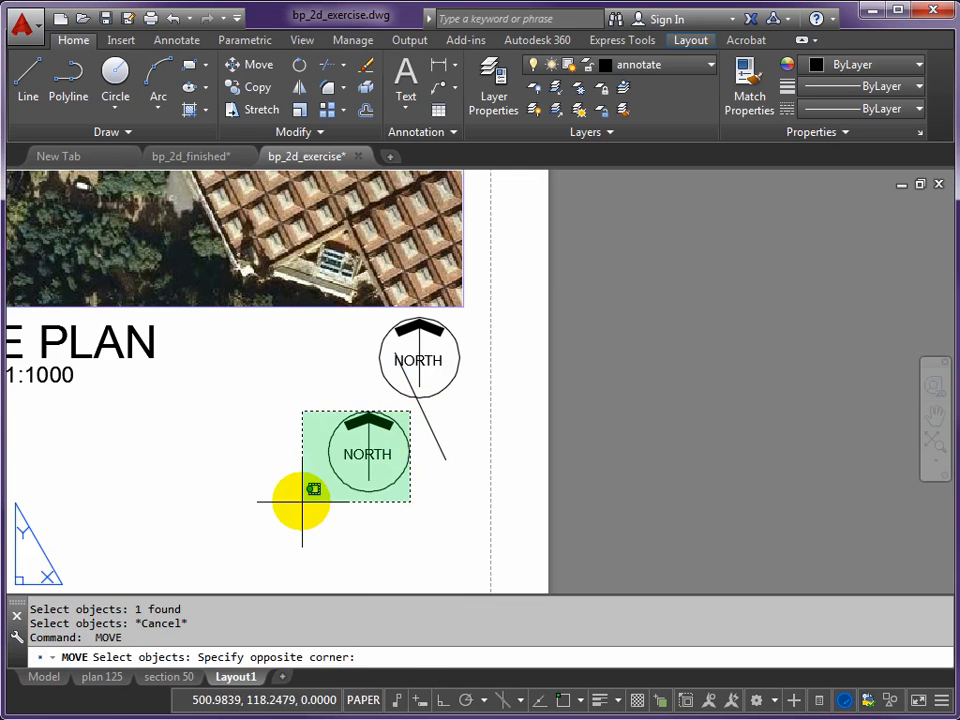
left_click(302, 501)
key("Return")
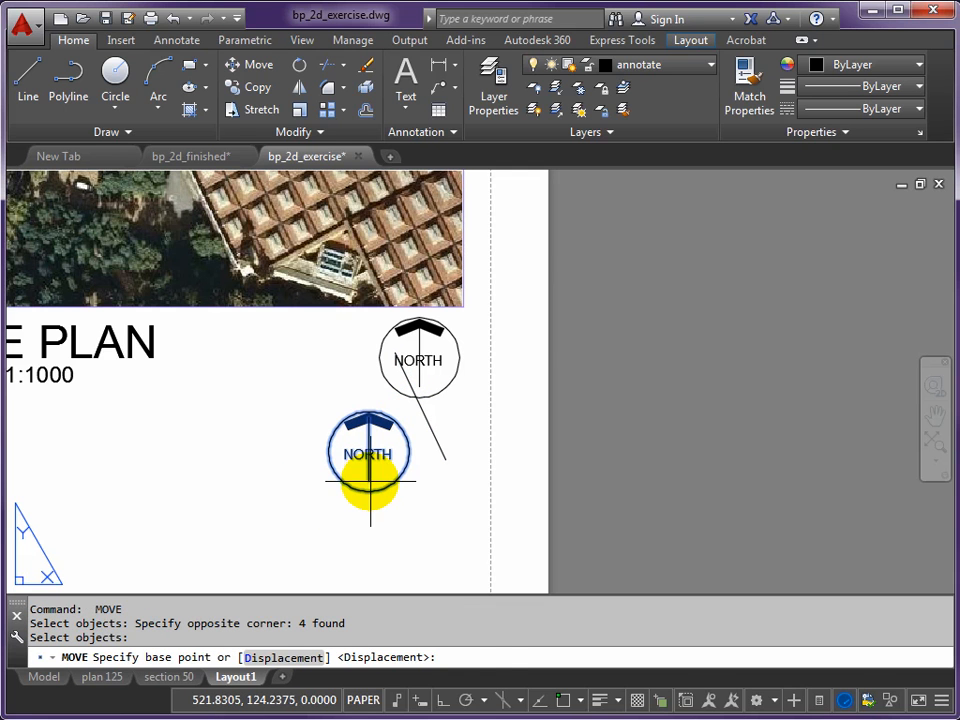
left_click(368, 480)
left_click(444, 460)
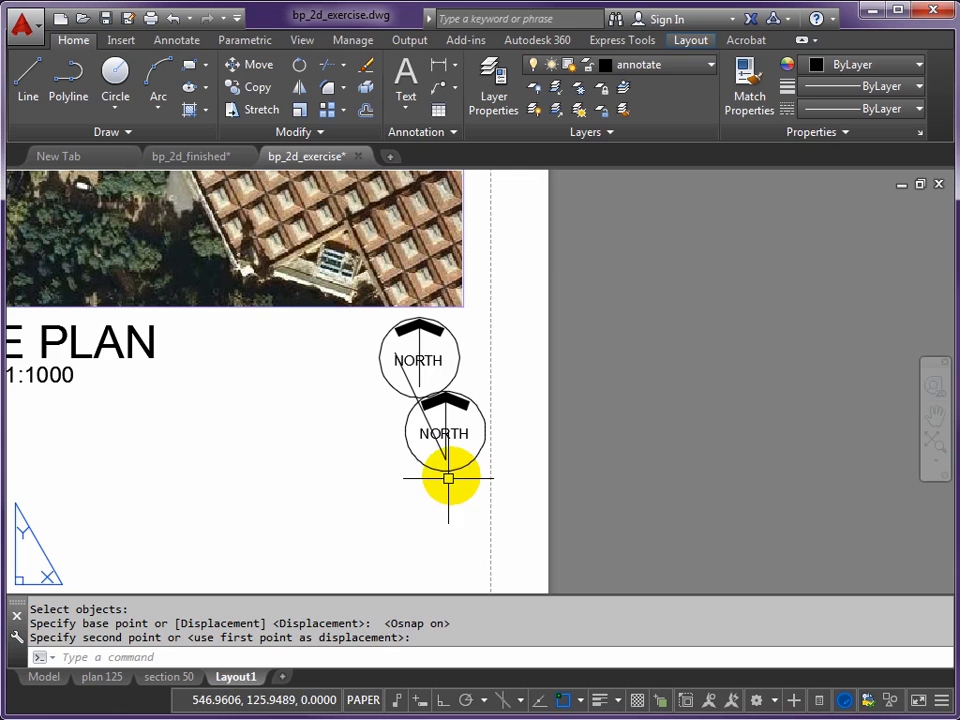
- Move the lower north symbol together with the slanted line into the empty area below the site plan label
type("m")
key("Return")
type("p")
key("Return")
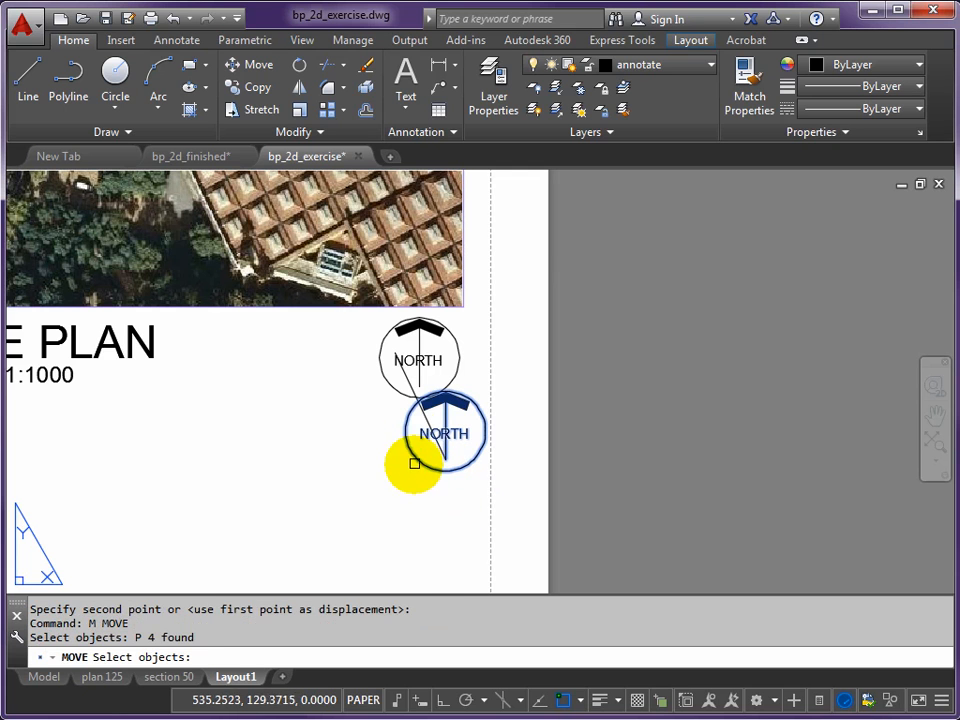
left_click(428, 410)
key("Return")
left_click(336, 472)
left_click(172, 535)
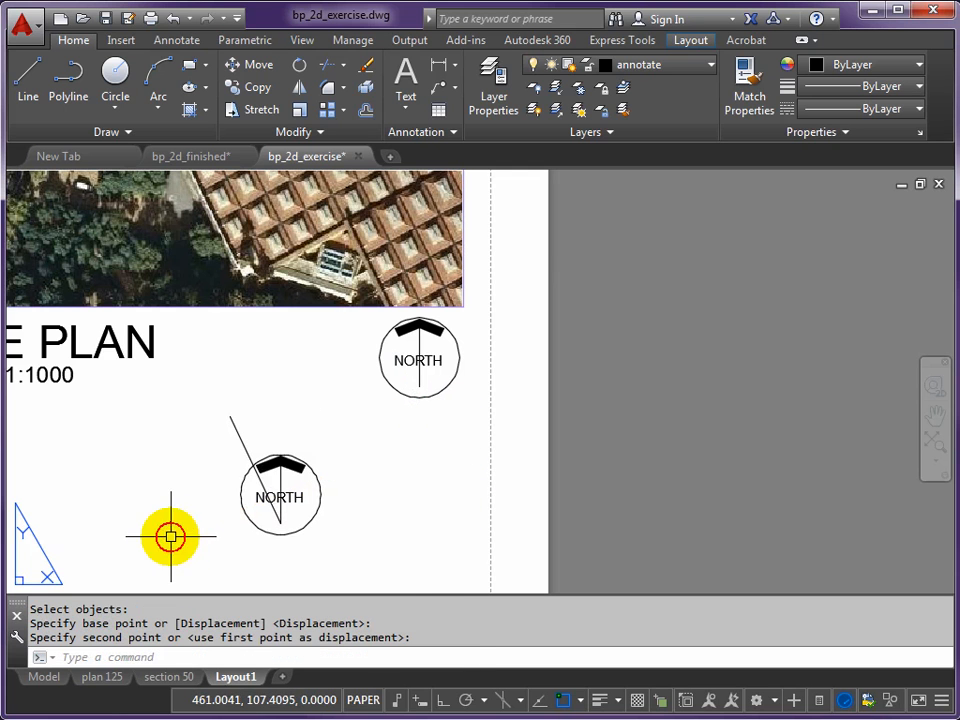
- Rotate only the lower north symbol by 270° about its shaft's base, with ortho on and the slanted line left out
type("ro")
key("Return")
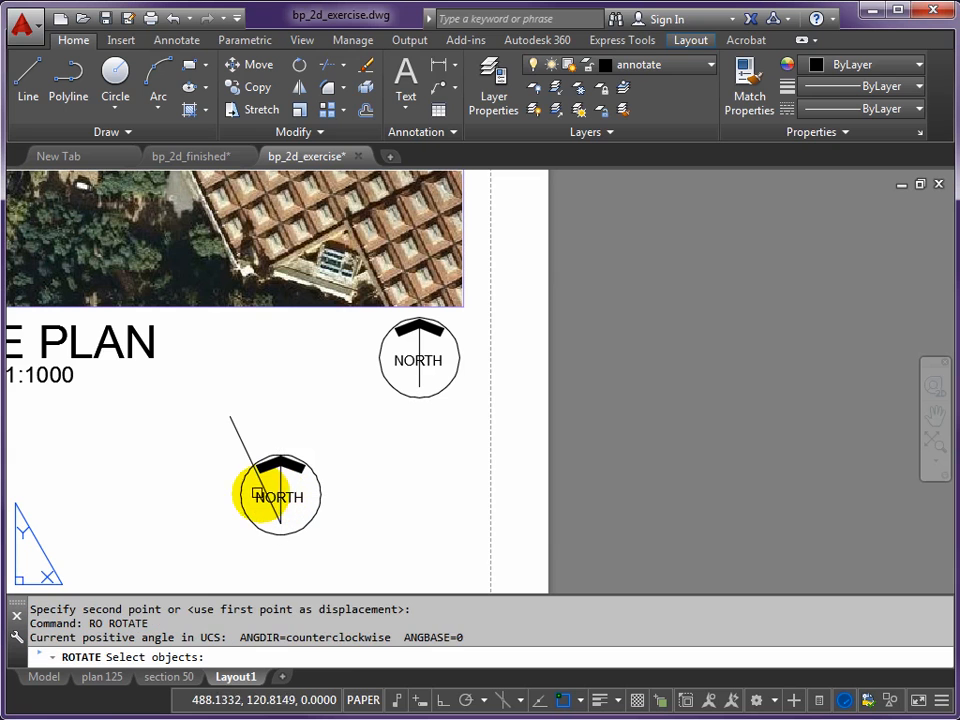
left_click(221, 441)
left_click(344, 550)
key("Return")
left_click(282, 522)
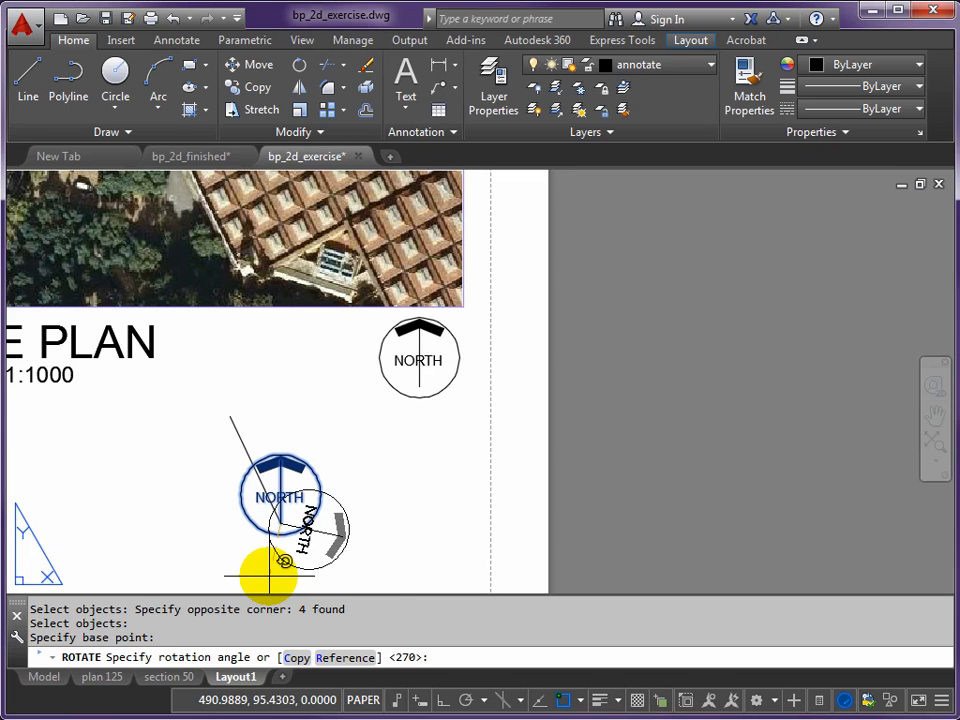
key("F8")
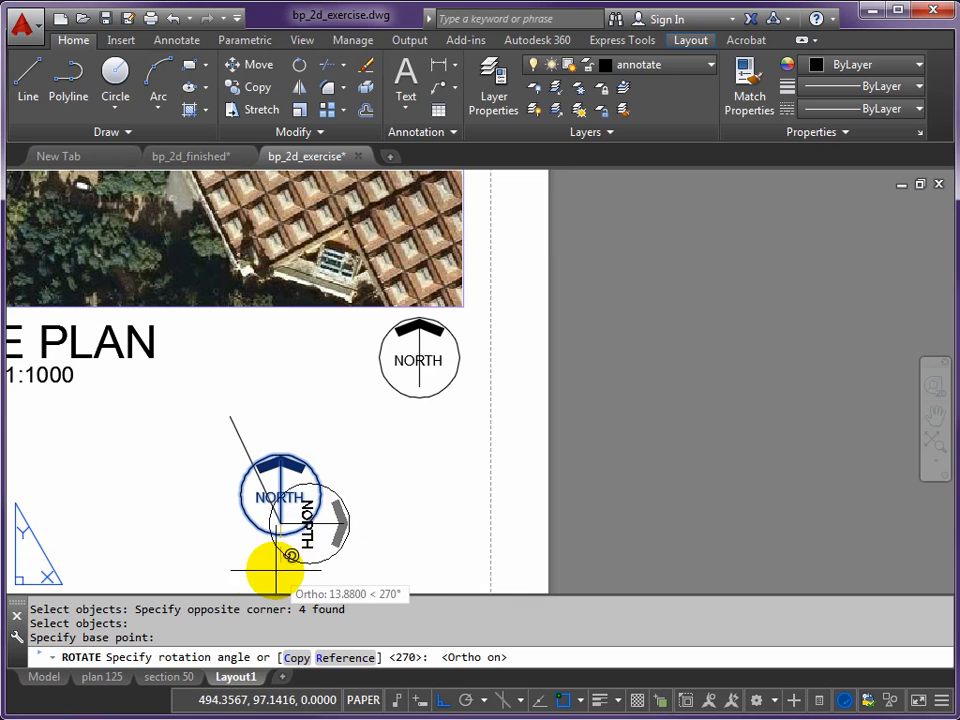
left_click(243, 564)
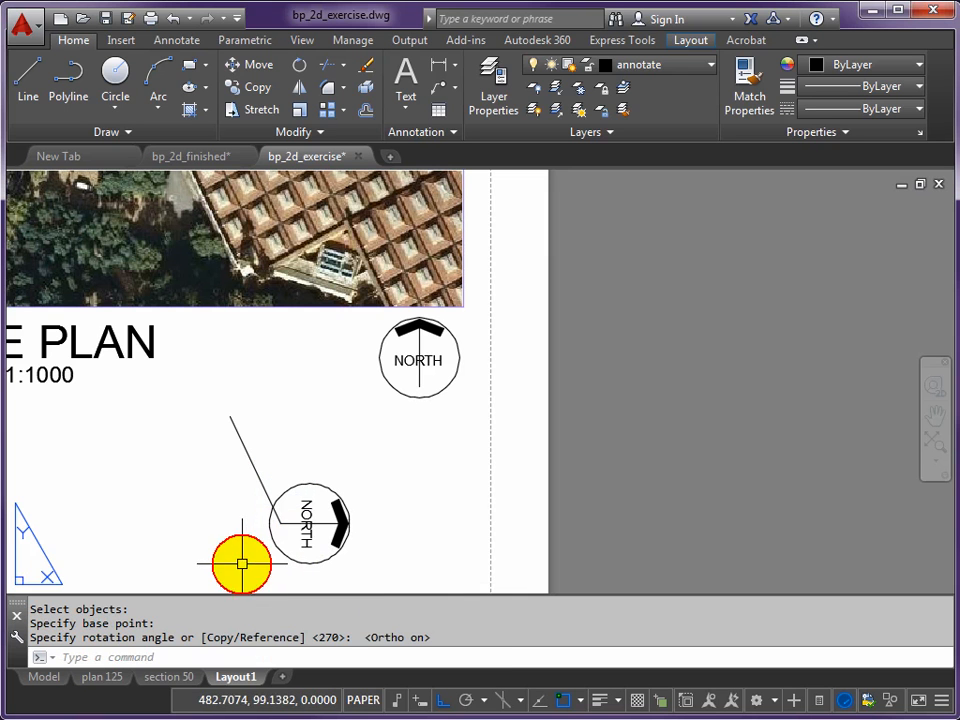
- Rotate the lower north symbol and slanted line about their shared endpoint by reference, bringing the line from its slope to 0°
scroll(270, 520, "down", 2)
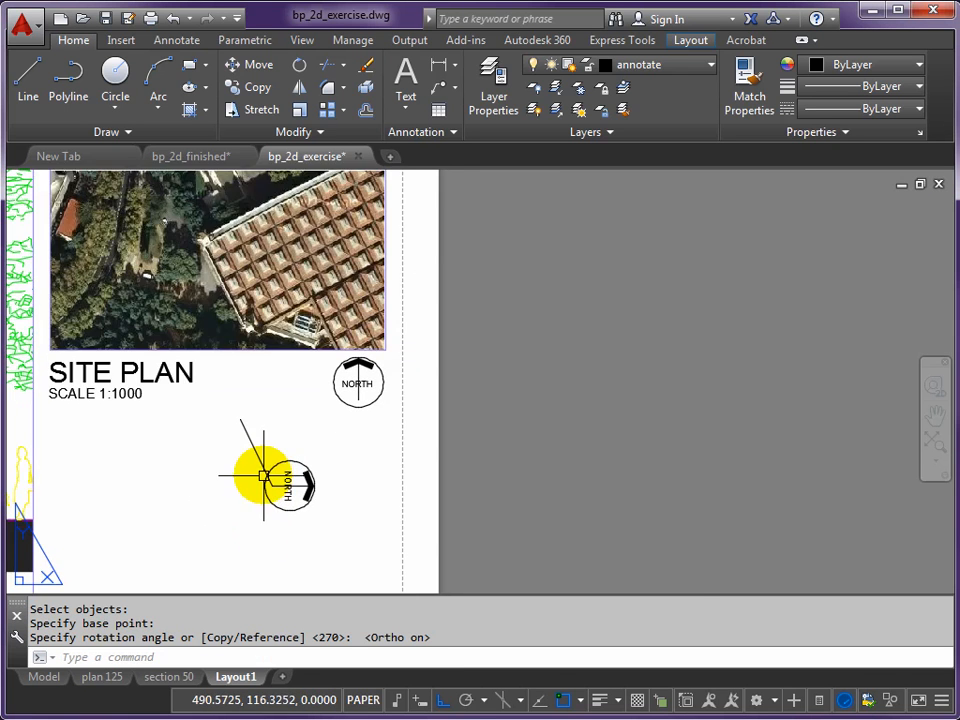
scroll(245, 450, "up", 4)
scroll(225, 420, "down", 7)
middle_click_drag(221, 422, 328, 467)
scroll(330, 462, "up", 5)
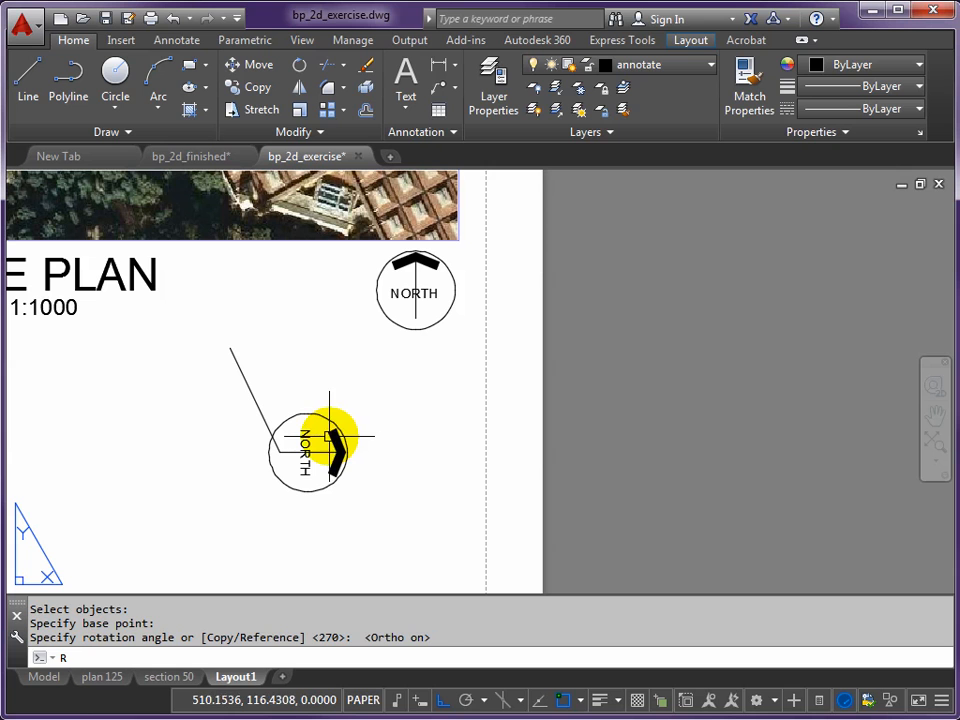
key("Return")
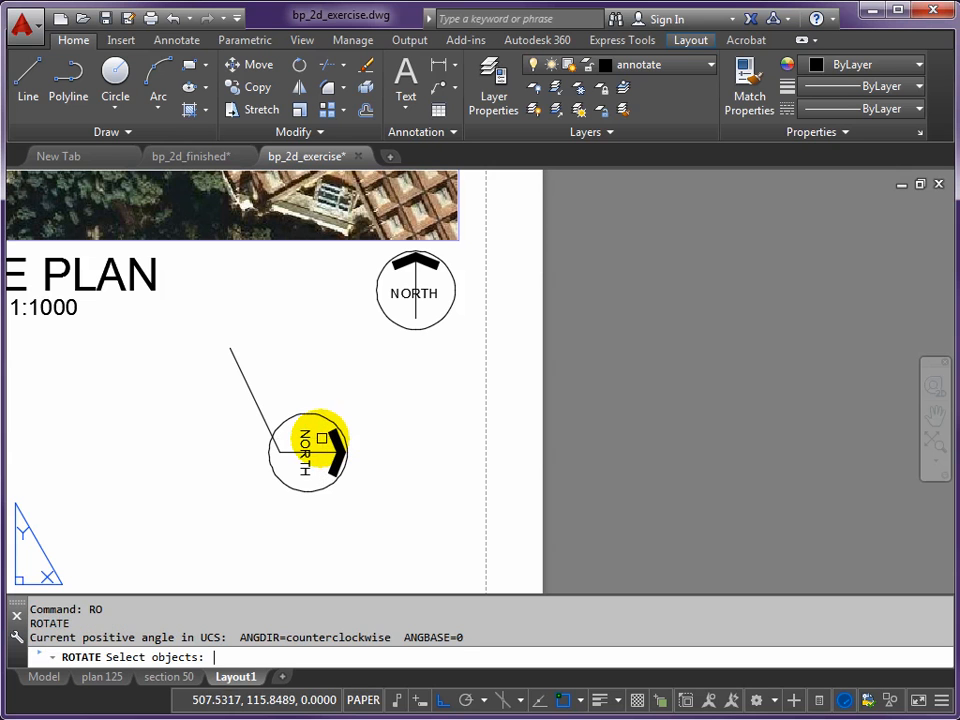
left_click(200, 333)
left_click(378, 497)
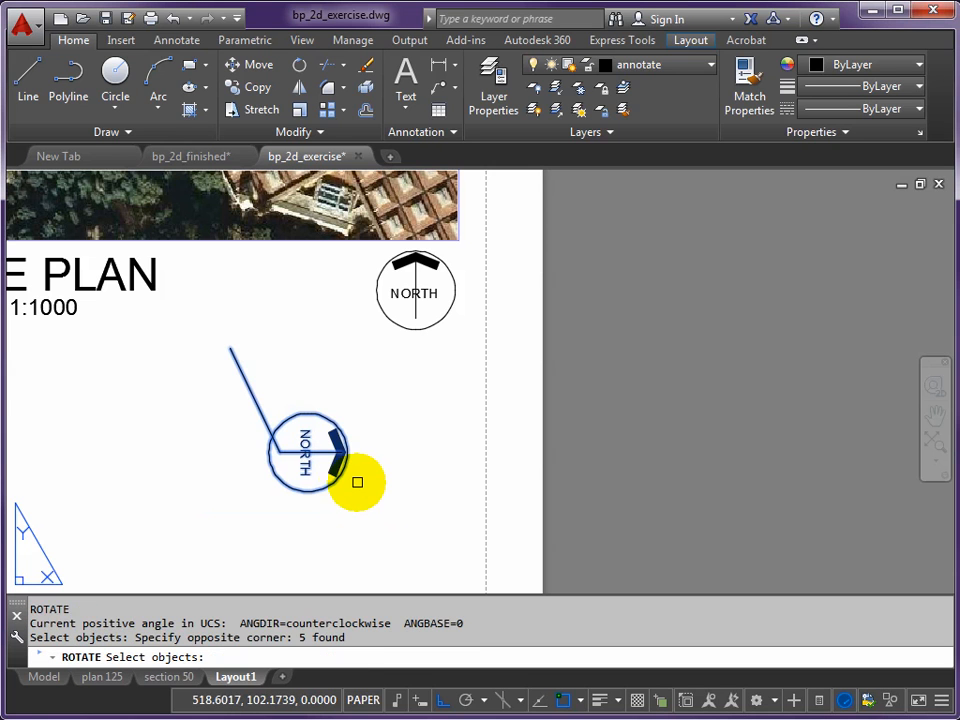
key("Return")
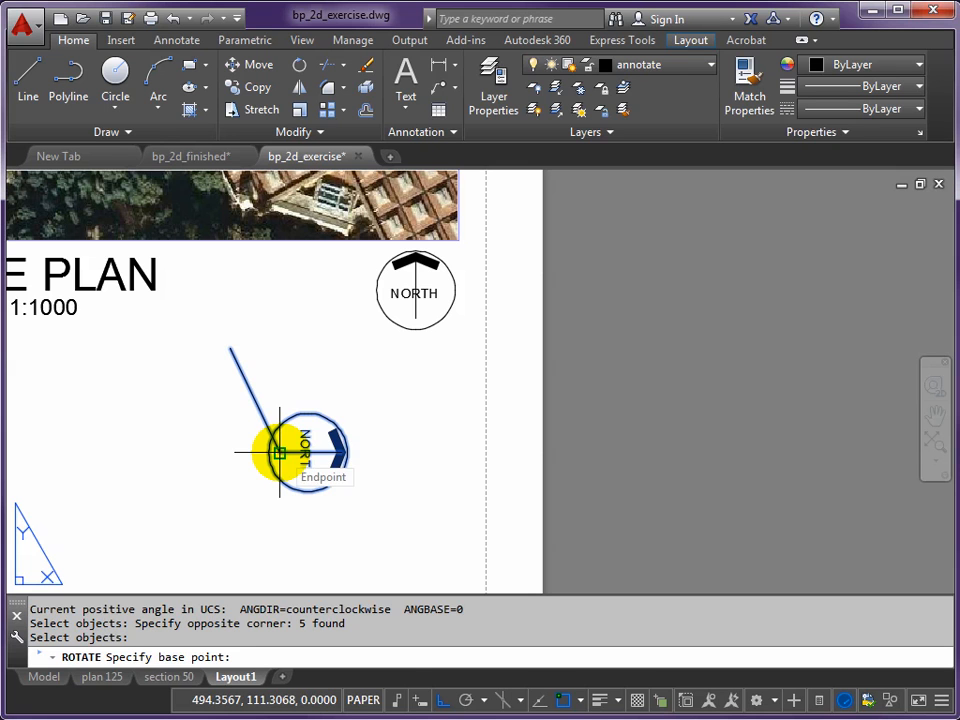
left_click(280, 453)
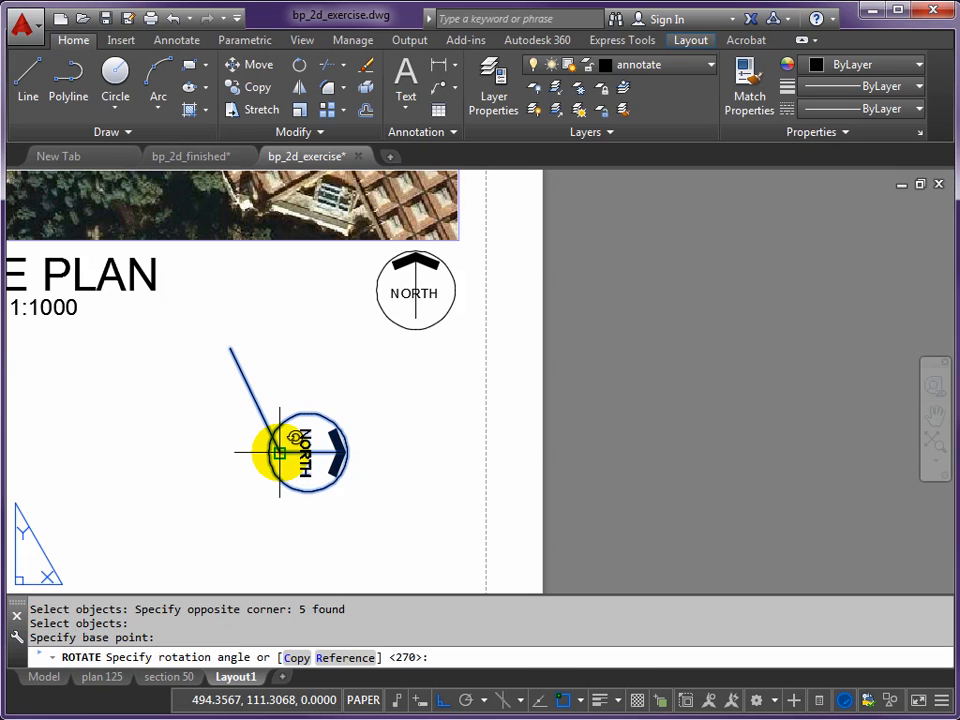
left_click(345, 658)
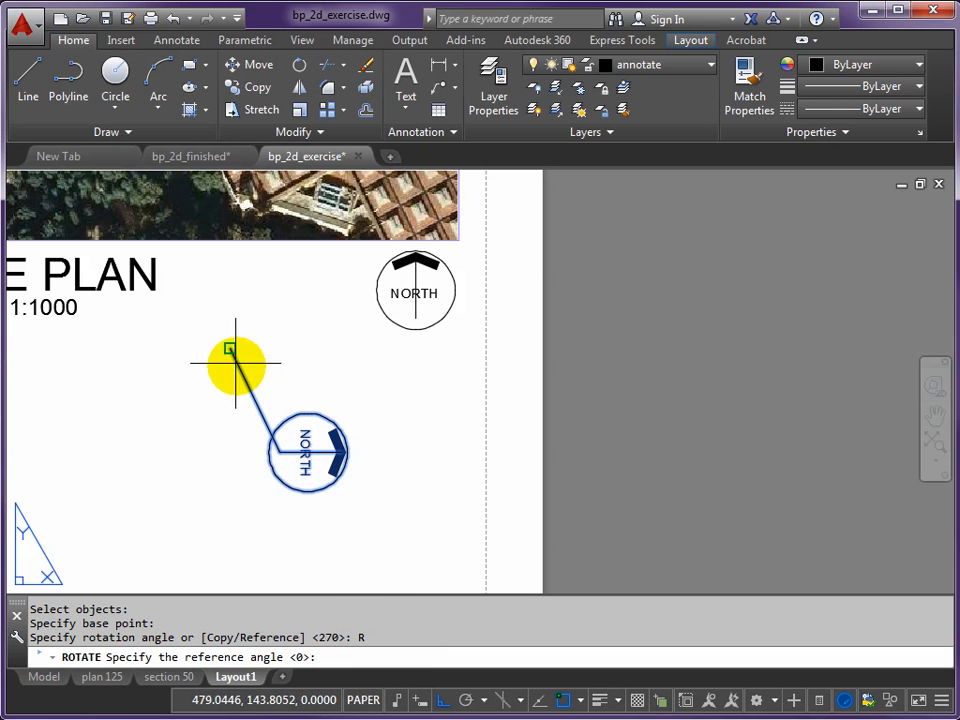
left_click(283, 452)
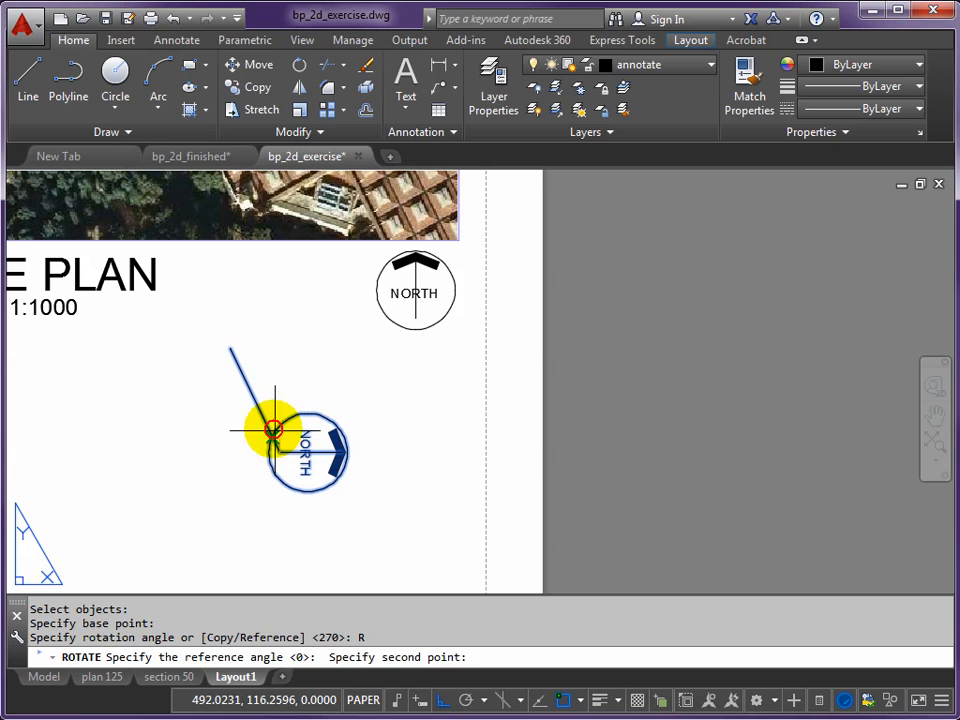
left_click(230, 348)
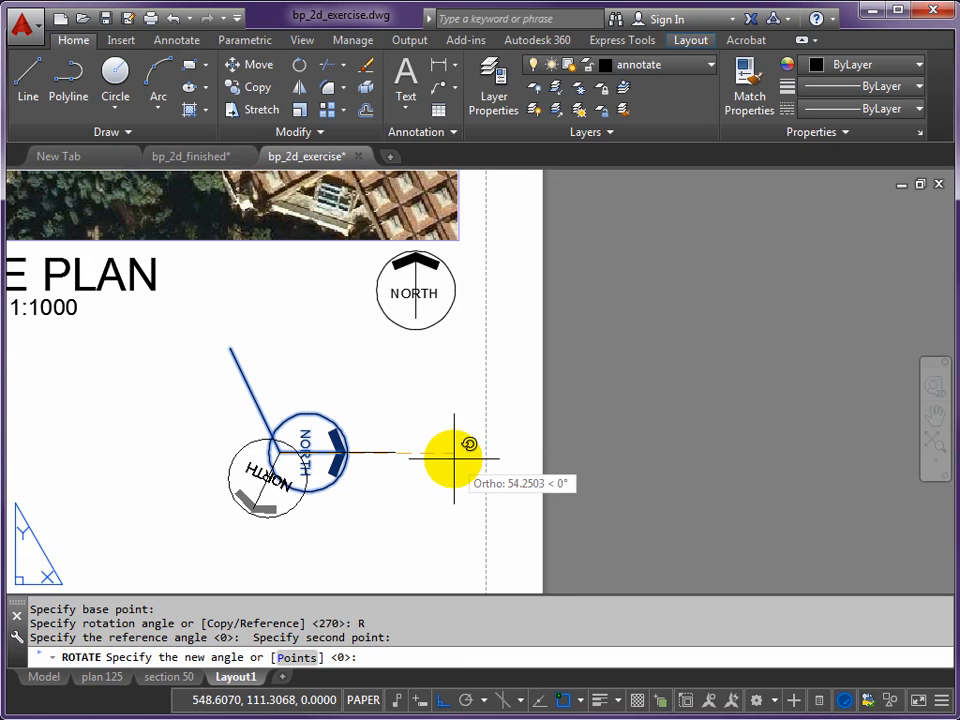
scroll(448, 455, "down", 3)
scroll(568, 541, "down", 3)
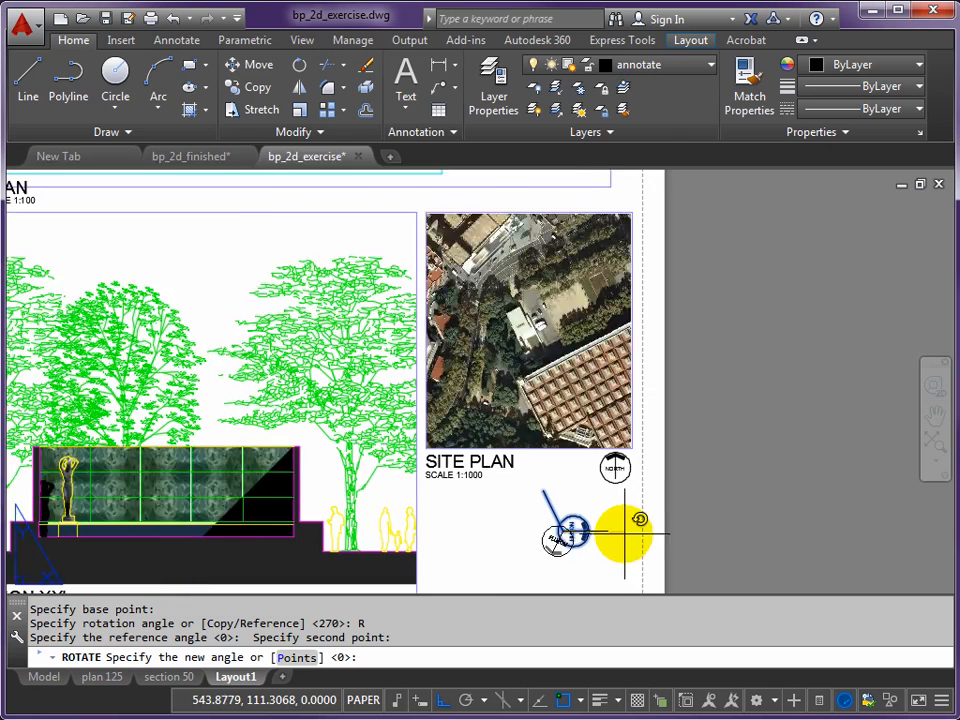
scroll(625, 531, "up", 3)
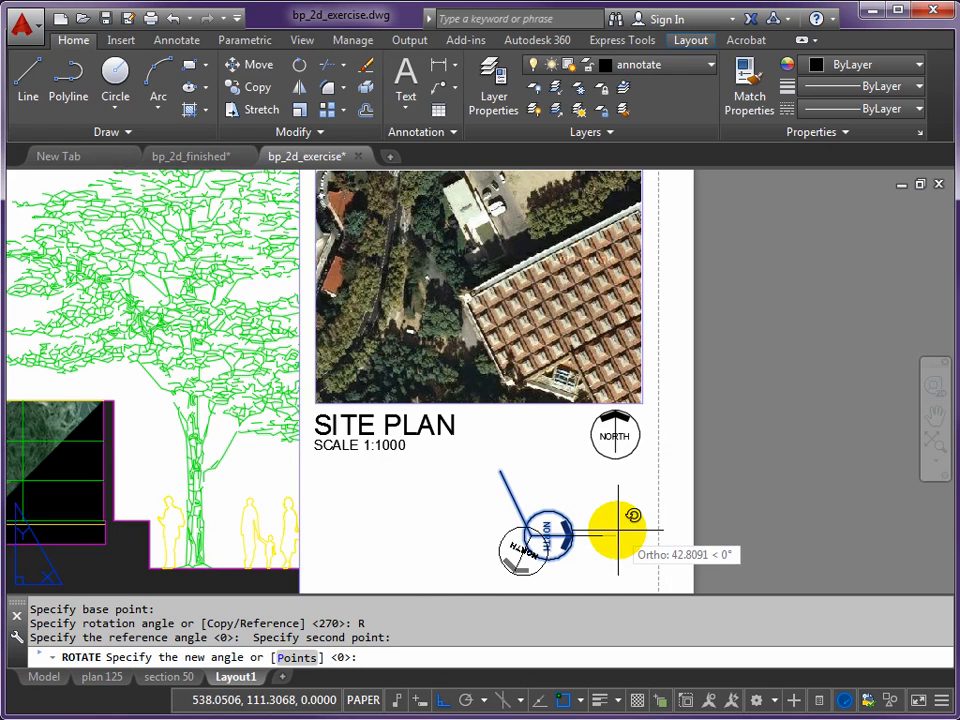
scroll(600, 515, "down", 1)
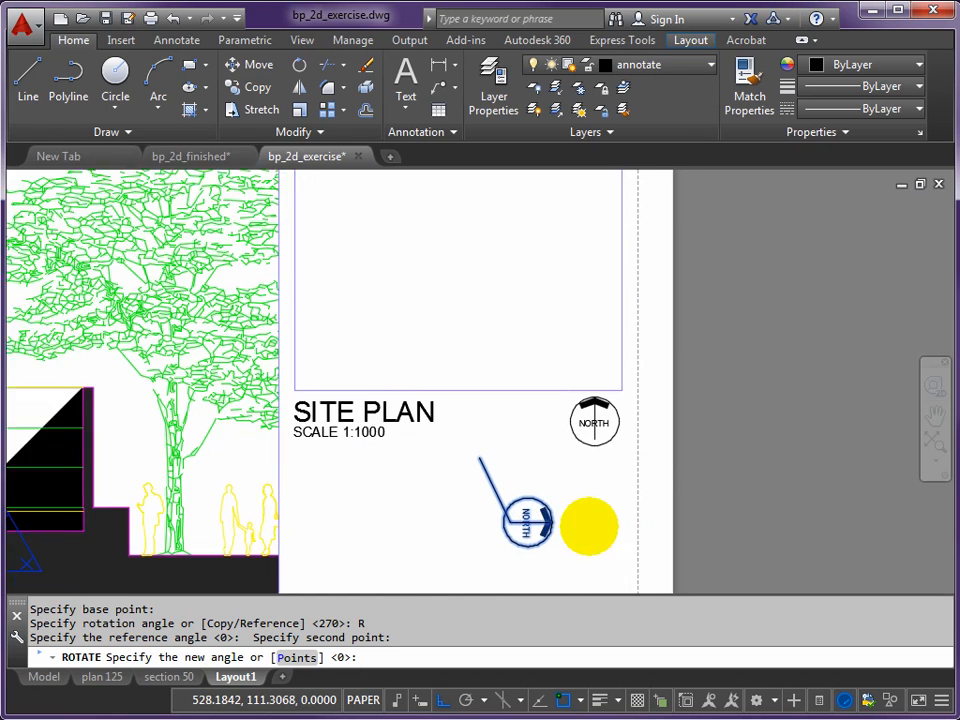
scroll(587, 525, "up", 1)
left_click(531, 510)
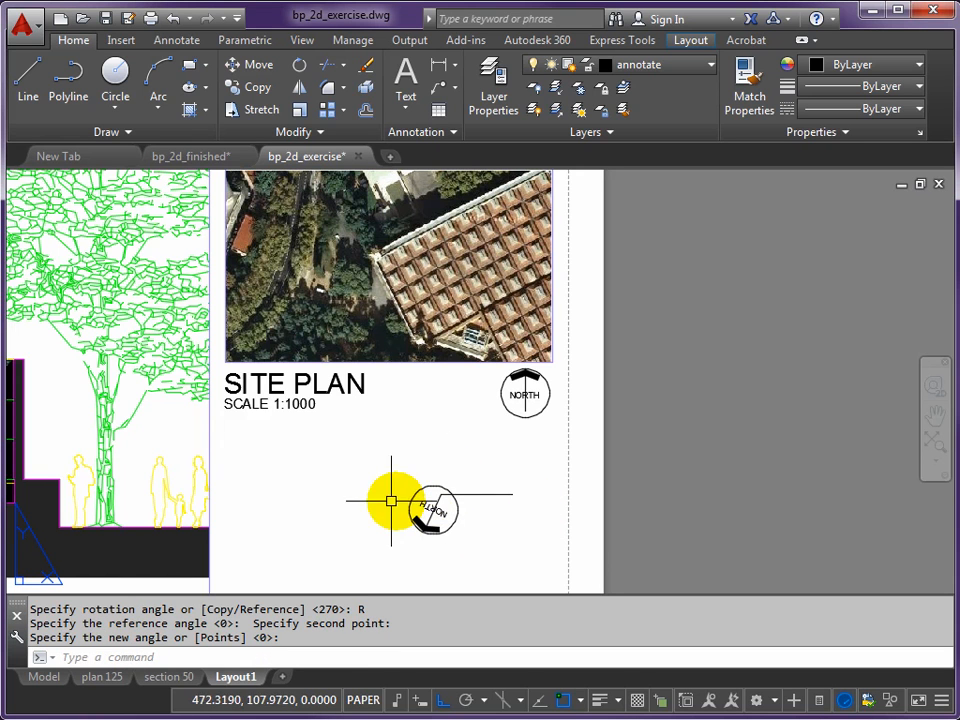
- Rotate the lower north symbol without the horizontal line by 90° about its shaft's base
type("R")
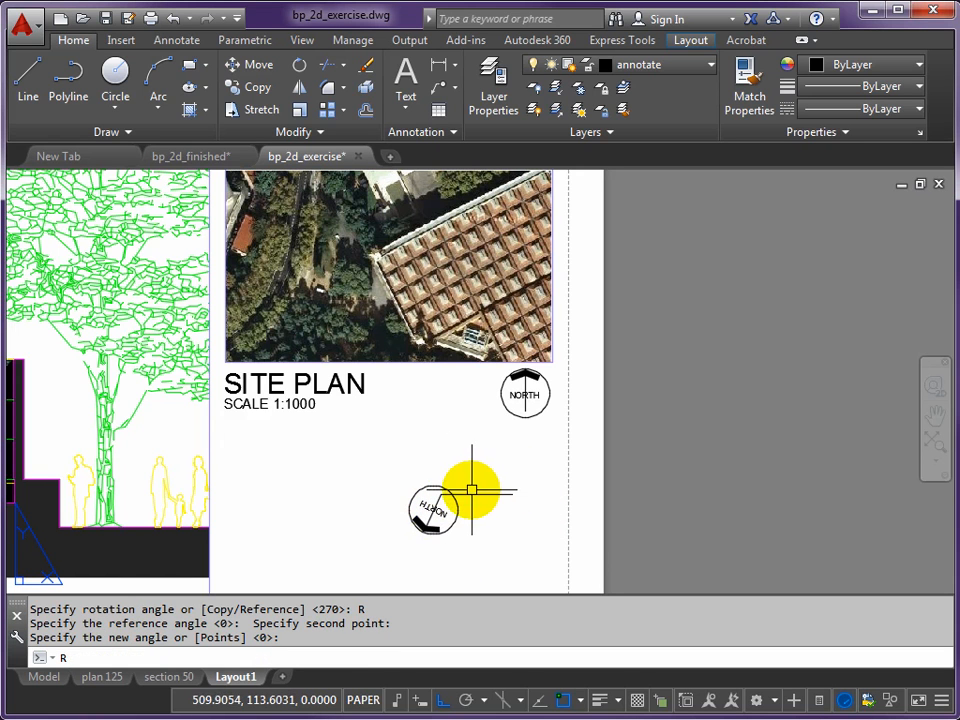
type("O")
key("Return")
left_click(370, 475)
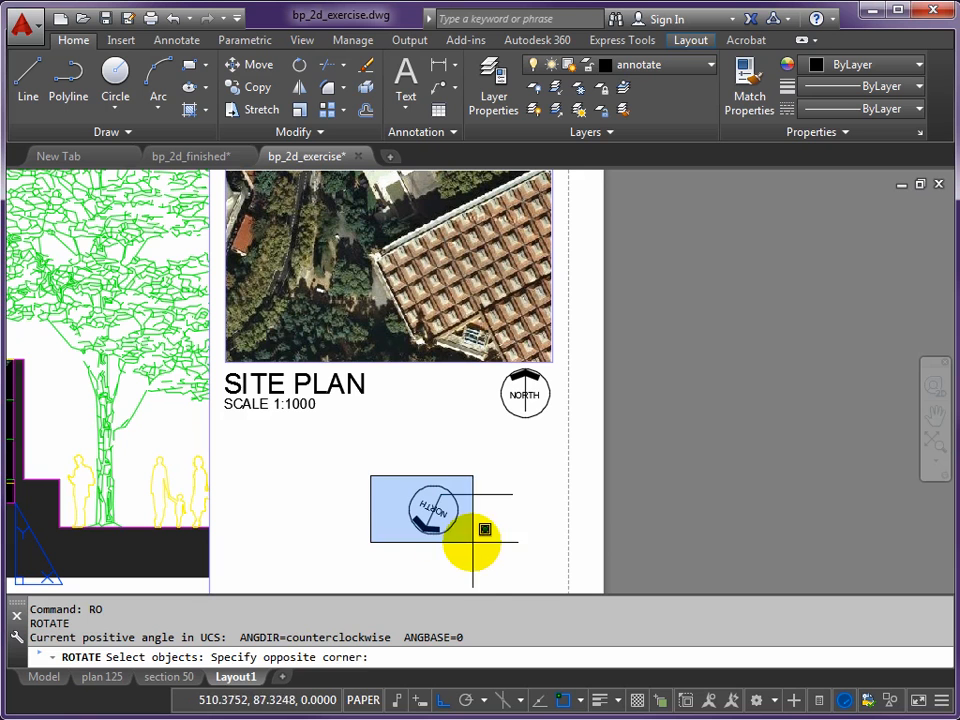
left_click(476, 536)
scroll(442, 516, "up", 4)
key("Return")
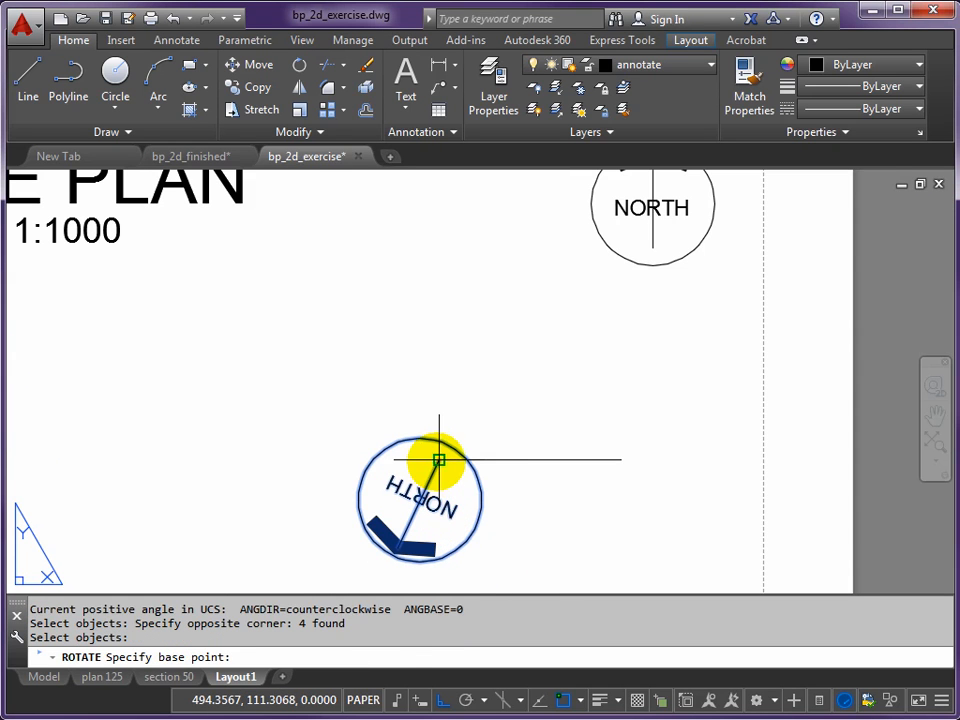
left_click(438, 460)
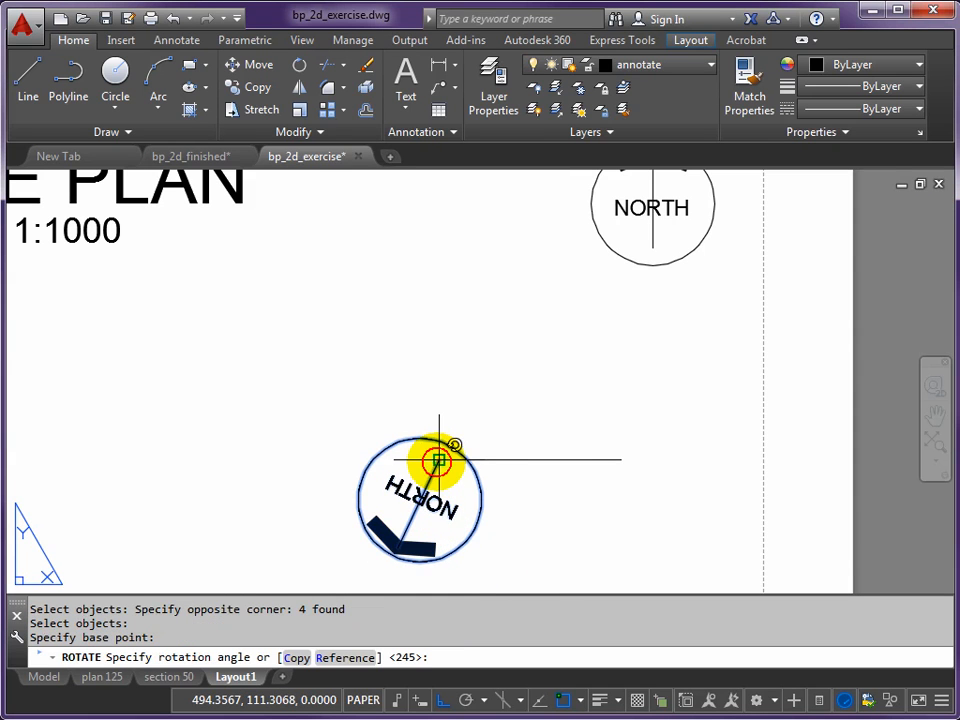
left_click(457, 353)
- Delete the horizontal reference line running through the lower north symbol
scroll(495, 425, "down", 6)
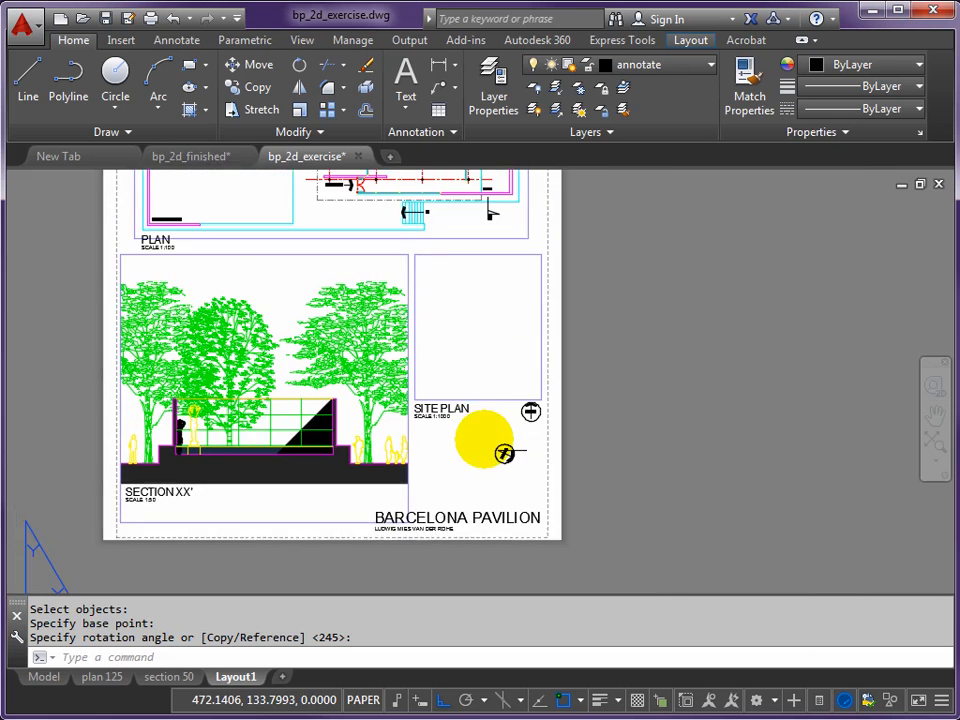
middle_click_drag(484, 439, 518, 482)
scroll(540, 497, "up", 4)
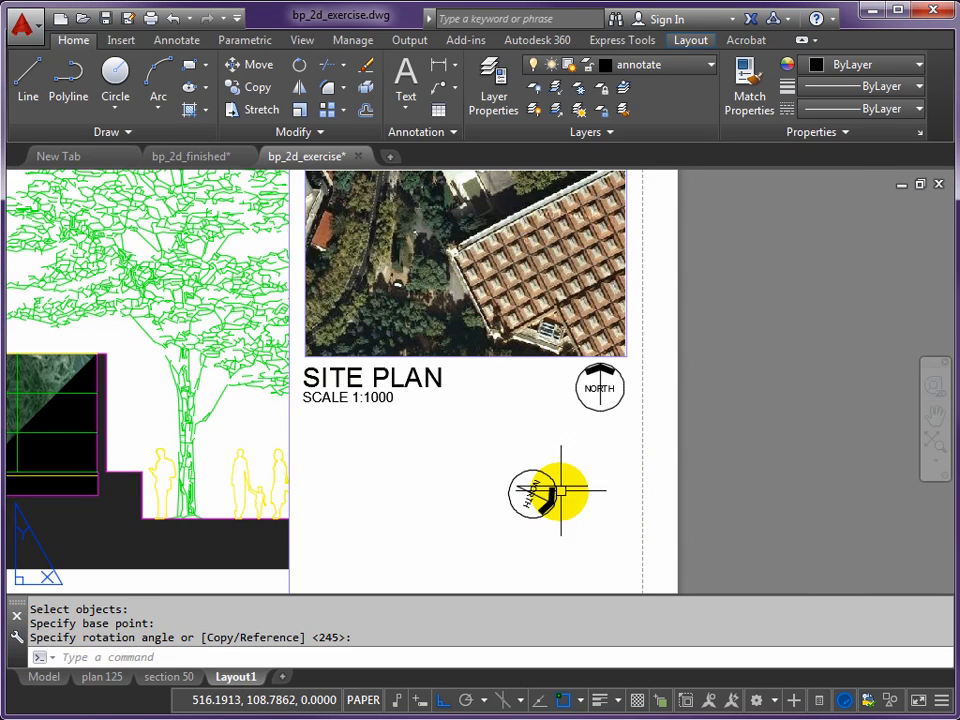
left_click(570, 486)
key("Delete")
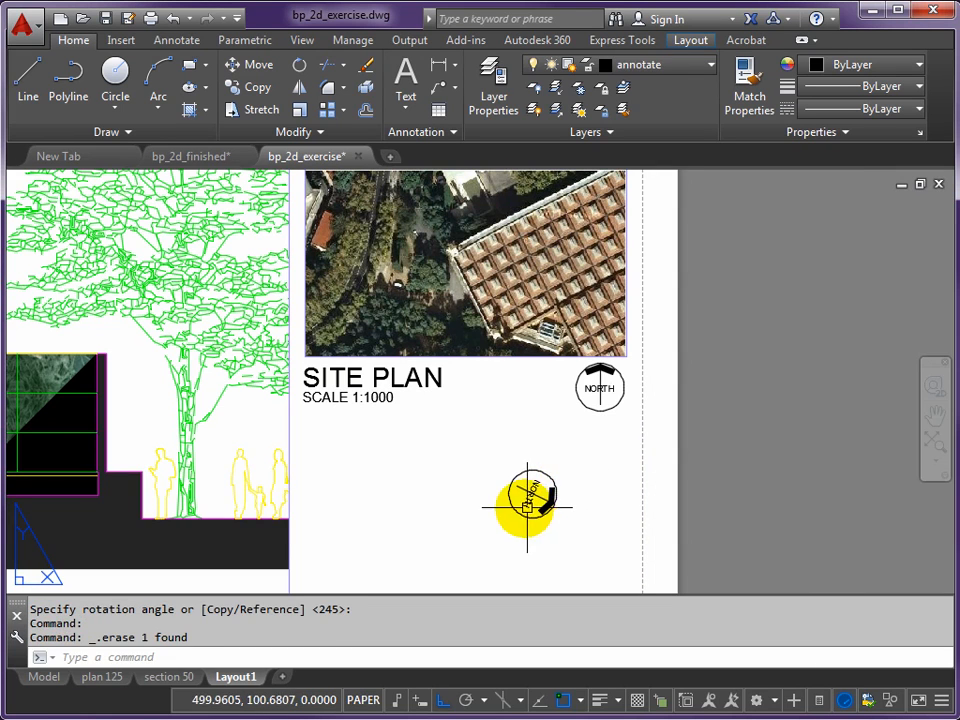
- Move the rotated lower north symbol with ortho off to just beside the PLAN title and its 1:100 scale label
type("M")
key("Return")
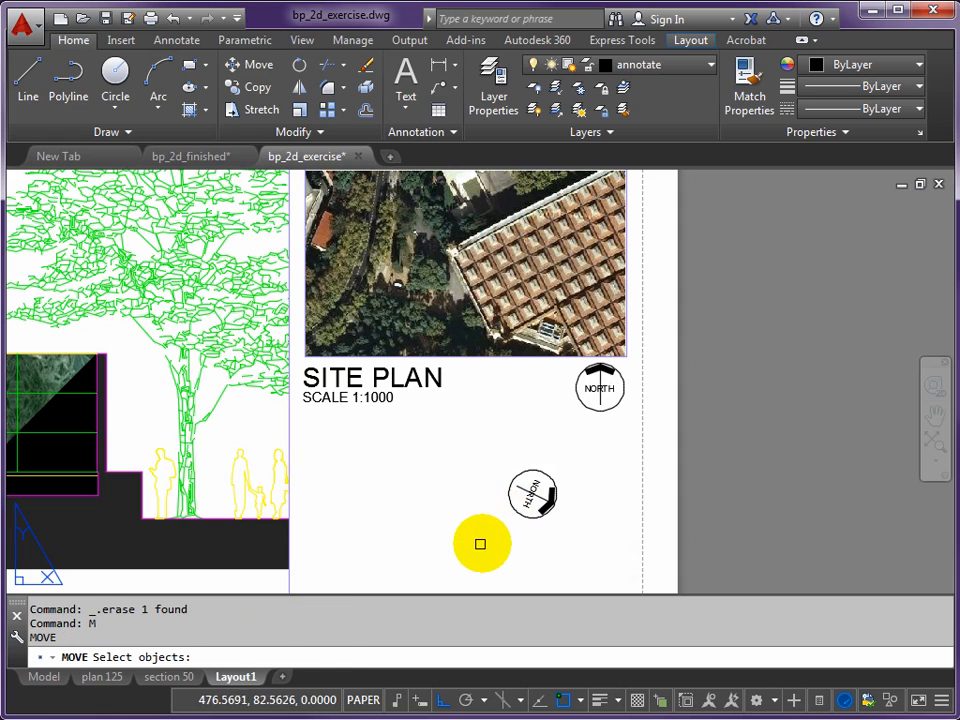
left_click(478, 542)
left_click(583, 450)
key("Return")
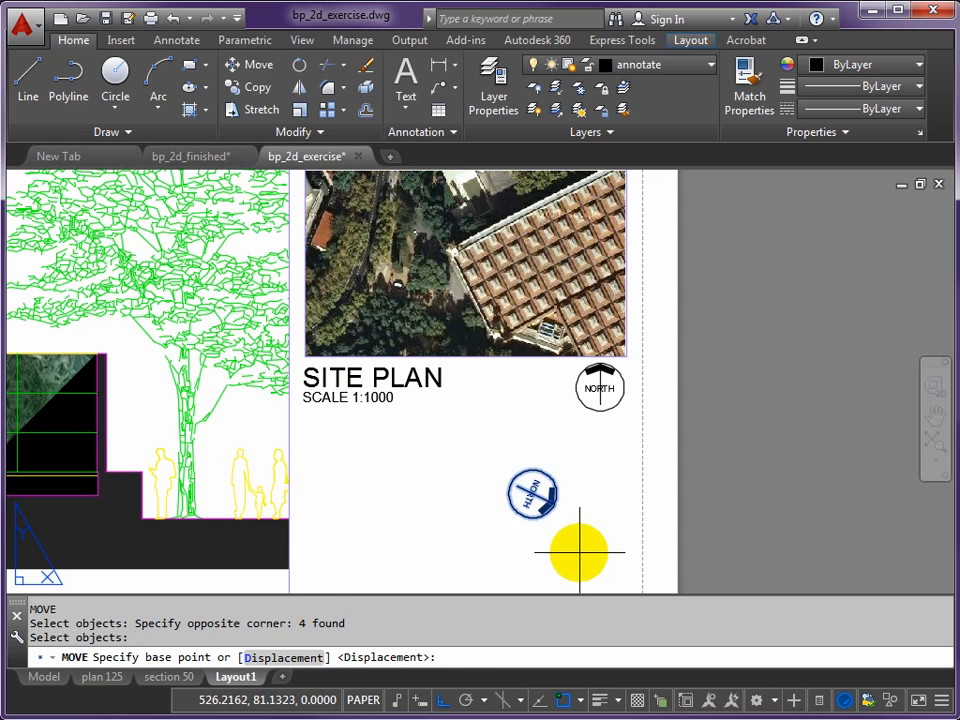
left_click(574, 555)
scroll(570, 561, "down", 3)
key("F8")
middle_click_drag(450, 385, 592, 557)
scroll(344, 473, "up", 2)
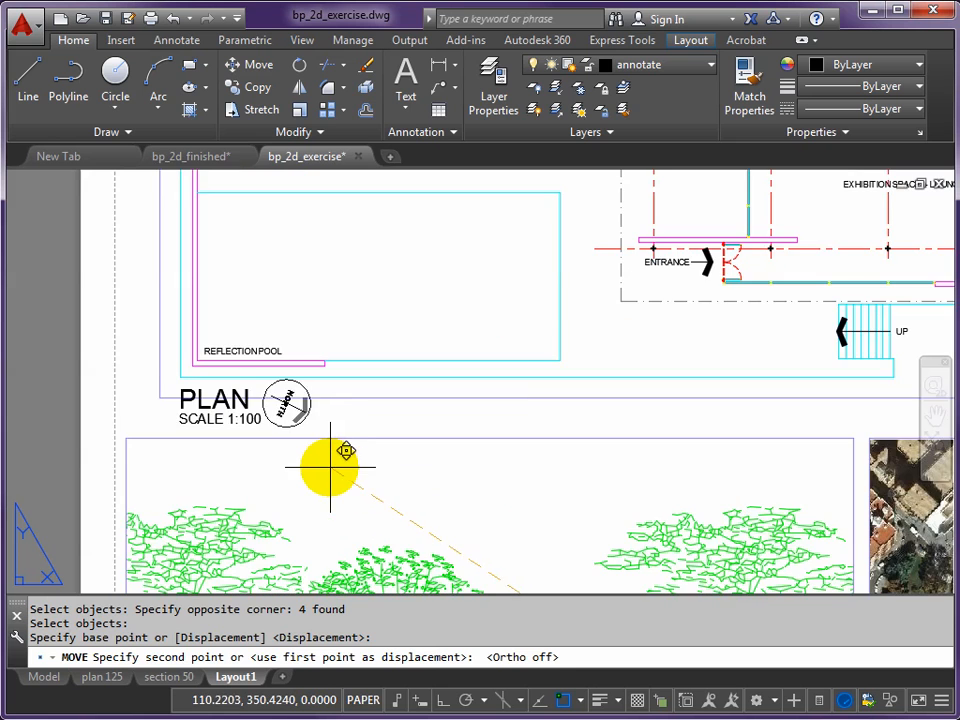
scroll(338, 466, "up", 2)
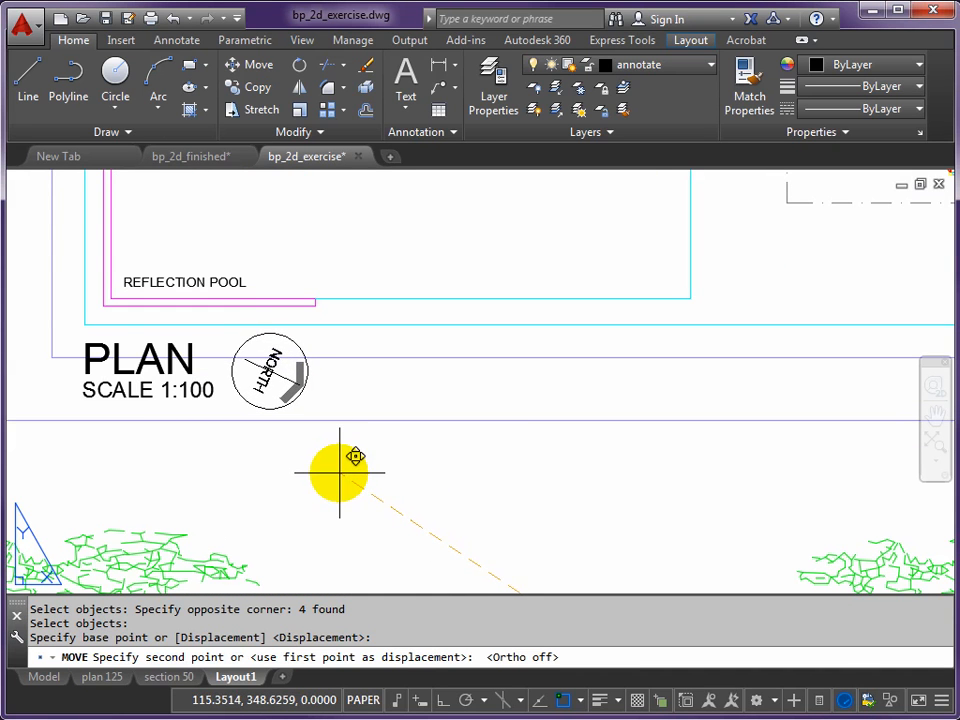
left_click(340, 468)
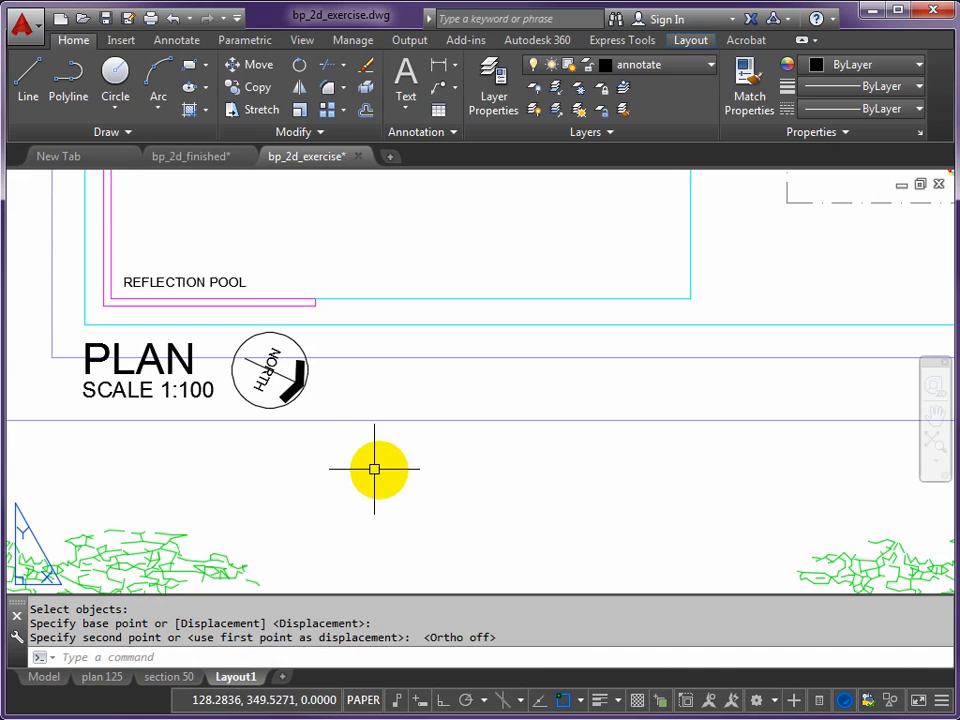
scroll(385, 466, "down", 3)
key("Escape")
- Rename the Layout1 layout as A1 100 PORTRAIT
scroll(520, 452, "down", 3)
middle_click_drag(536, 461, 474, 388)
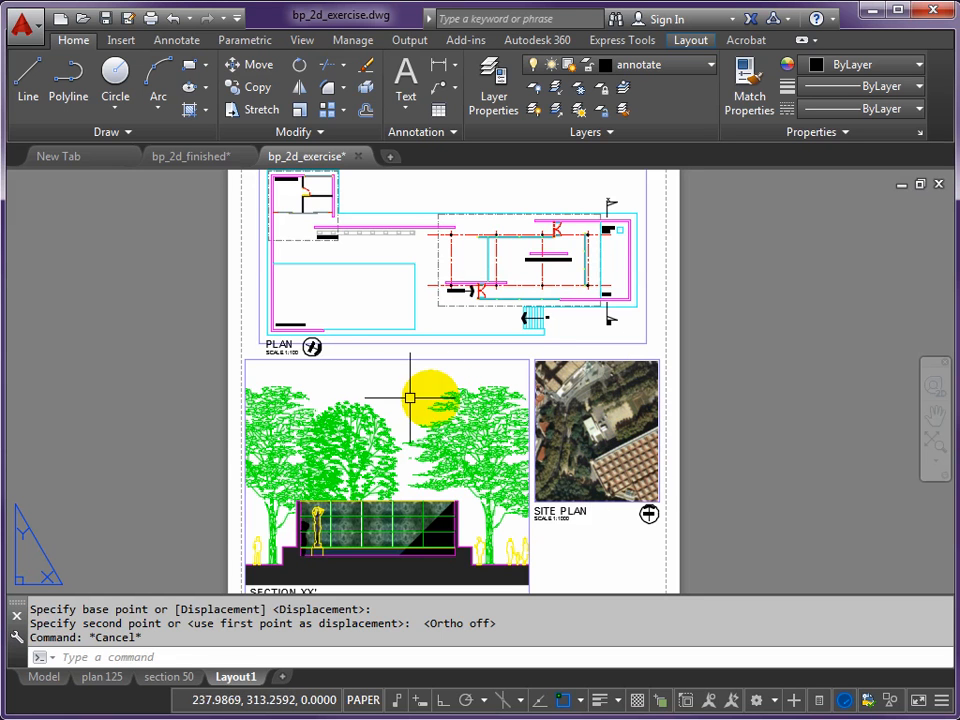
middle_click_drag(318, 358, 323, 430)
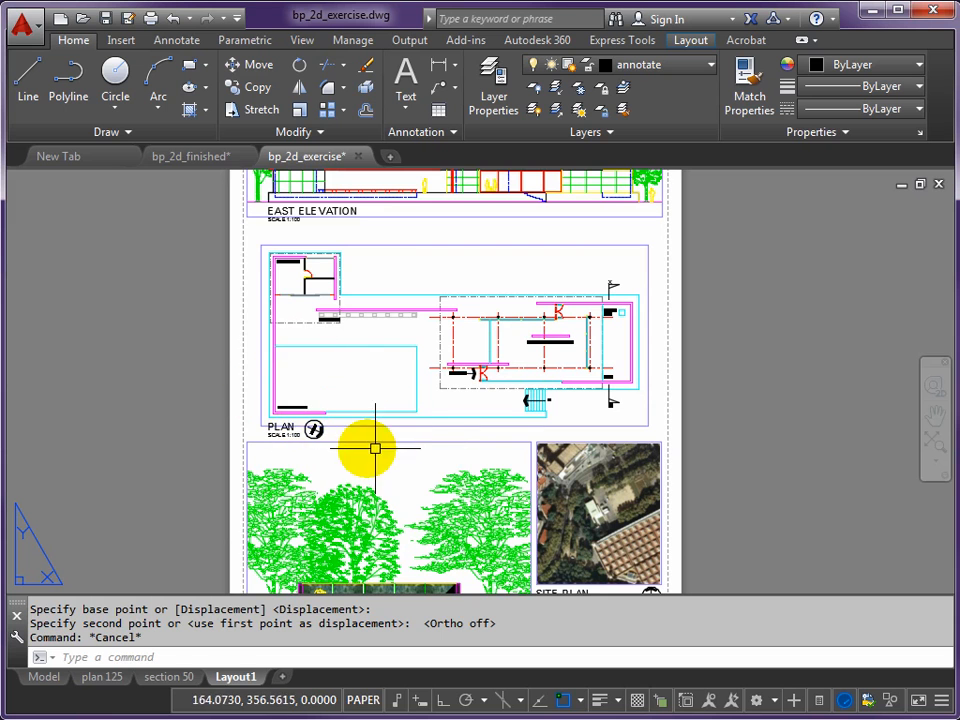
scroll(437, 450, "down", 2)
mouse_move(450, 450)
middle_mouse_down()
mouse_move(393, 401)
mouse_move(448, 409)
middle_mouse_up()
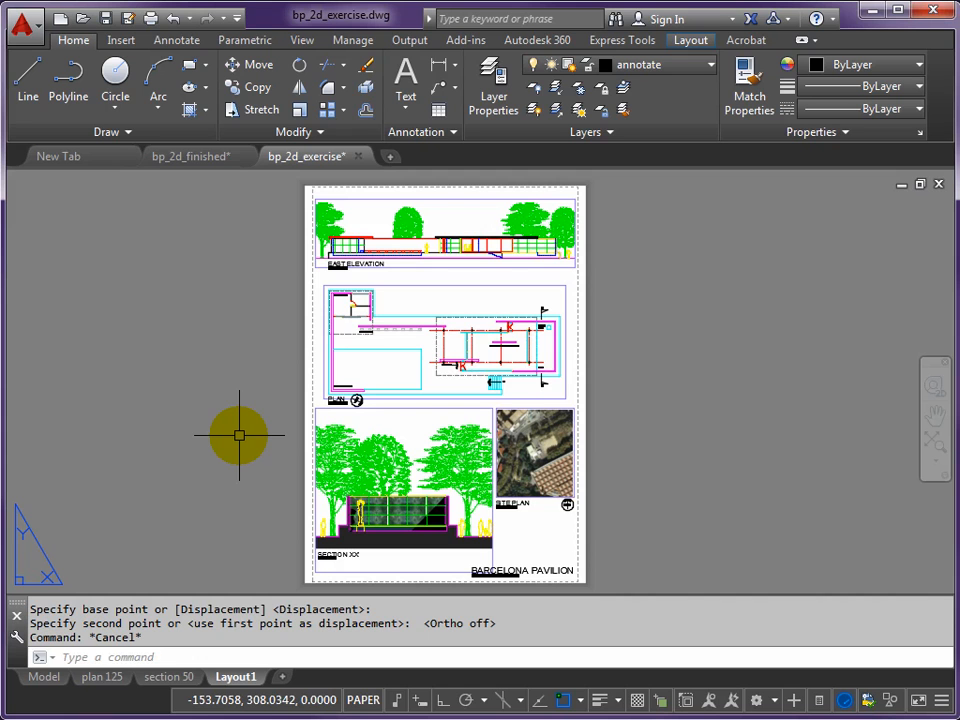
right_click(235, 679)
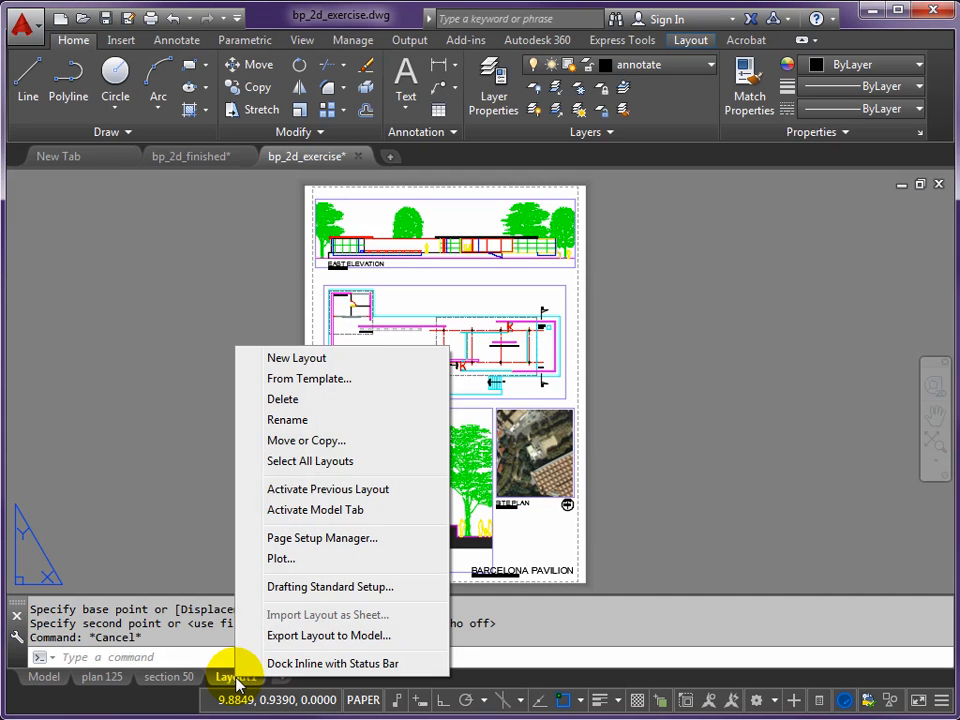
left_click(288, 420)
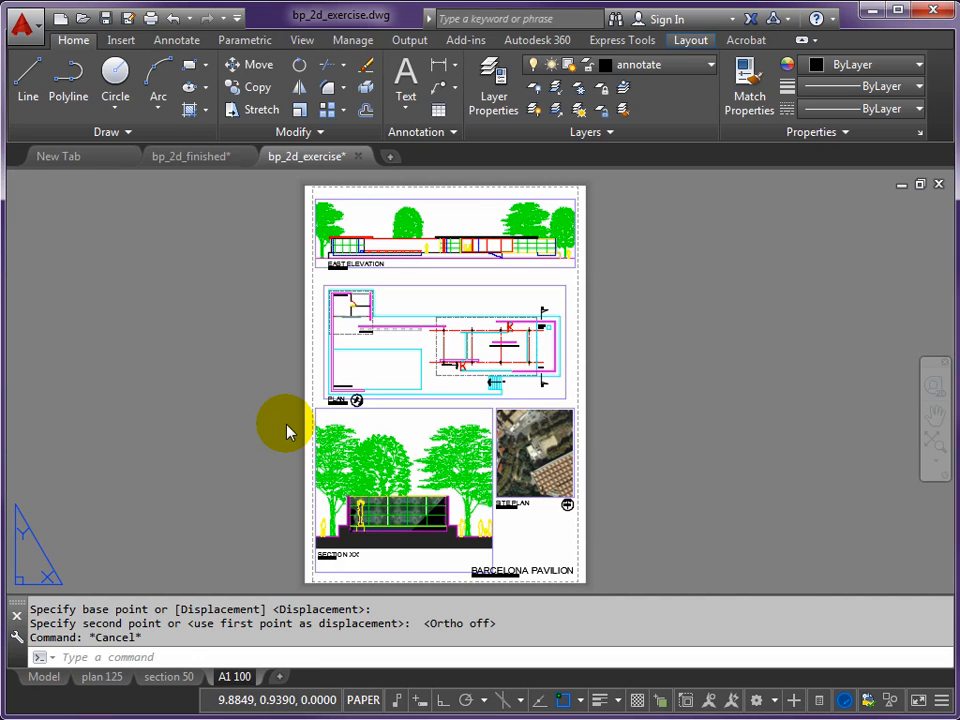
right_click(246, 684)
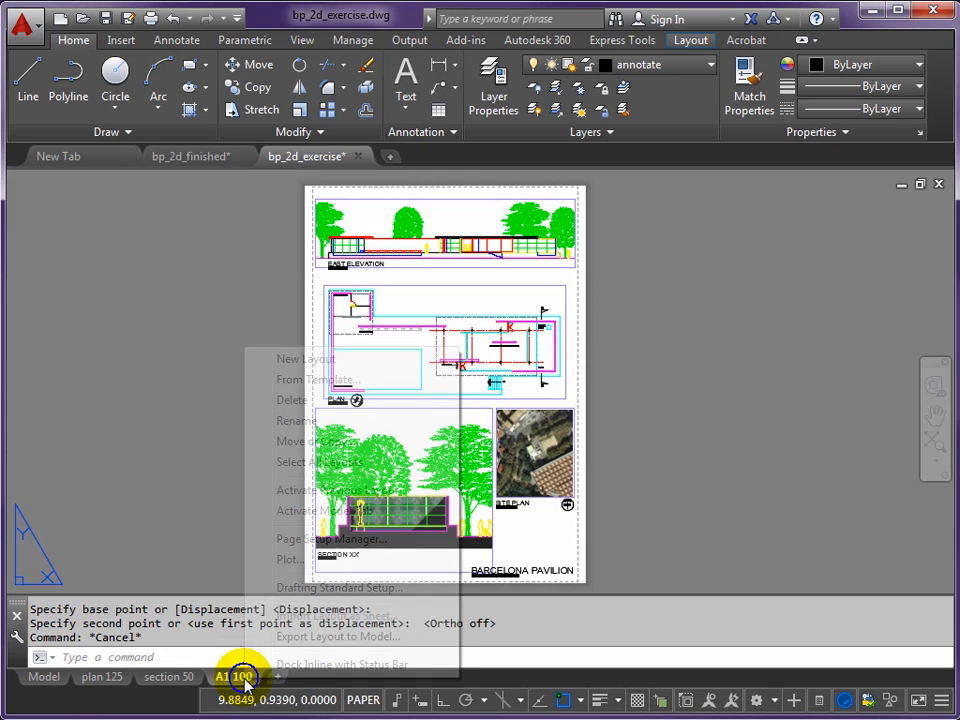
left_click(287, 421)
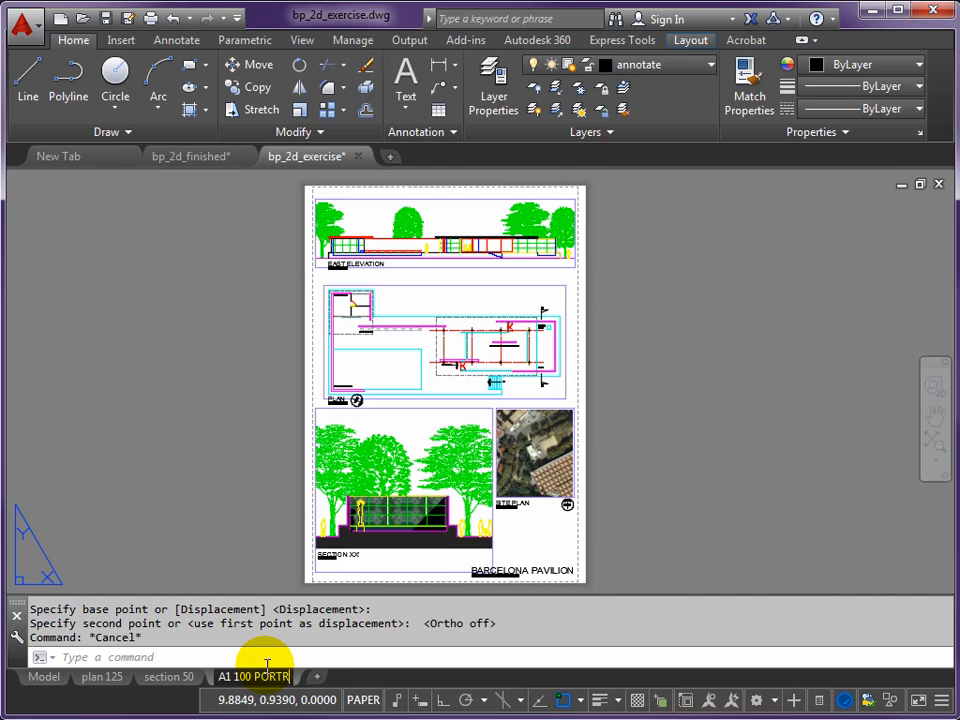
left_click_drag(267, 665, 295, 665)
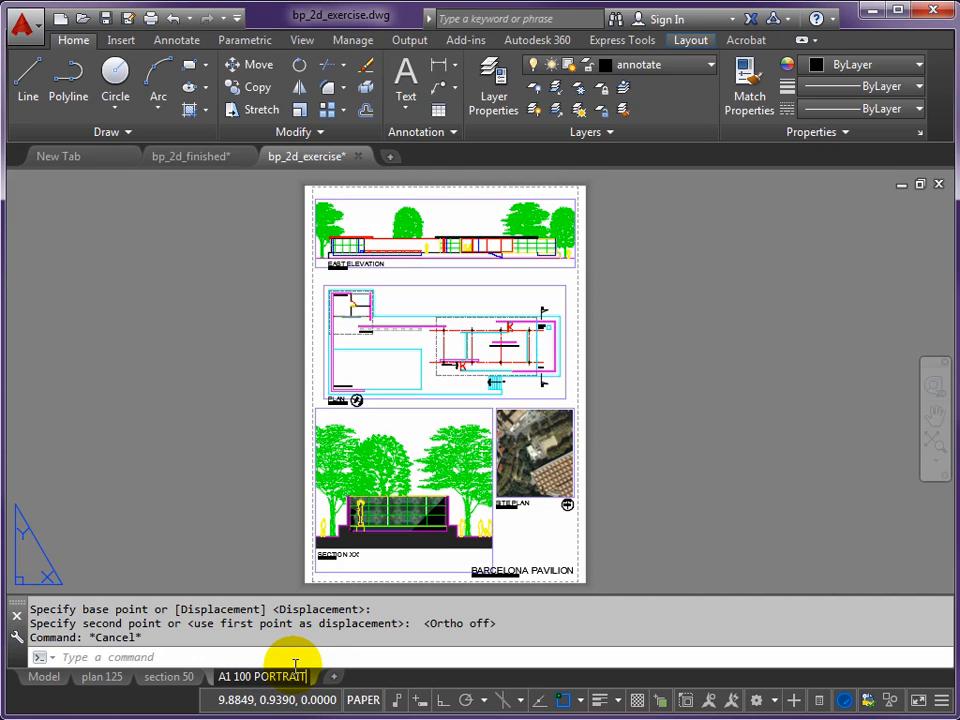
- Preview the plot of the A1 100 PORTRAIT layout and look over the east elevation, plan and site plan
right_click(263, 678)
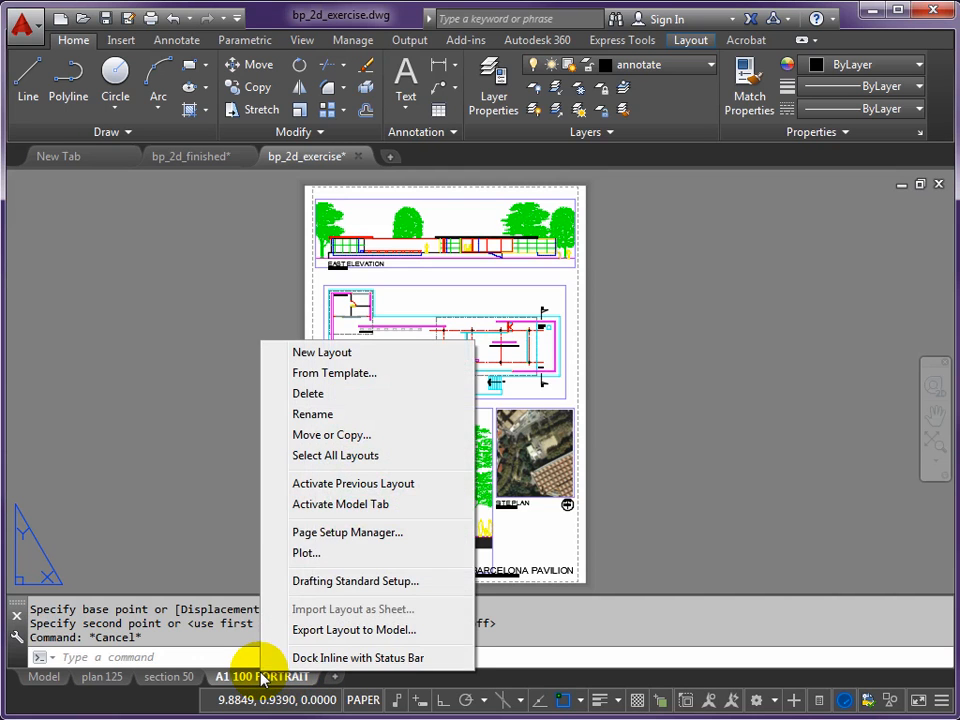
left_click(304, 556)
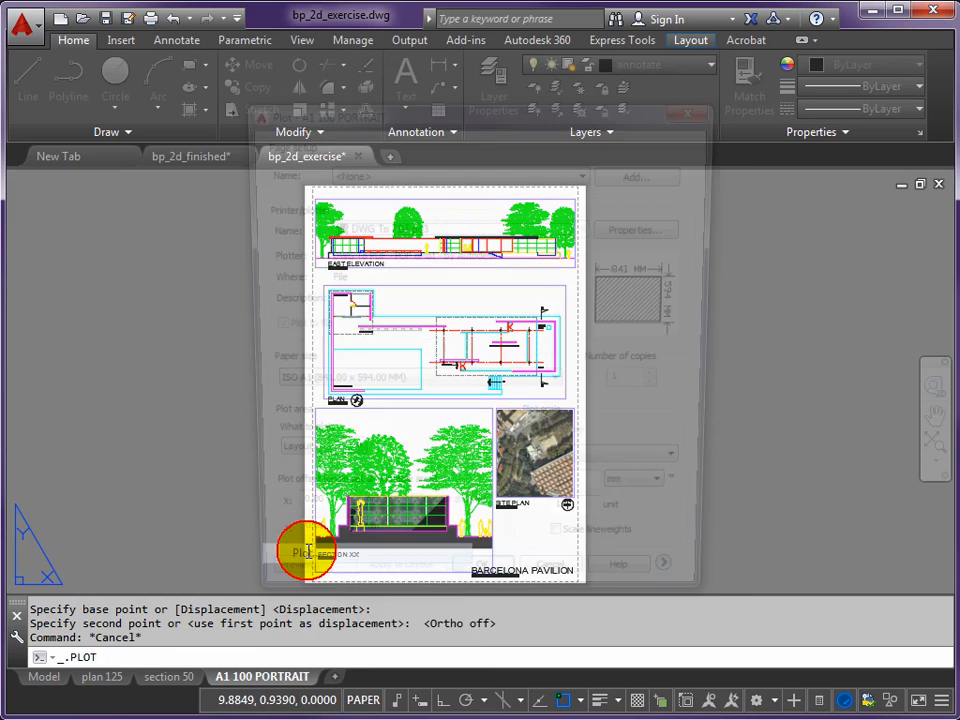
left_click(280, 597)
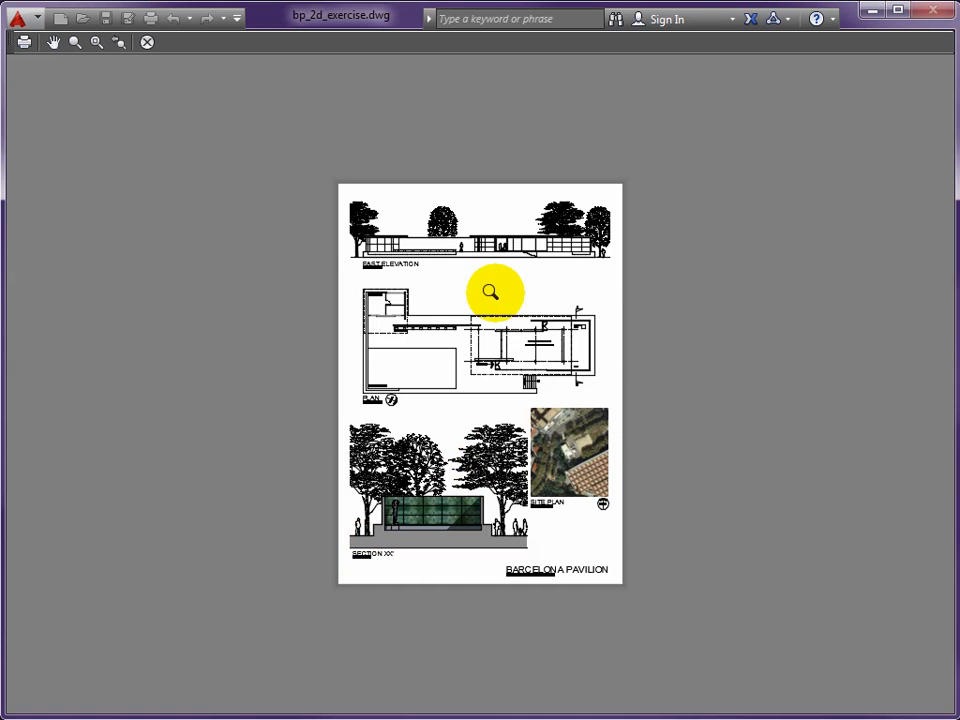
scroll(497, 240, "up", 2)
scroll(497, 240, "up", 2)
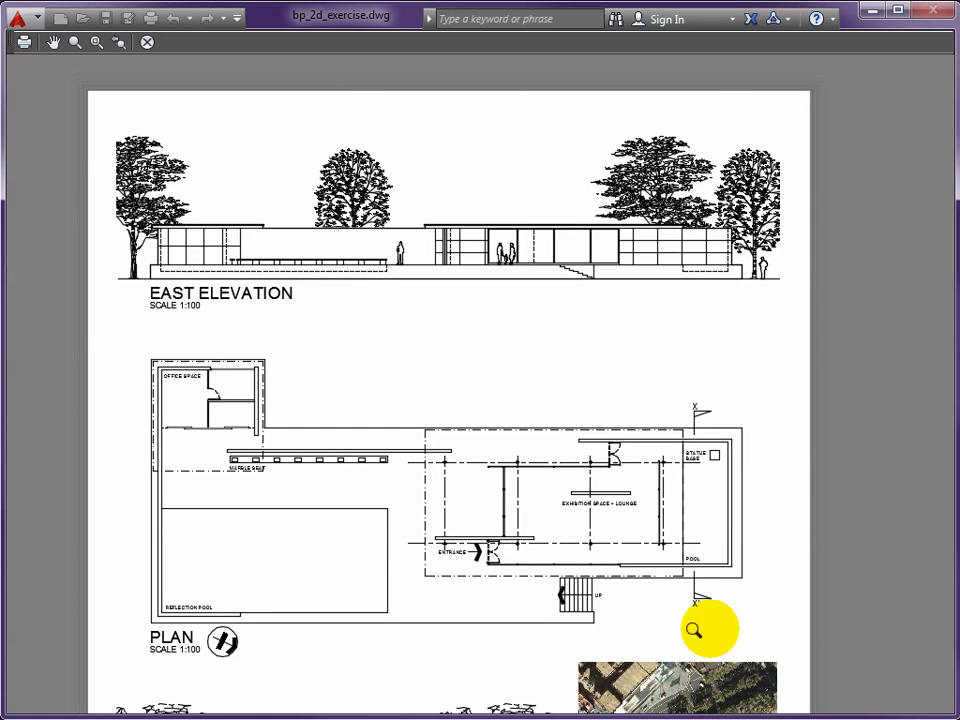
middle_click_drag(446, 521, 433, 497)
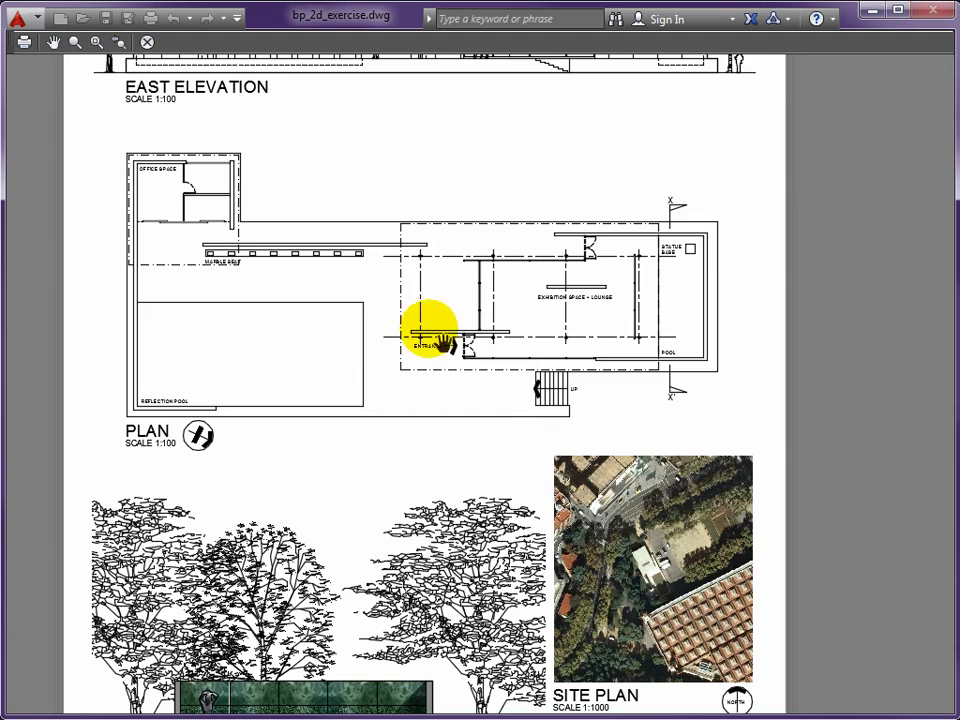
mouse_move(499, 495)
left_mouse_down()
mouse_move(431, 330)
mouse_move(410, 305)
left_mouse_up()
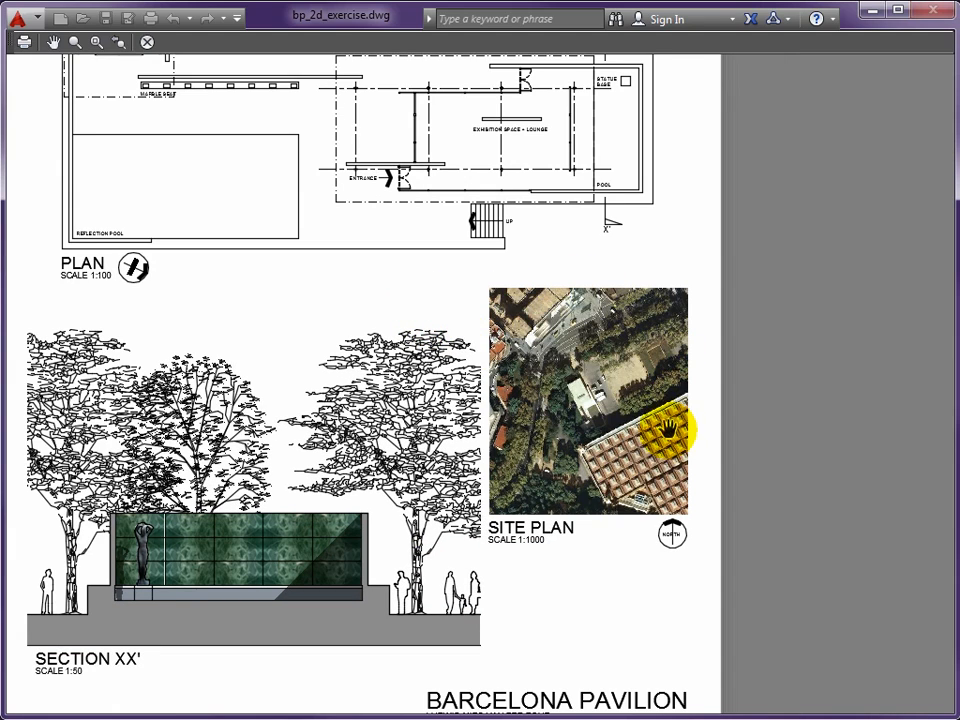
- Examine Section XX' in the plot preview, including the marble wall, statue and shadow, plus the site plan and sheet title
scroll(350, 457, "up", 4)
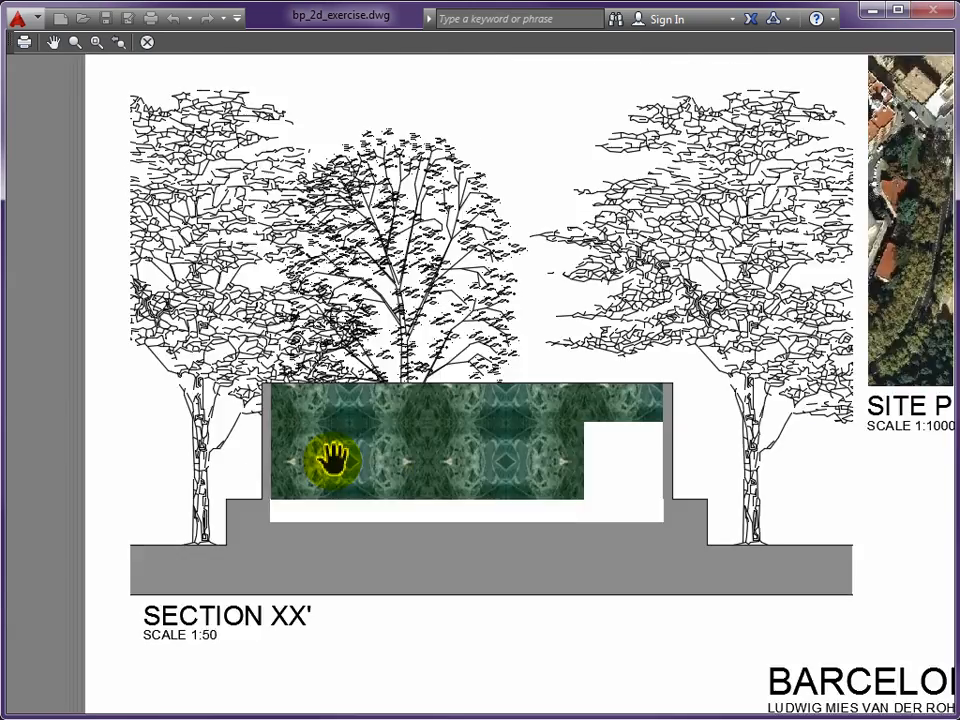
scroll(340, 455, "up", 2)
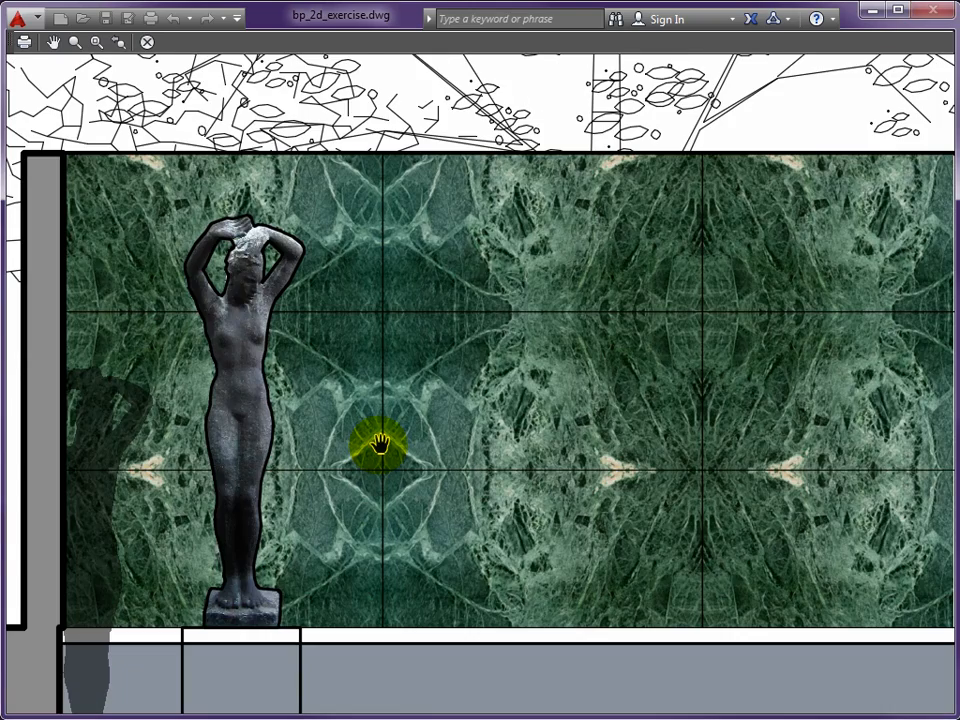
scroll(380, 445, "down", 2)
left_click_drag(746, 504, 369, 446)
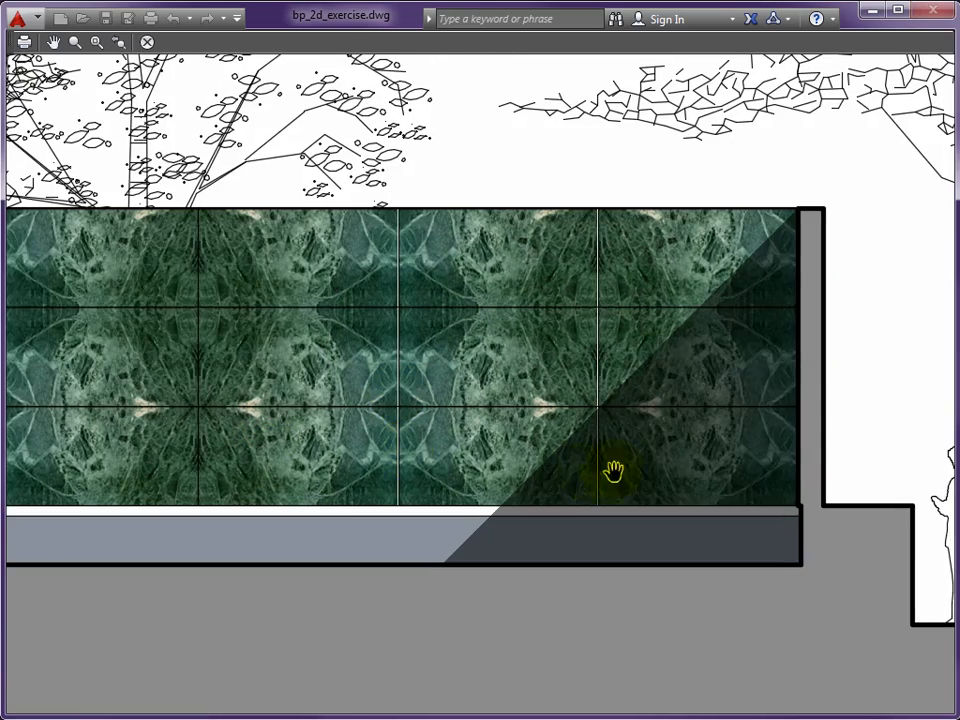
scroll(775, 367, "down", 4)
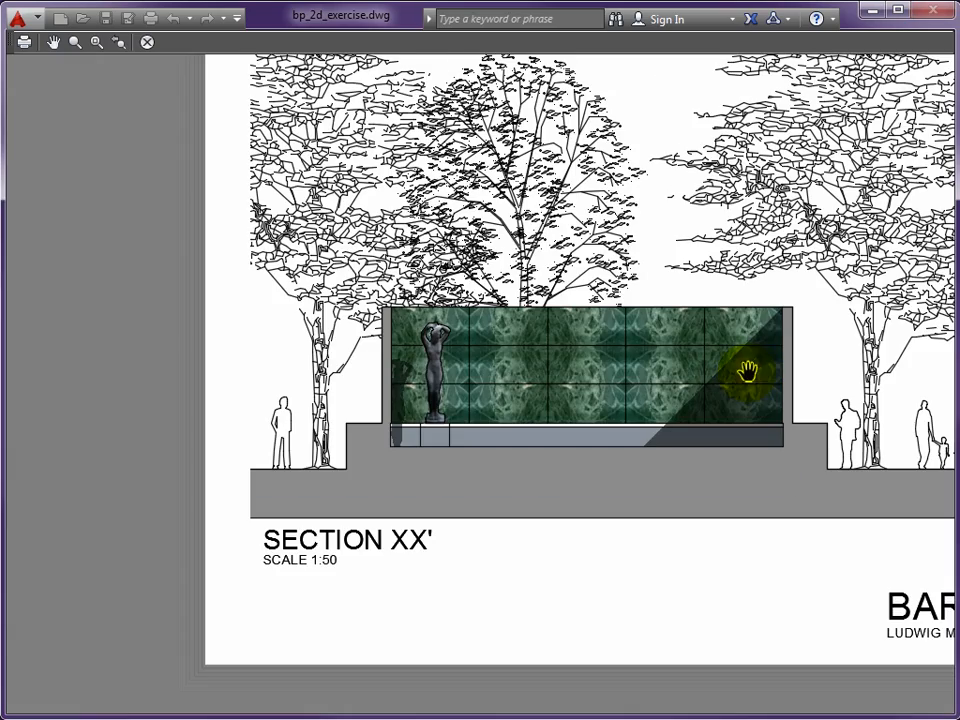
left_click_drag(752, 330, 435, 356)
left_click_drag(686, 399, 422, 390)
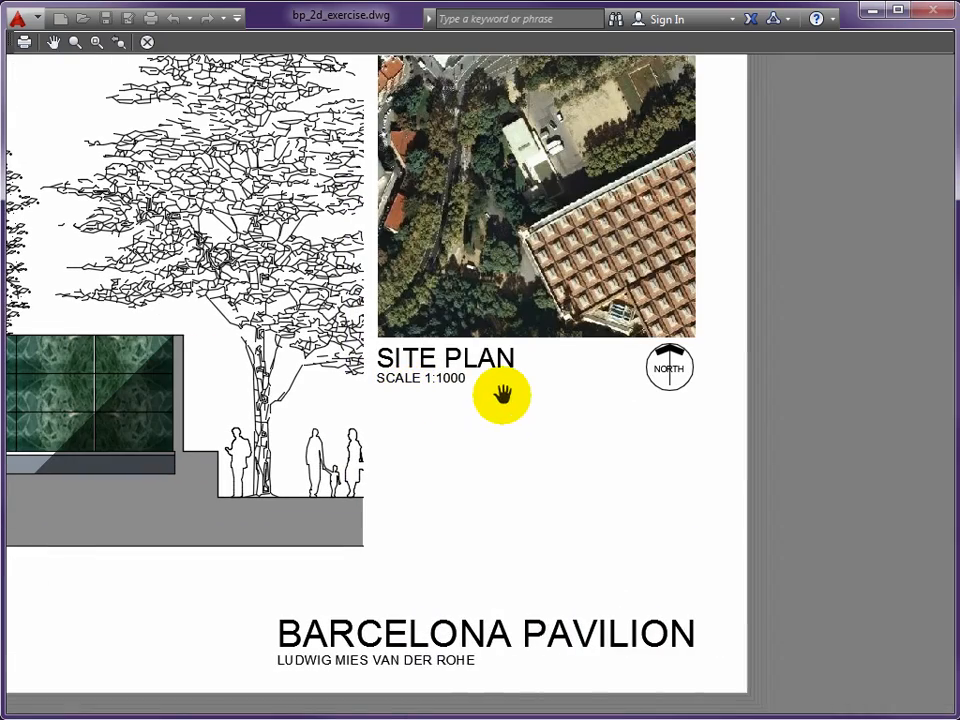
mouse_move(328, 287)
left_mouse_down()
mouse_move(534, 403)
mouse_move(574, 457)
left_mouse_up()
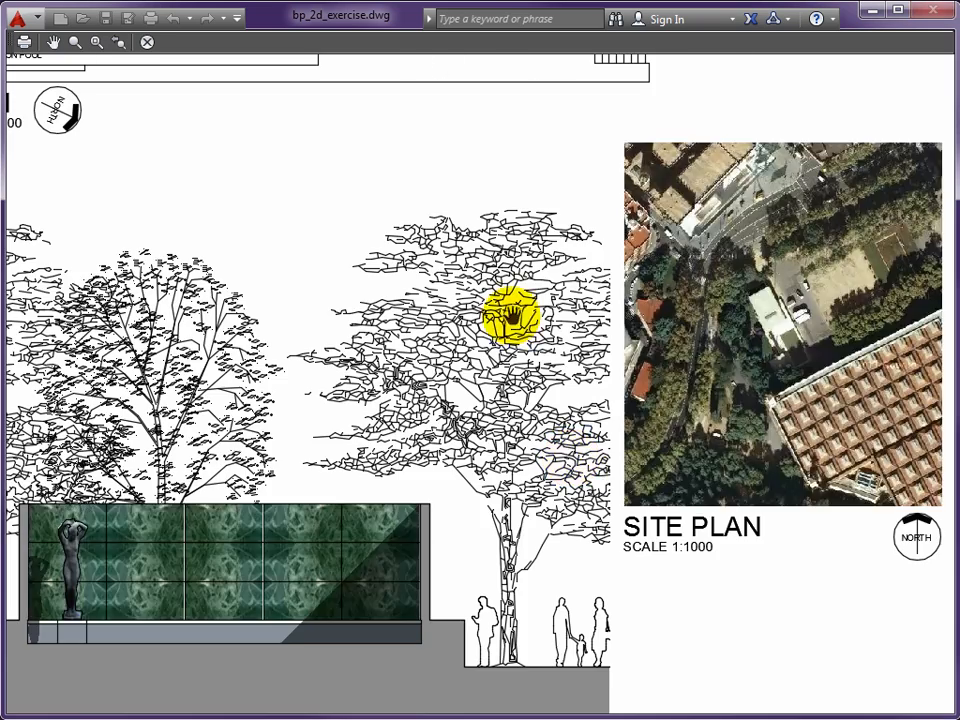
- Examine the plan's lineweights and linetypes in the plot preview around the exhibition space's walls, columns and doors
scroll(508, 295, "down", 5)
scroll(497, 339, "up", 5)
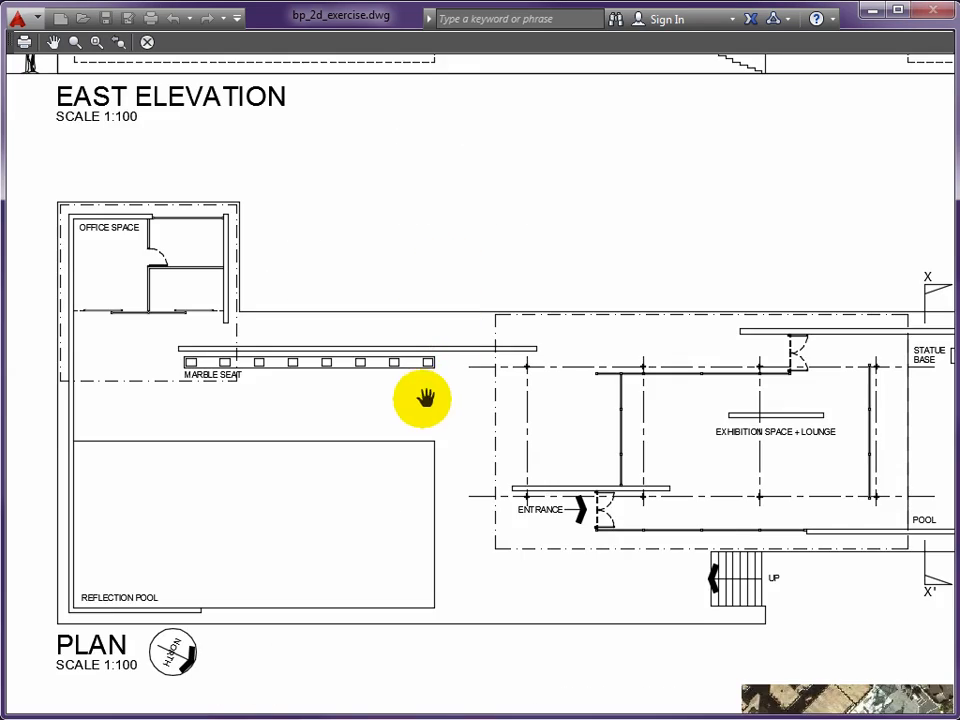
scroll(425, 398, "up", 2)
left_click_drag(733, 446, 437, 373)
scroll(653, 287, "up", 4)
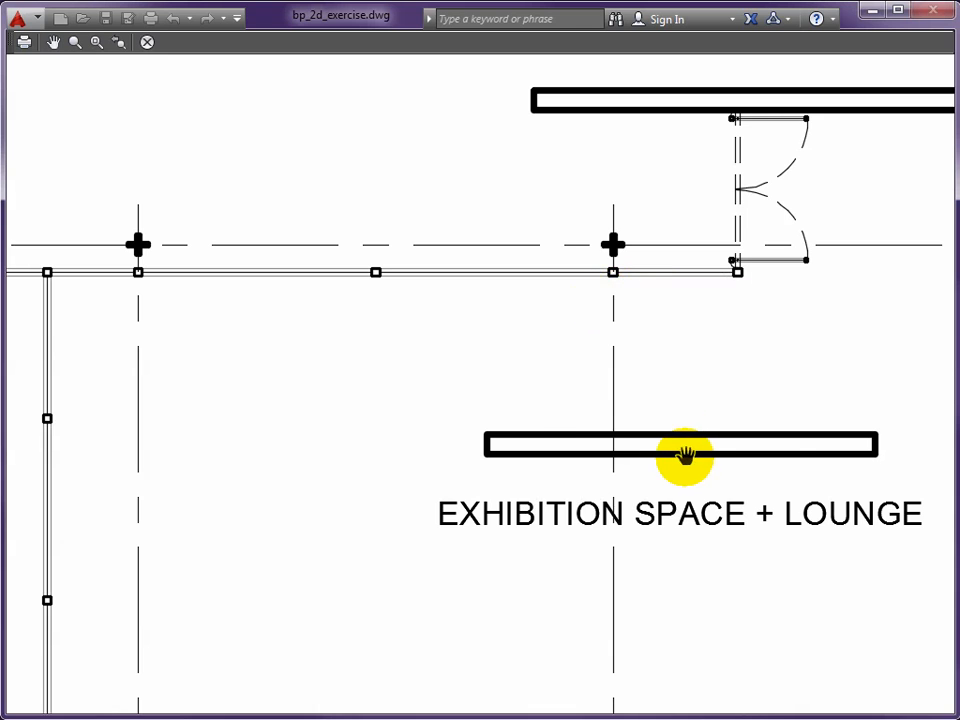
scroll(677, 445, "down", 2)
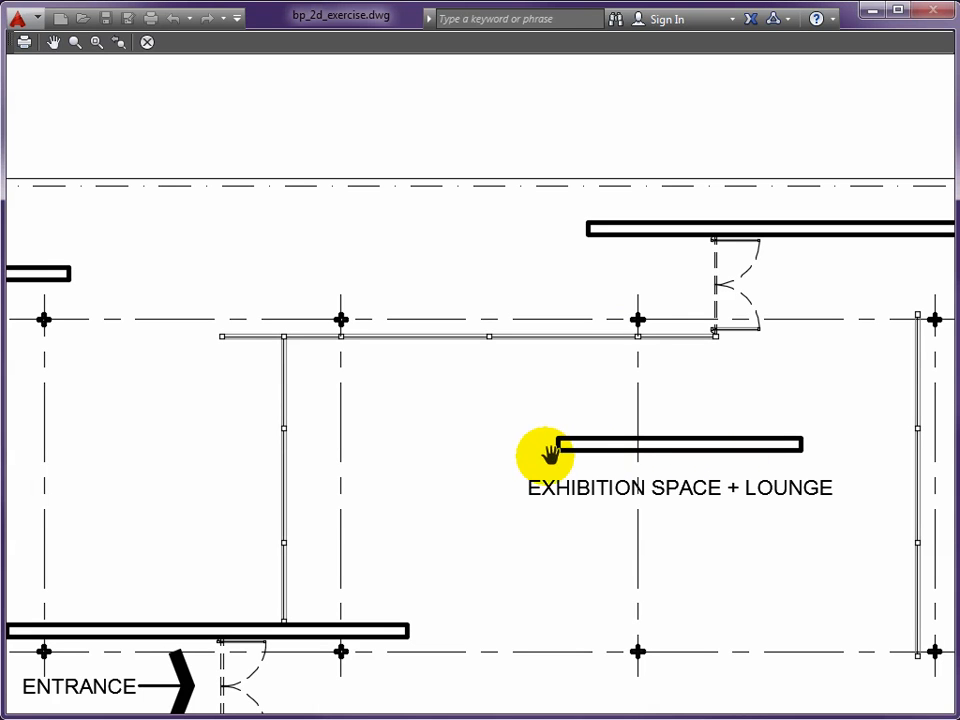
scroll(530, 450, "down", 2)
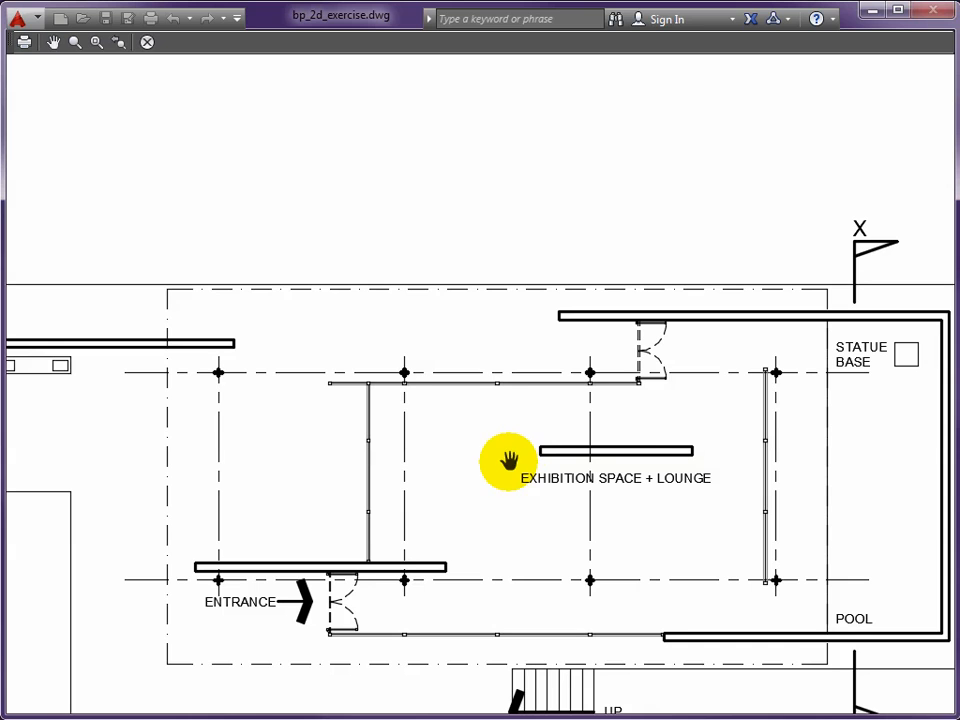
scroll(639, 360, "up", 4)
left_click_drag(721, 364, 495, 357)
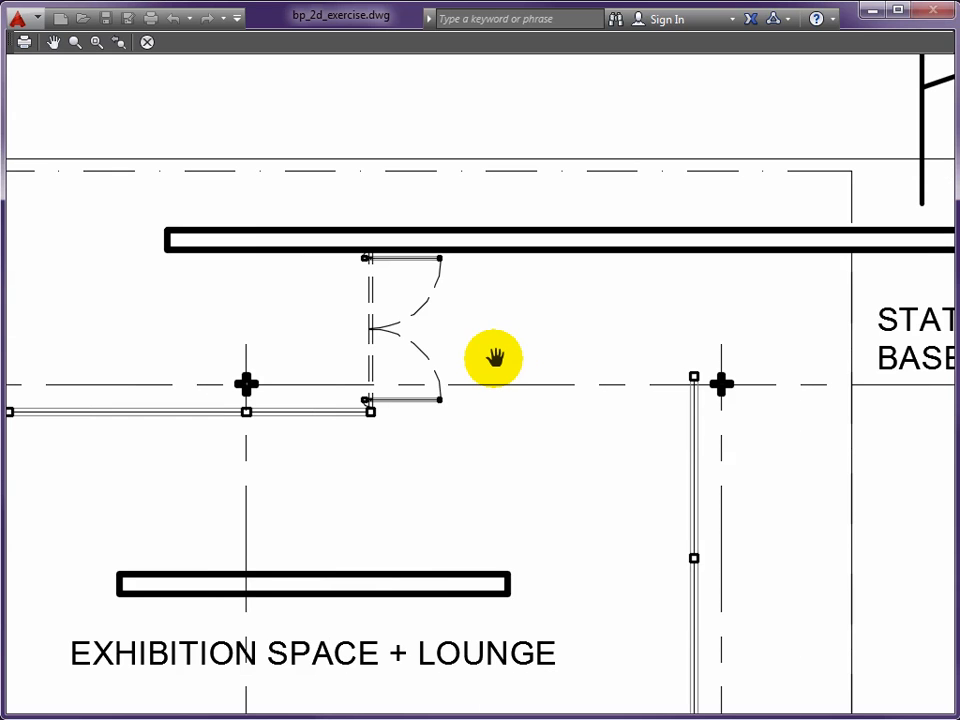
- Check the plan's entrance and marble seat areas and the whole sheet in the plot preview, and leave the preview
scroll(495, 360, "down", 2)
left_click_drag(381, 510, 530, 384)
scroll(326, 410, "down", 2)
left_click_drag(284, 399, 557, 394)
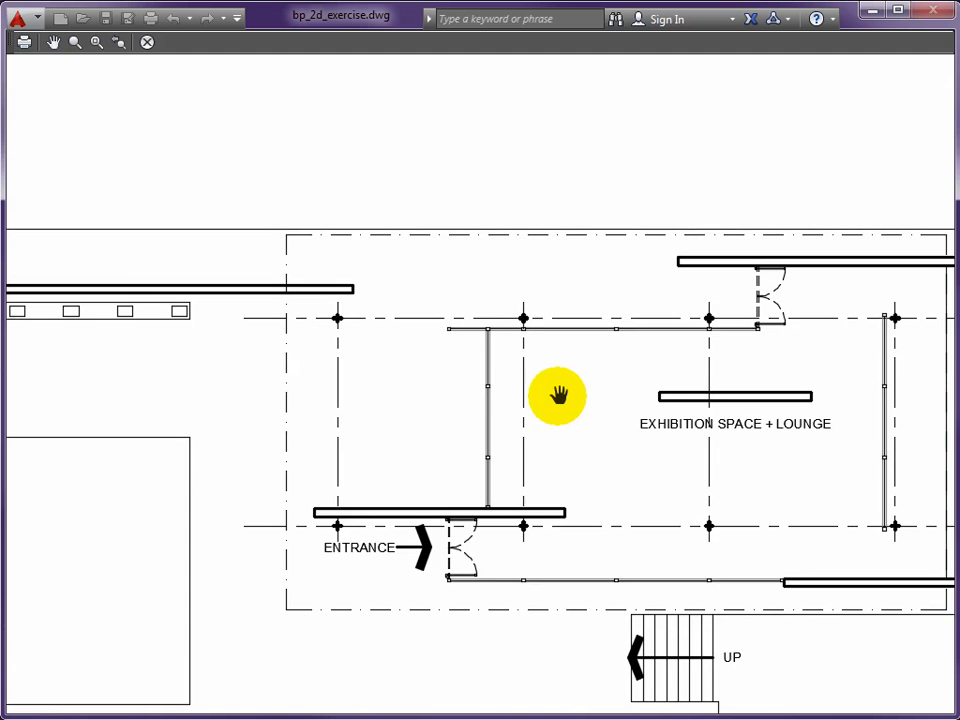
left_click_drag(197, 369, 523, 384)
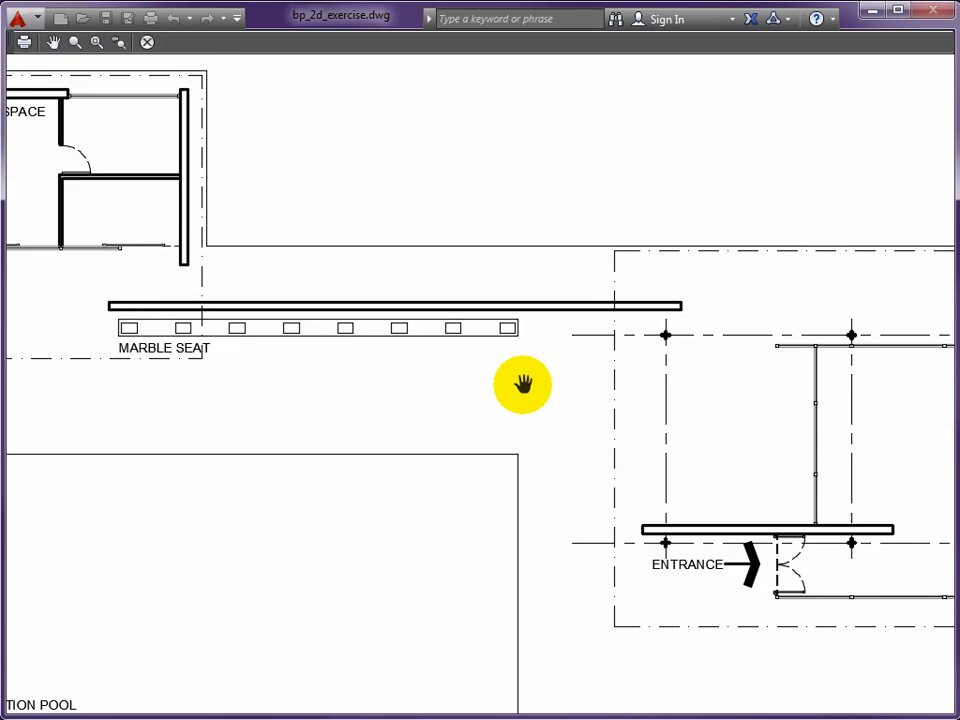
scroll(523, 381, "down", 3)
scroll(530, 383, "down", 2)
left_click_drag(591, 392, 531, 327)
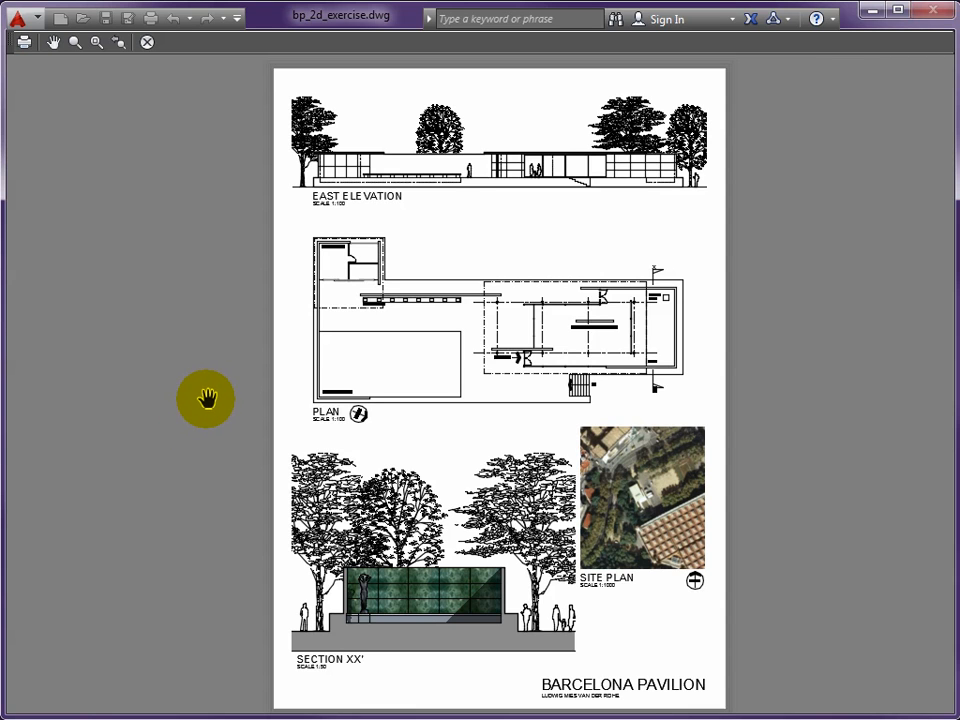
key("Escape")
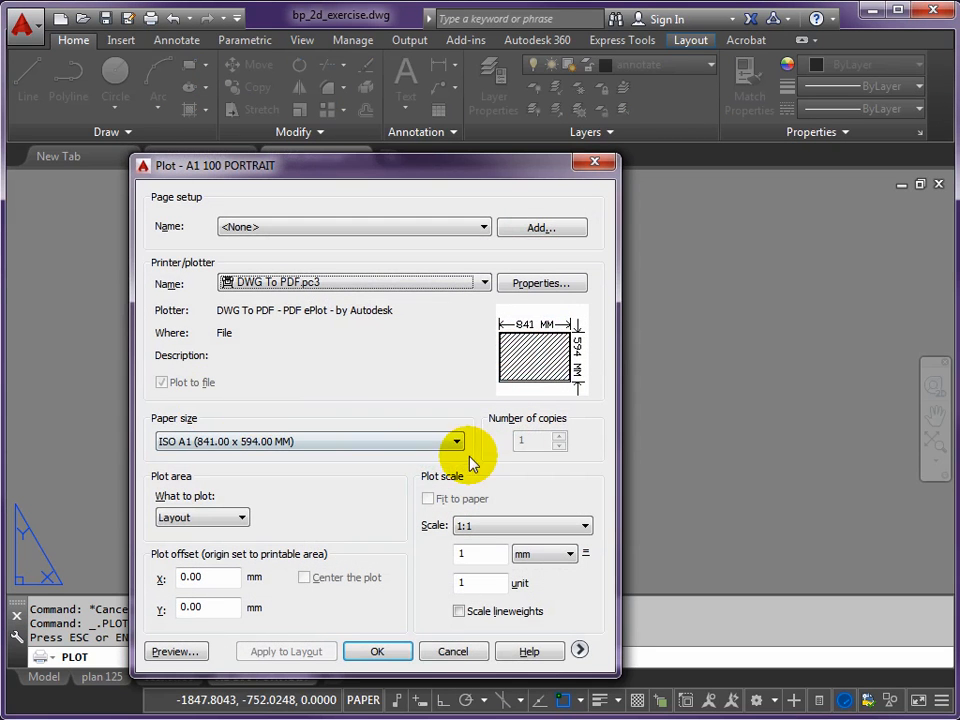
- Plot the layout to My Documents as bp_2d_exercise-A1 100 PORTRAIT.pdf
left_click_drag(368, 167, 485, 112)
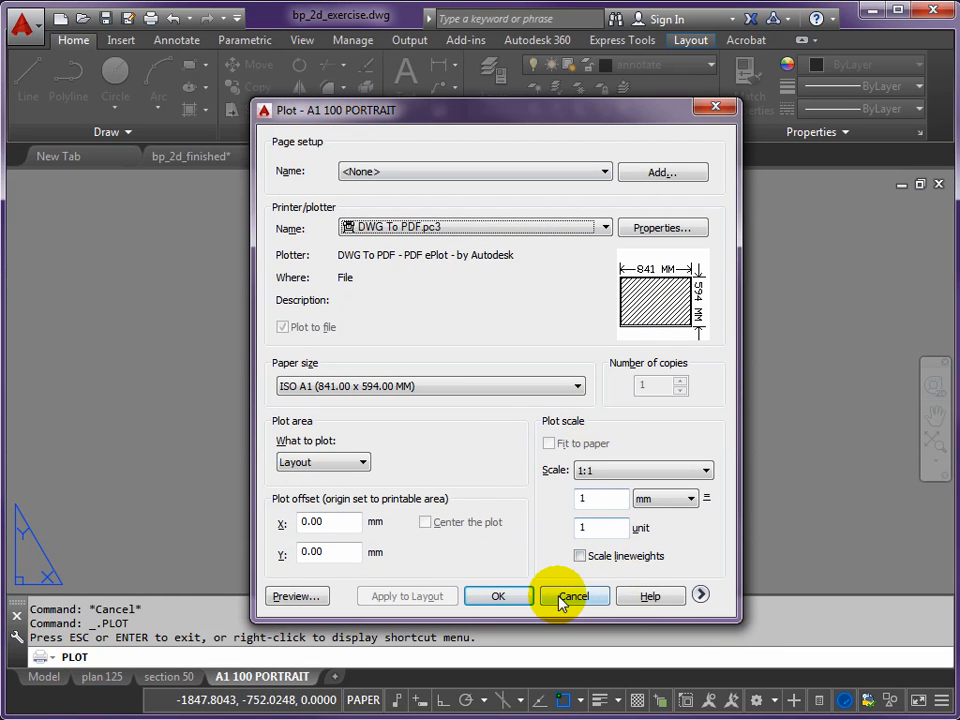
left_click(506, 597)
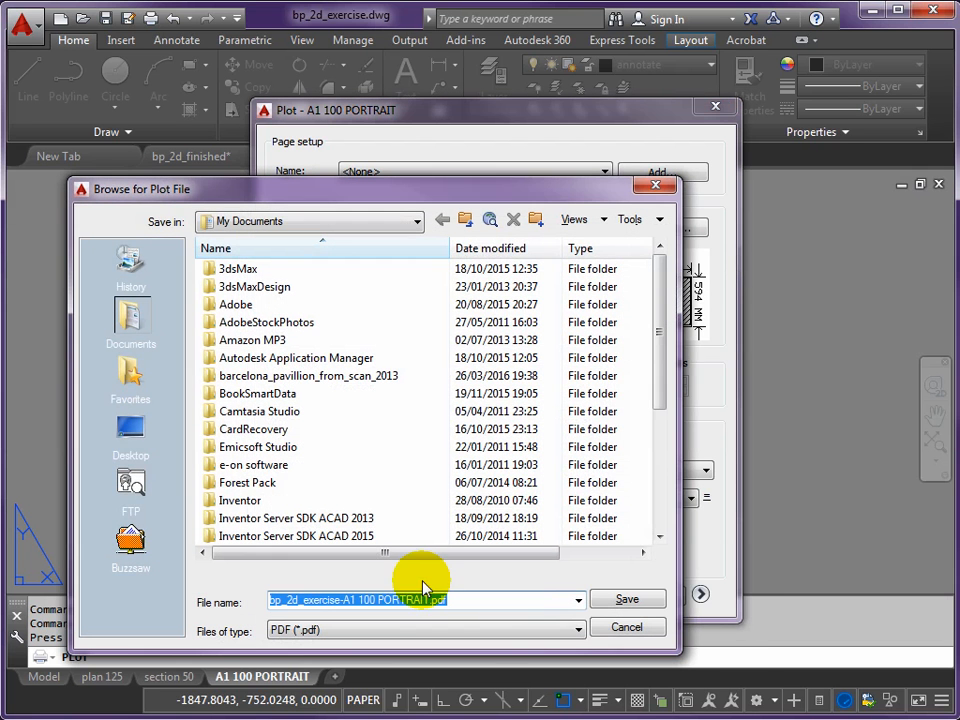
left_click(627, 601)
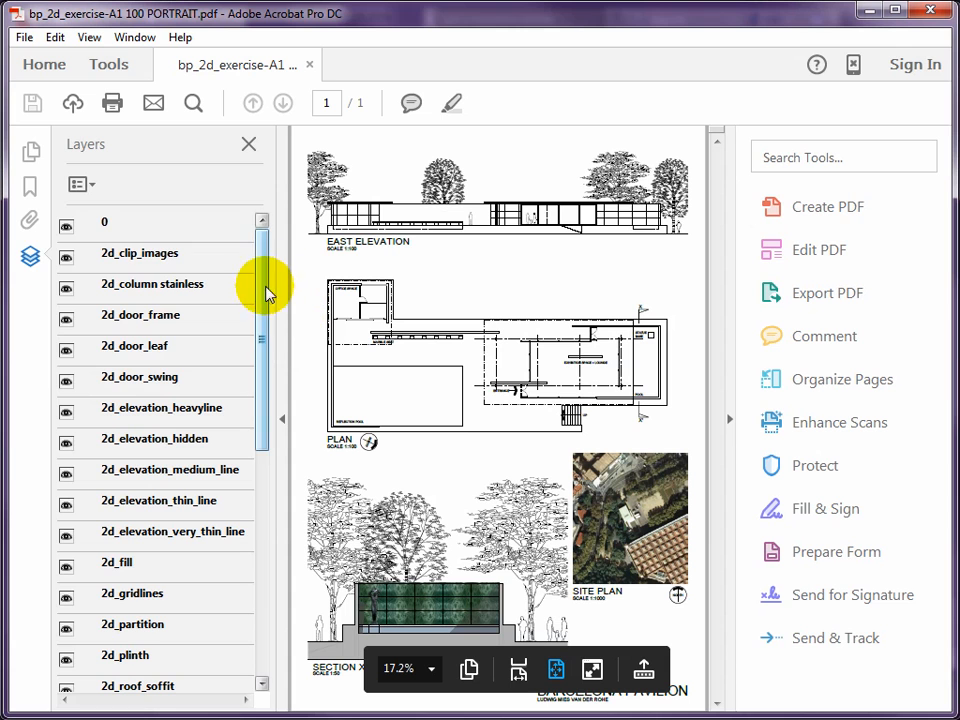
- Look through the layer list of the plotted PDF in Adobe Acrobat Pro DC
mouse_move(261, 281)
left_mouse_down()
mouse_move(272, 515)
mouse_move(283, 265)
mouse_move(270, 570)
left_mouse_up()
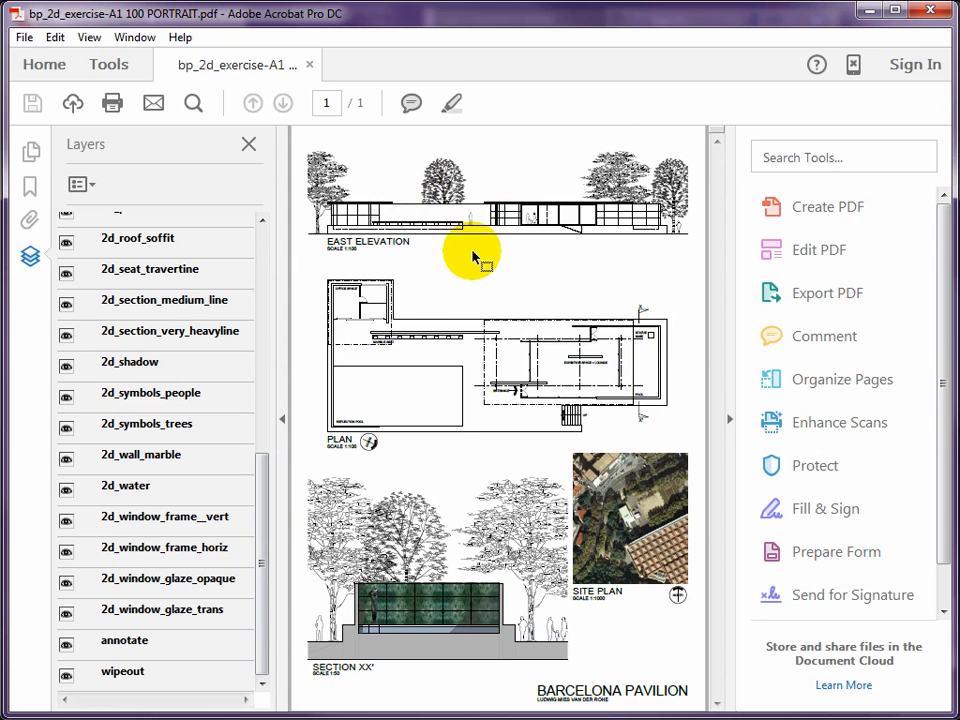
mouse_move(455, 680)
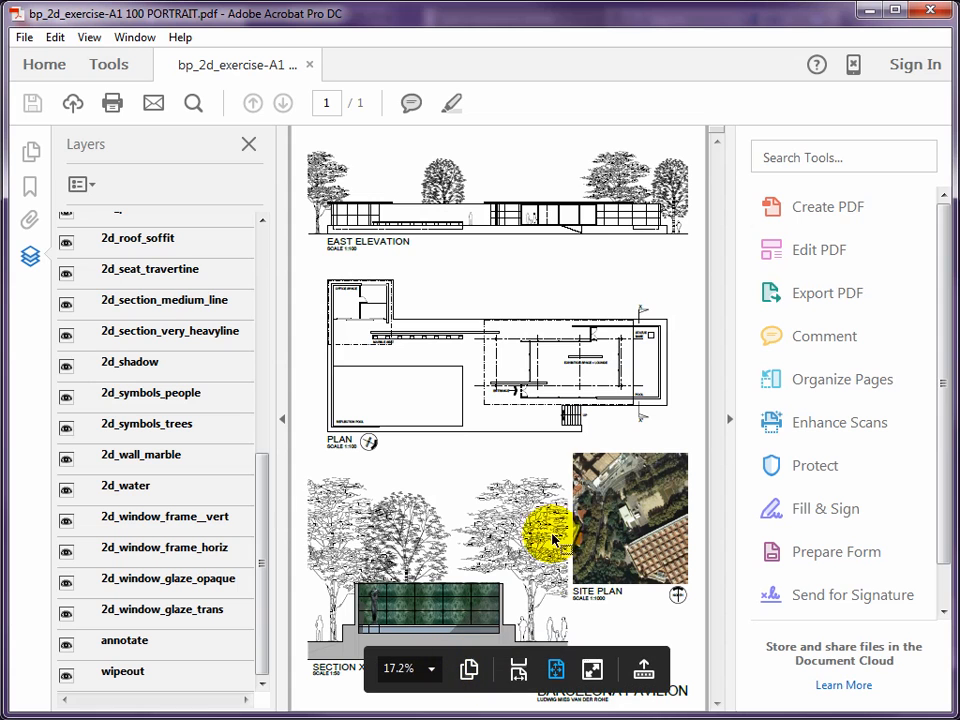